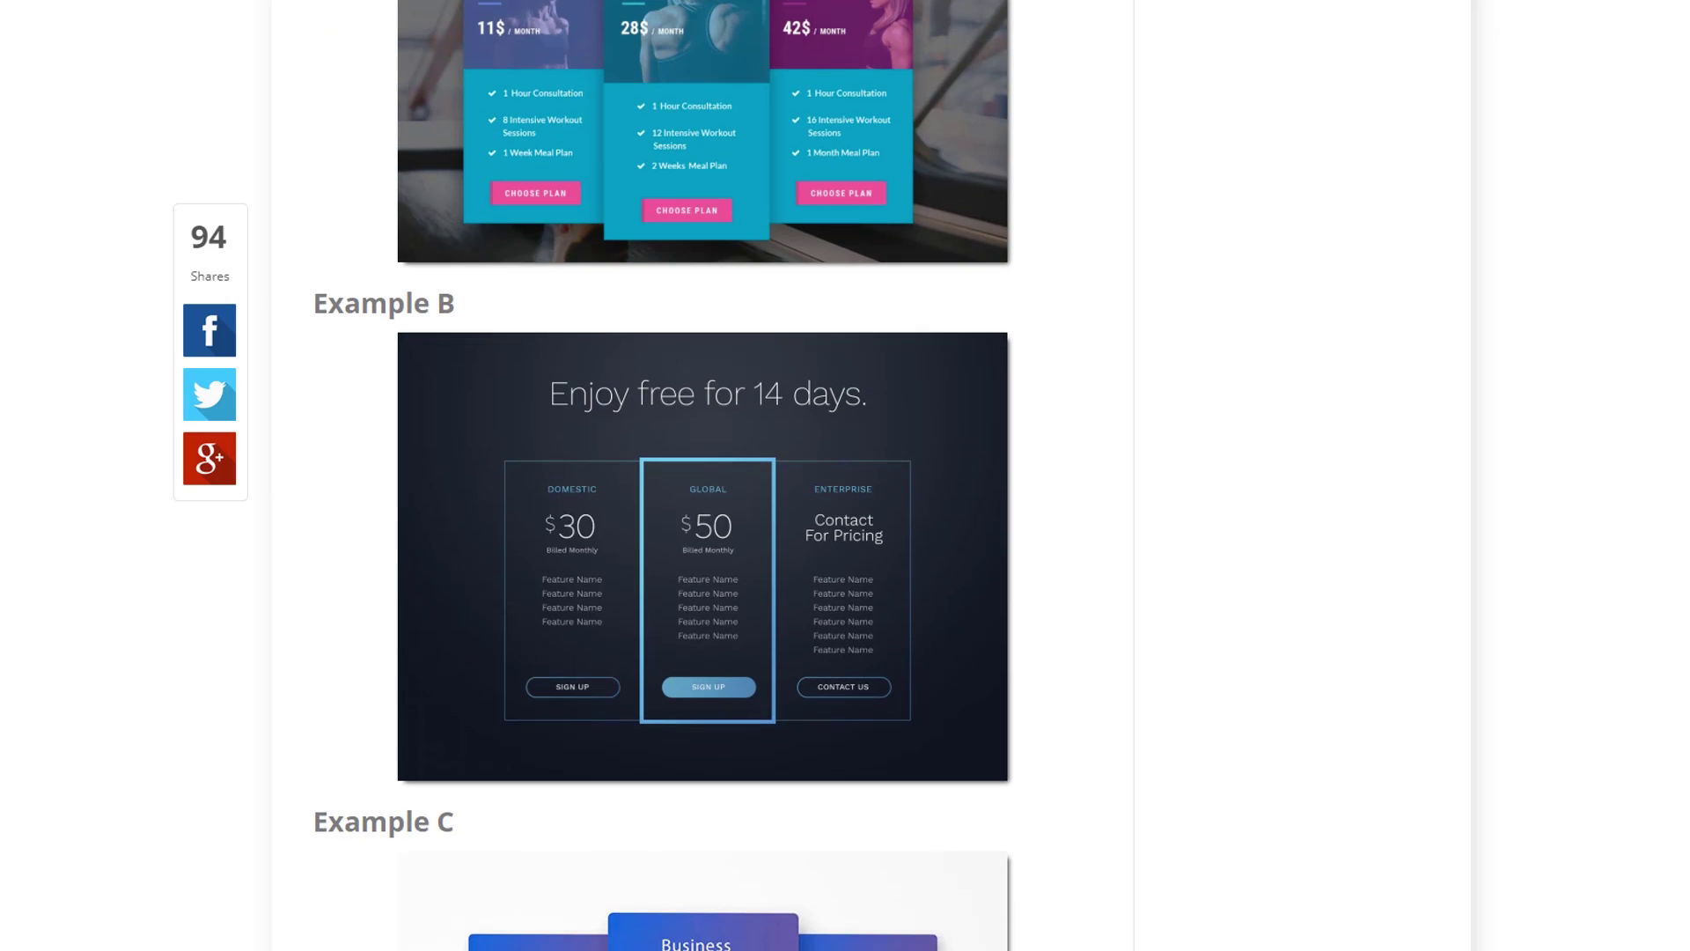
{"action": "scroll", "coordinate": [705, 475], "scroll_direction": "down", "scroll_amount": 5}
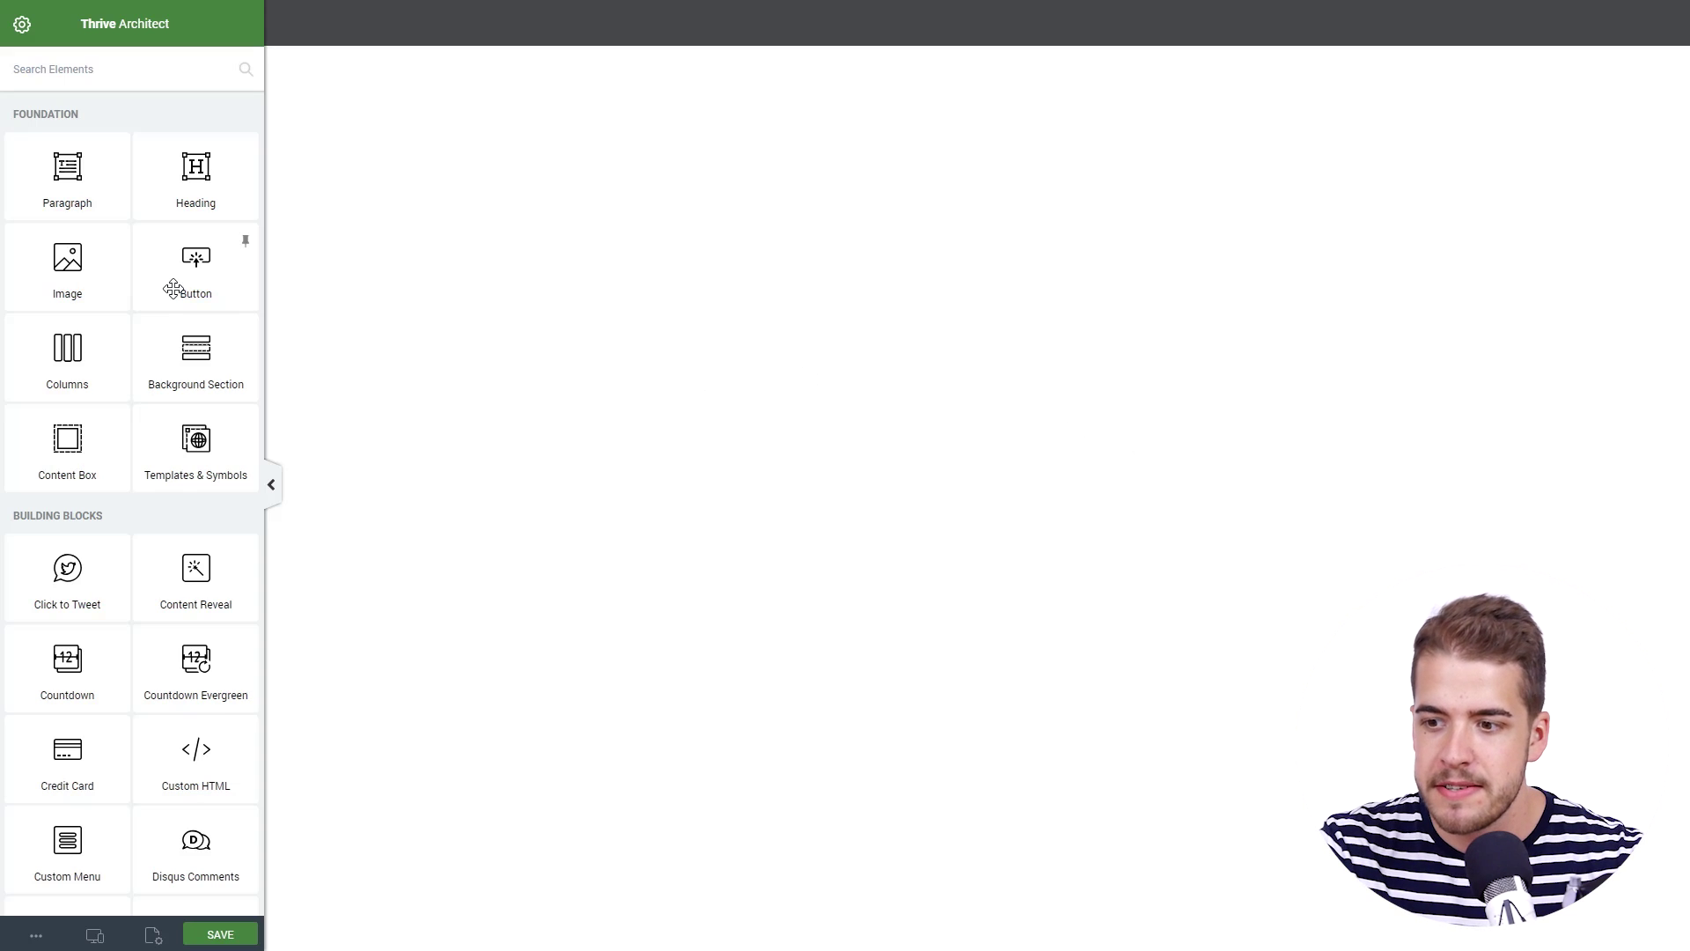
Add a pricing table to the empty page and delete its Private and Fulltime price boxes.
{"action": "scroll", "coordinate": [185, 283], "scroll_direction": "down", "scroll_amount": 12}
{"action": "left_click_drag", "start_coordinate": [228, 782], "coordinate": [493, 651]}
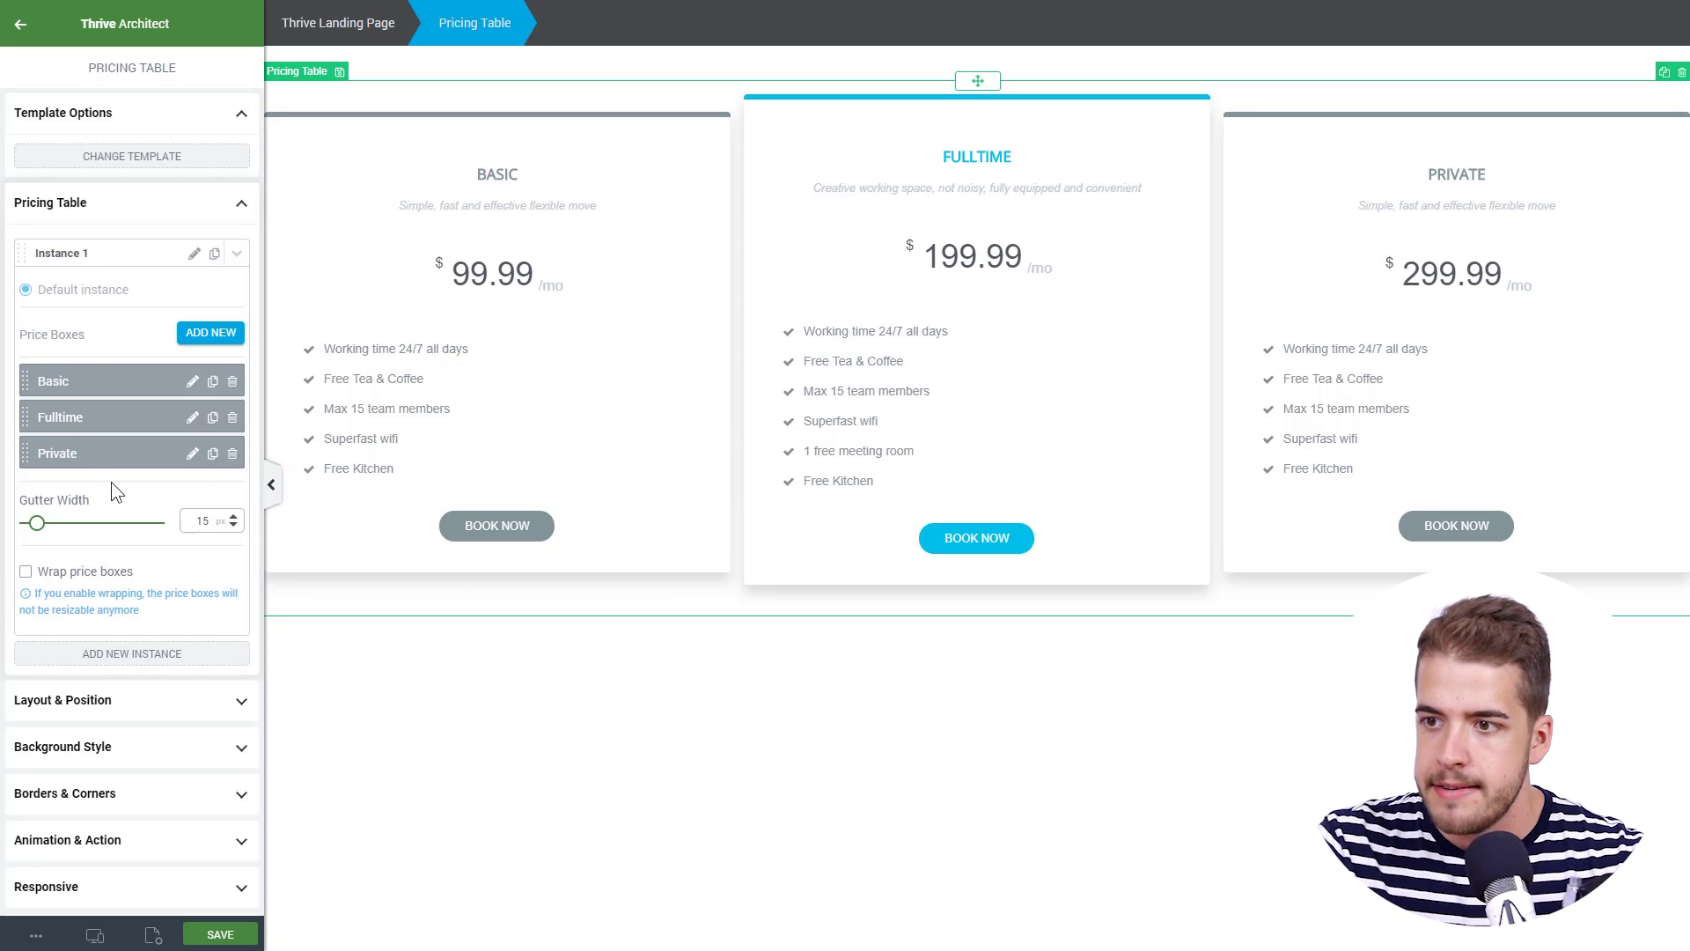
{"action": "left_click", "coordinate": [233, 453]}
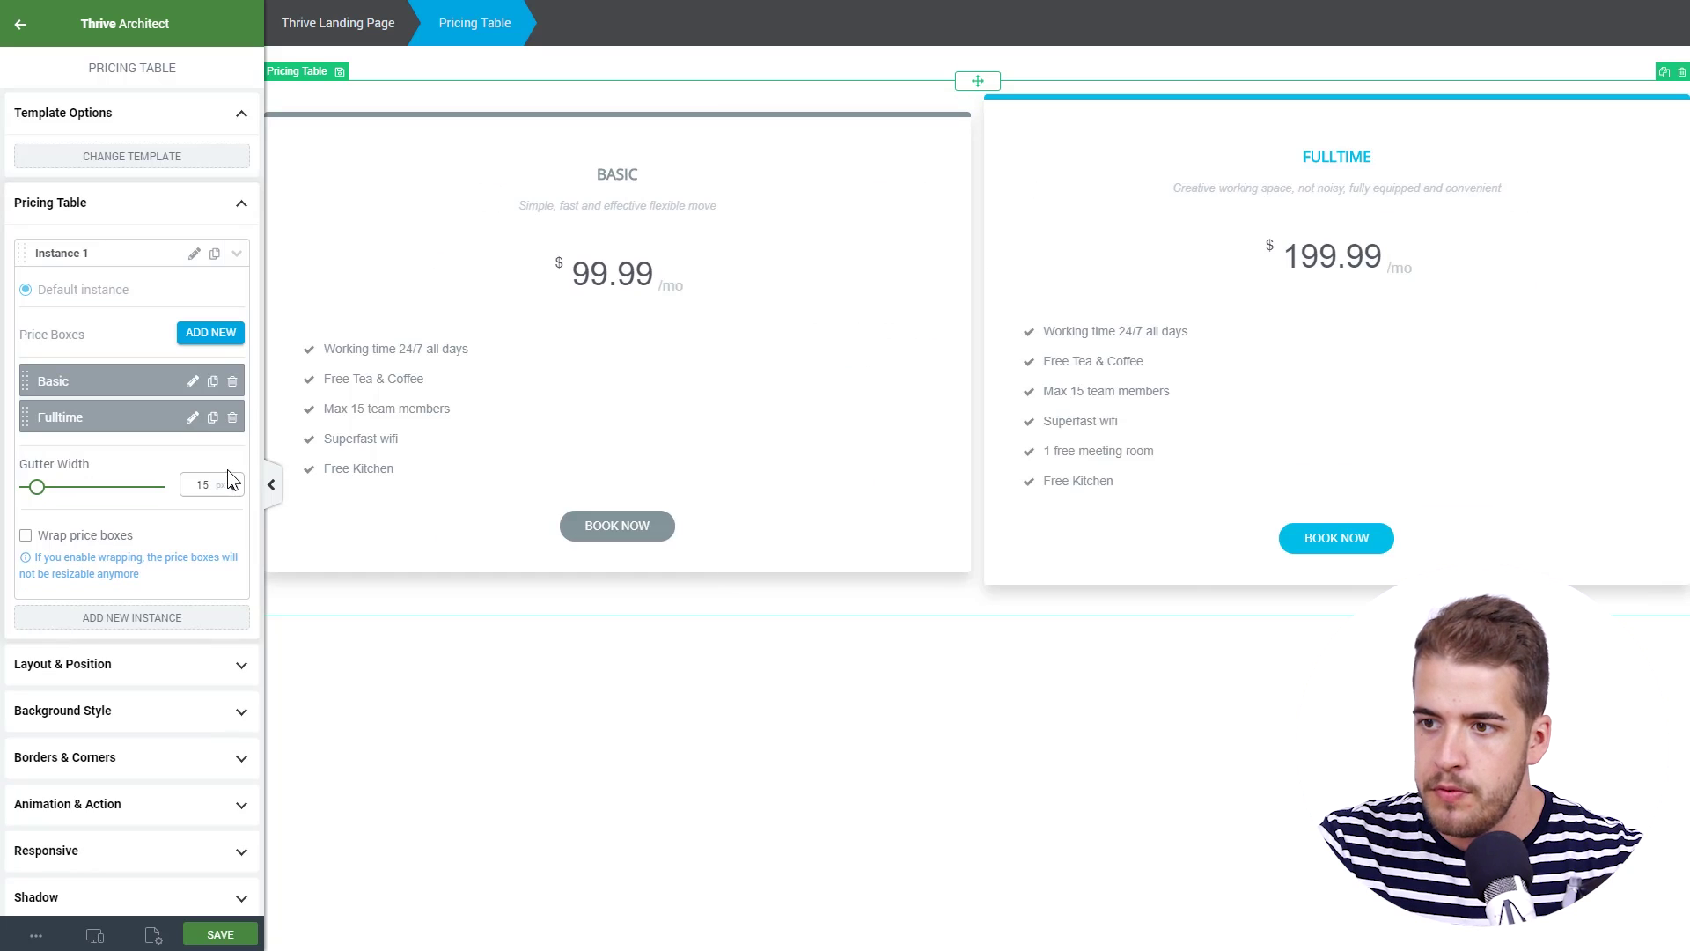
{"action": "left_click", "coordinate": [233, 418]}
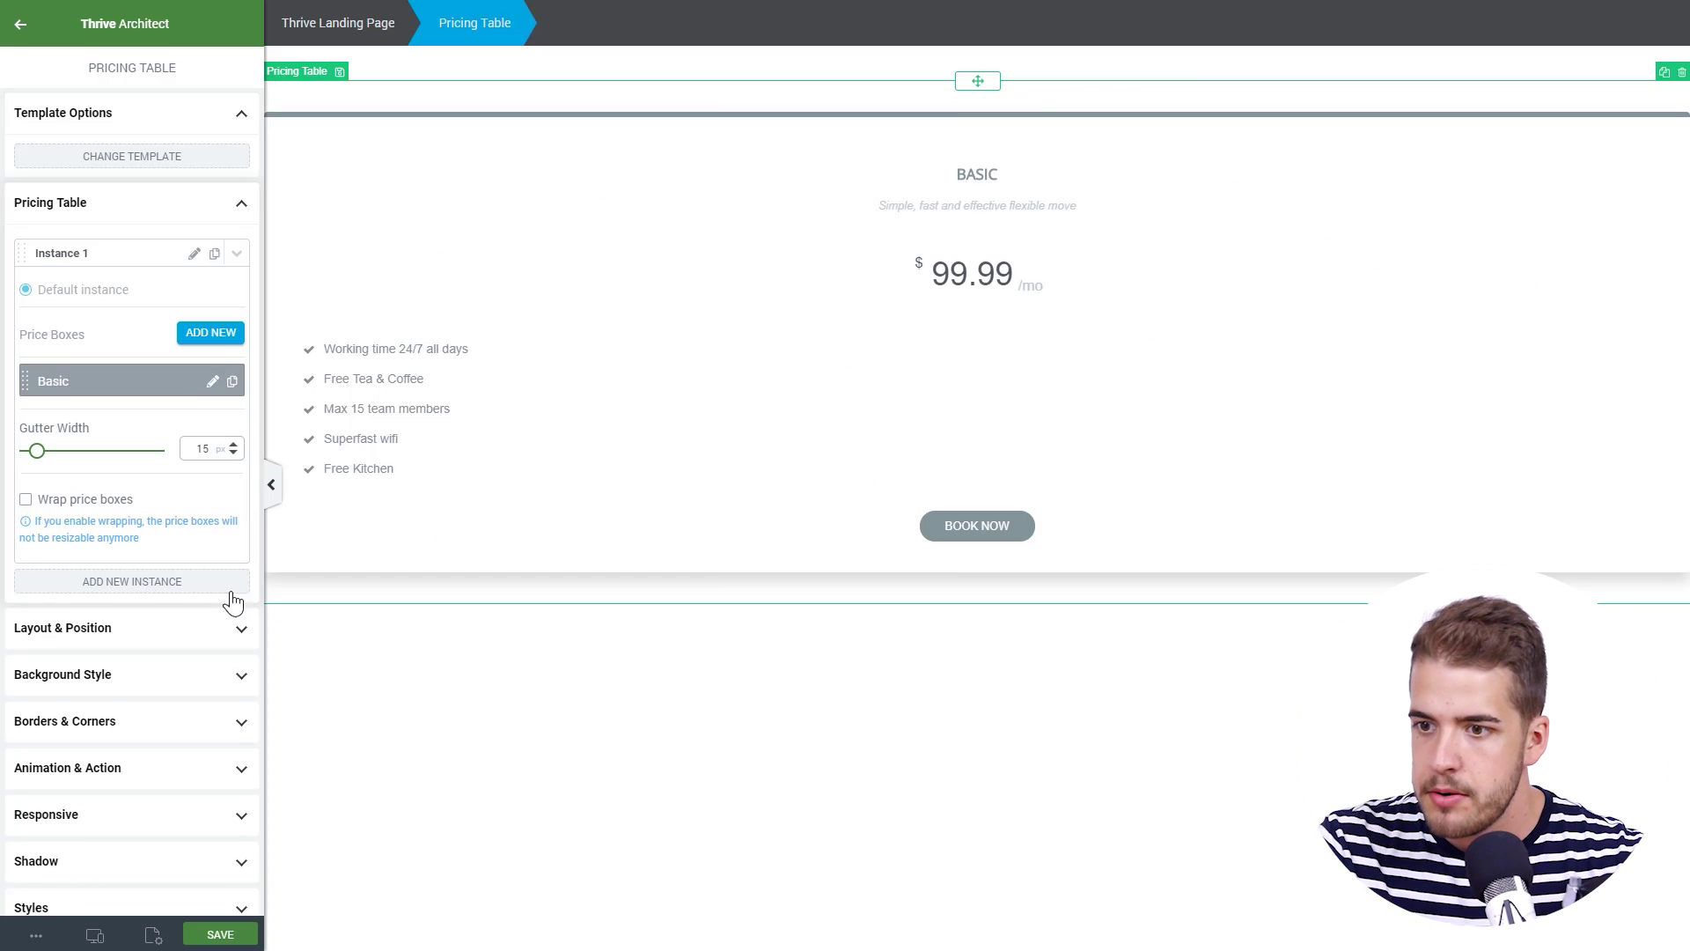
Limit the pricing table's max width to 480 px and center it on the page.
{"action": "left_click", "coordinate": [196, 630]}
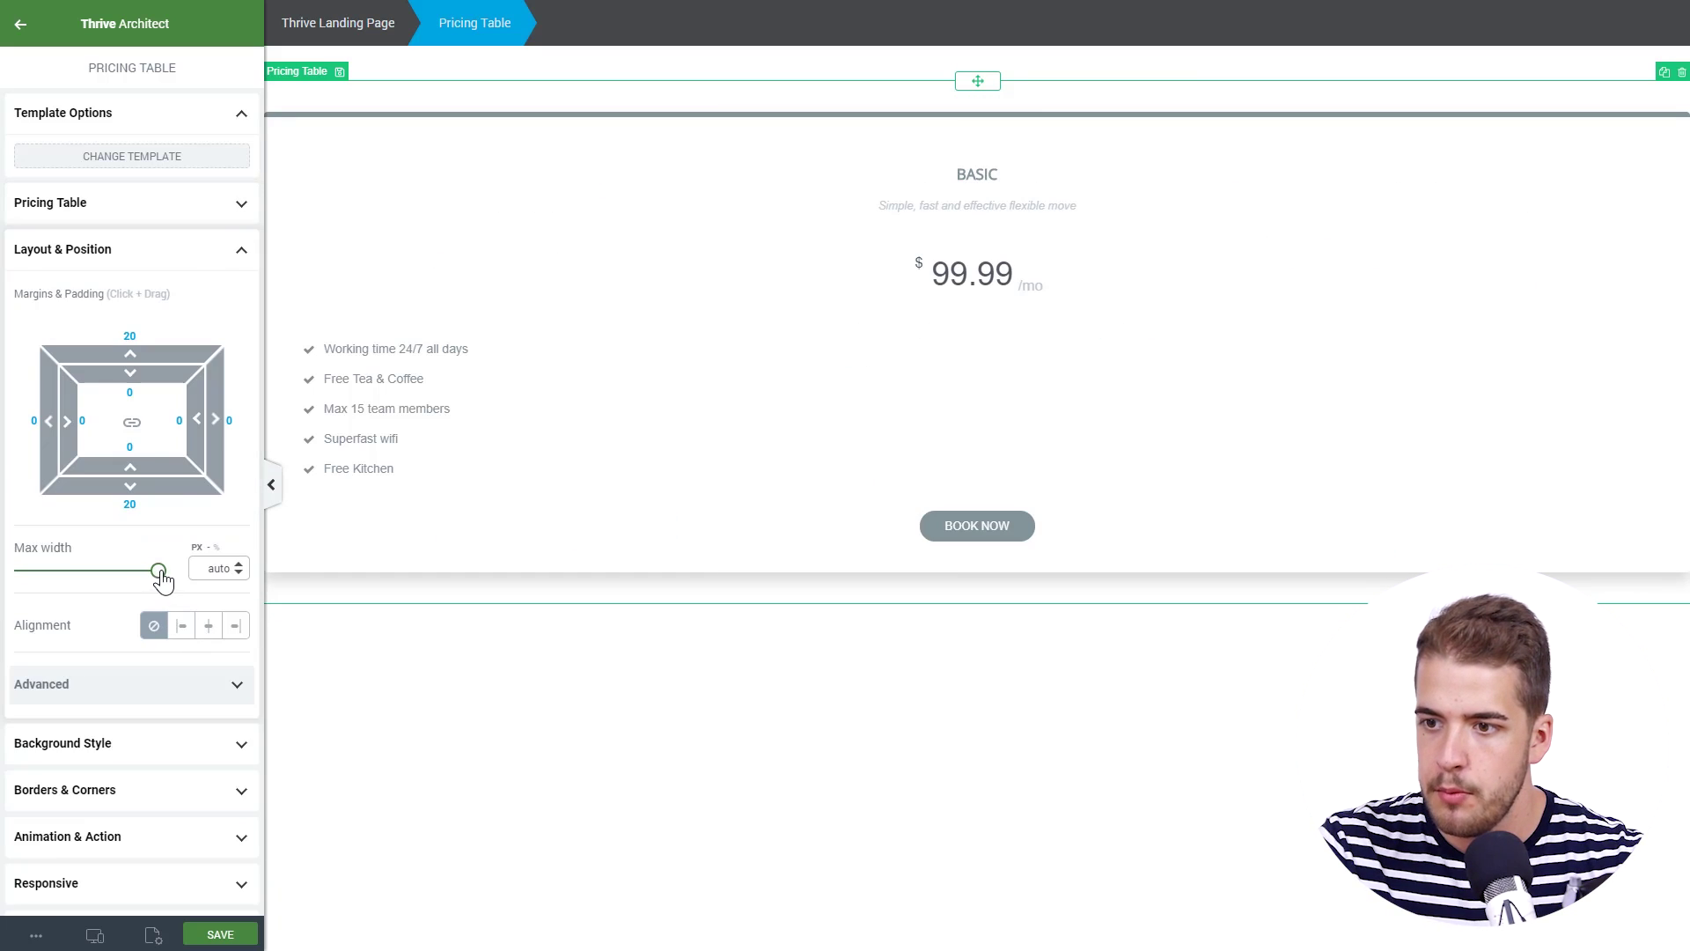
{"action": "left_click_drag", "start_coordinate": [155, 579], "coordinate": [63, 579]}
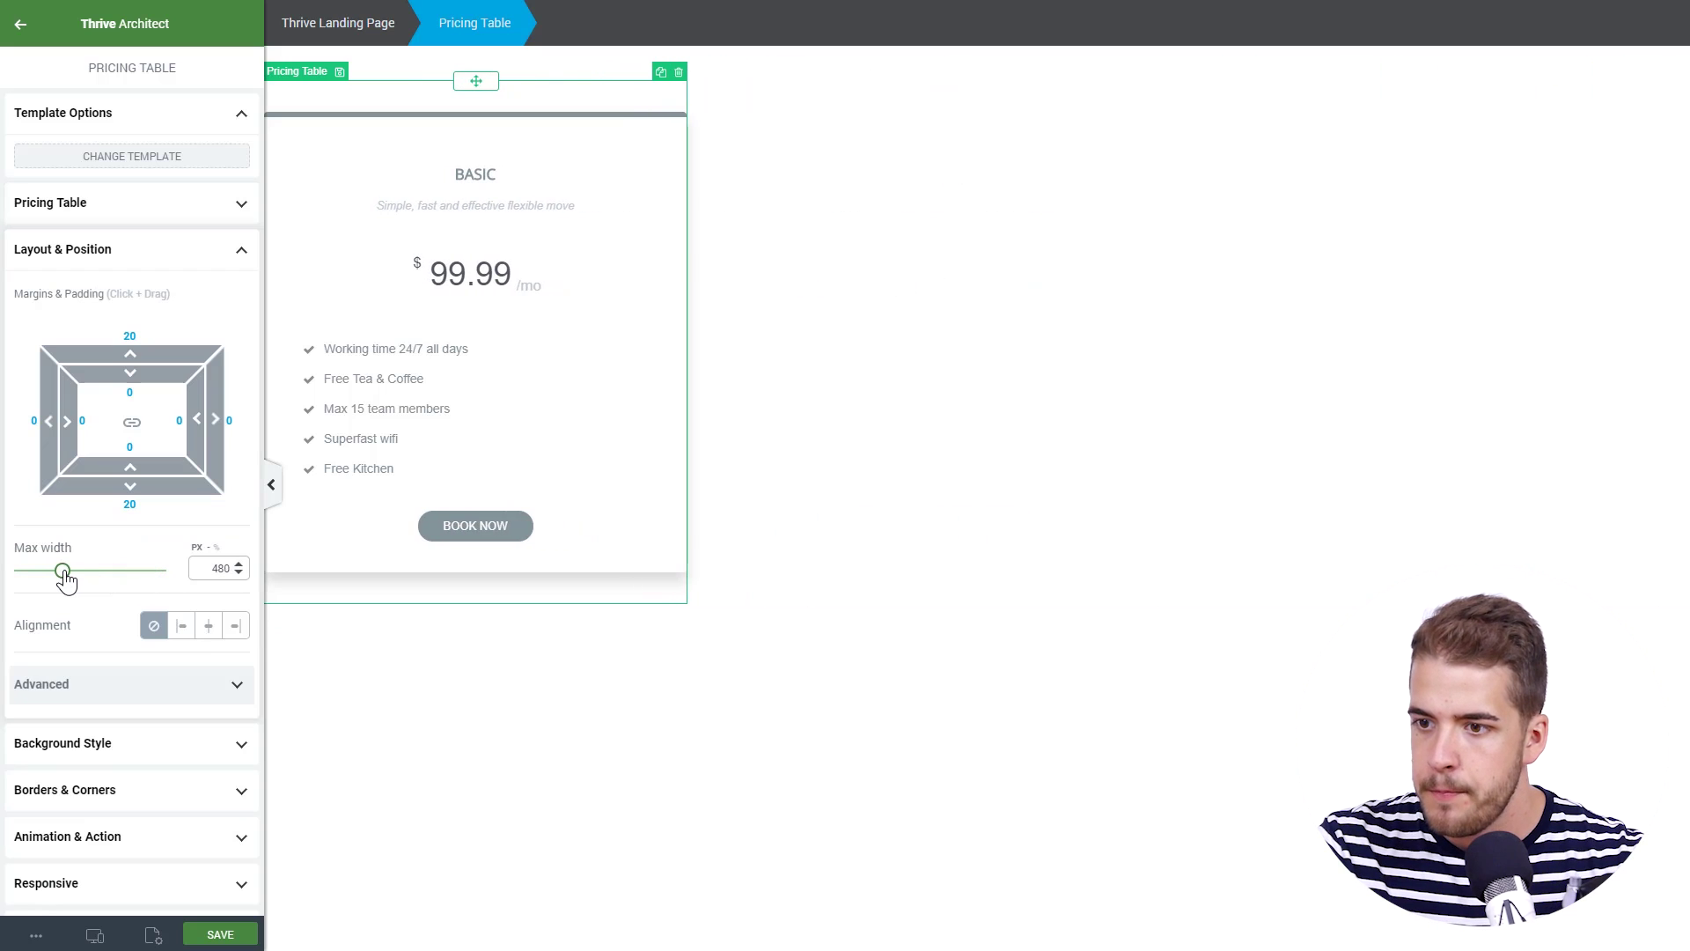
{"action": "left_click", "coordinate": [208, 626]}
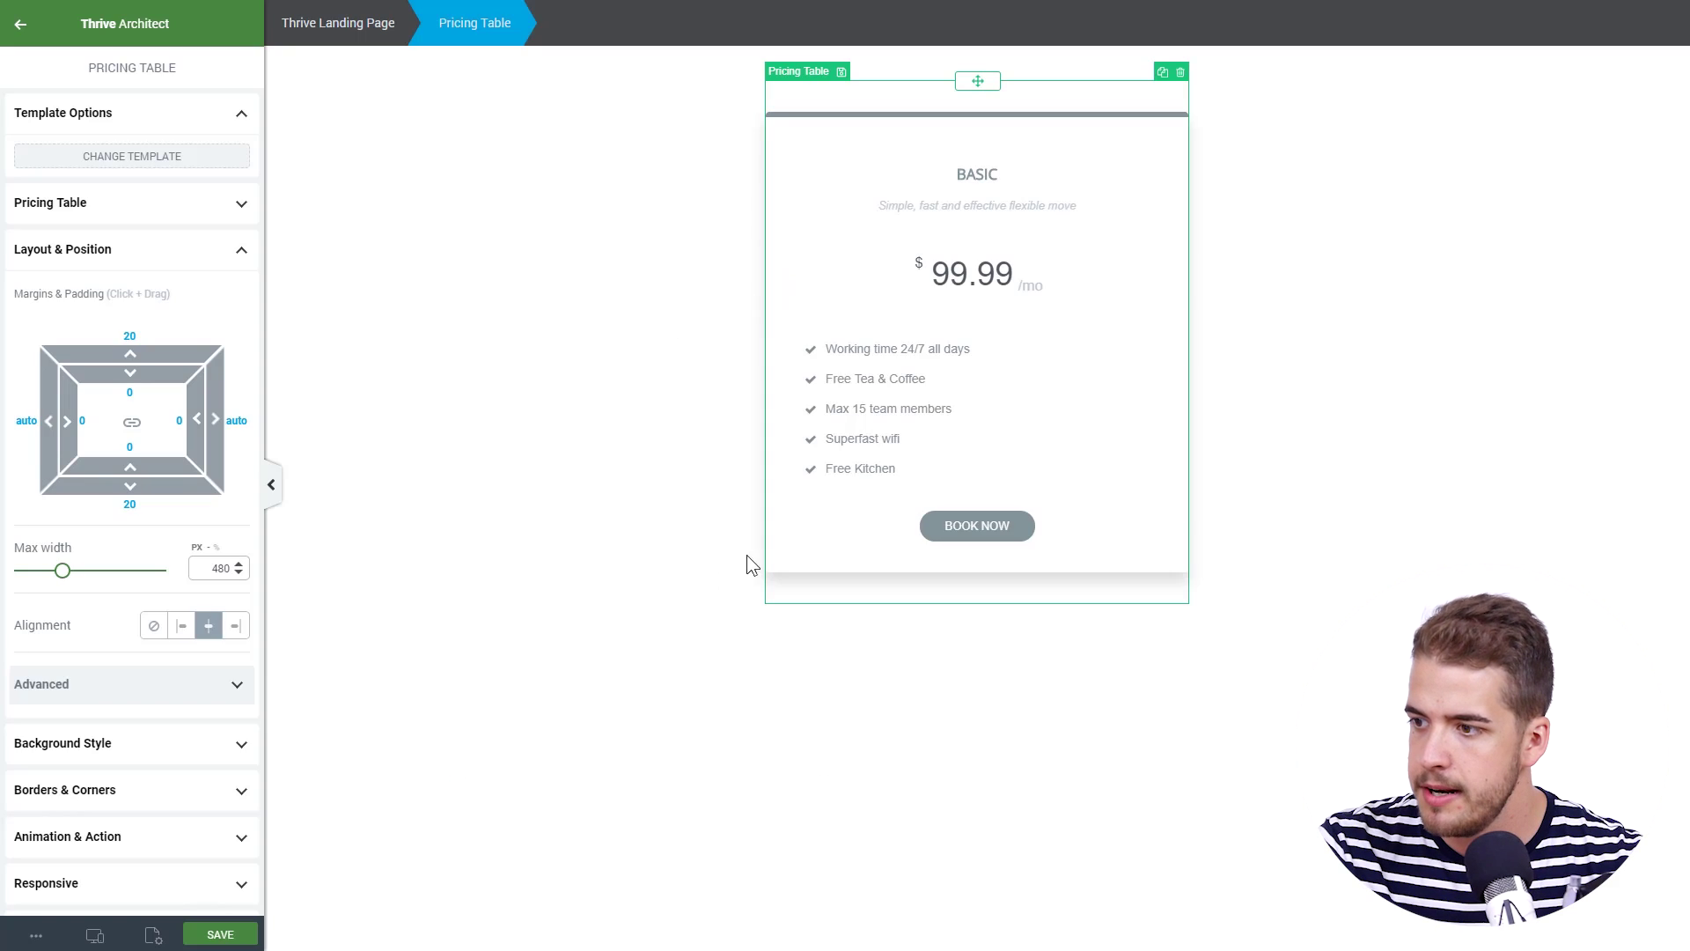
Remove the border from the Basic price box by setting the border style to none.
{"action": "left_click", "coordinate": [804, 558]}
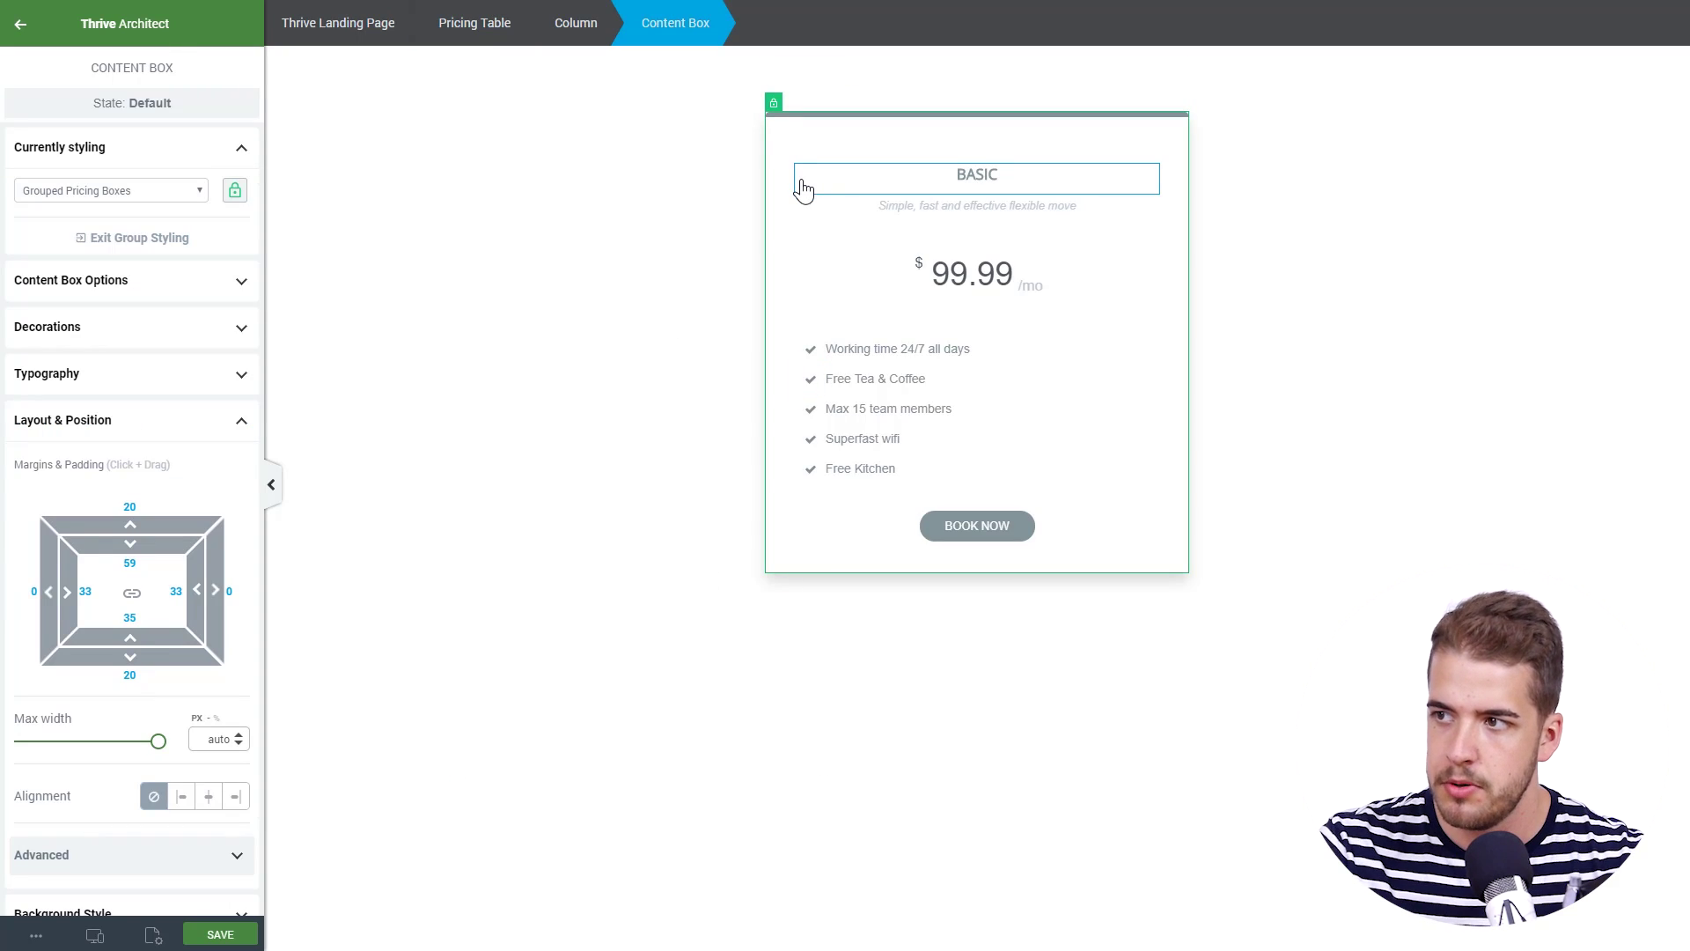
{"action": "scroll", "coordinate": [204, 347], "scroll_direction": "down", "scroll_amount": 3}
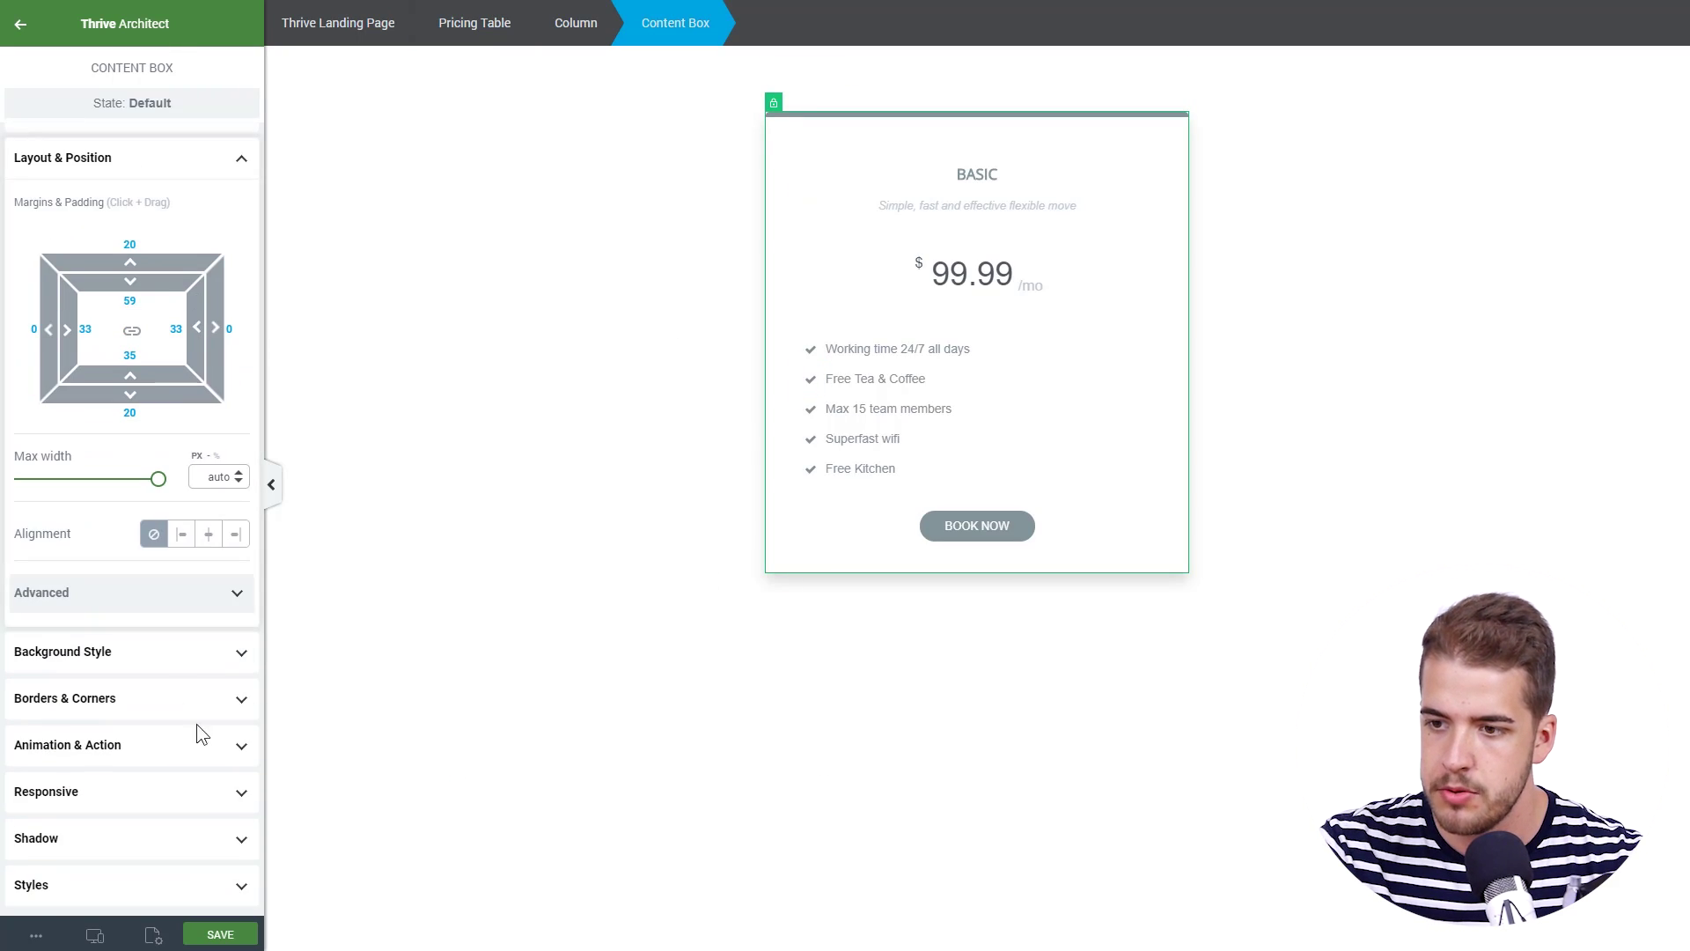
{"action": "left_click", "coordinate": [139, 702]}
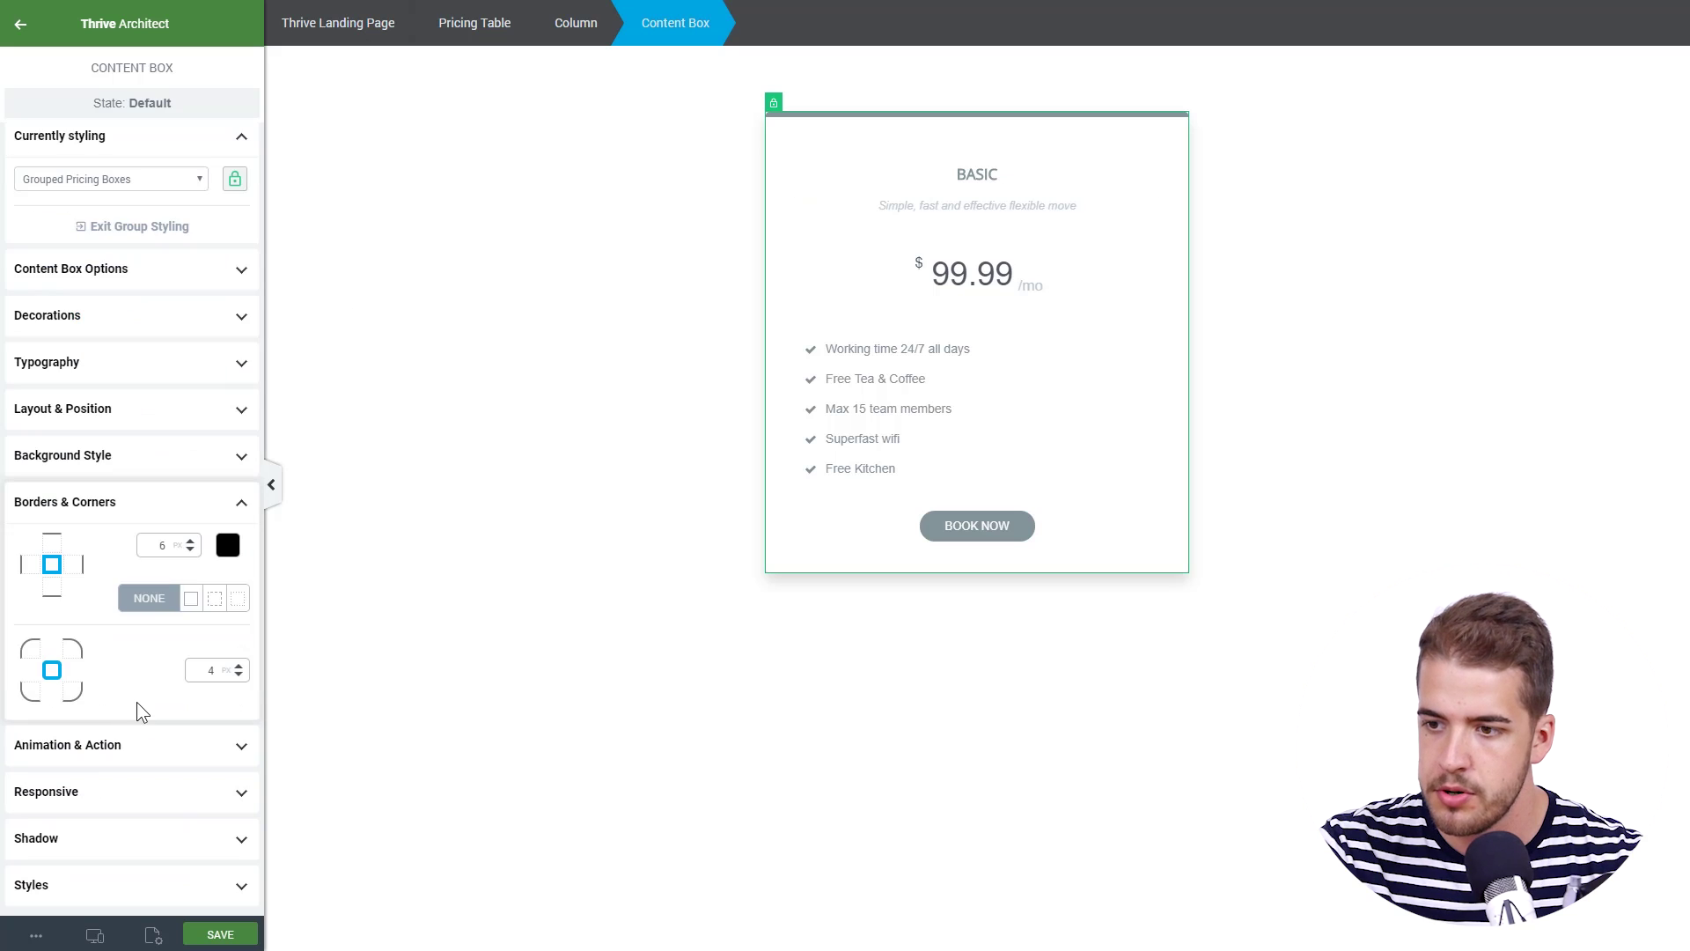
{"action": "left_click", "coordinate": [150, 599]}
{"action": "left_click", "coordinate": [525, 496]}
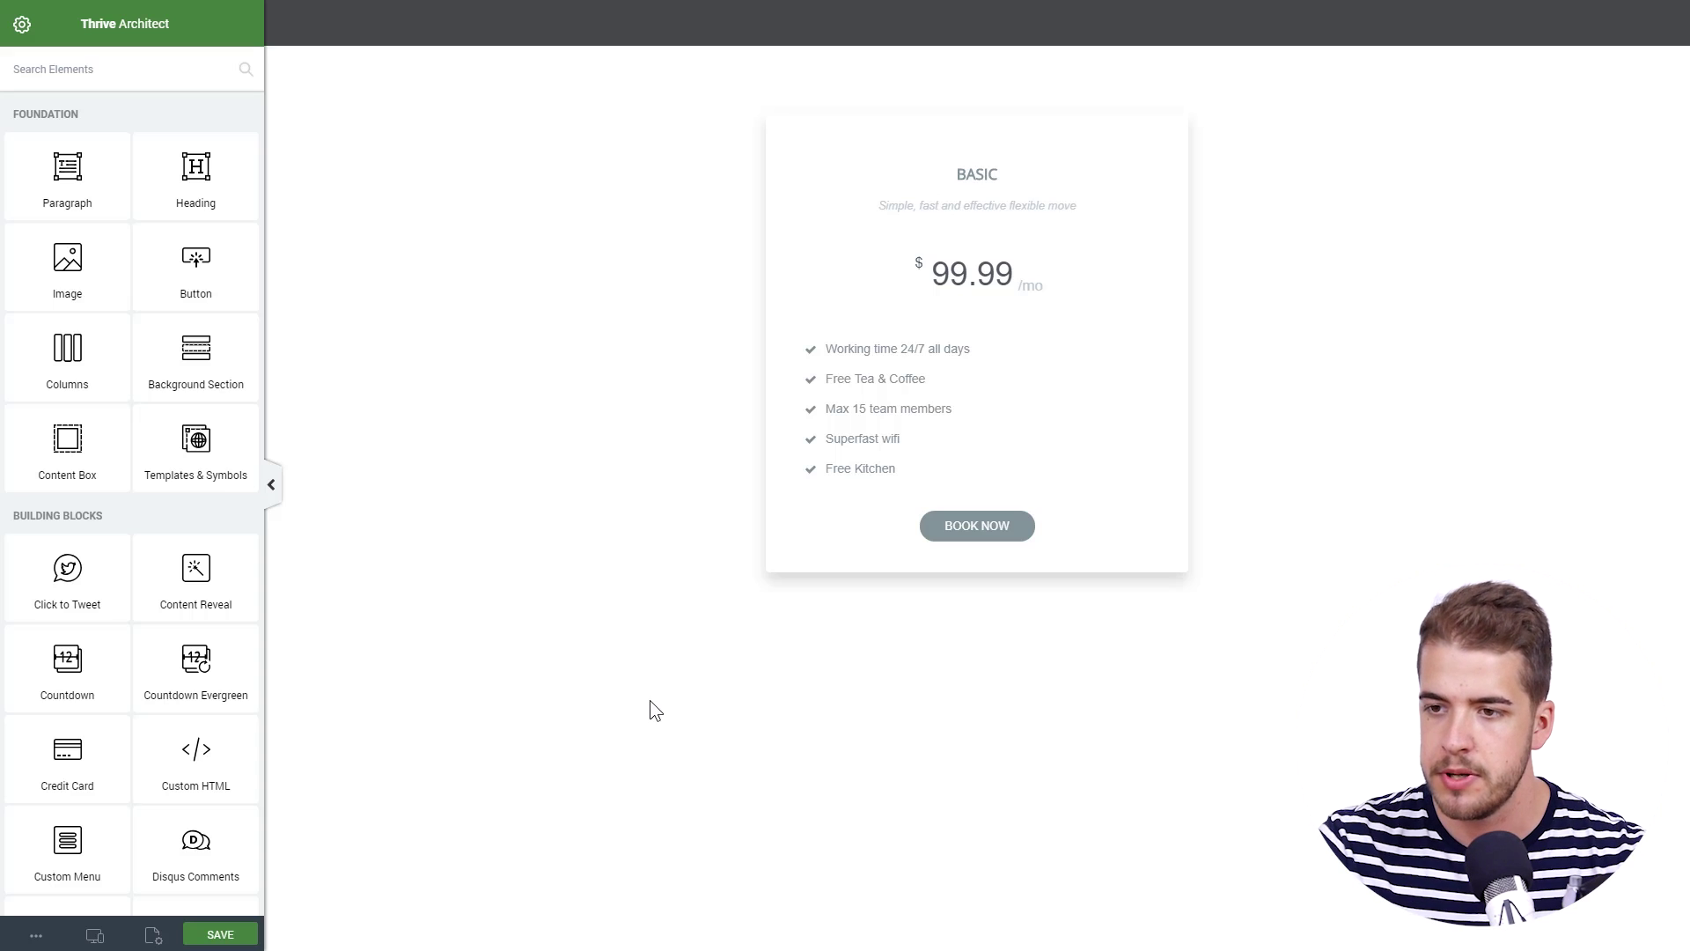
Insert a content box between the price and the feature list, with left and right margins of -33.
{"action": "left_click_drag", "start_coordinate": [56, 458], "coordinate": [960, 343]}
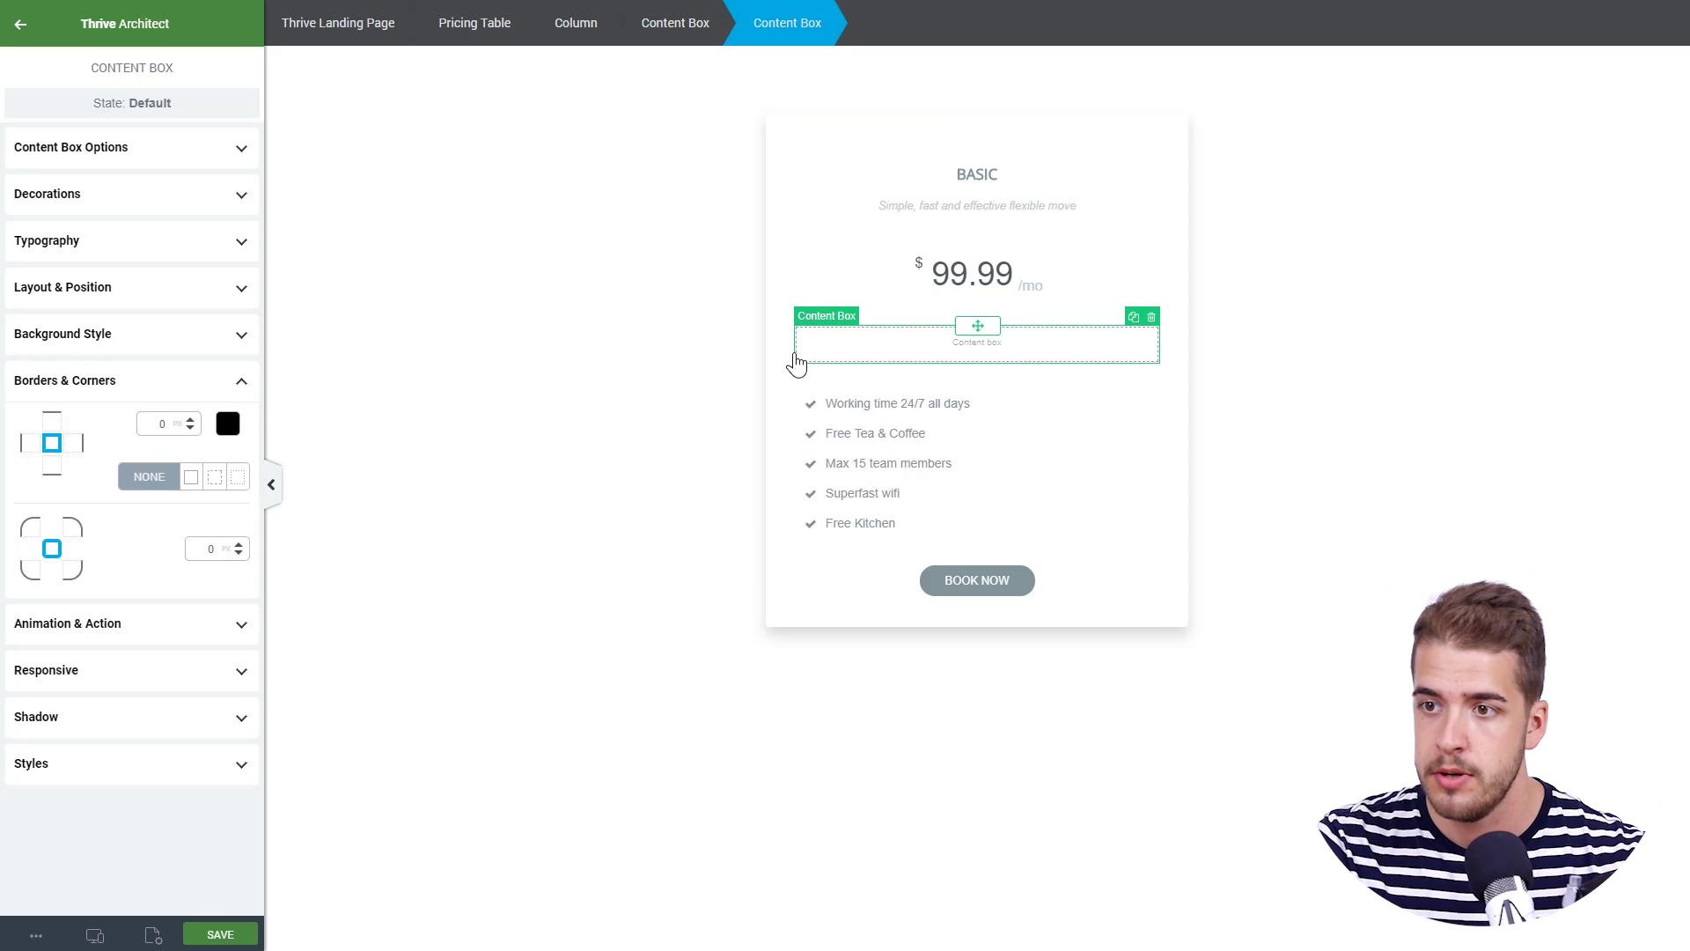
{"action": "left_click", "coordinate": [181, 297]}
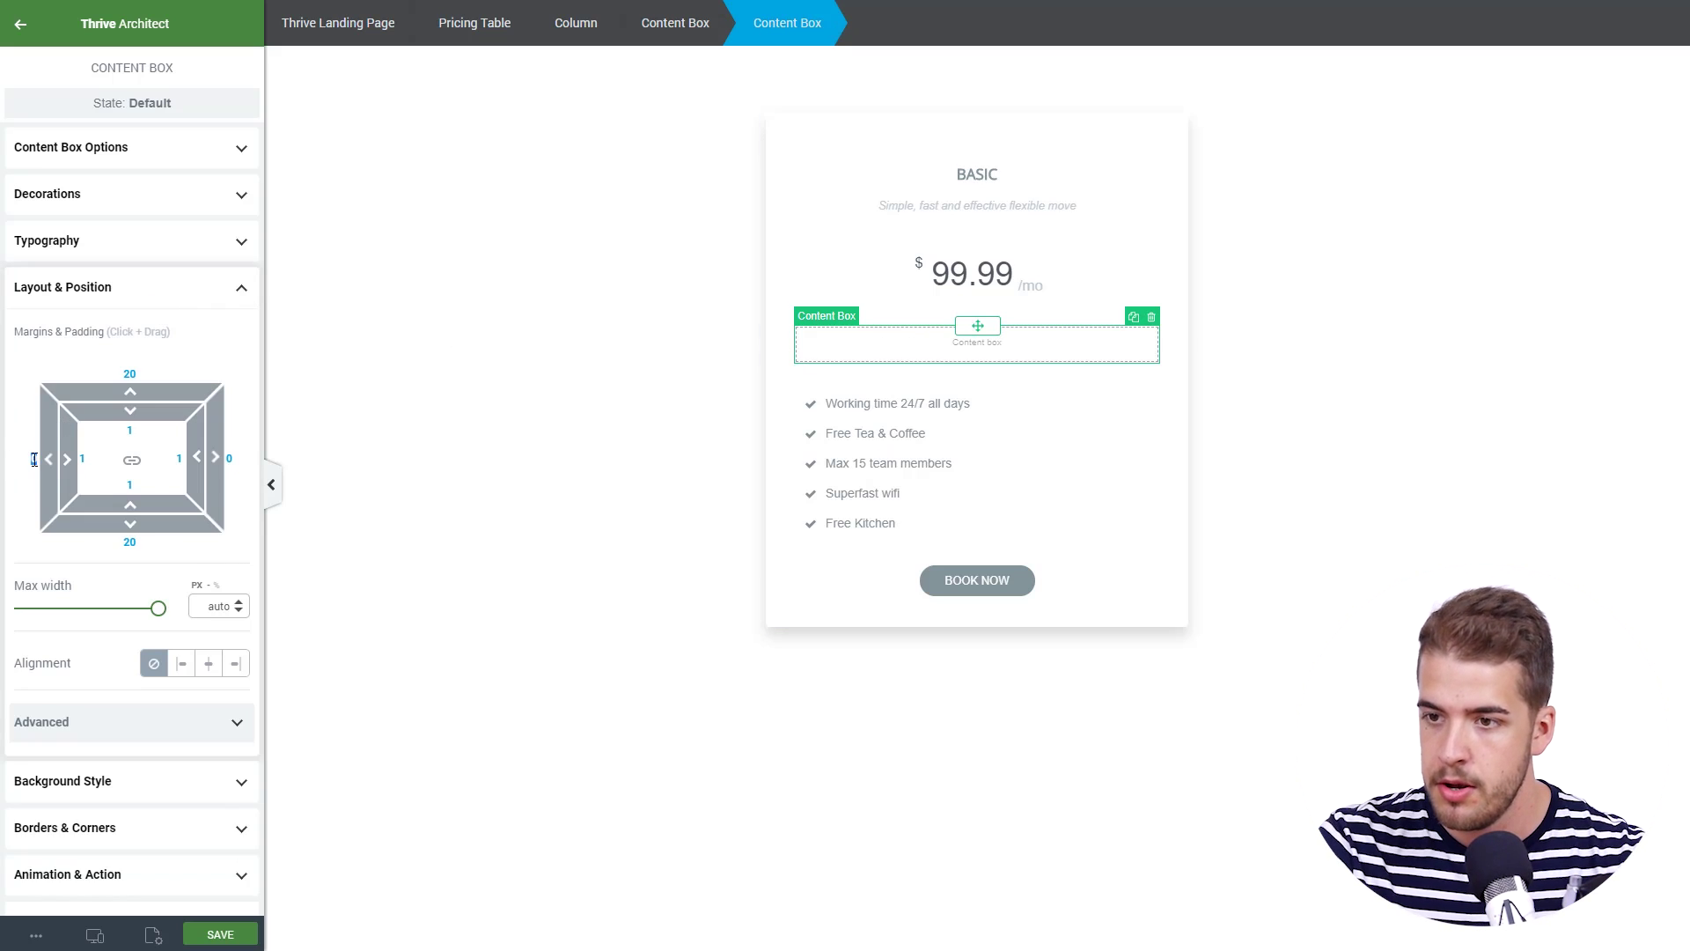
{"action": "left_click_drag", "start_coordinate": [34, 459], "coordinate": [228, 451]}
{"action": "left_click", "coordinate": [230, 457]}
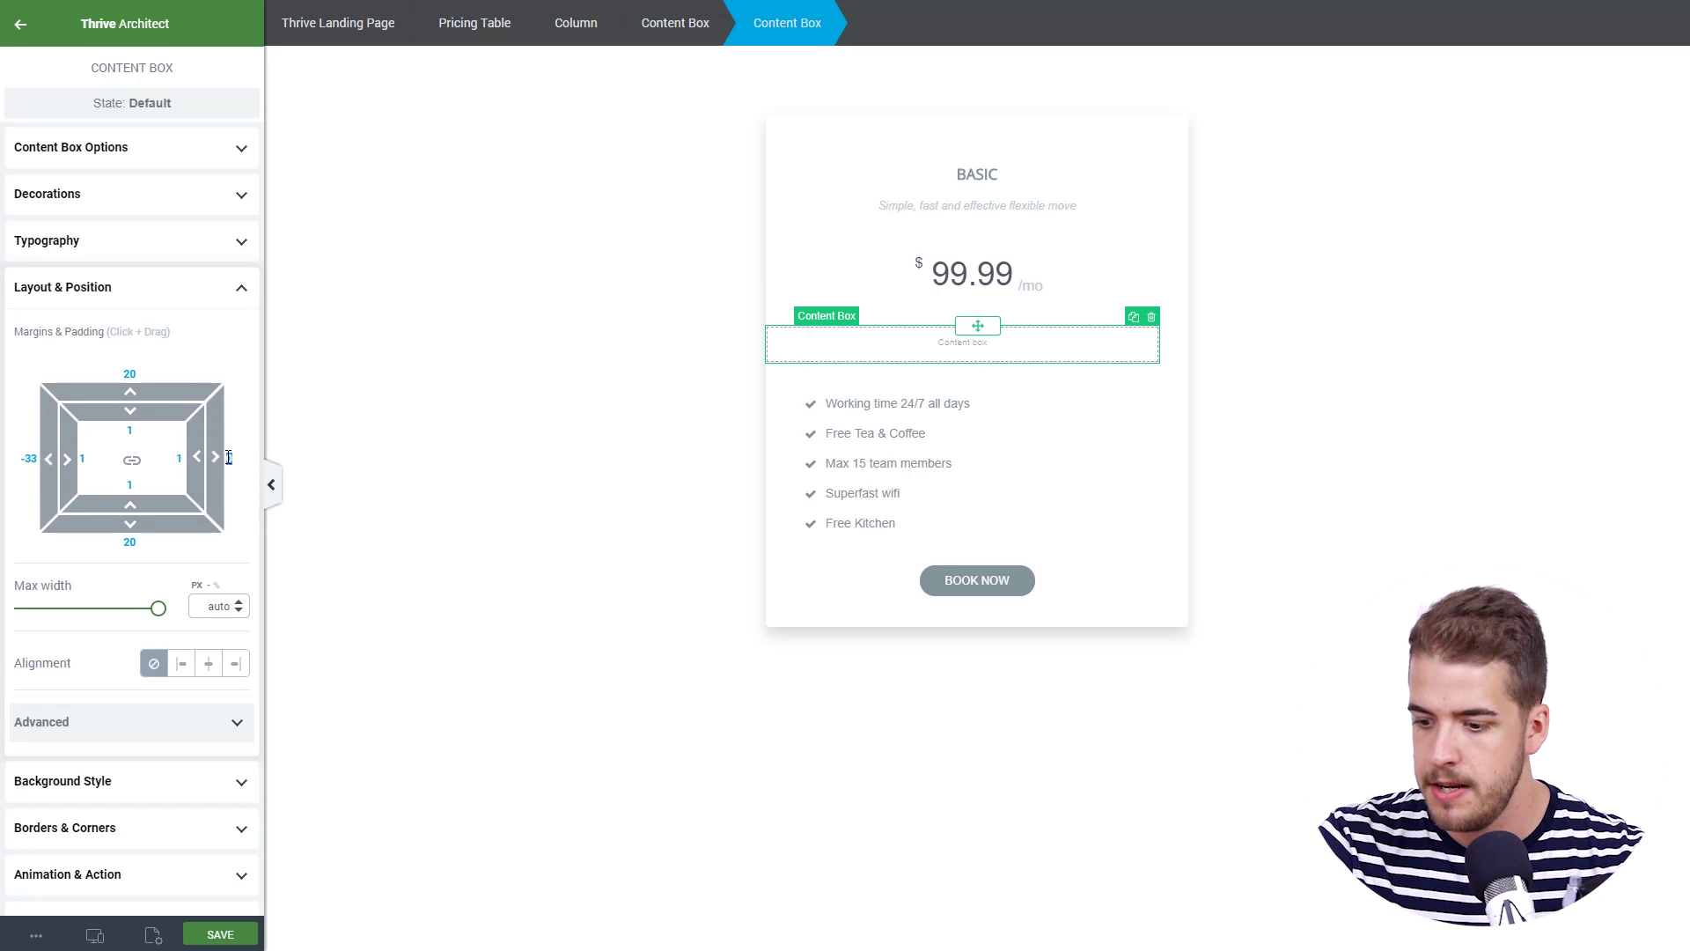
{"action": "type", "text": "-33"}
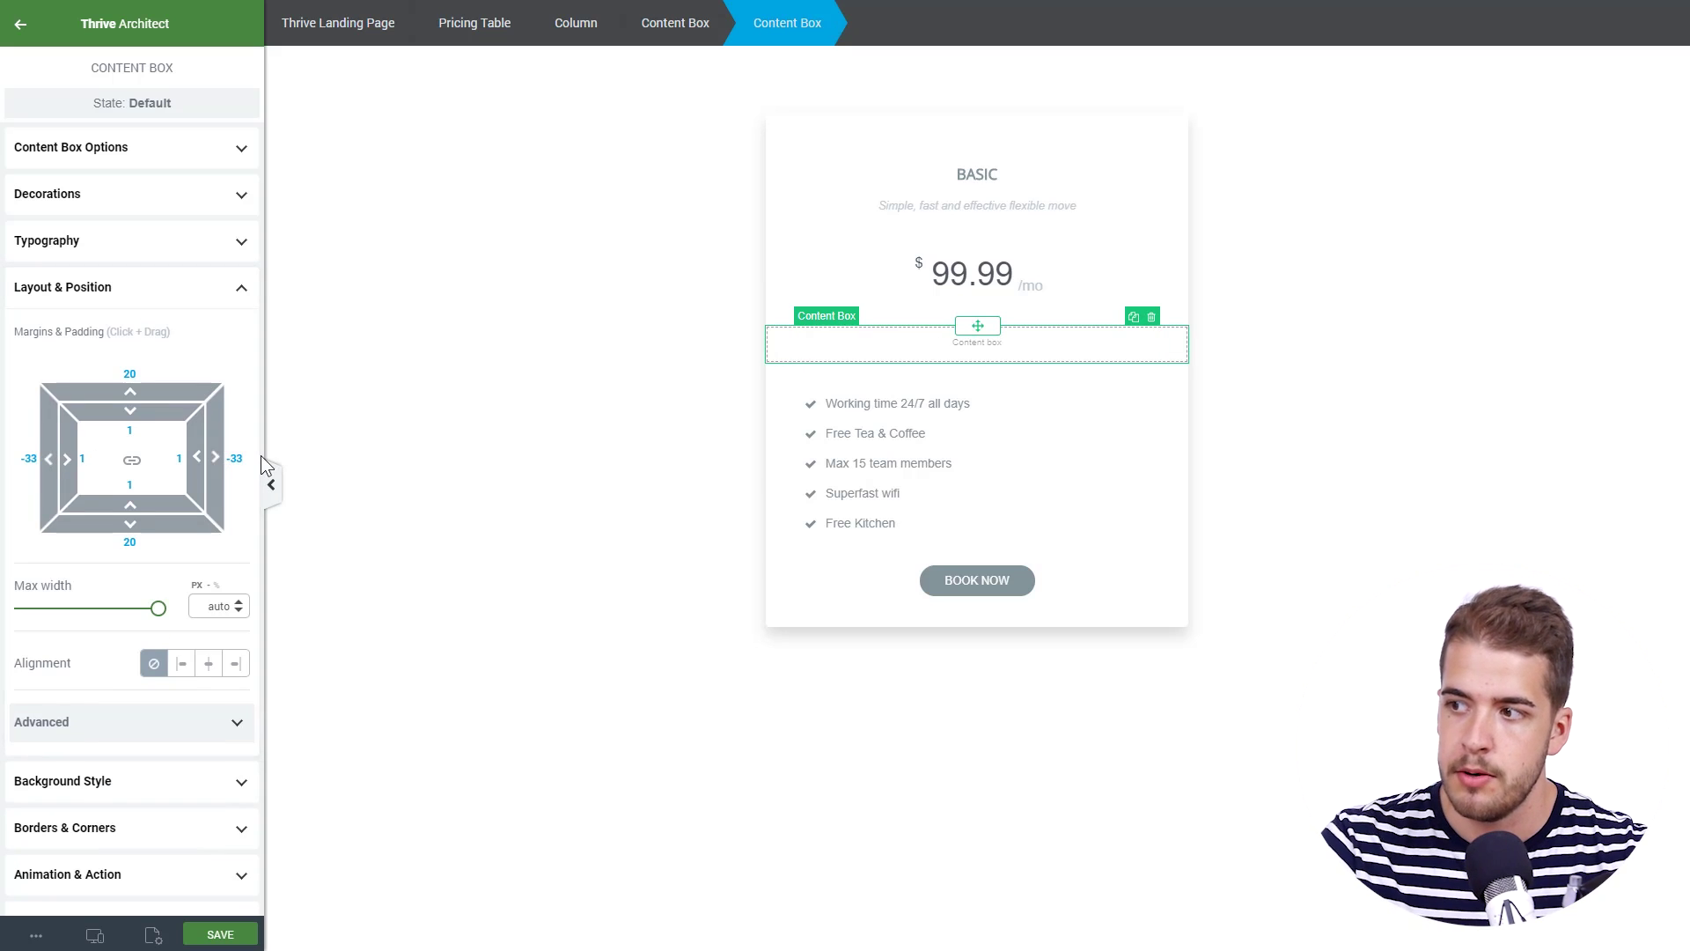
{"action": "left_click", "coordinate": [433, 474]}
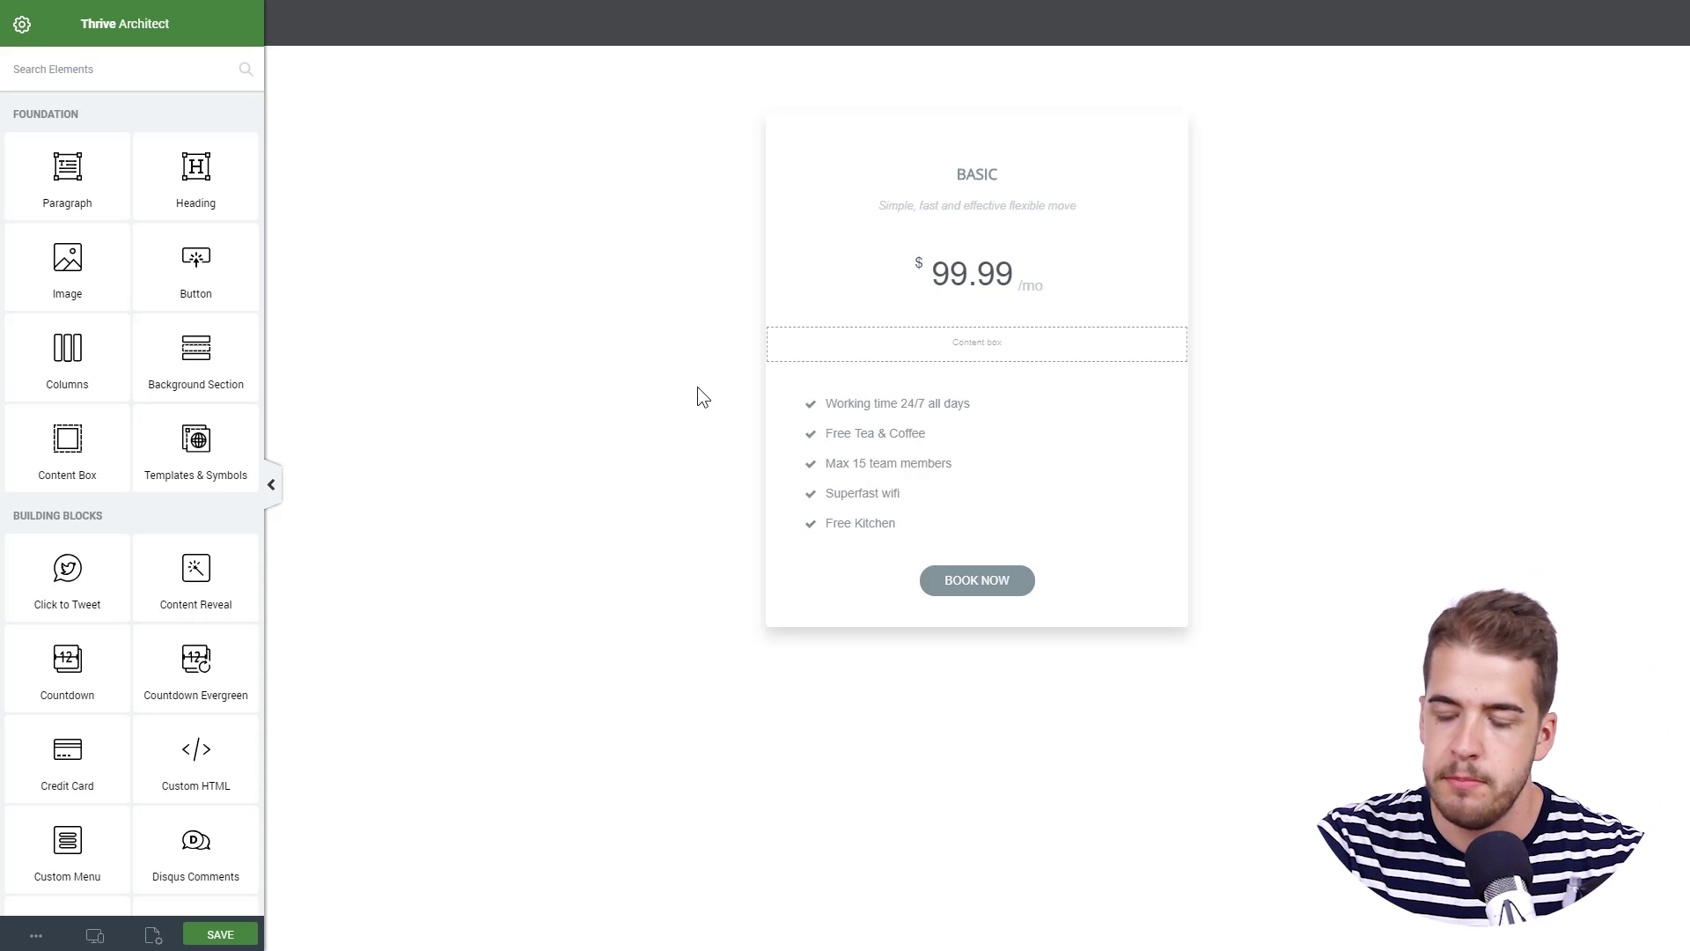
Duplicate the new content box between the price and the feature list.
{"action": "left_click", "coordinate": [808, 347]}
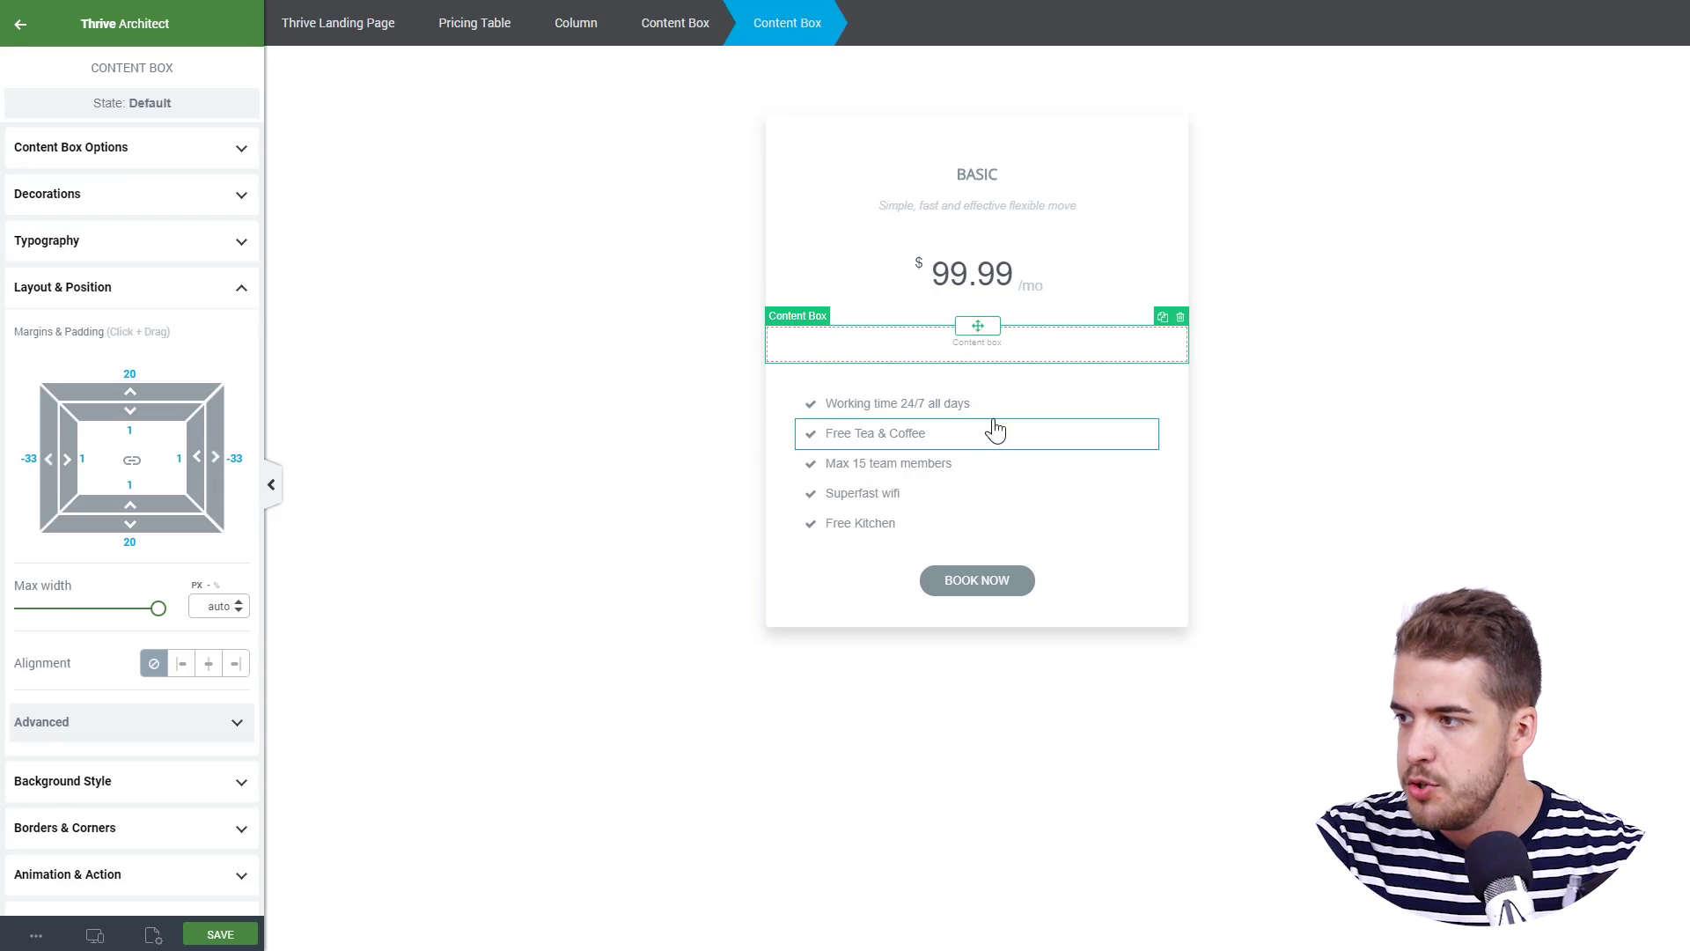
{"action": "left_click", "coordinate": [1162, 316]}
{"action": "left_click", "coordinate": [533, 438]}
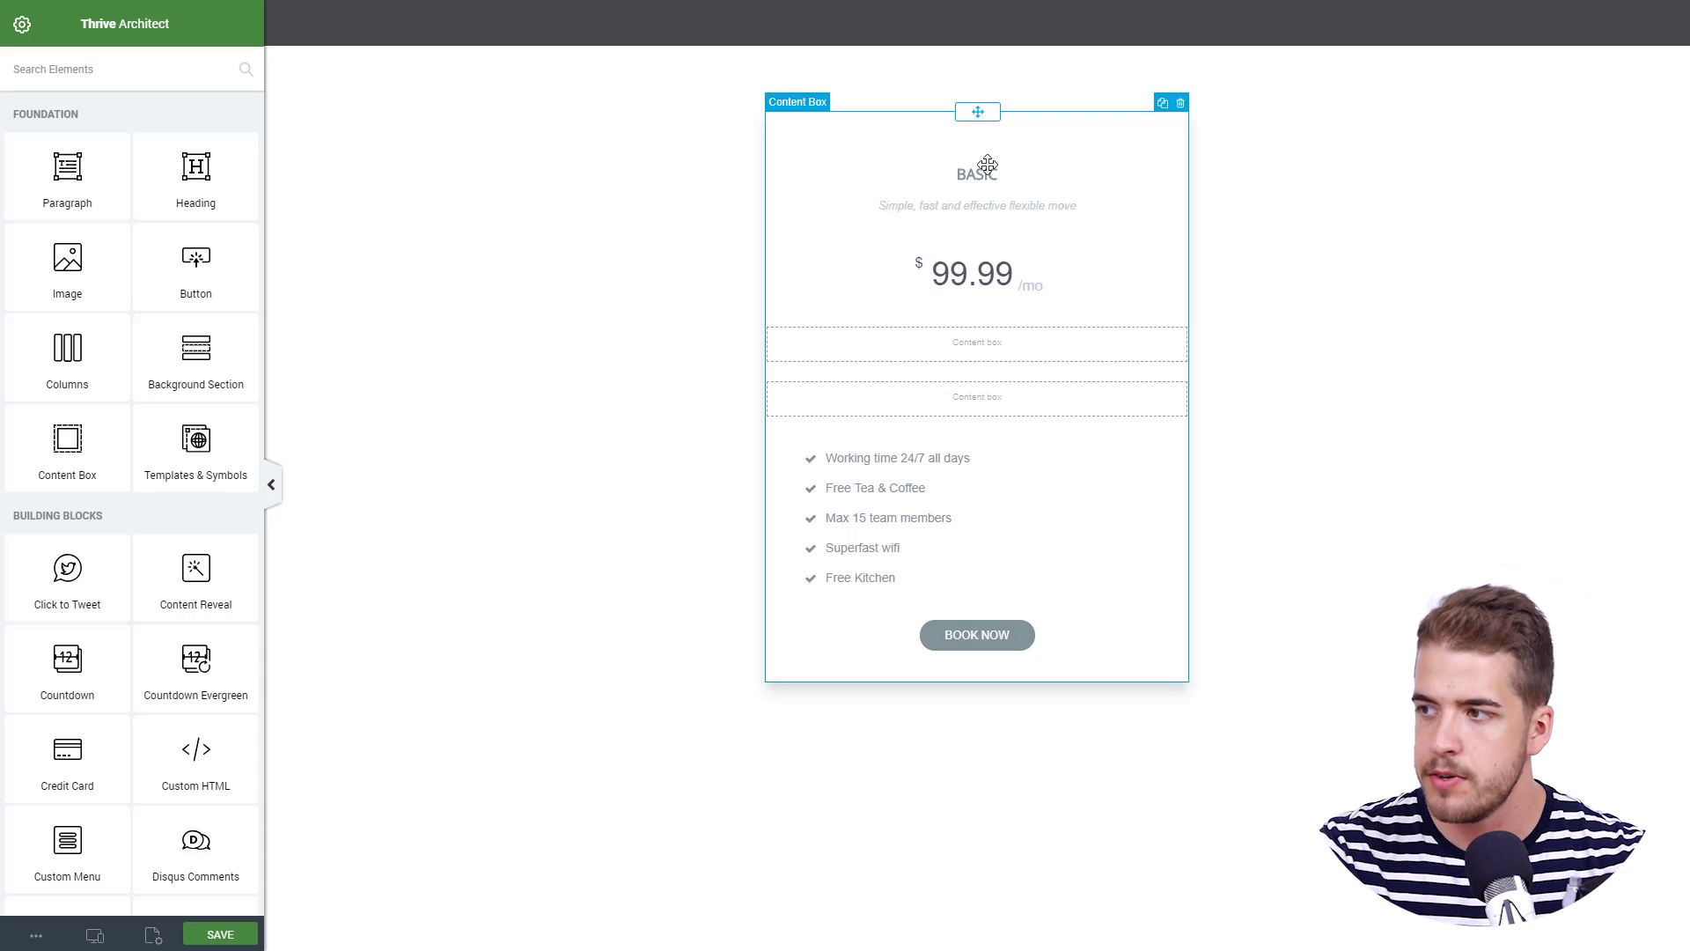
Delete the BASIC heading and the "/mo" text beside the price.
{"action": "left_click", "coordinate": [1018, 176]}
{"action": "left_click", "coordinate": [1011, 176]}
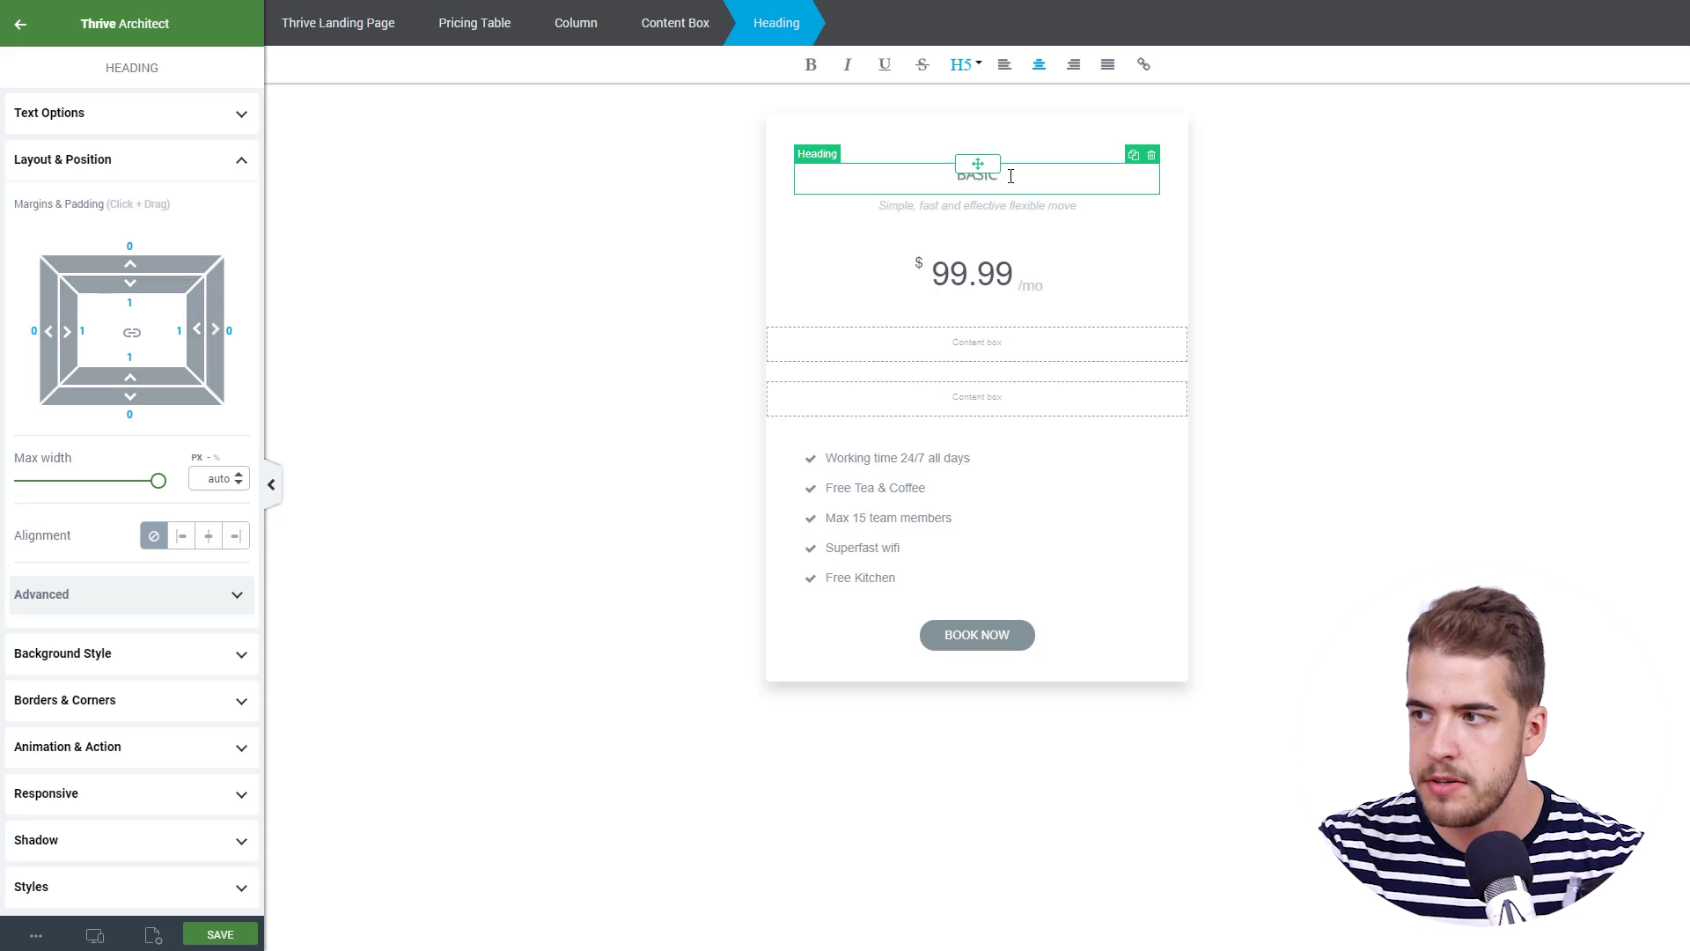
{"action": "left_click", "coordinate": [1149, 157]}
{"action": "left_click", "coordinate": [1042, 258]}
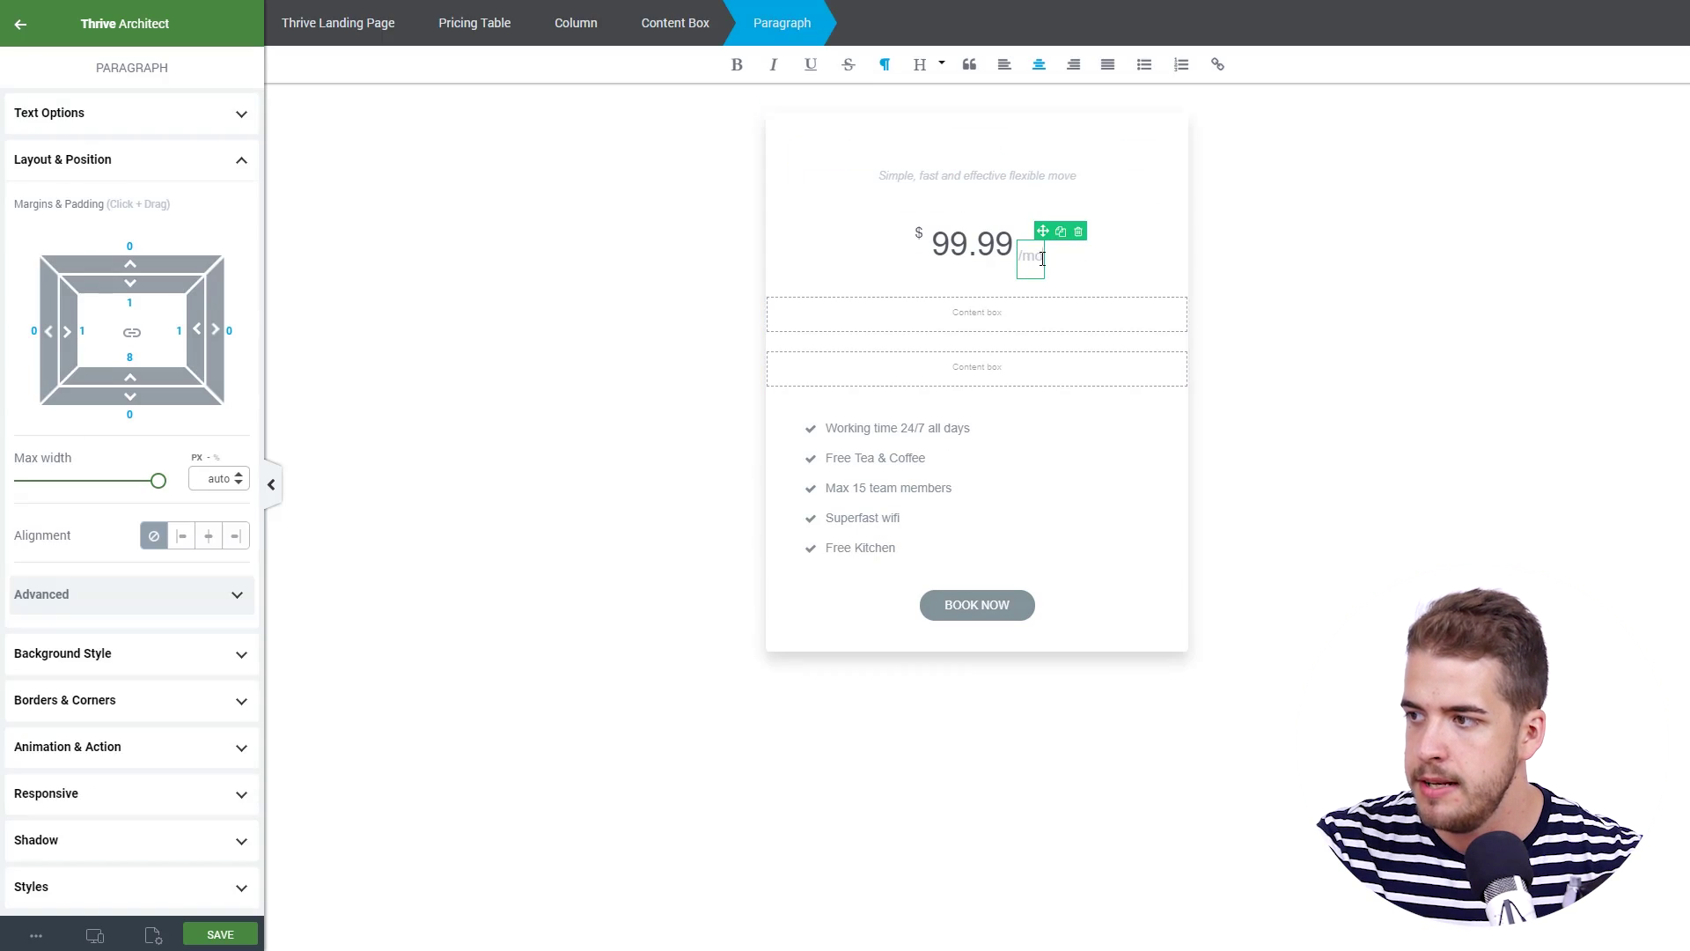
{"action": "left_click", "coordinate": [1078, 230]}
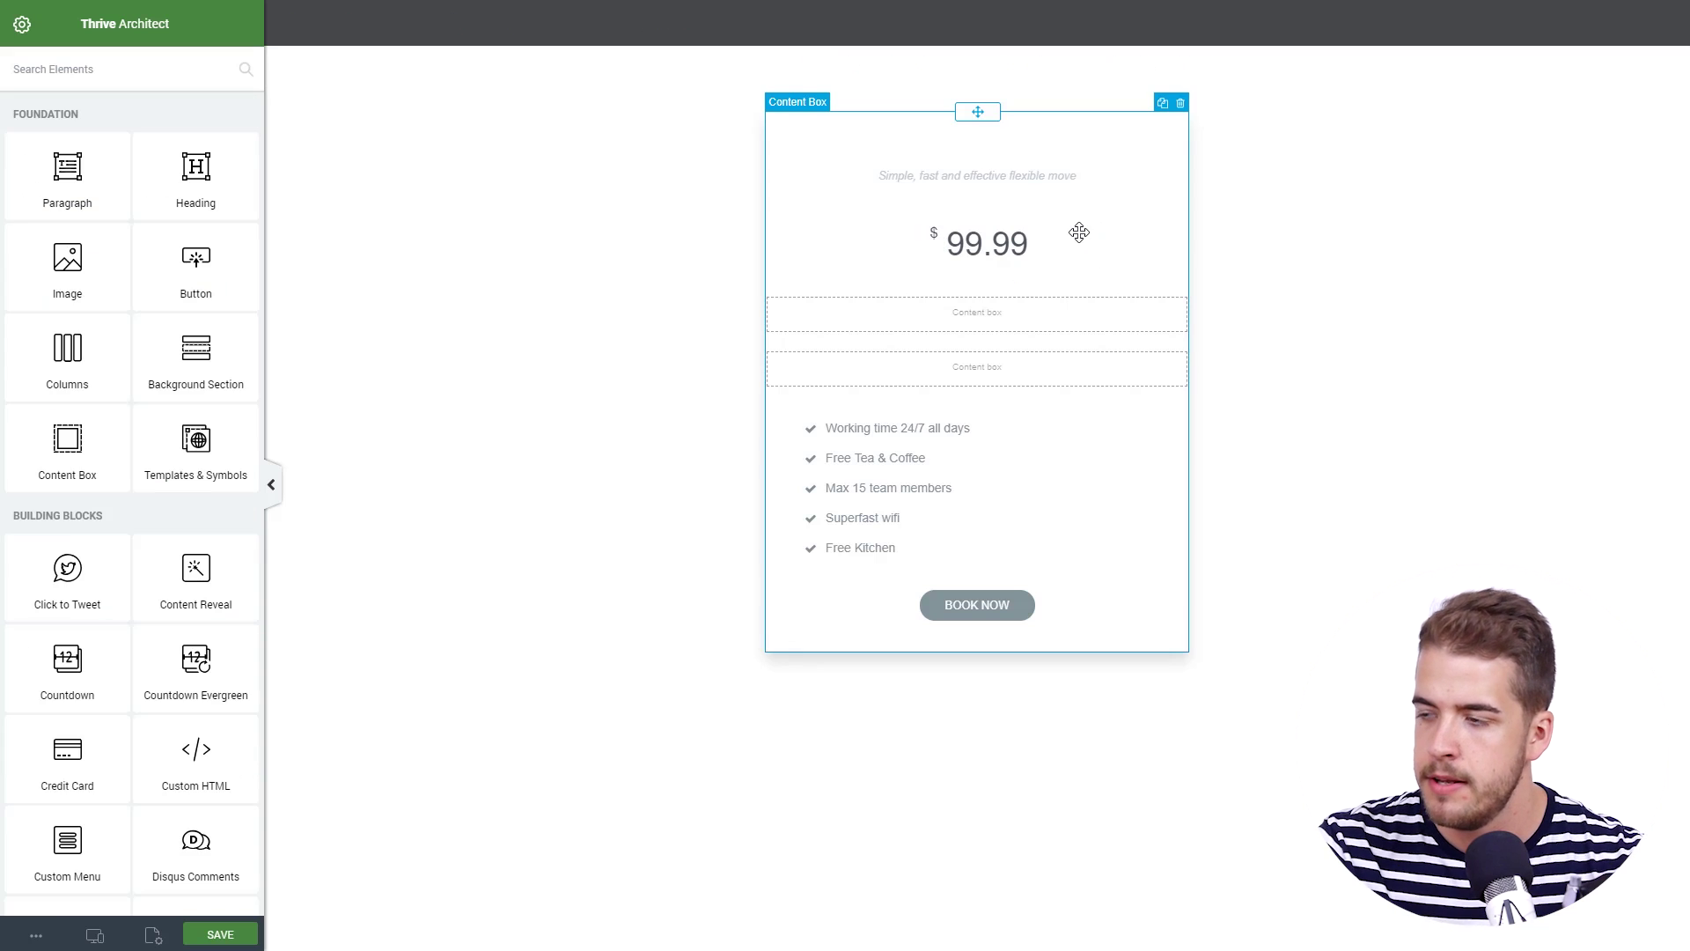
Select the description paragraph, the dollar sign and the price together and move them into the upper empty content box.
{"action": "left_click", "coordinate": [1030, 220]}
{"action": "left_click", "coordinate": [1078, 173]}
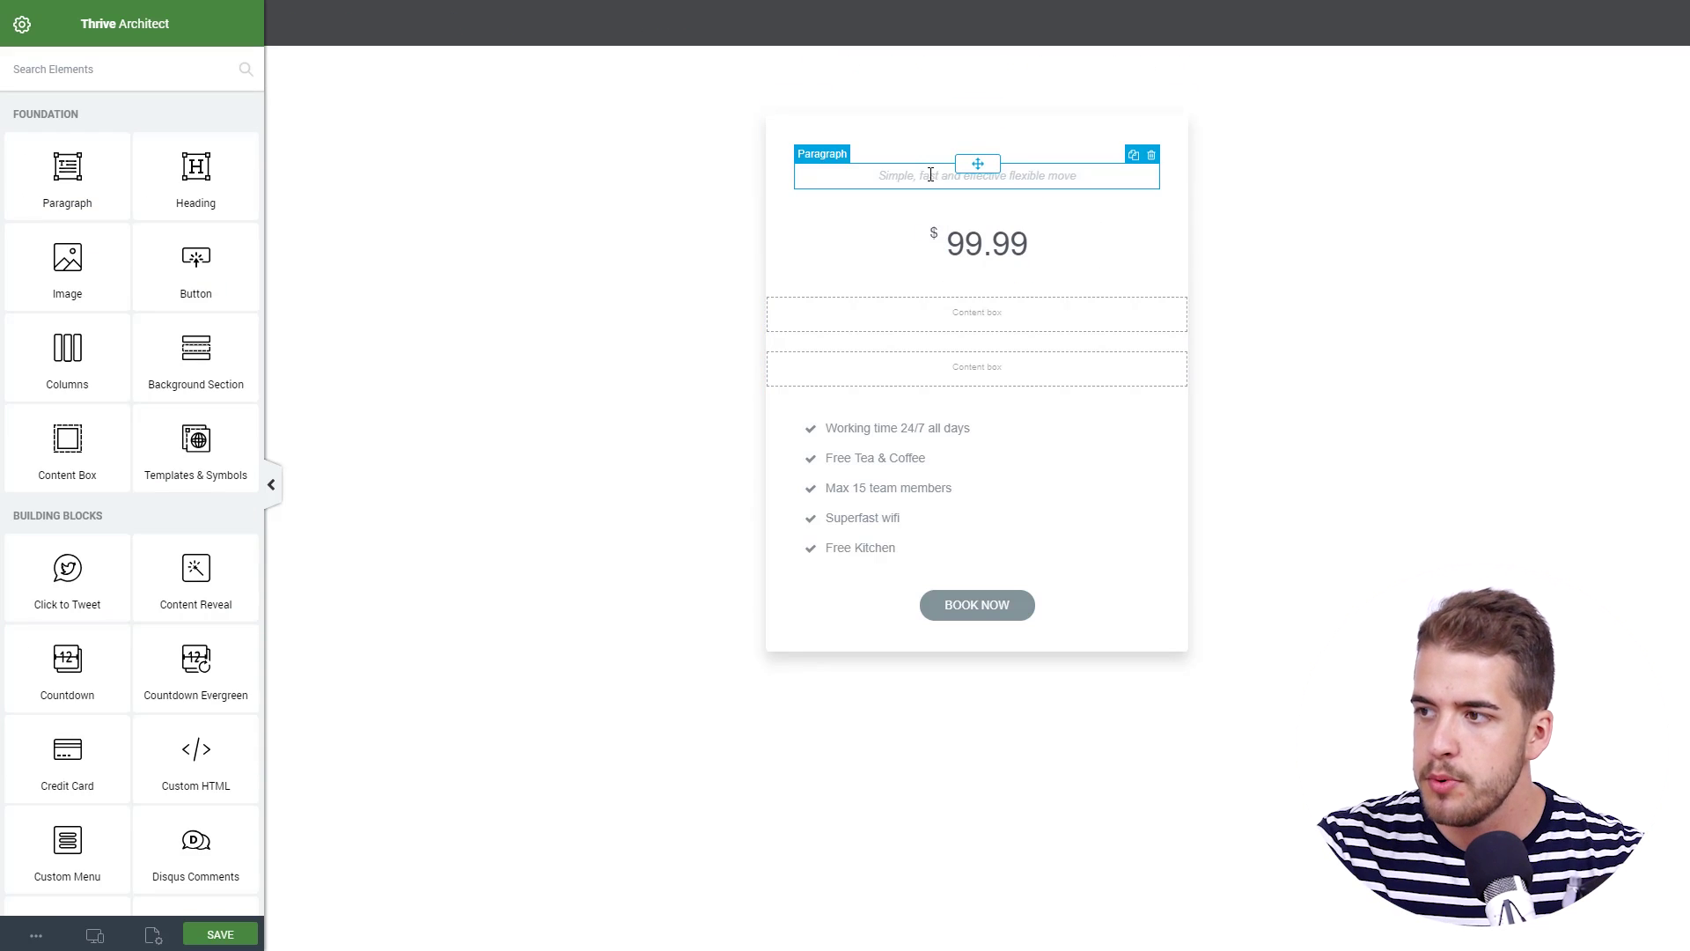
{"action": "left_click", "coordinate": [1095, 174]}
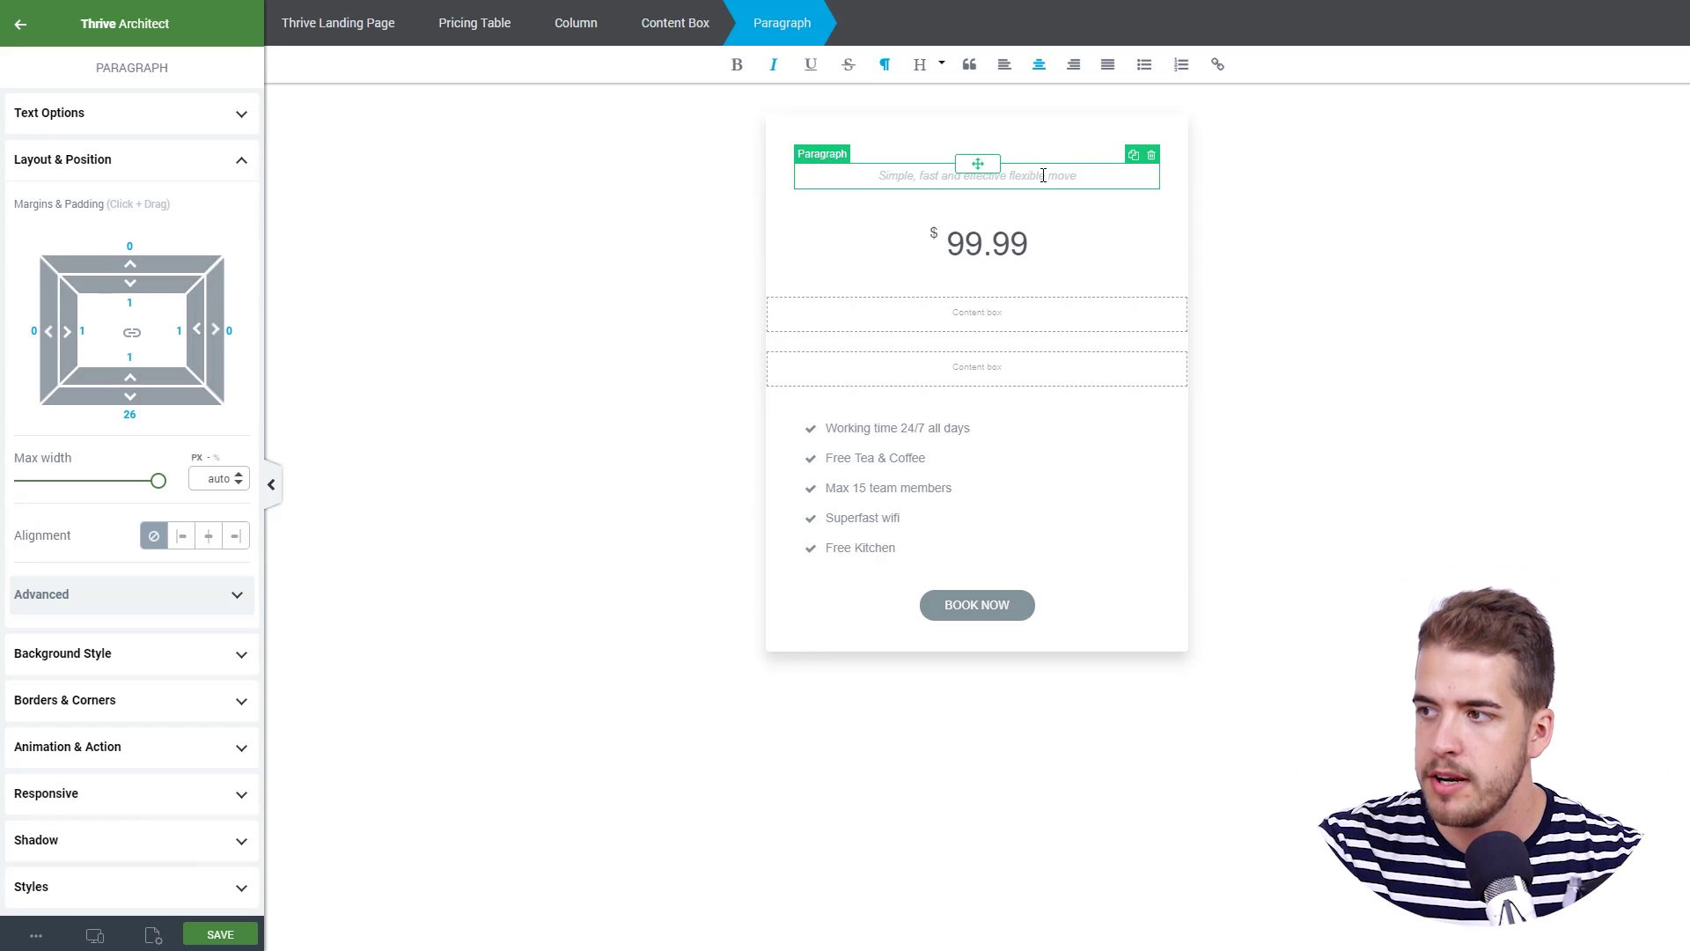
{"action": "left_click", "coordinate": [1056, 175], "text": "shift"}
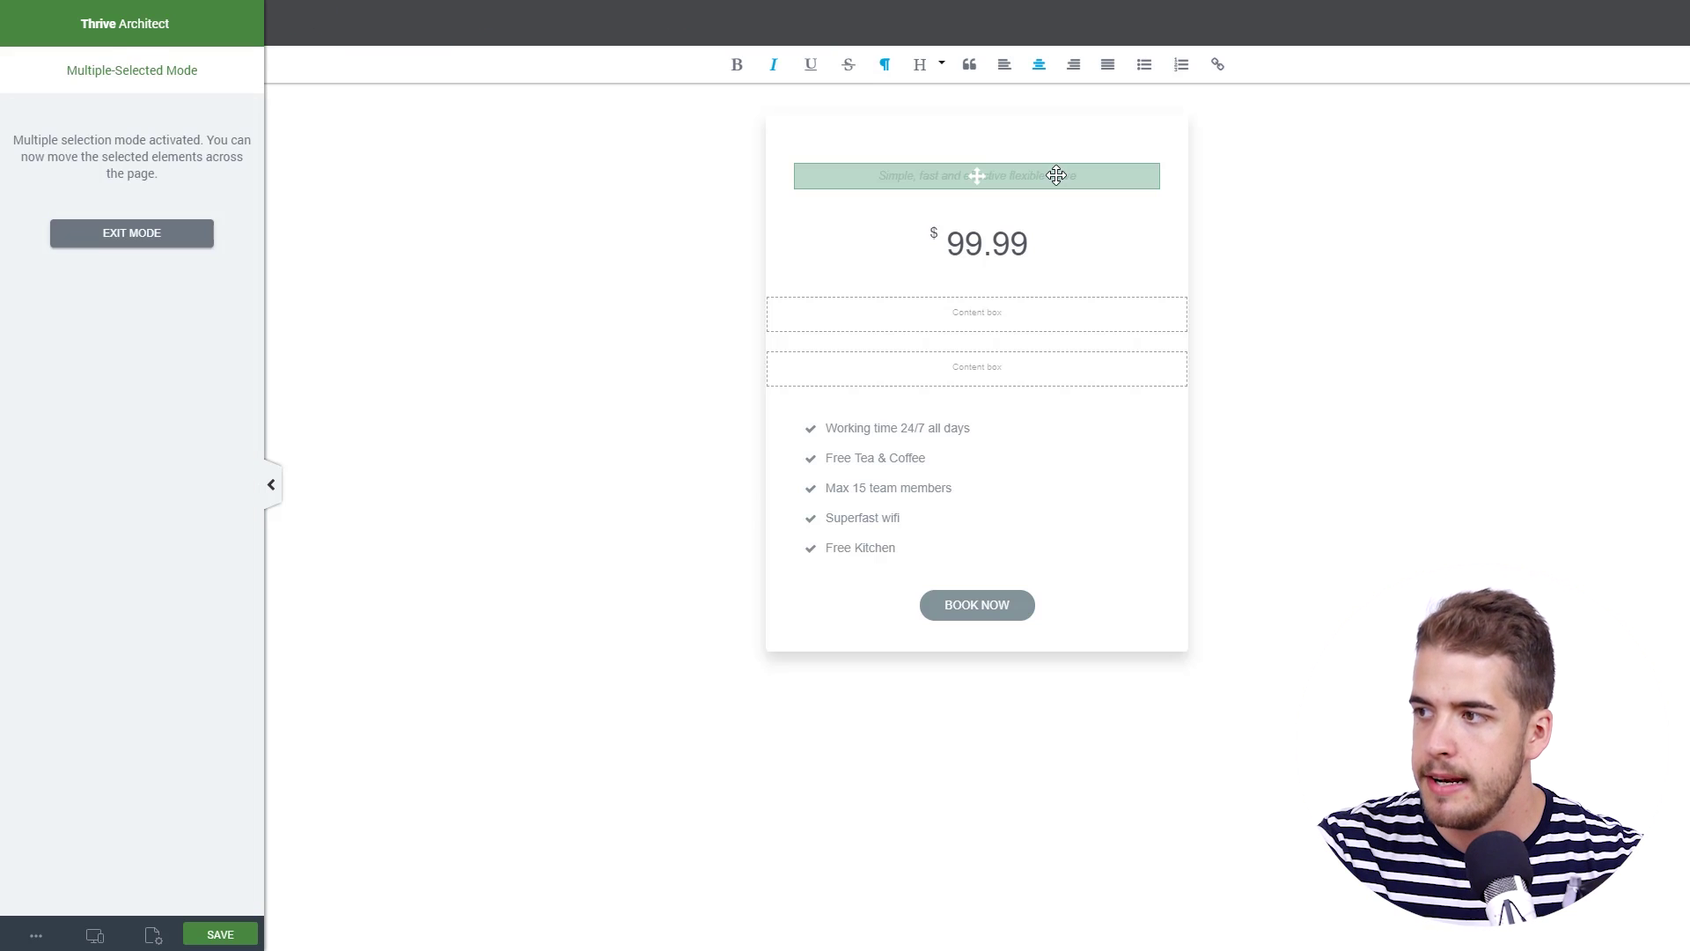
{"action": "left_click", "coordinate": [935, 232], "text": "shift"}
{"action": "left_click", "coordinate": [975, 247], "text": "shift"}
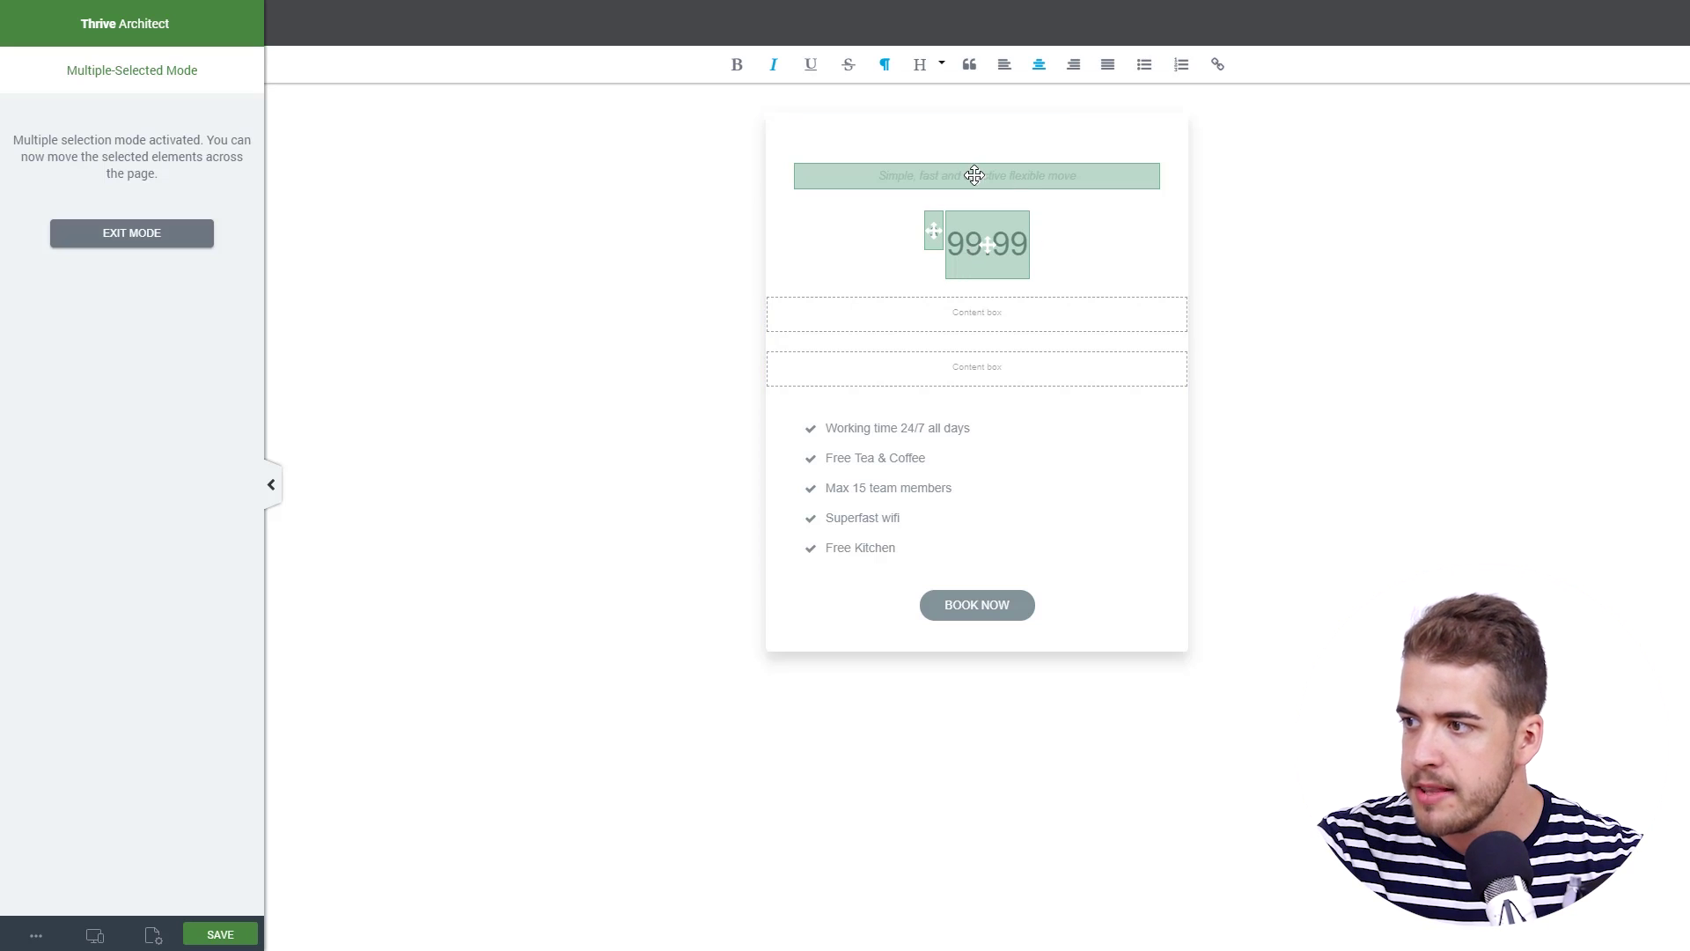
{"action": "left_click_drag", "start_coordinate": [975, 173], "coordinate": [1016, 322]}
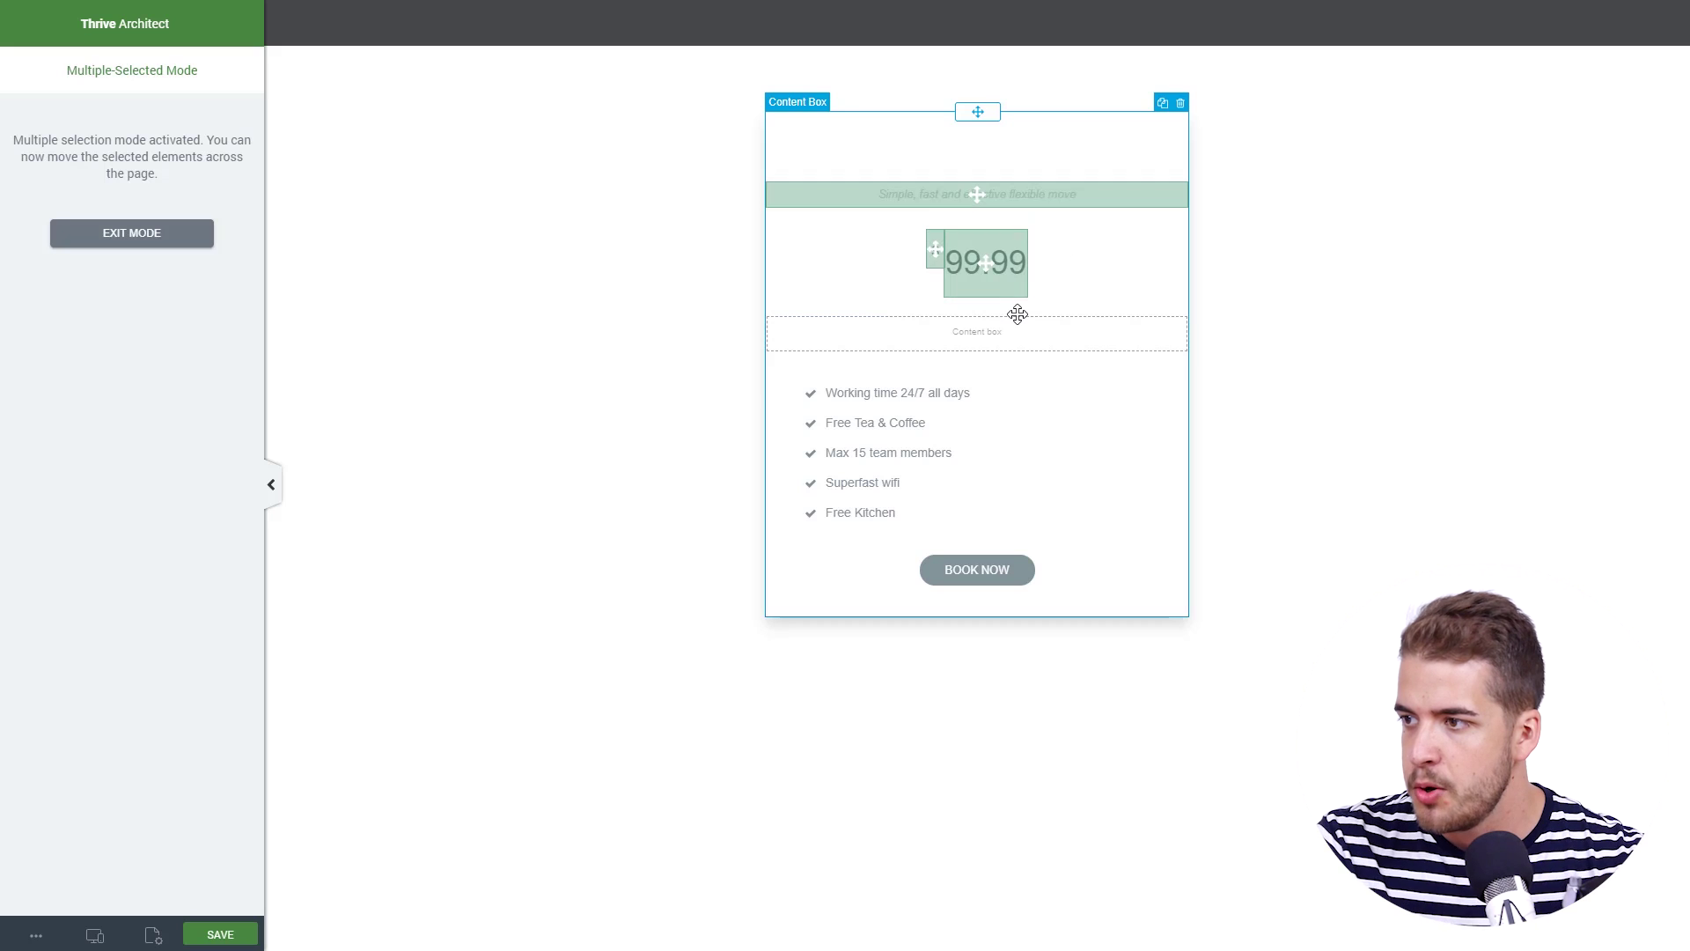
Move the feature list and the BOOK NOW button together into the remaining empty content box, and leave multiple-selection mode.
{"action": "left_click", "coordinate": [906, 382]}
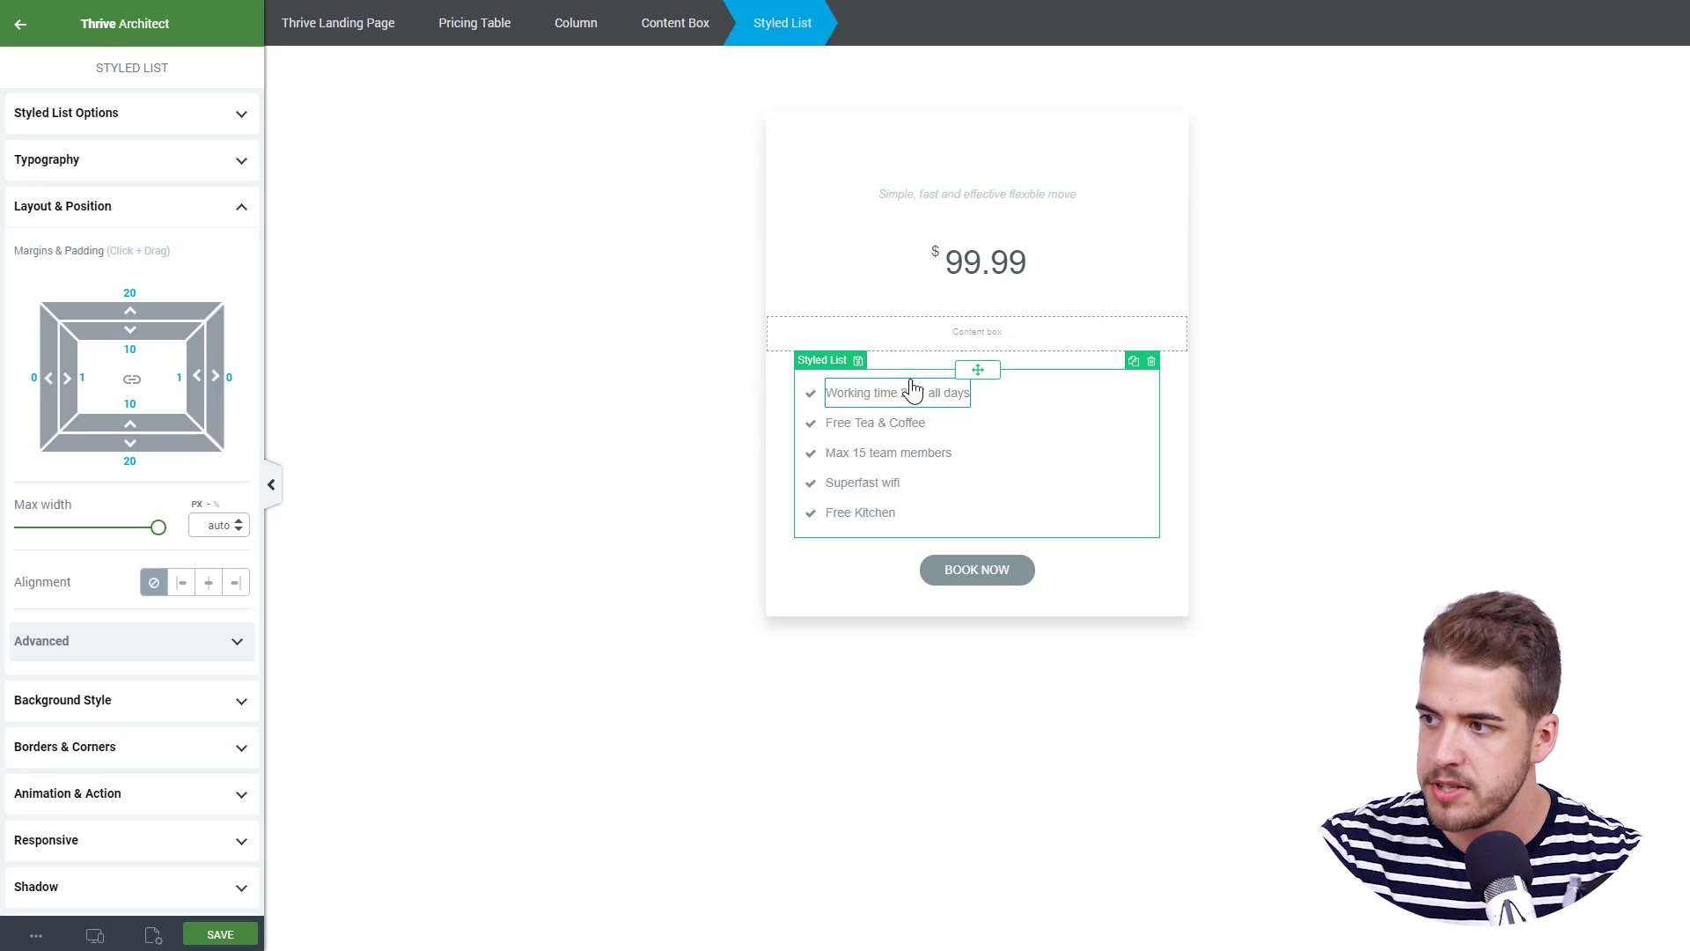
{"action": "left_click", "coordinate": [906, 374], "text": "shift"}
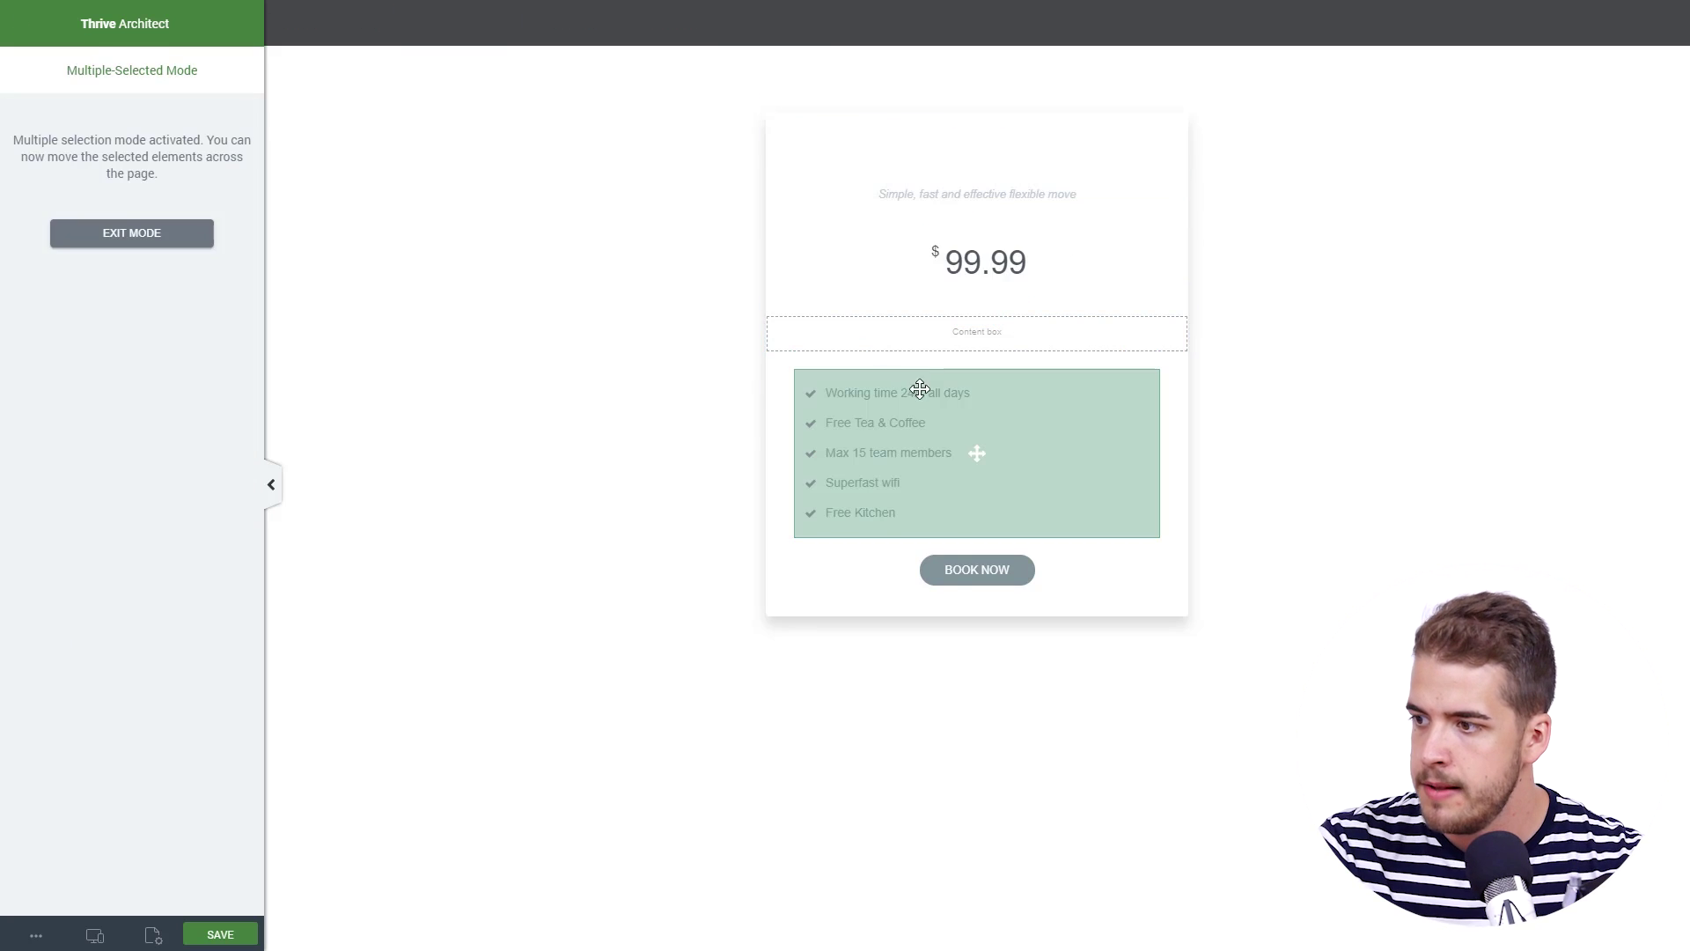
{"action": "left_click", "coordinate": [942, 573], "text": "shift"}
{"action": "left_click_drag", "start_coordinate": [977, 453], "coordinate": [1052, 339]}
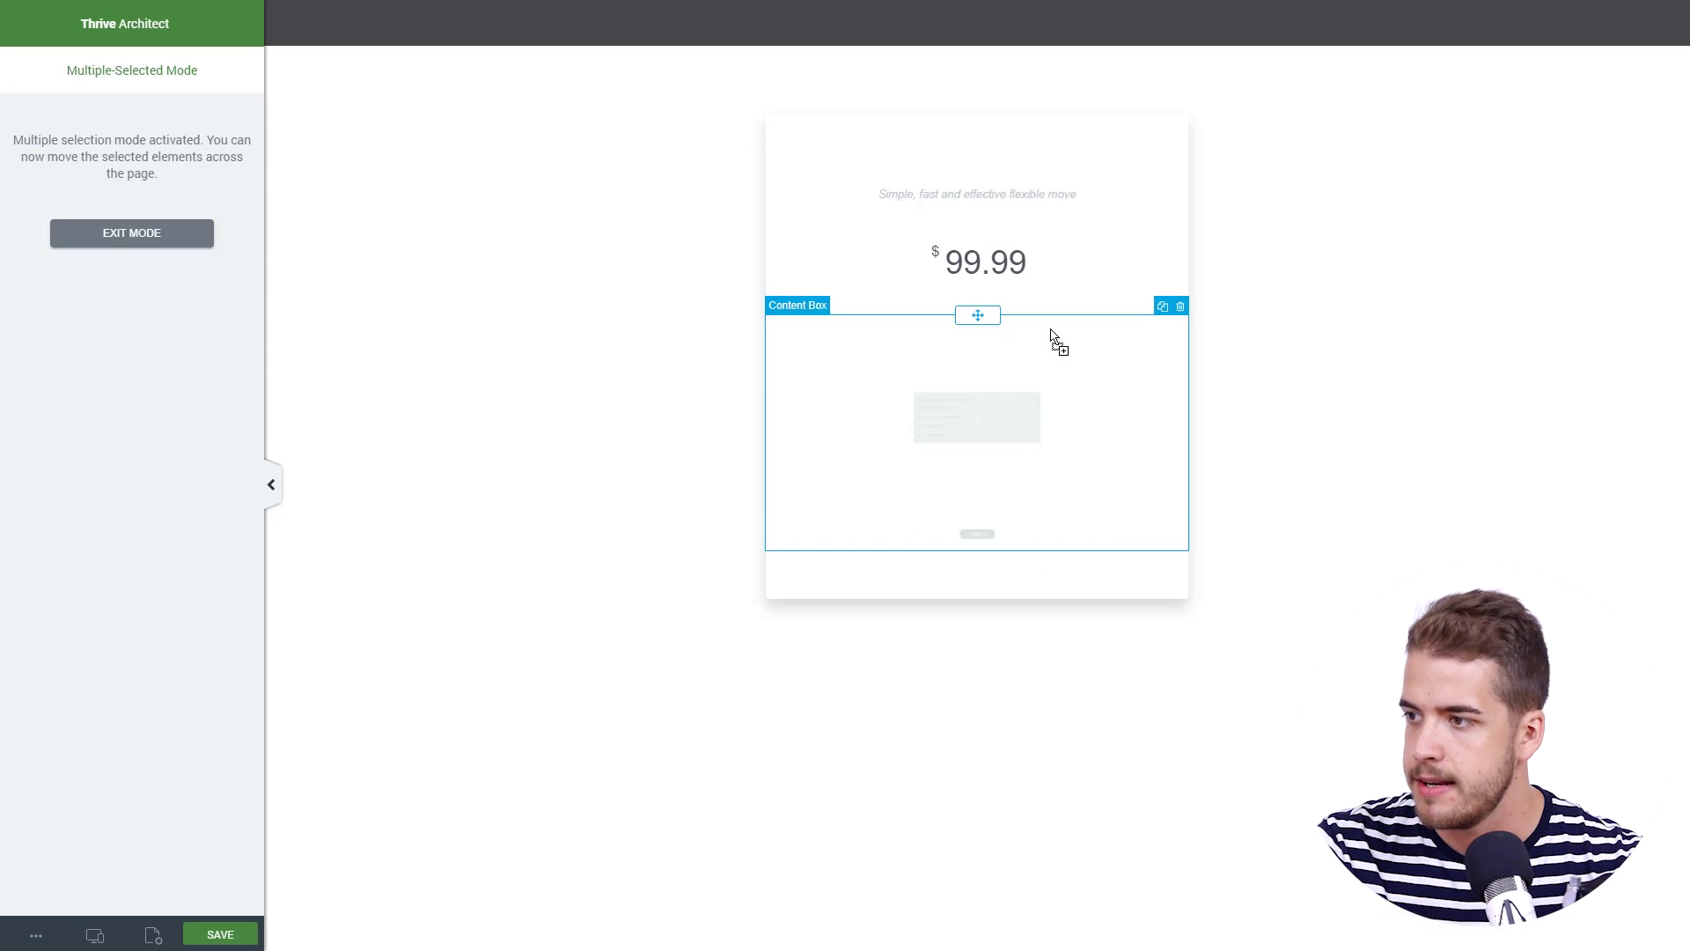
{"action": "left_click", "coordinate": [143, 232]}
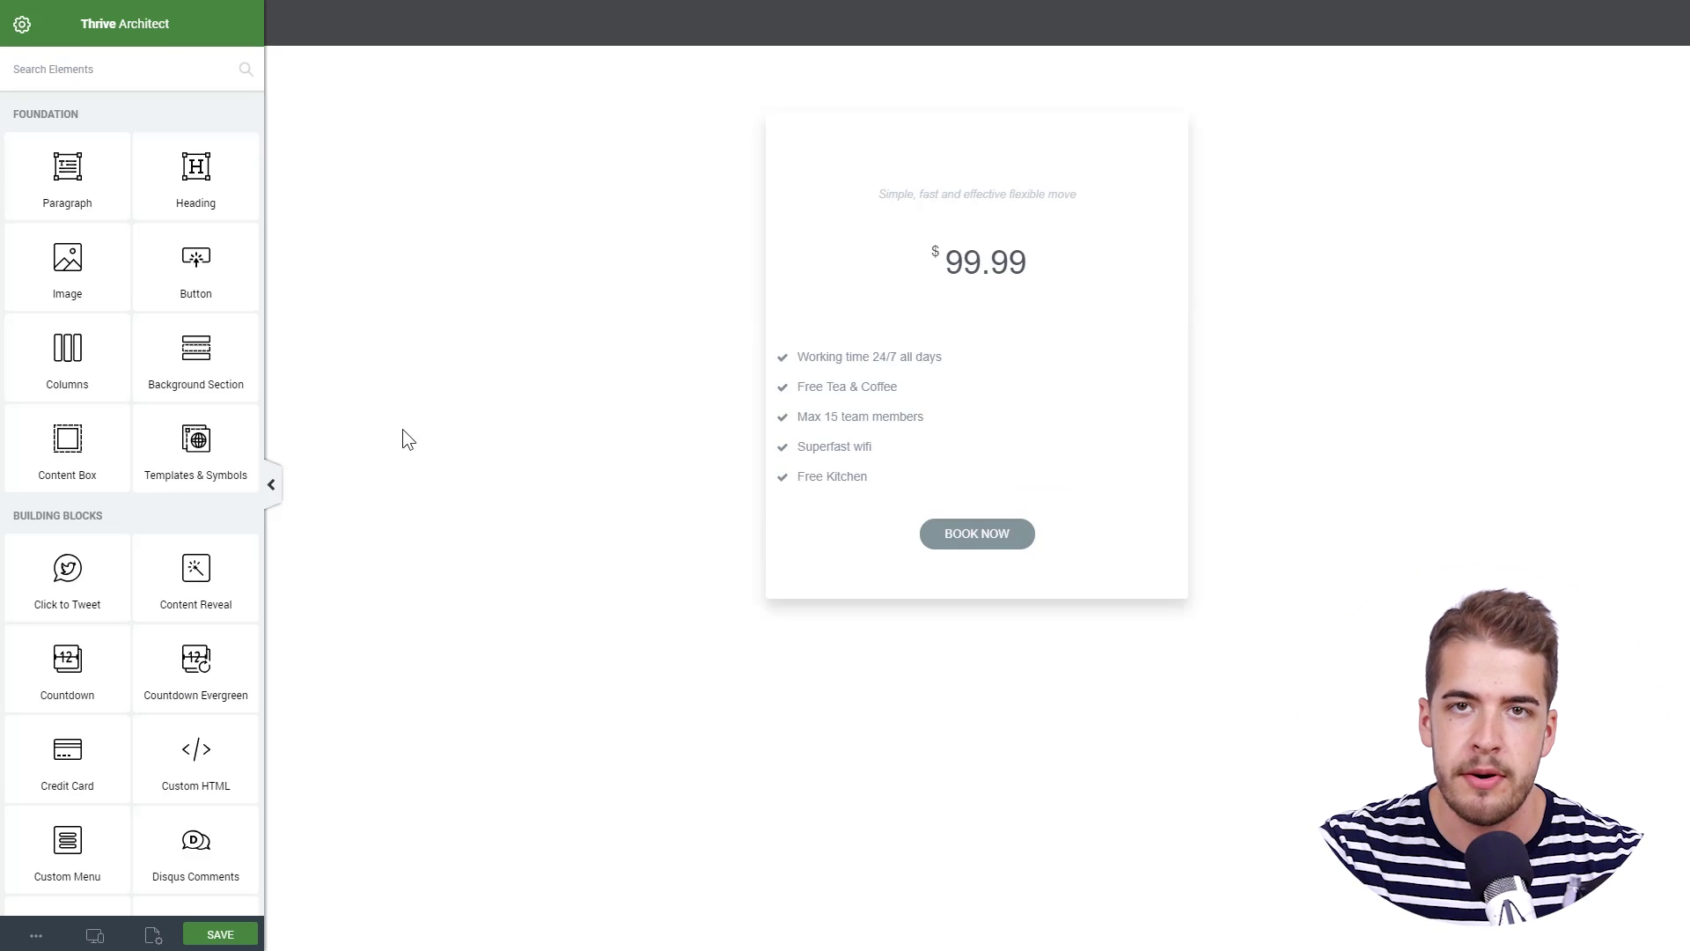
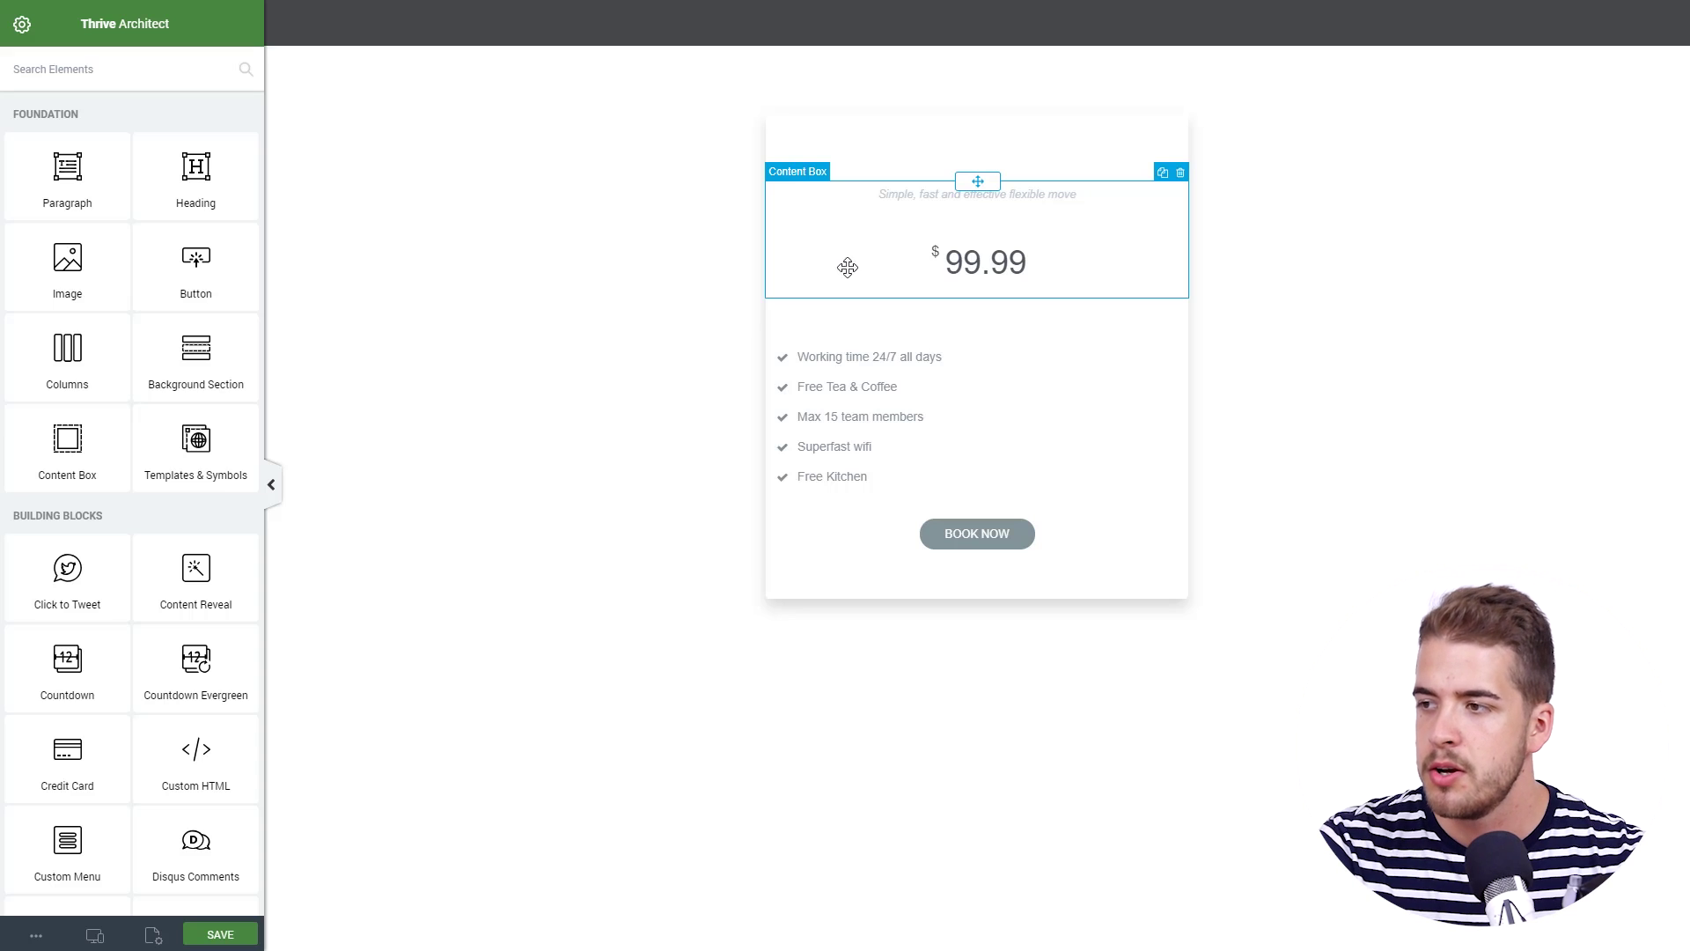
Set the top margin of the content box holding the description and price to -59.
{"action": "left_click", "coordinate": [821, 278]}
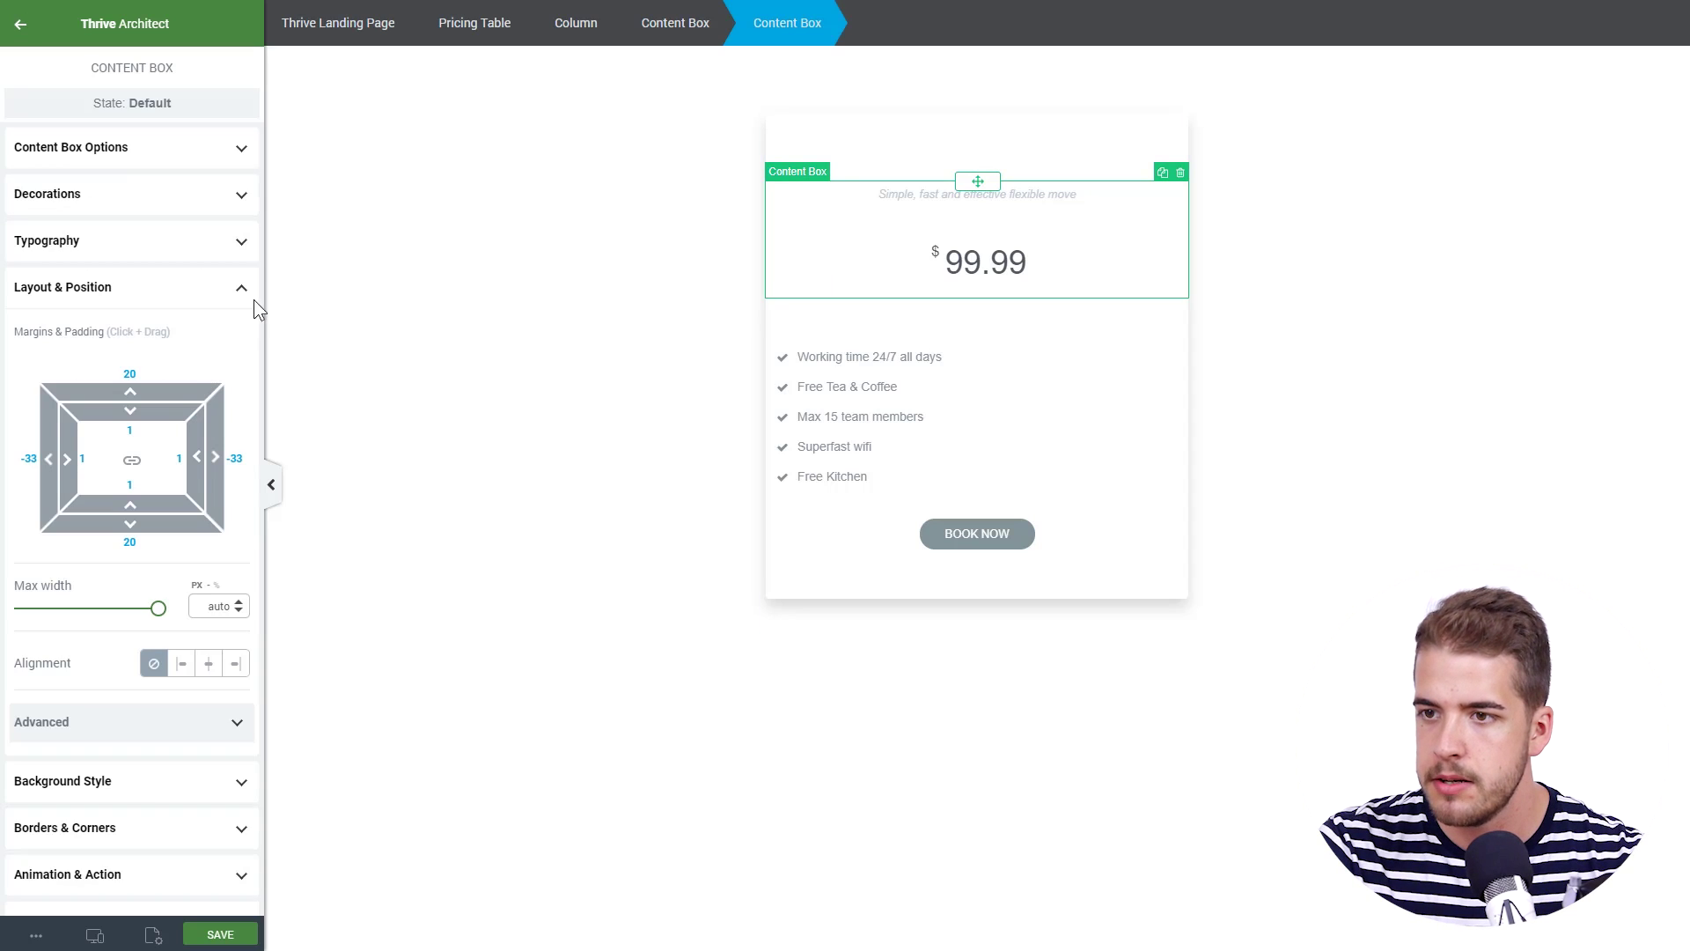
{"action": "left_click", "coordinate": [130, 371]}
{"action": "type", "text": "-59"}
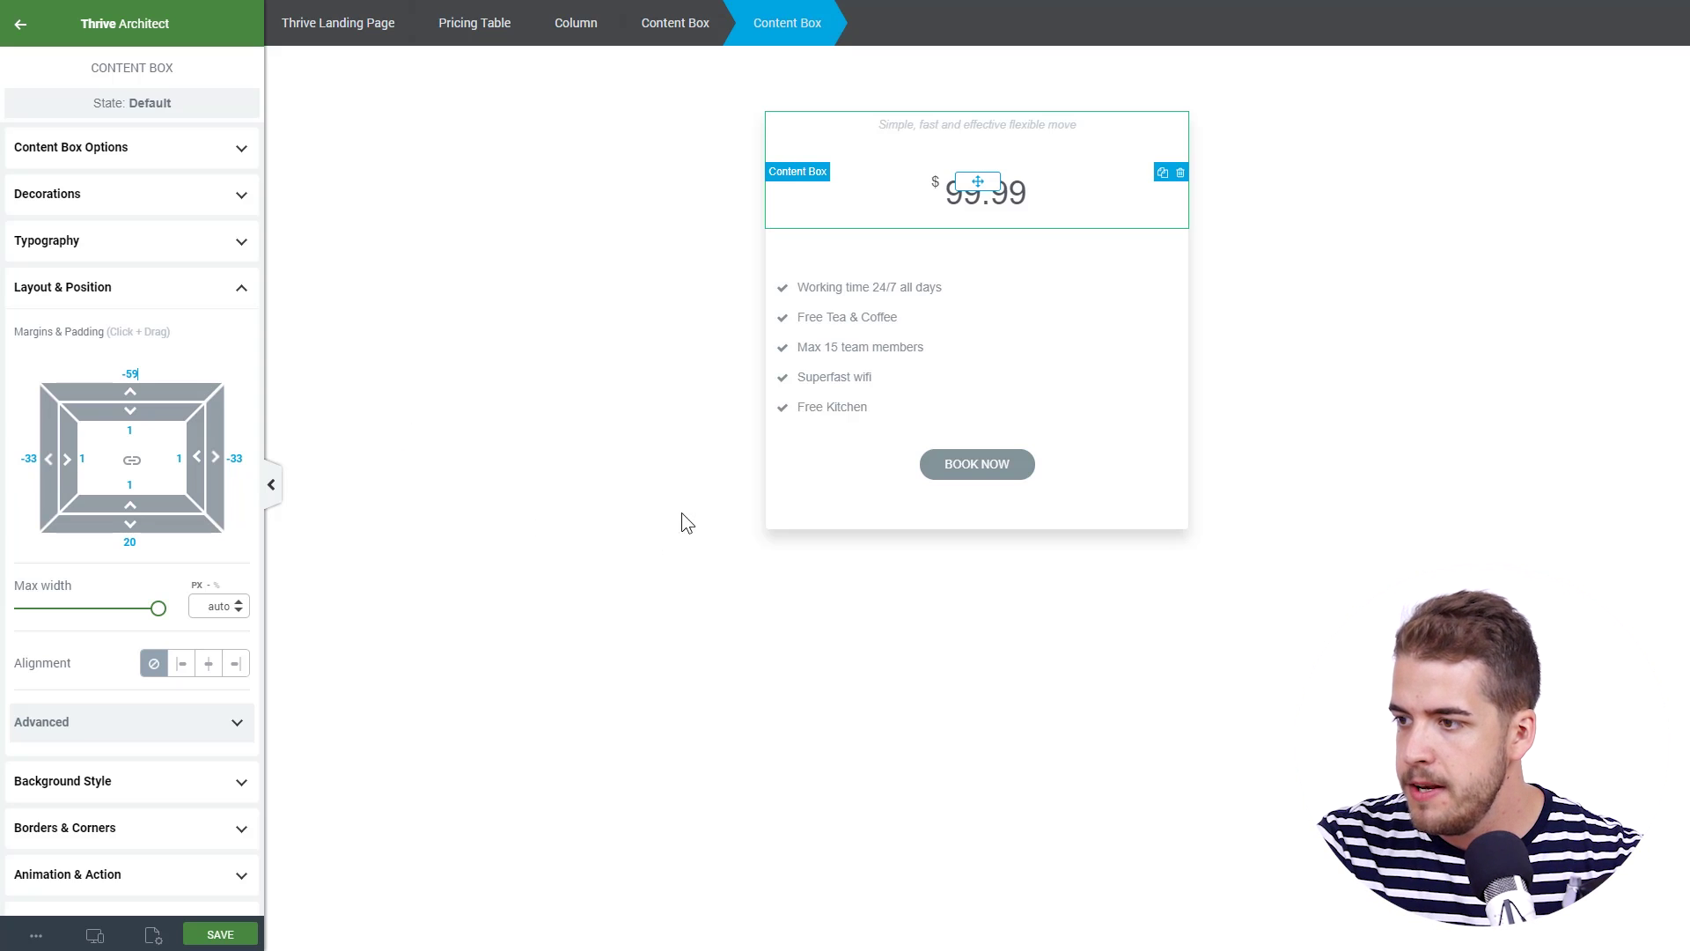
Set the left padding of the content box holding the feature list to 25 and its right padding to match.
{"action": "left_click", "coordinate": [847, 472]}
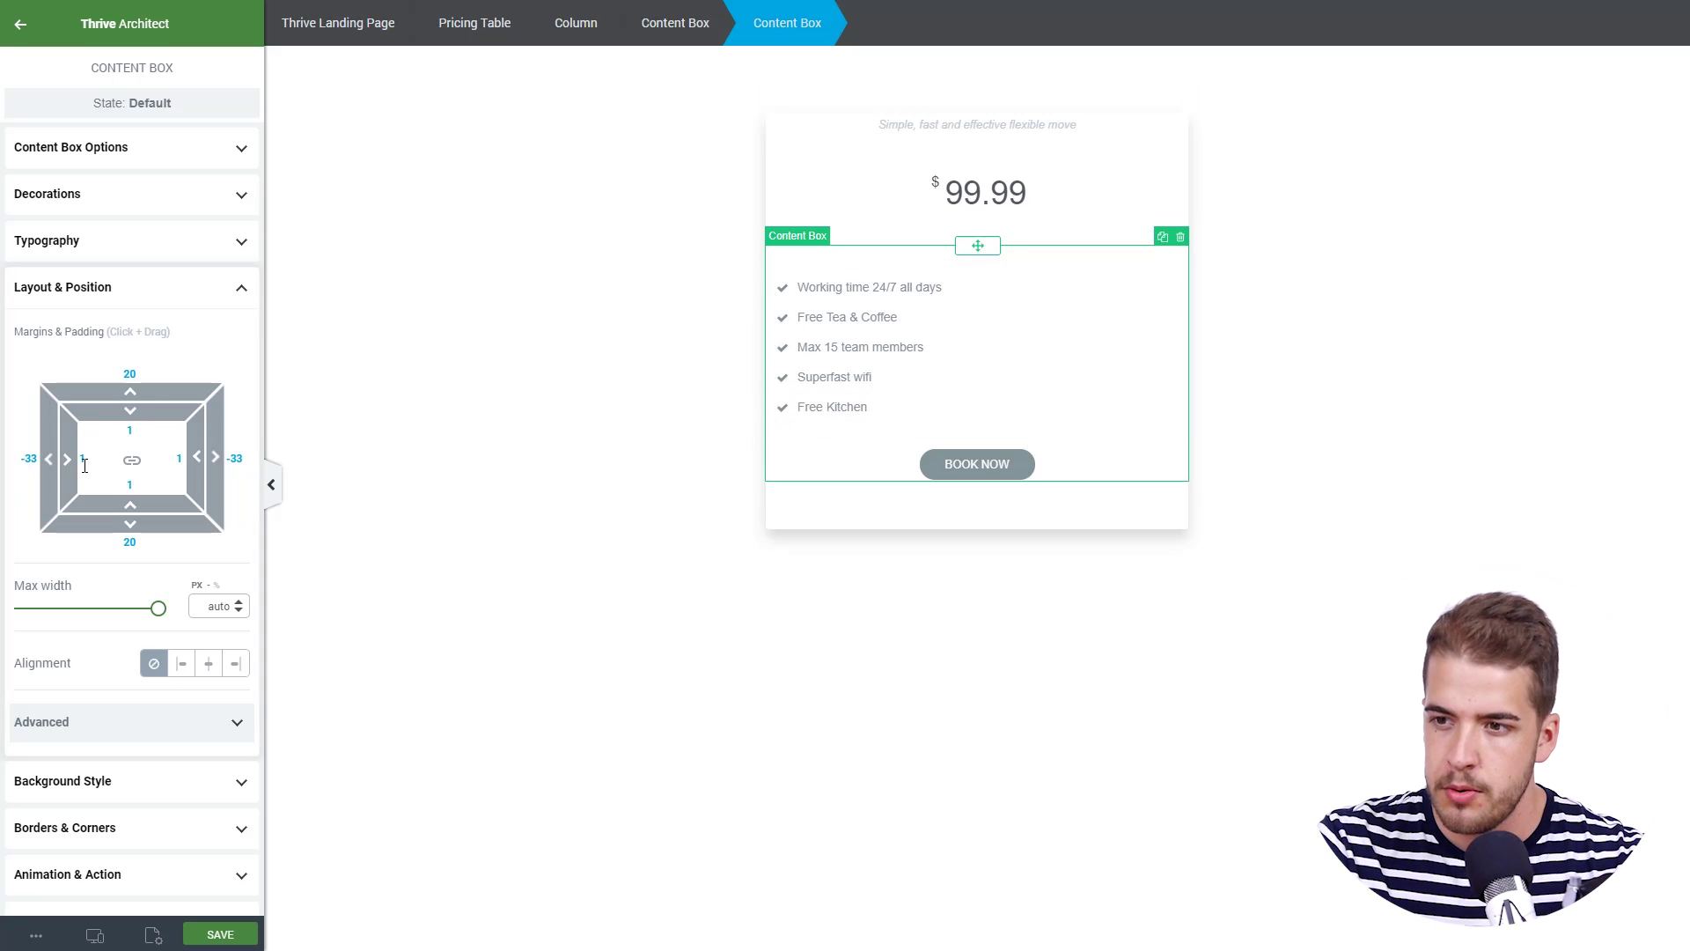
{"action": "left_click_drag", "start_coordinate": [82, 462], "coordinate": [180, 459]}
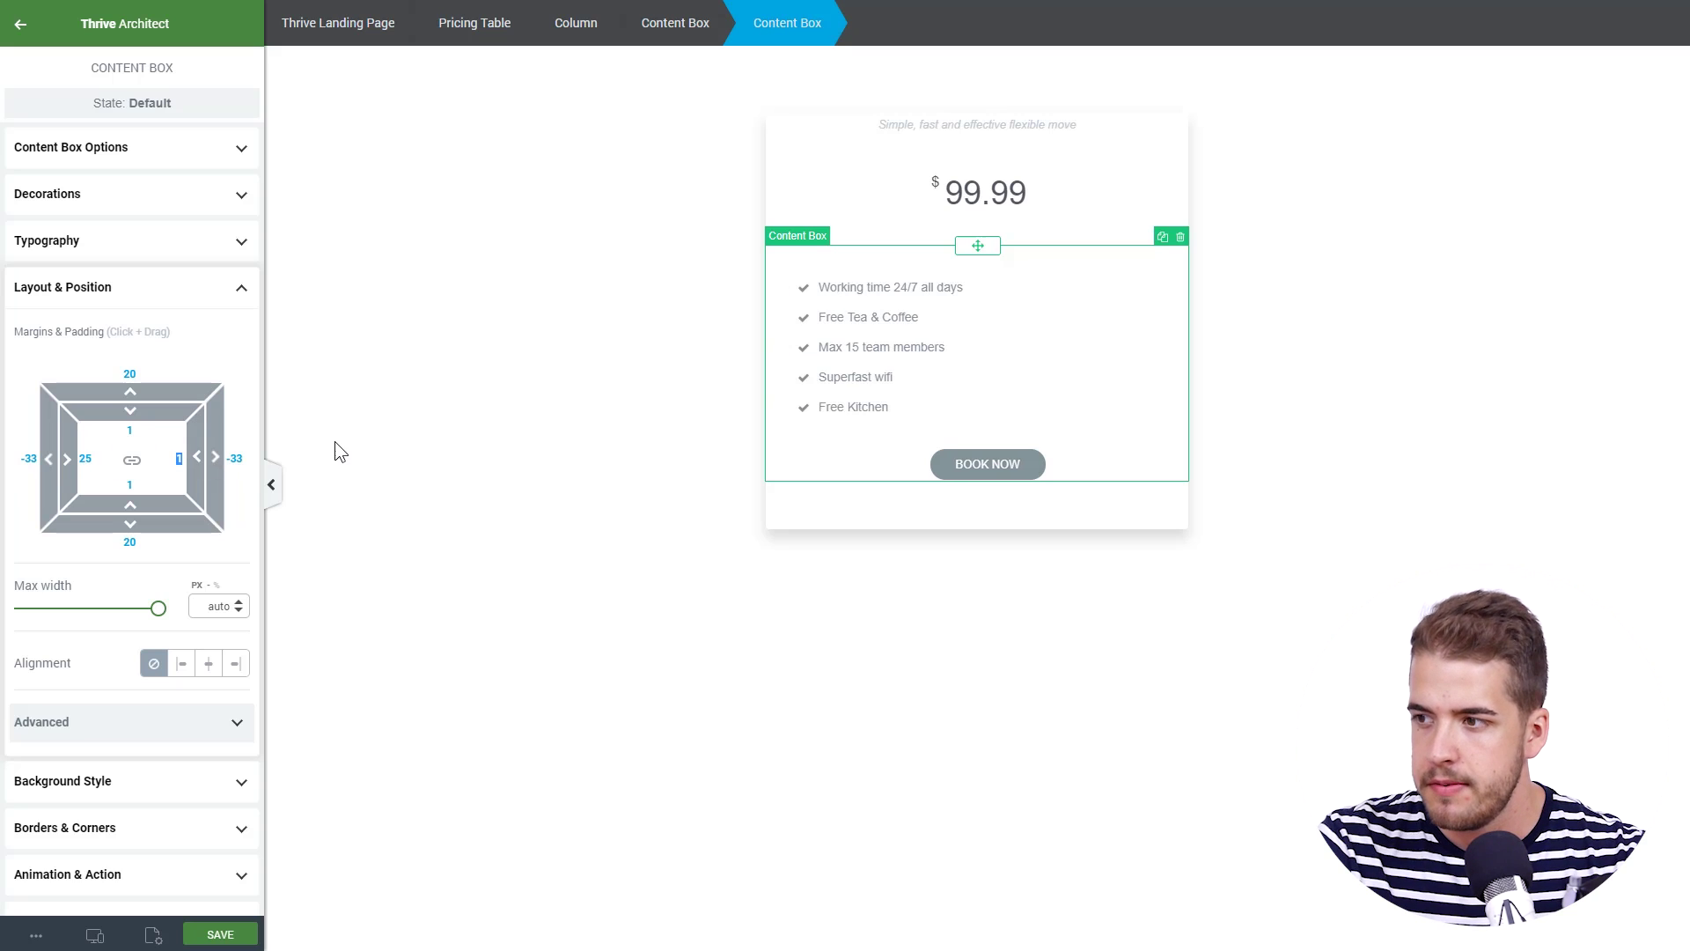
{"action": "left_click", "coordinate": [472, 489]}
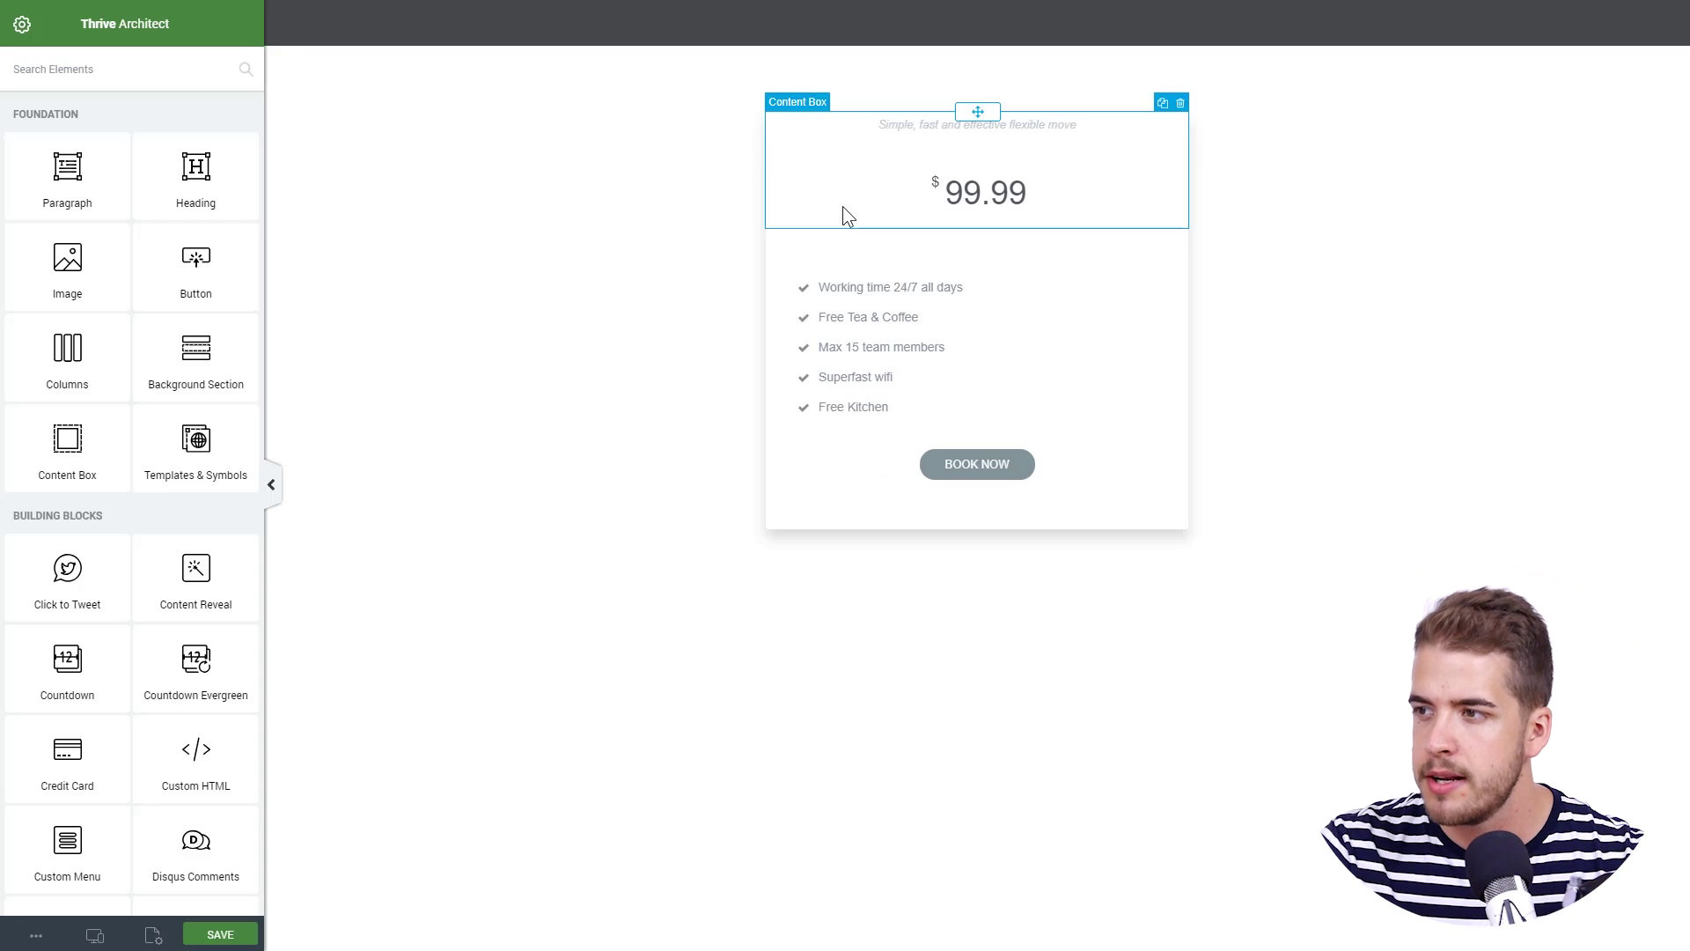
Set the background colour of the content box holding the description and price to #3741de.
{"action": "left_click", "coordinate": [796, 215]}
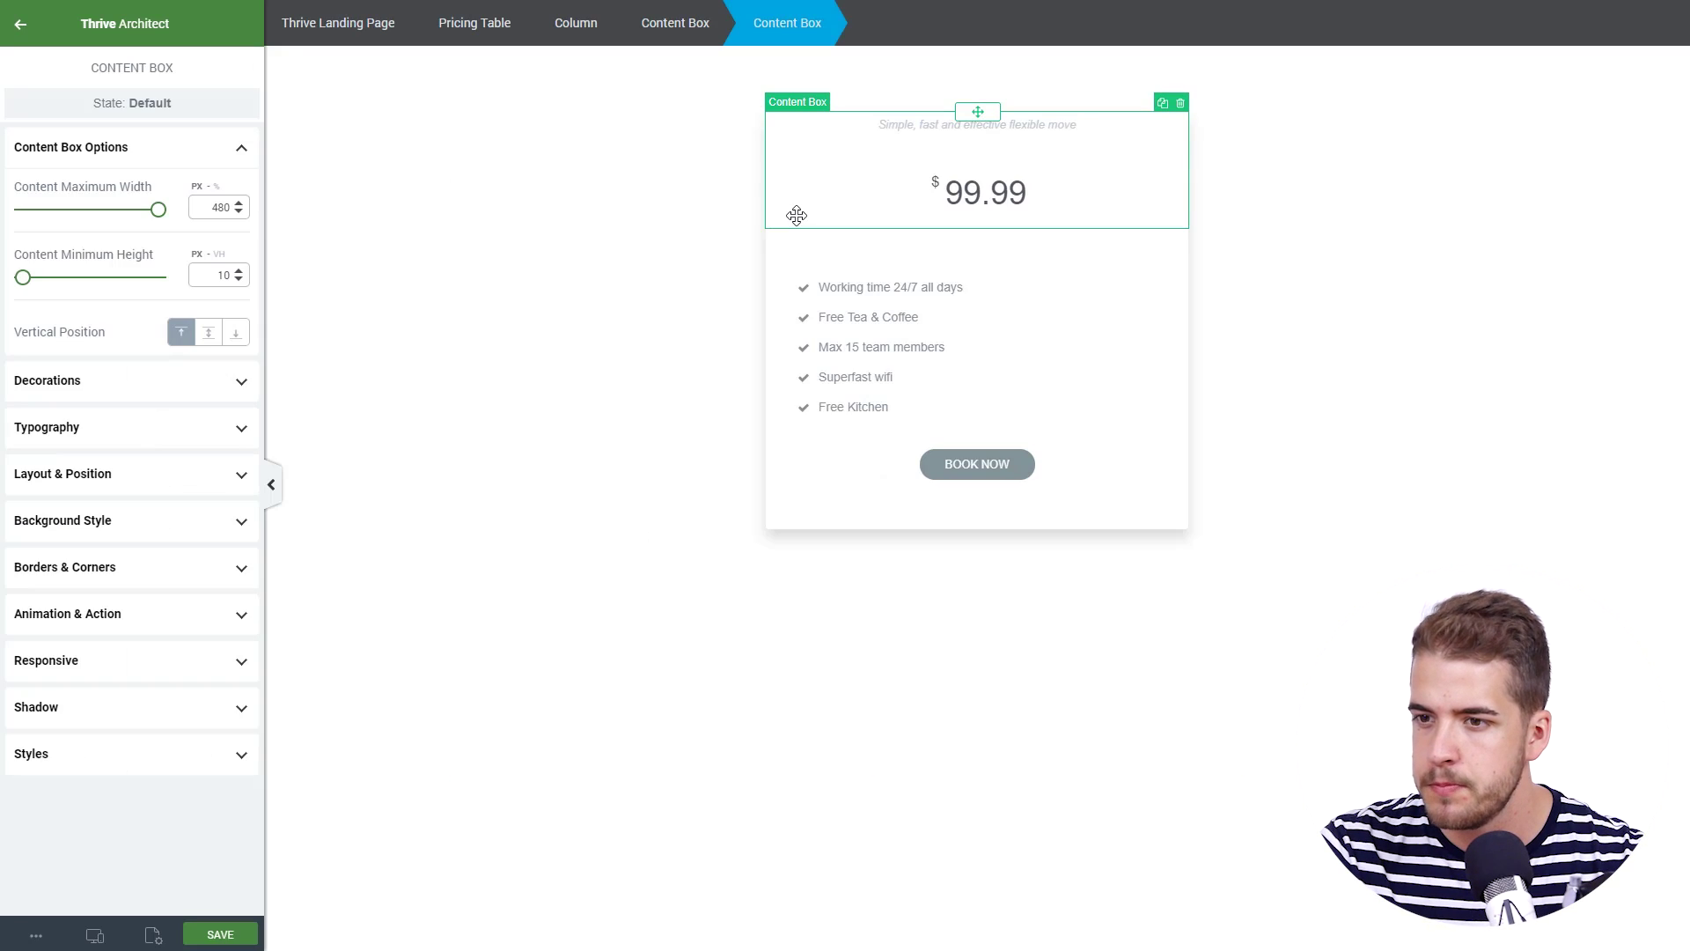
{"action": "left_click", "coordinate": [124, 526]}
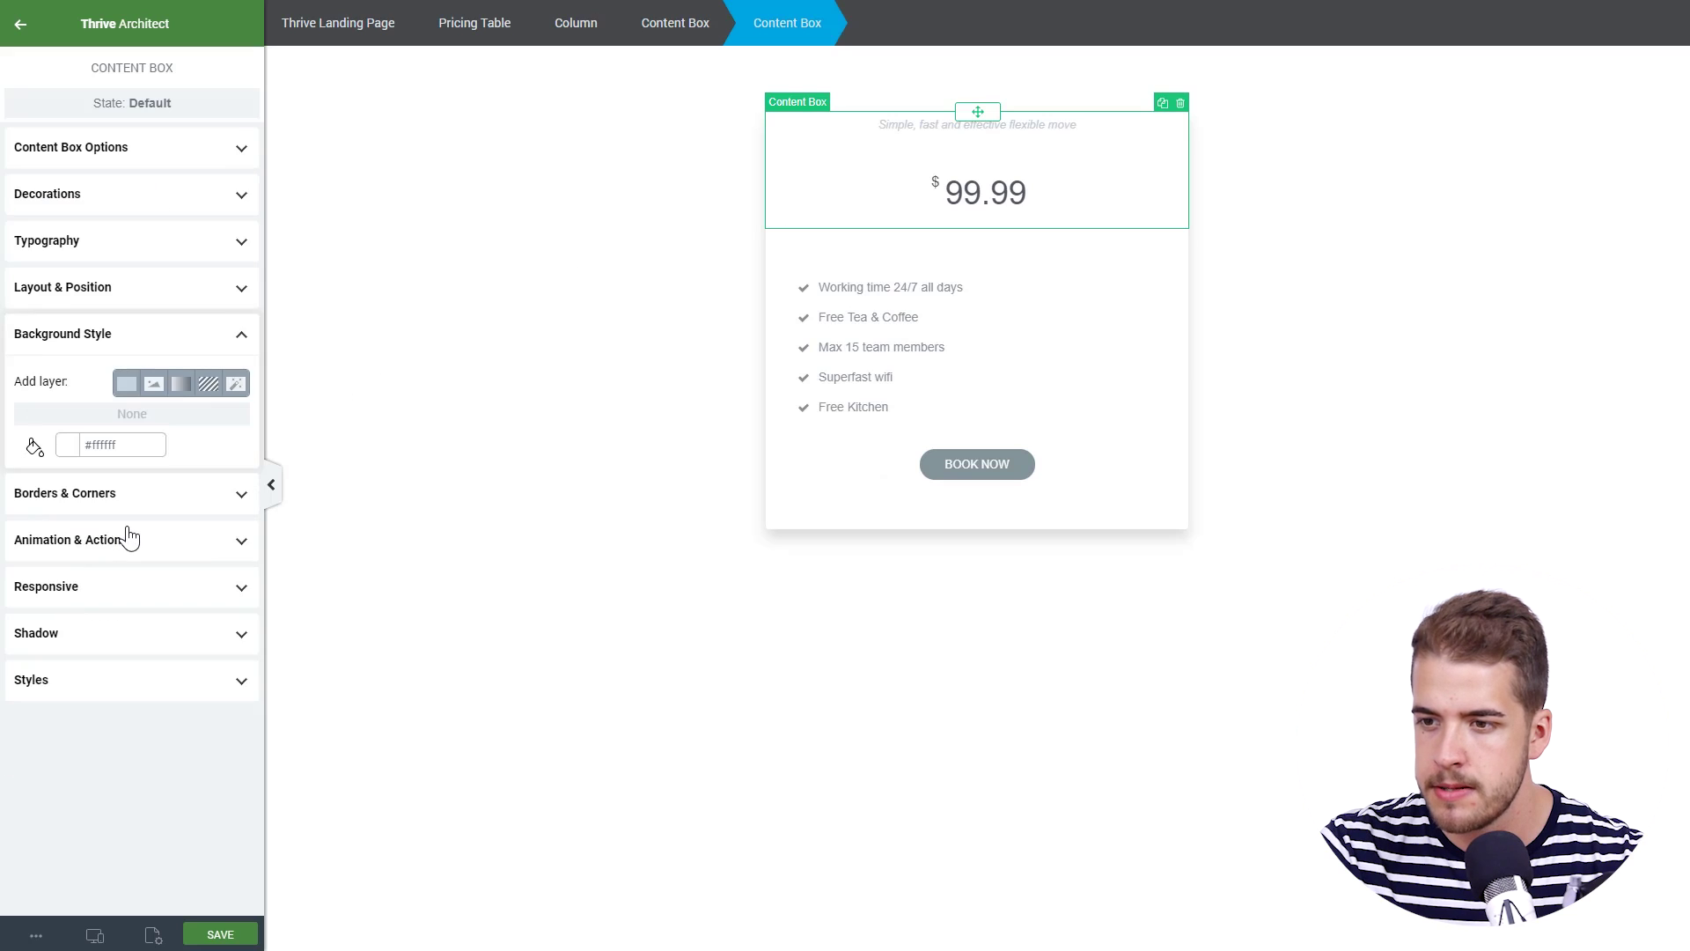
{"action": "left_click", "coordinate": [65, 447]}
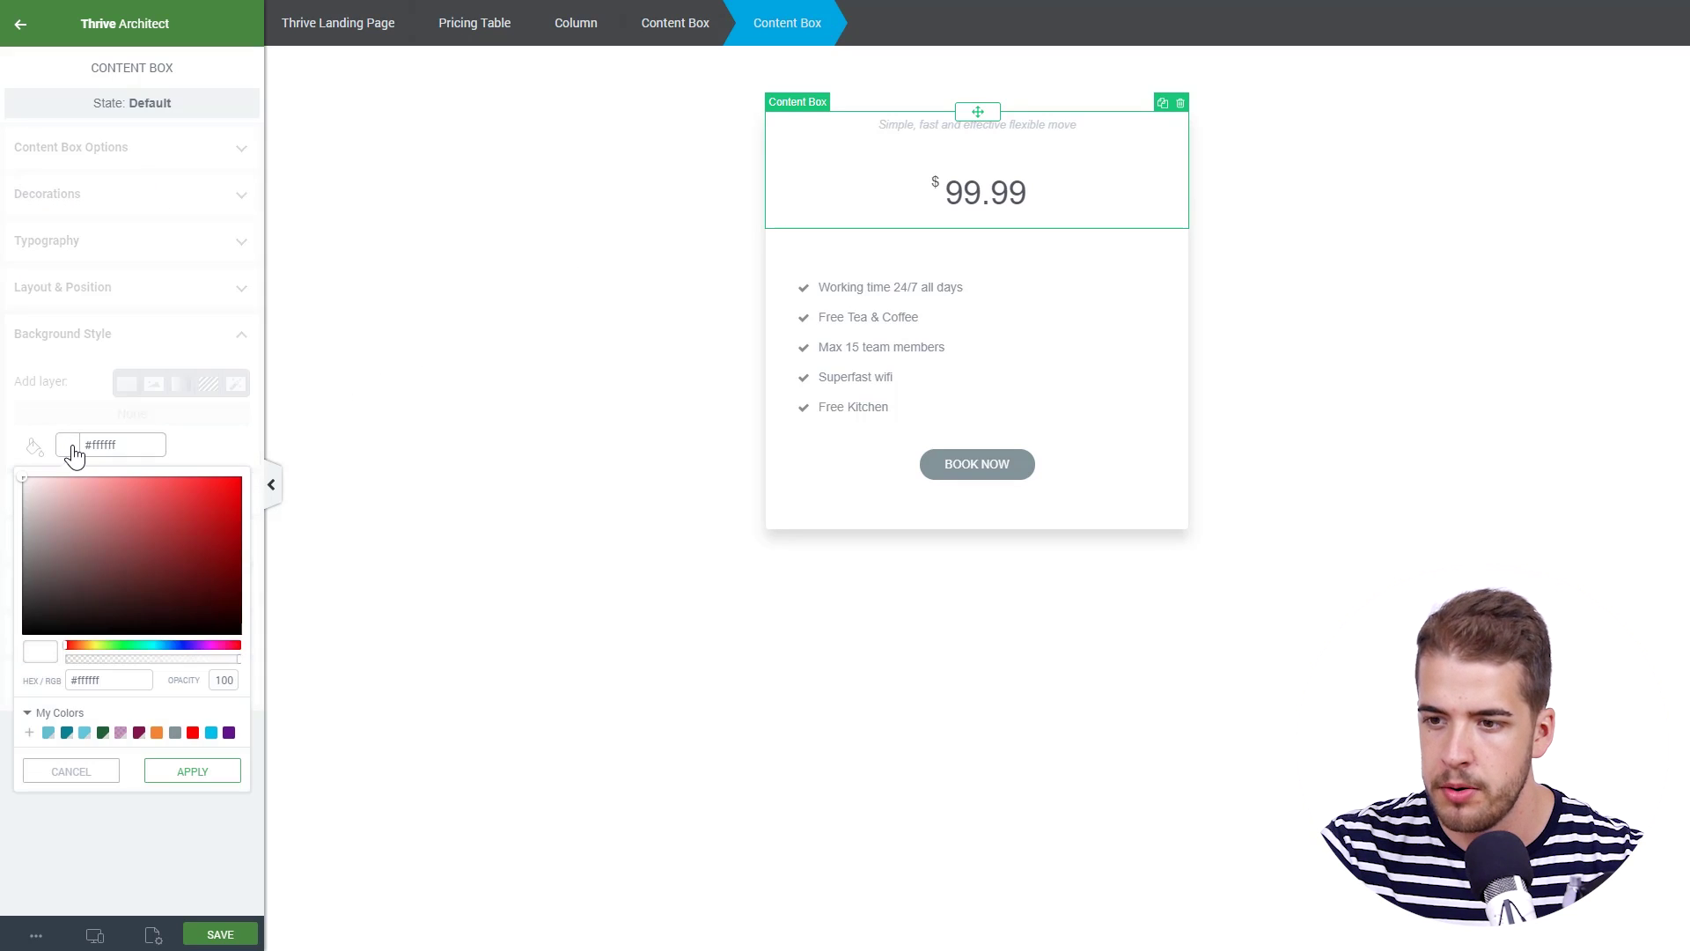
{"action": "triple_click", "coordinate": [124, 683]}
{"action": "type", "text": "#3741de"}
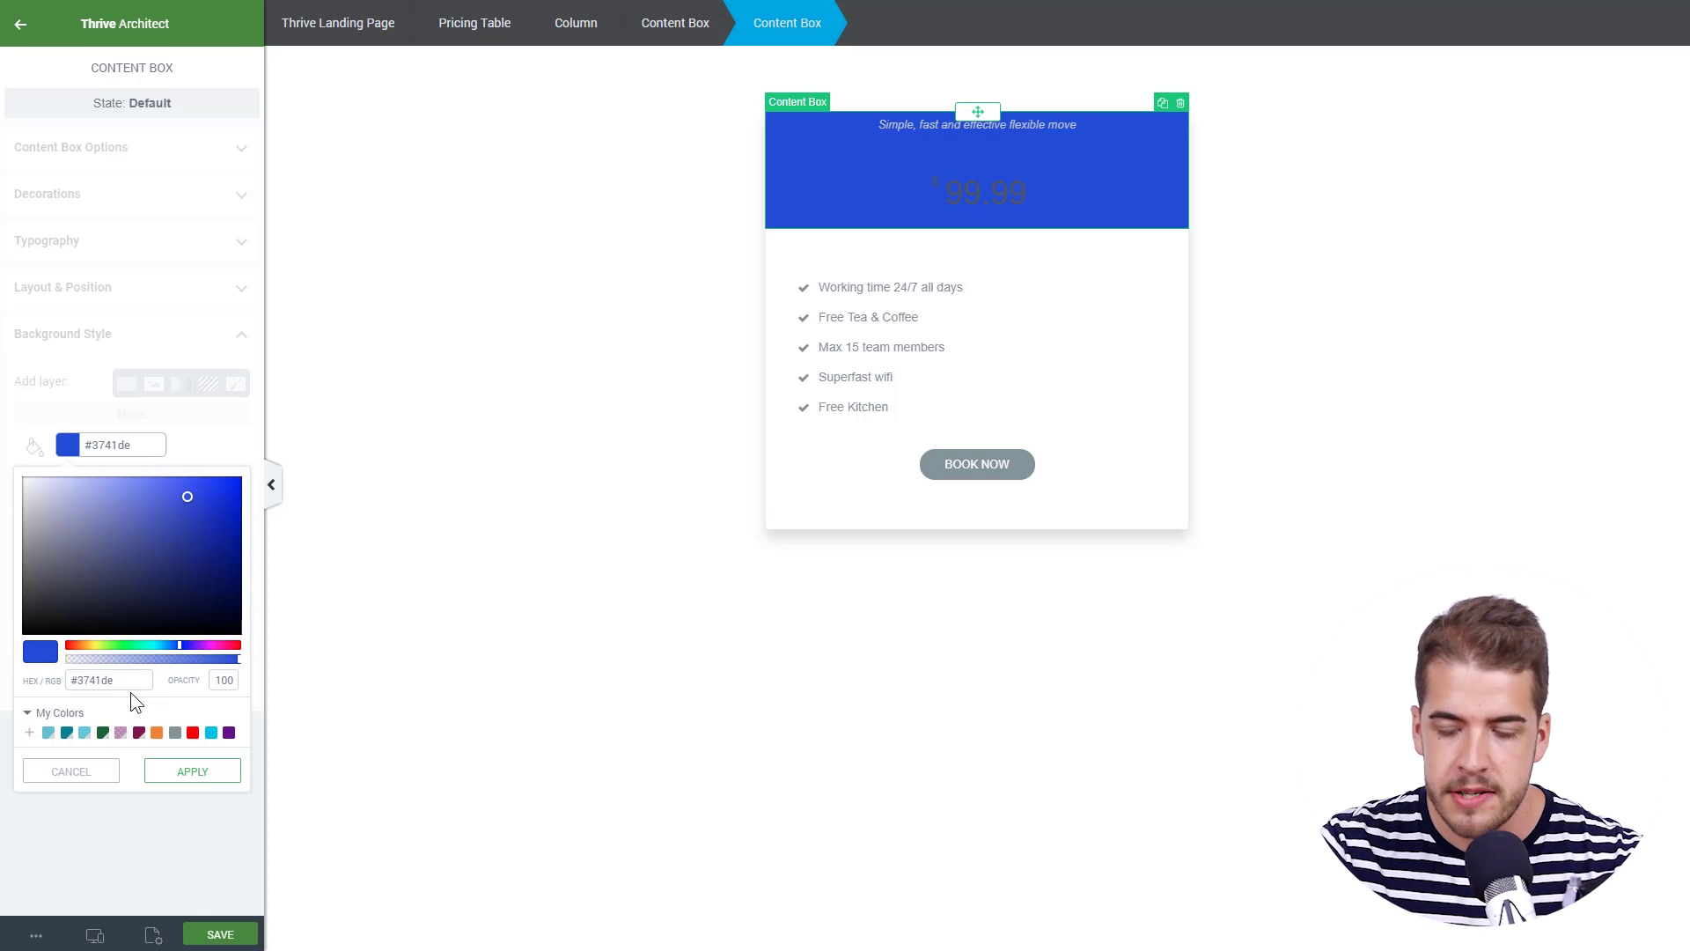
Save the blue background colour as a global colour and apply it to the content box.
{"action": "left_click", "coordinate": [29, 732]}
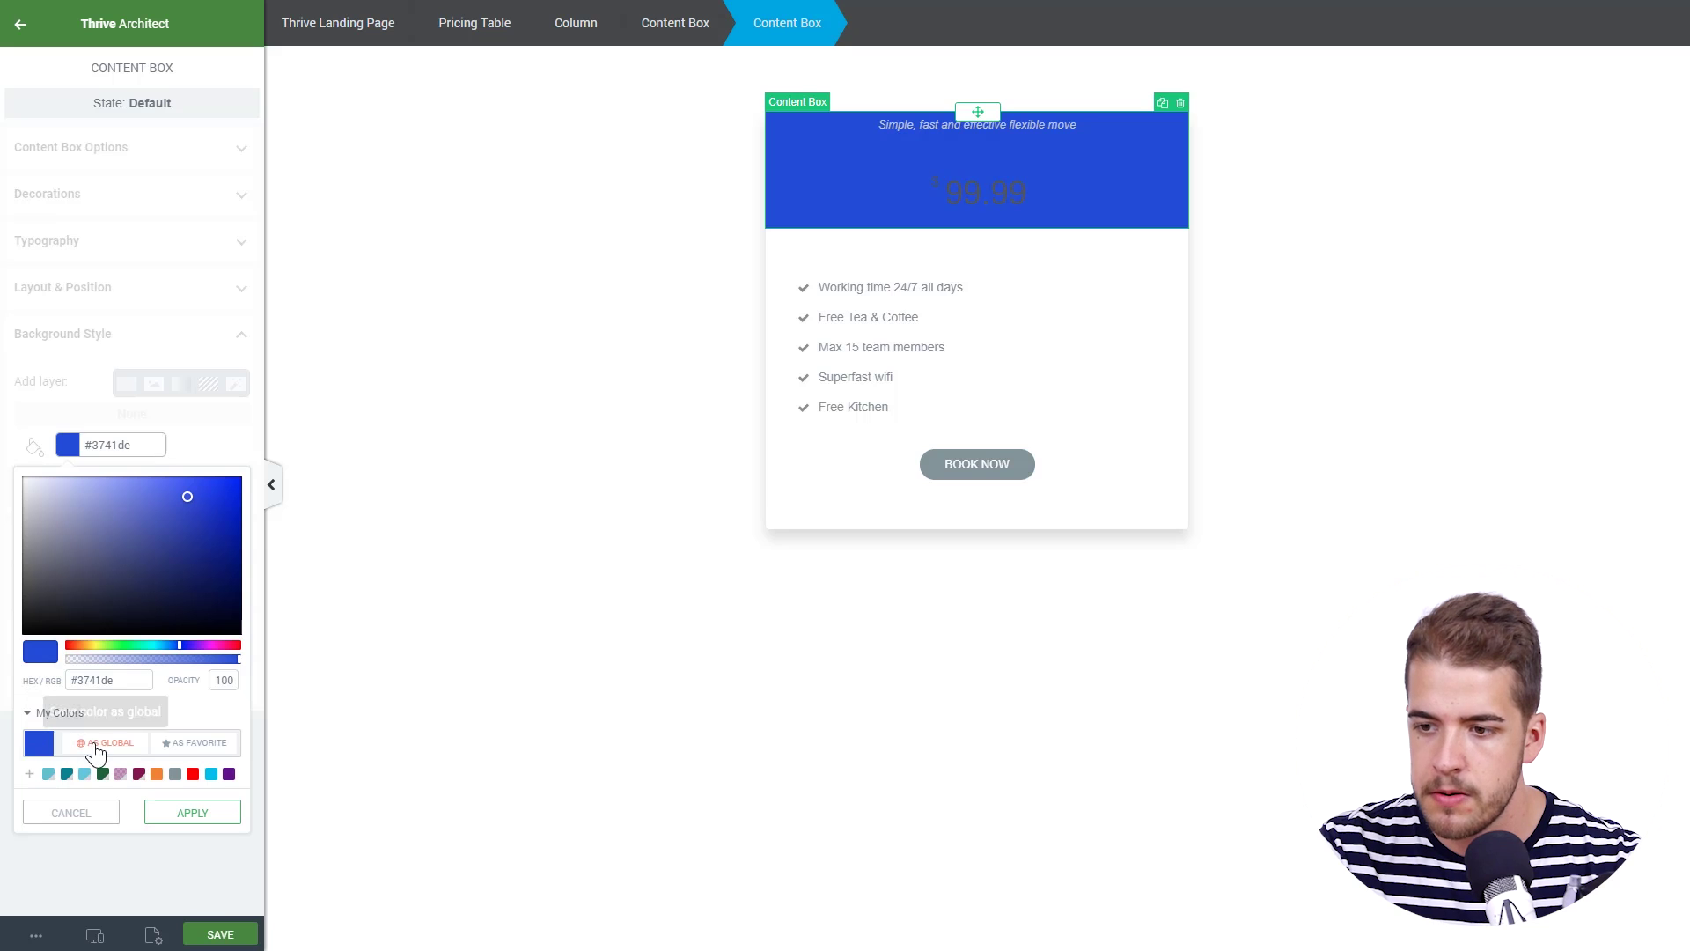
{"action": "left_click", "coordinate": [98, 750]}
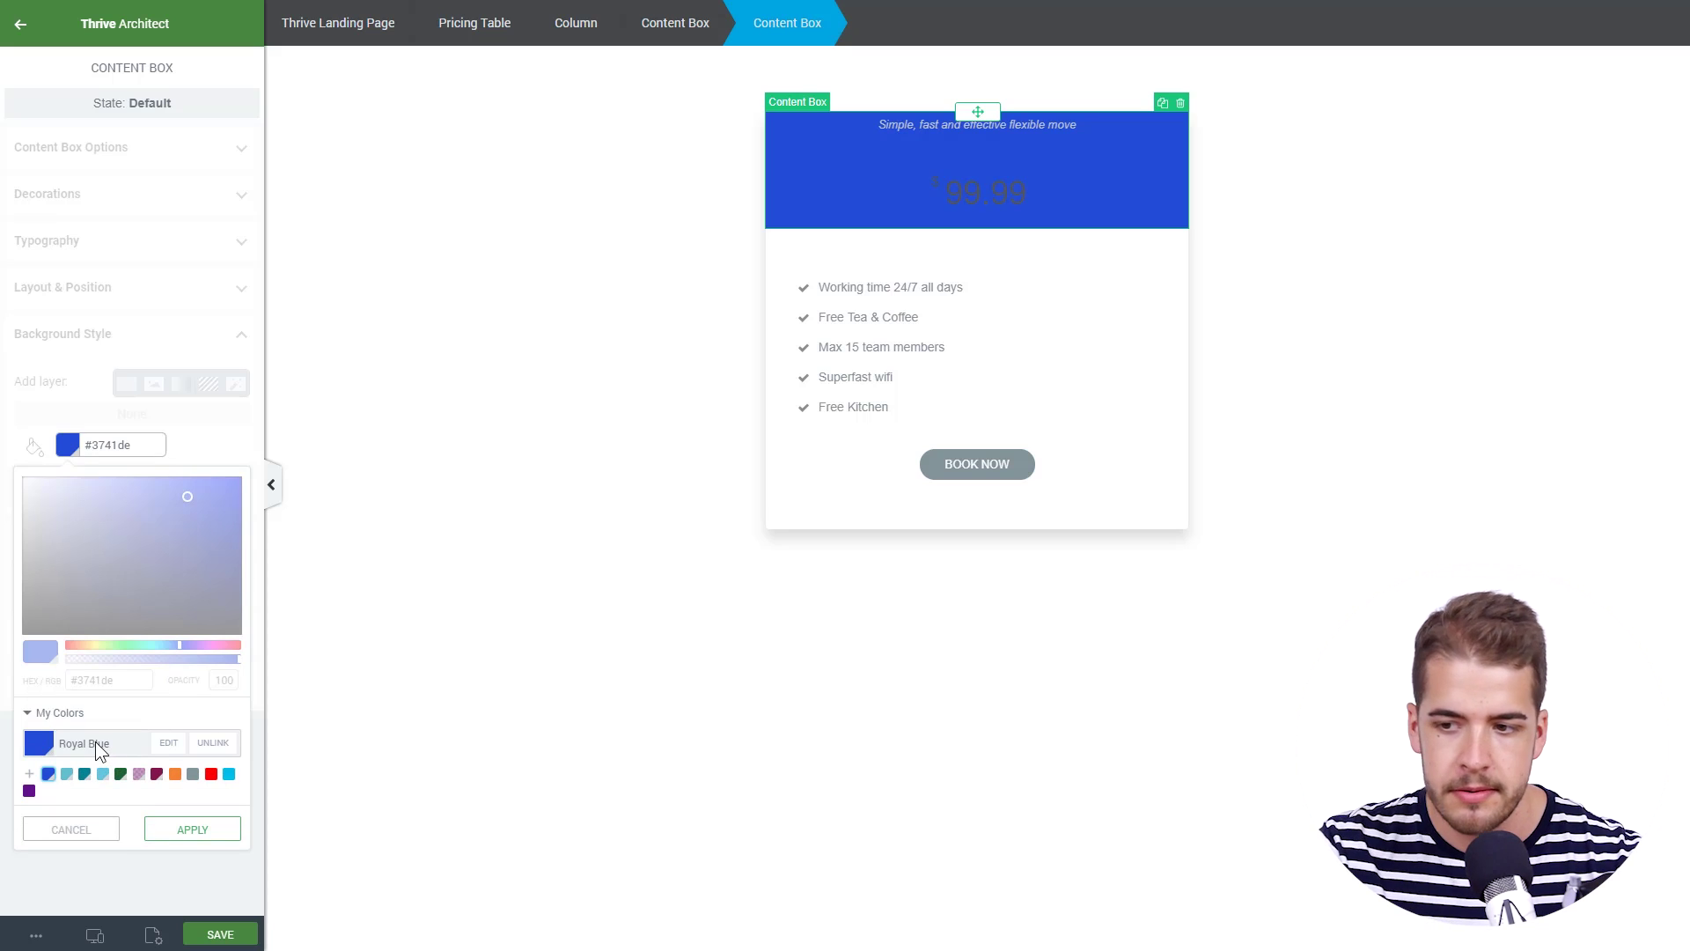
{"action": "left_click", "coordinate": [201, 838]}
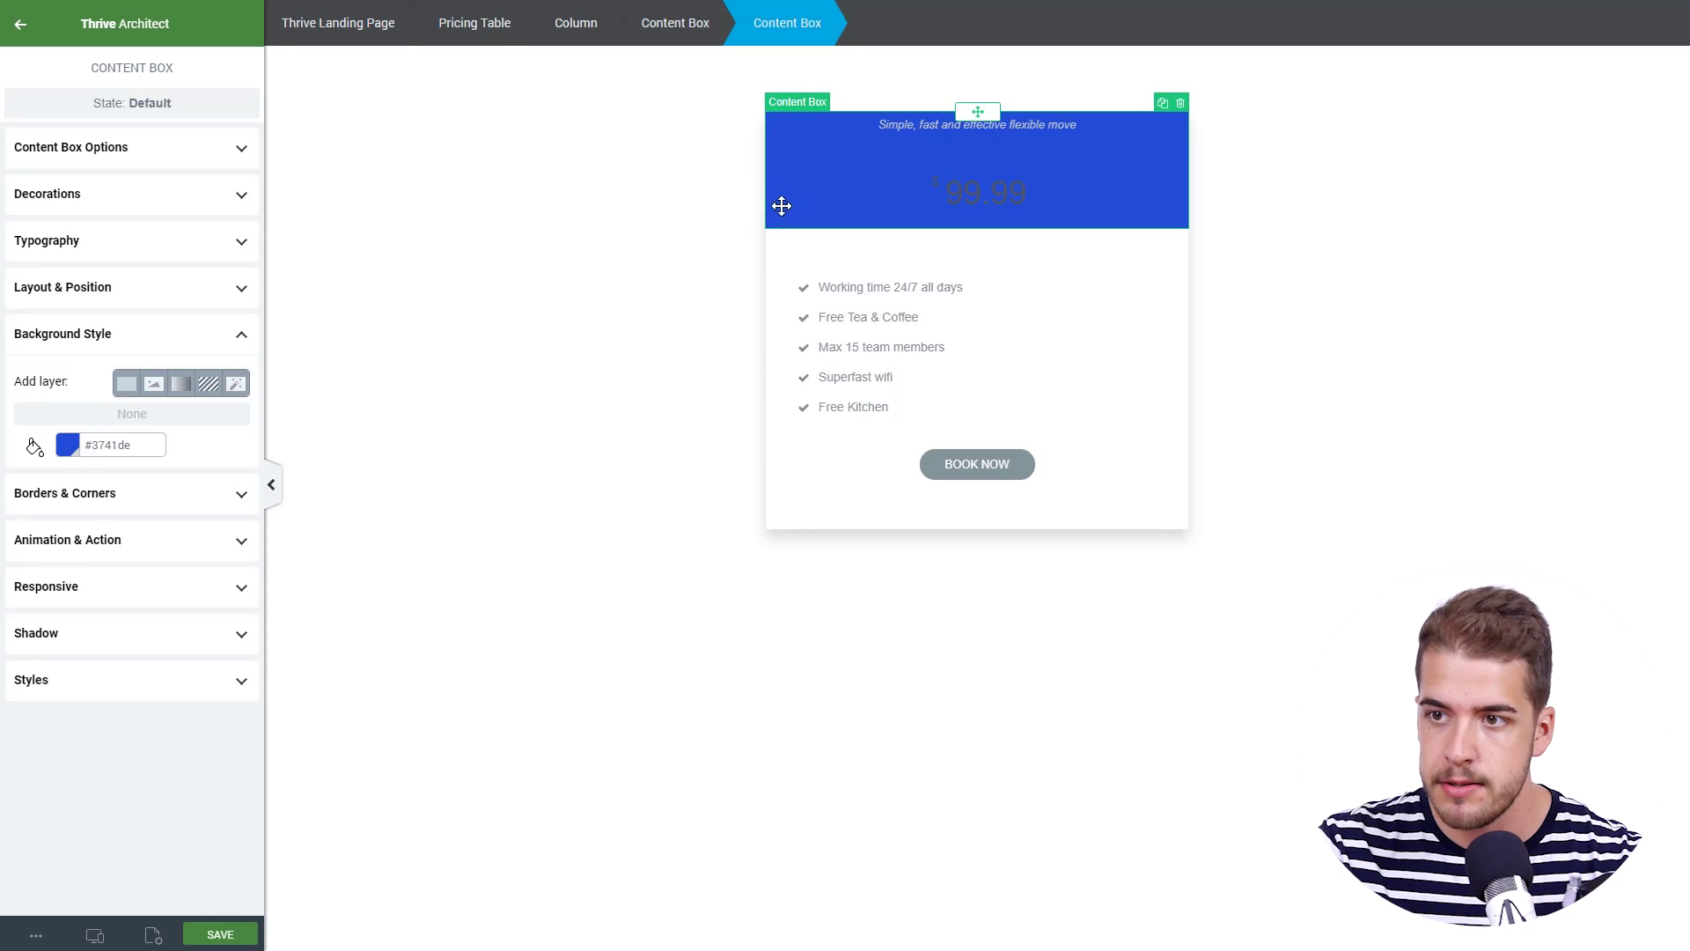
Set the text colour of the blue content box to white (#ffffff).
{"action": "left_click", "coordinate": [175, 244]}
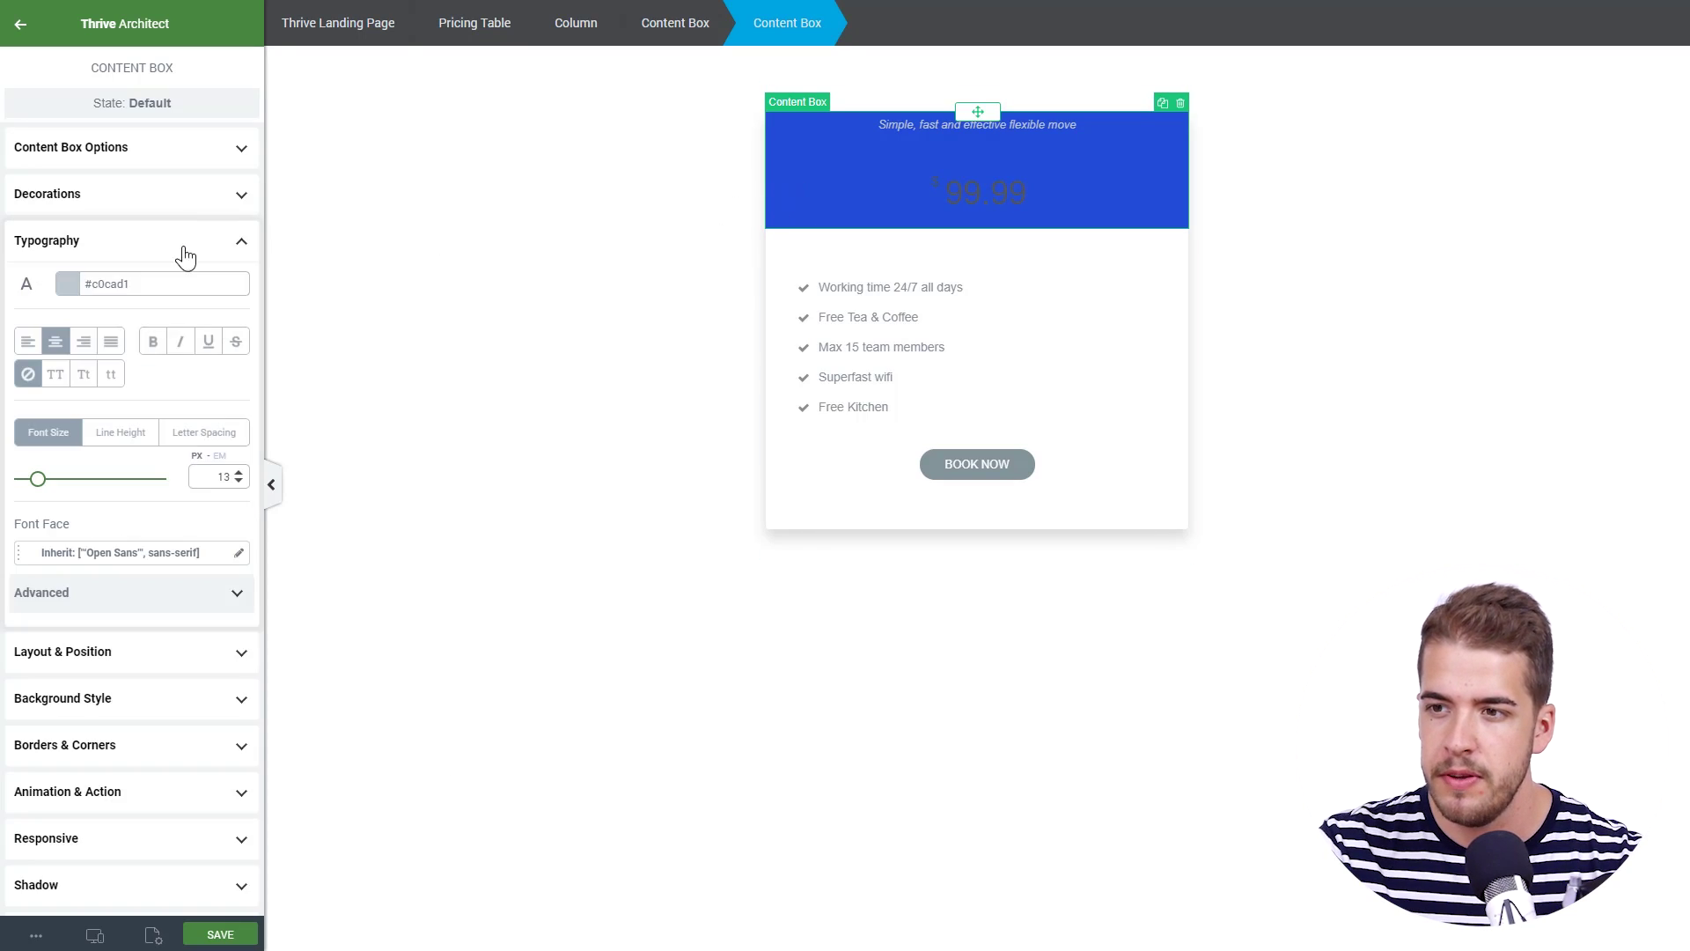
{"action": "left_click", "coordinate": [69, 283]}
{"action": "left_click", "coordinate": [22, 316]}
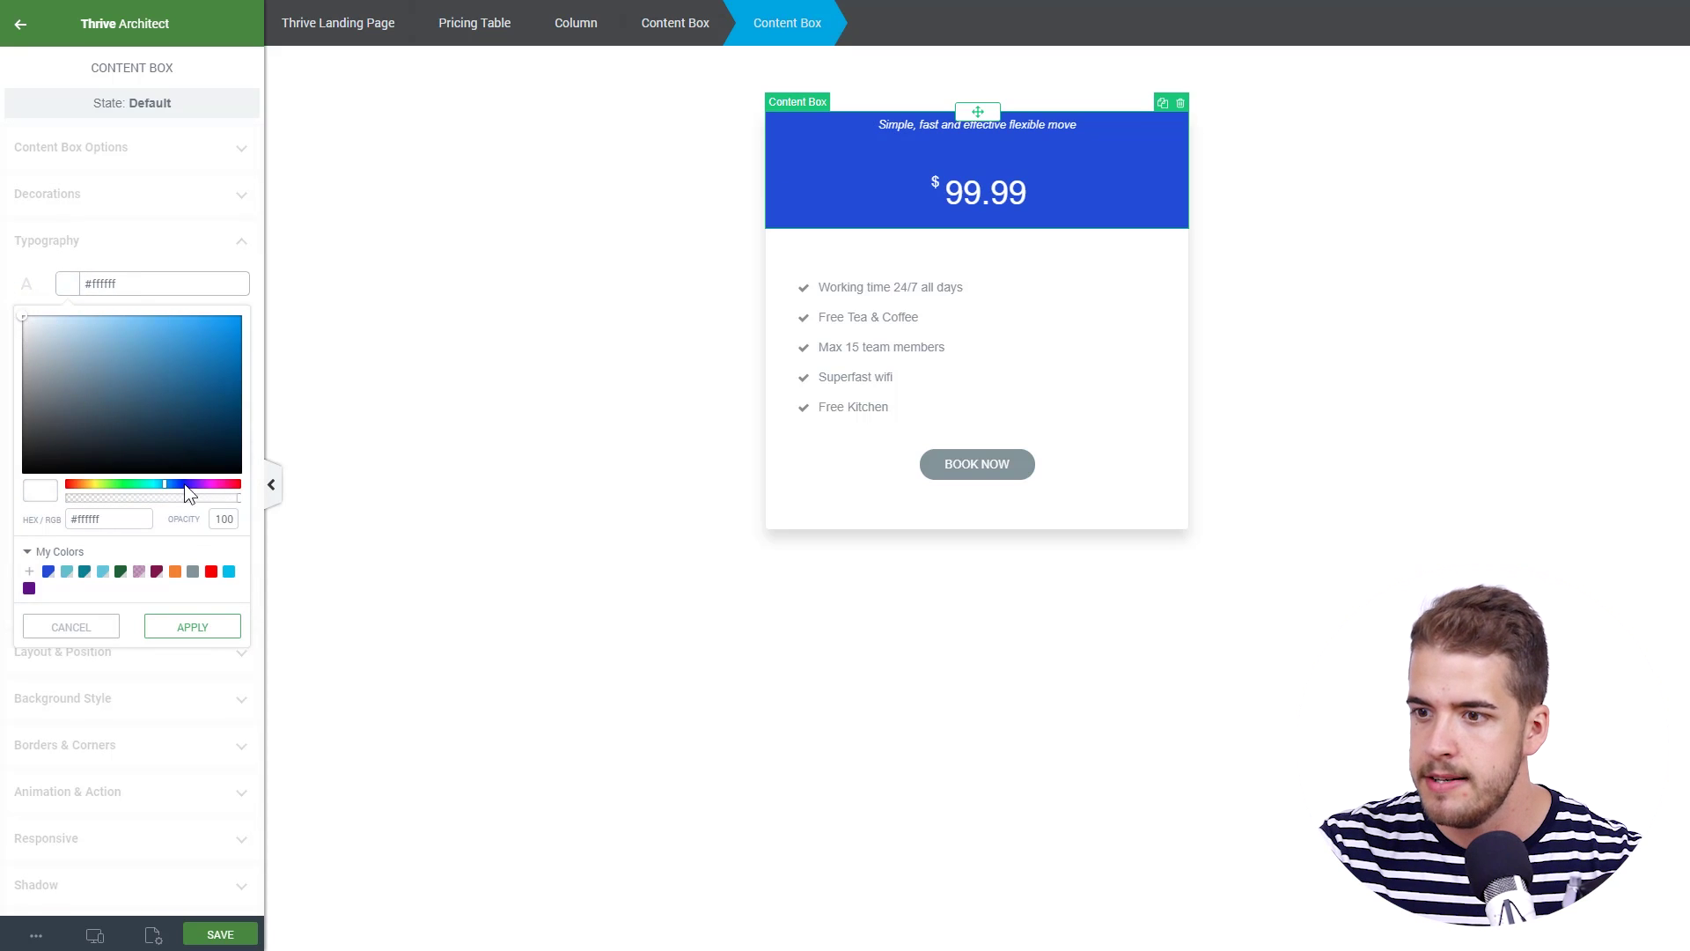
{"action": "left_click", "coordinate": [192, 627]}
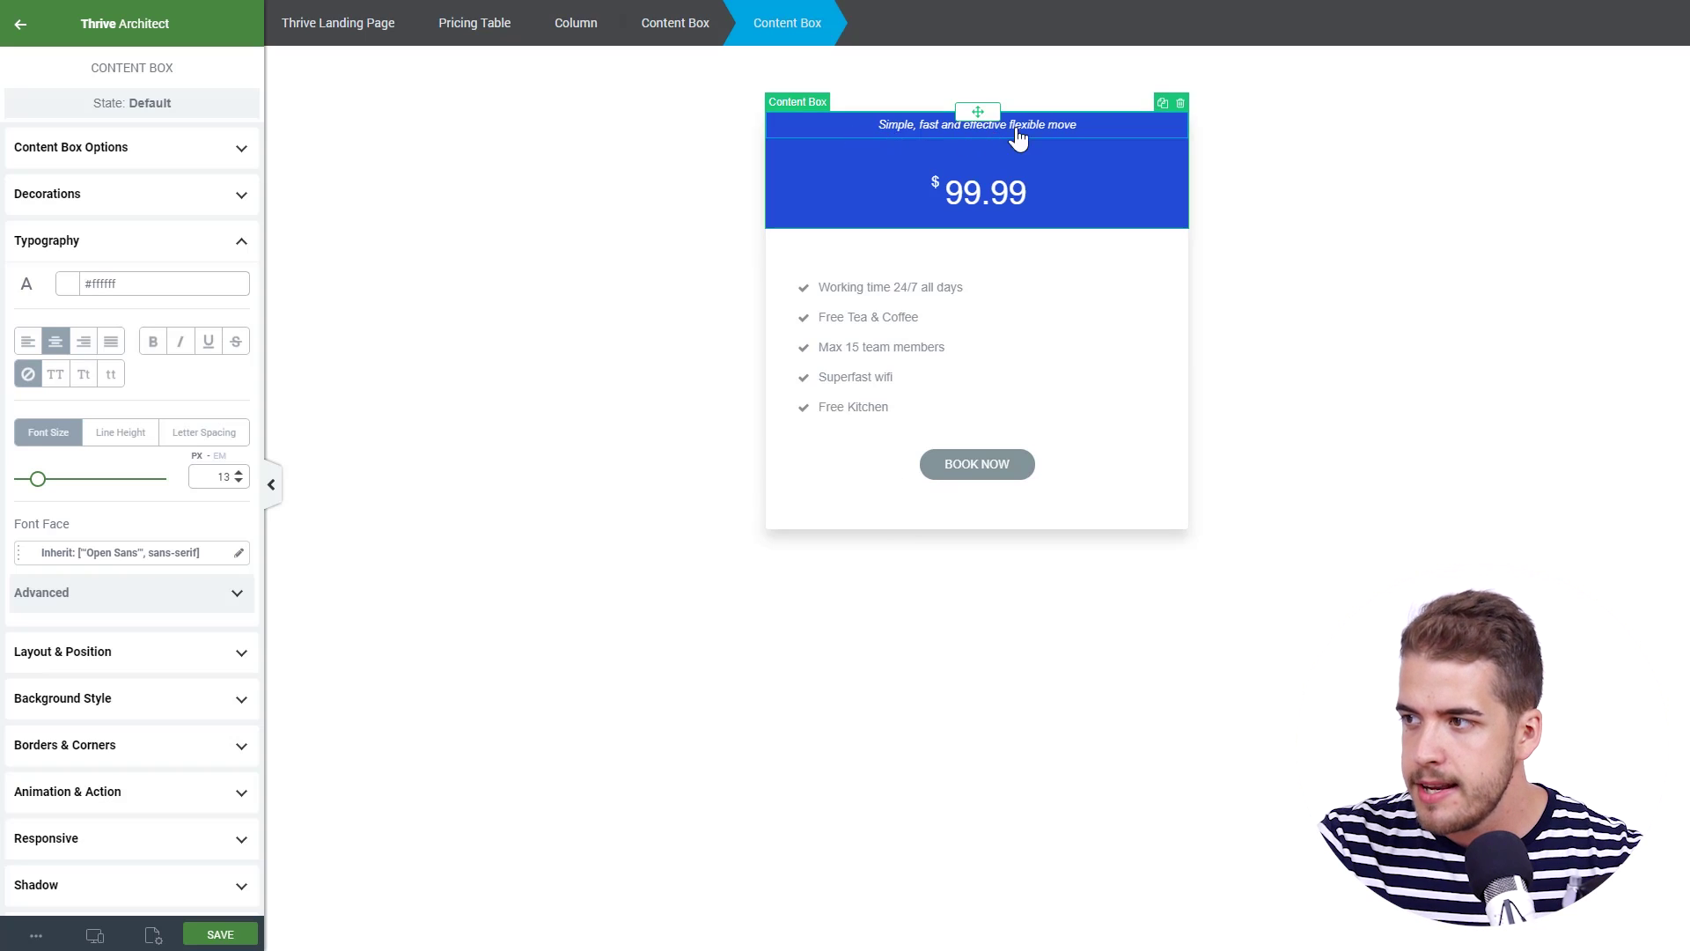
Duplicate the description paragraph in the blue box and move the copy above the feature list in the lower content box.
{"action": "left_click", "coordinate": [1096, 130]}
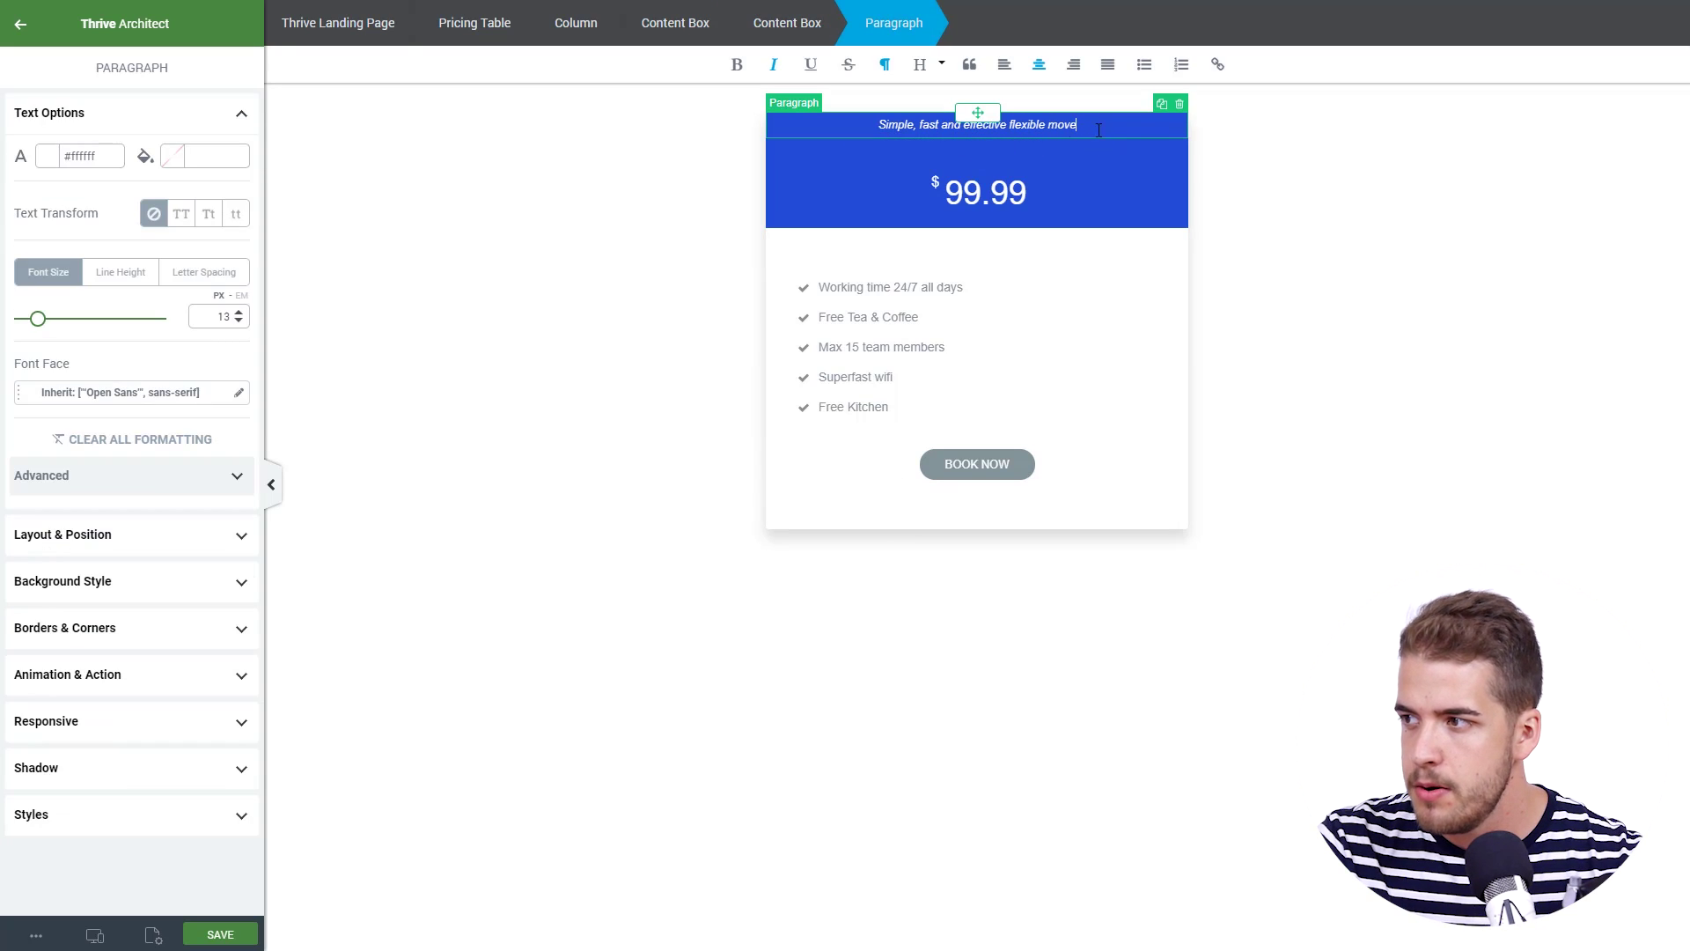
{"action": "left_click", "coordinate": [1162, 104]}
{"action": "mouse_move", "coordinate": [976, 160]}
{"action": "left_mouse_down"}
{"action": "mouse_move", "coordinate": [1138, 249]}
{"action": "mouse_move", "coordinate": [943, 331]}
{"action": "mouse_move", "coordinate": [965, 331]}
{"action": "mouse_move", "coordinate": [960, 317]}
{"action": "left_mouse_up"}
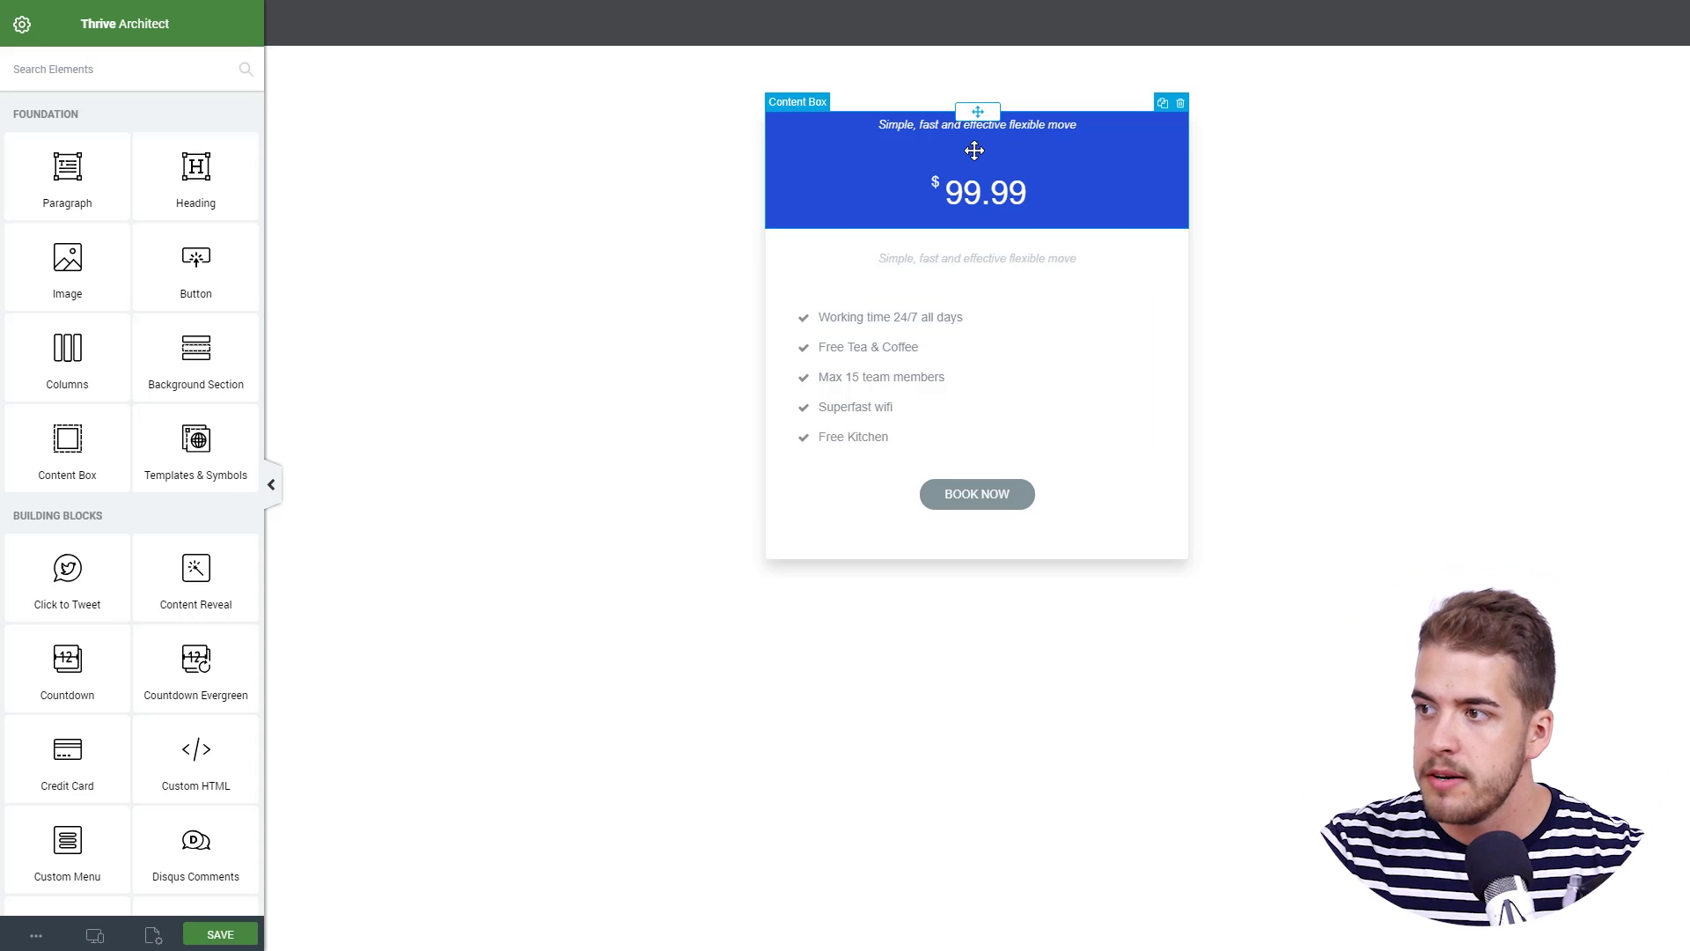
Replace the description text in the blue content box with "Business".
{"action": "left_click", "coordinate": [880, 129]}
{"action": "key", "text": "ctrl+a"}
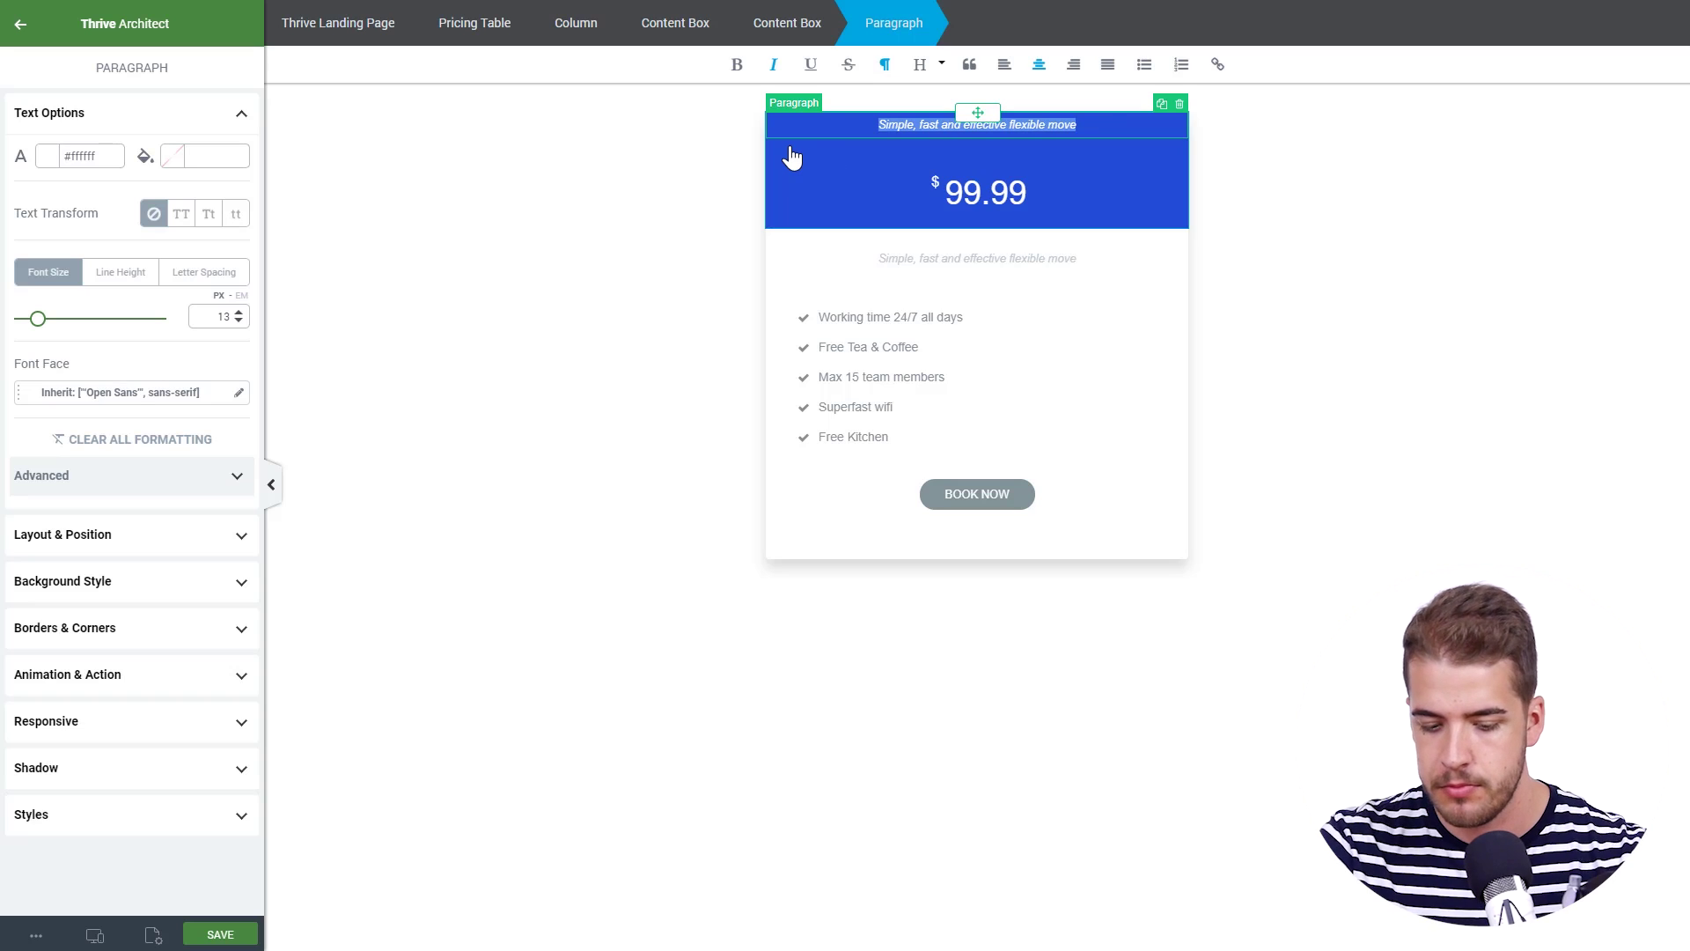
{"action": "key", "text": "BackSpace"}
{"action": "type", "text": "Business"}
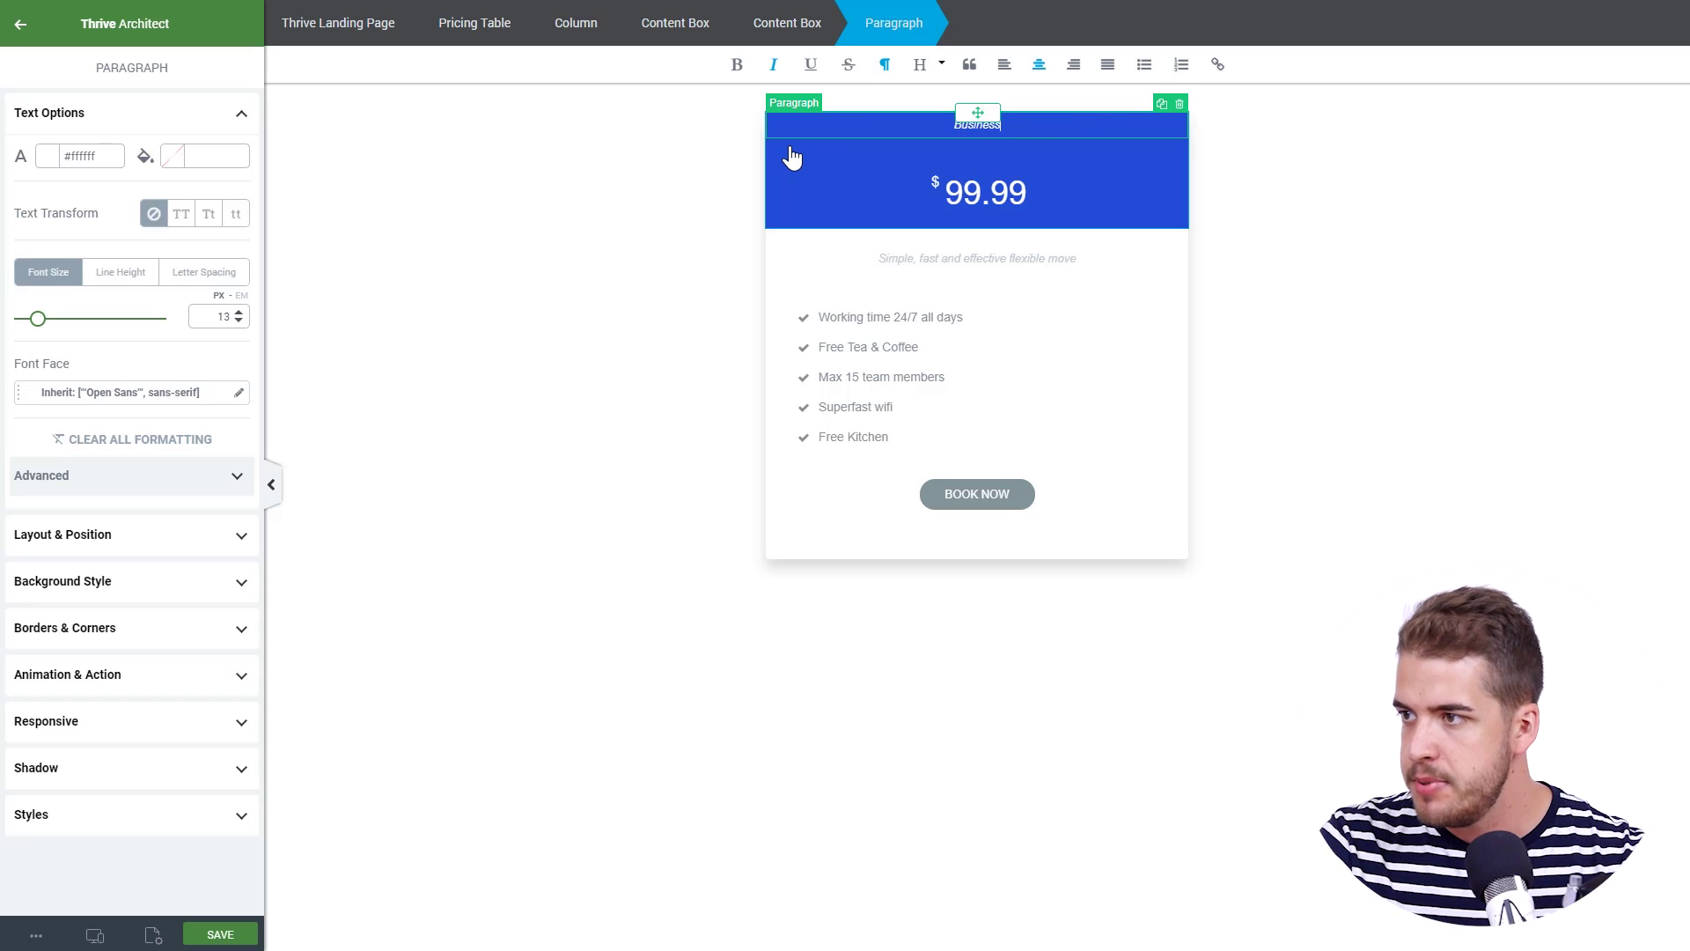
Remove the italic formatting from the "Business" text and set its font size to 37 px.
{"action": "key", "text": "ctrl+a"}
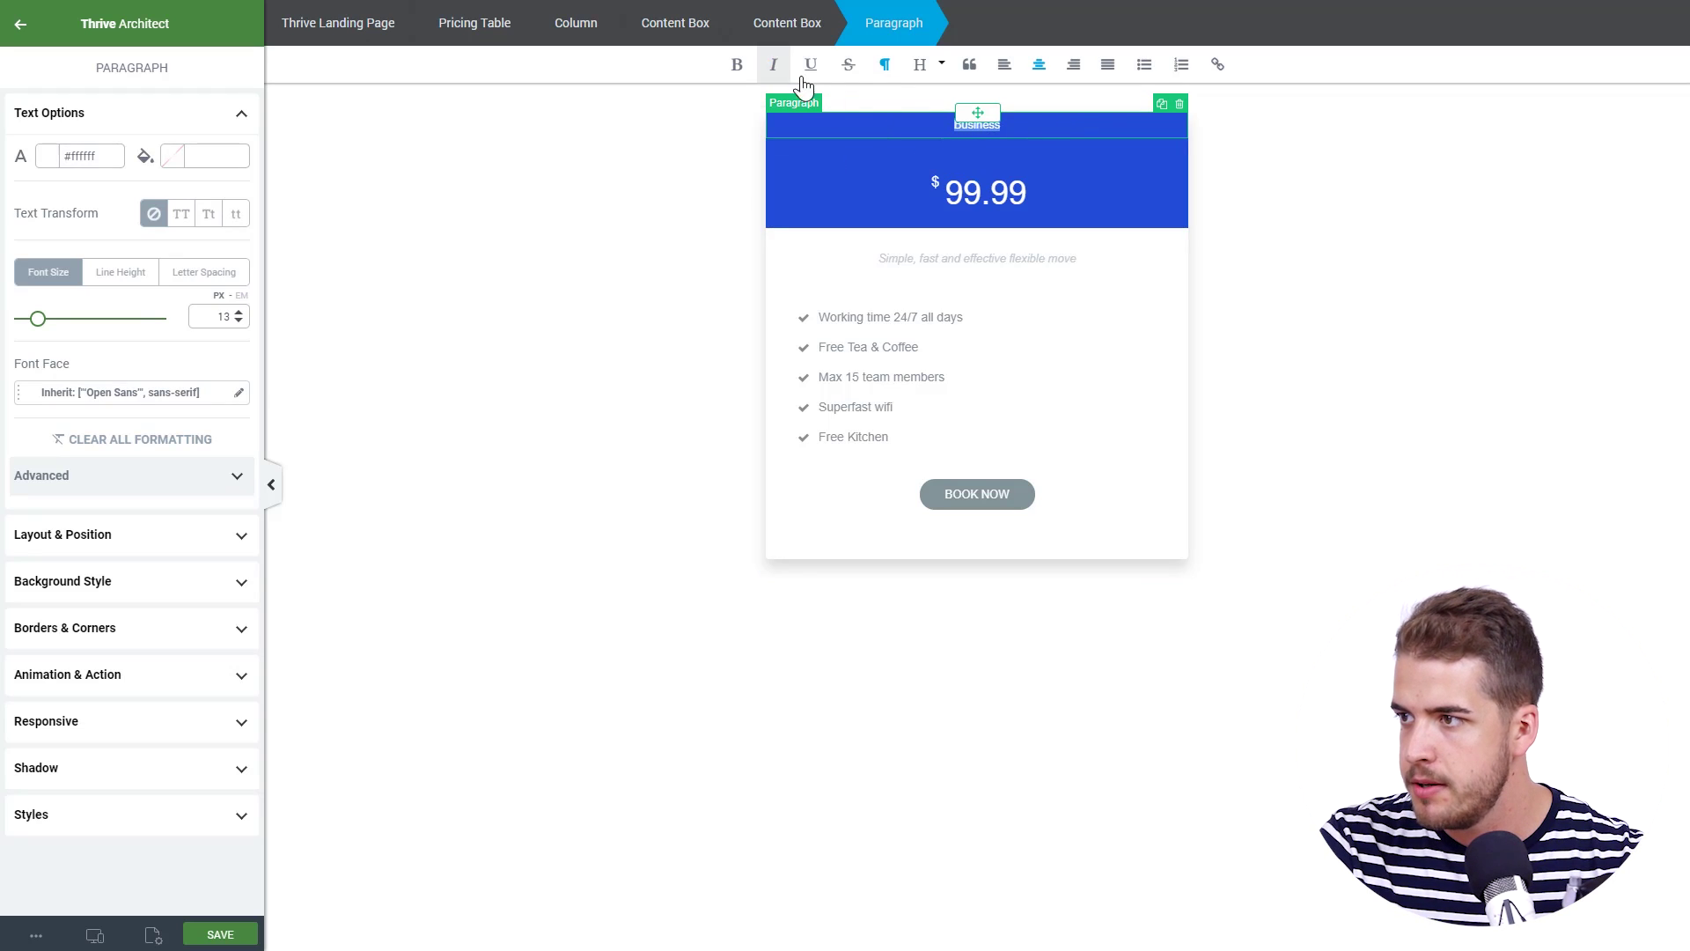
{"action": "left_click", "coordinate": [774, 66]}
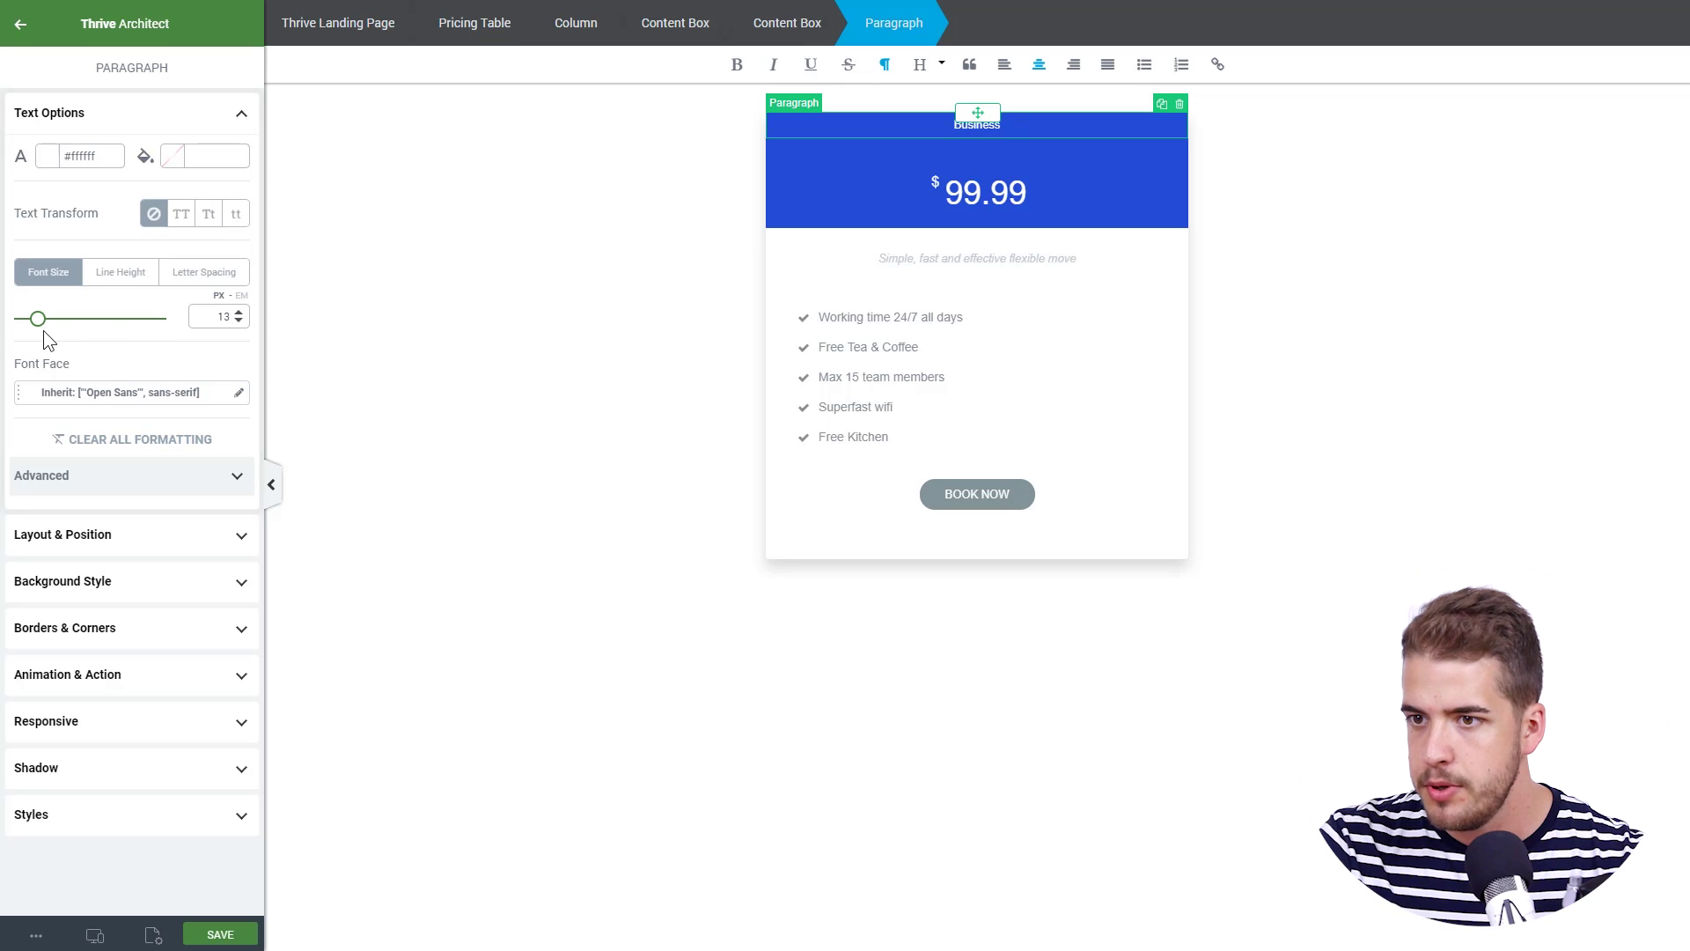
{"action": "left_click_drag", "start_coordinate": [44, 330], "coordinate": [75, 330]}
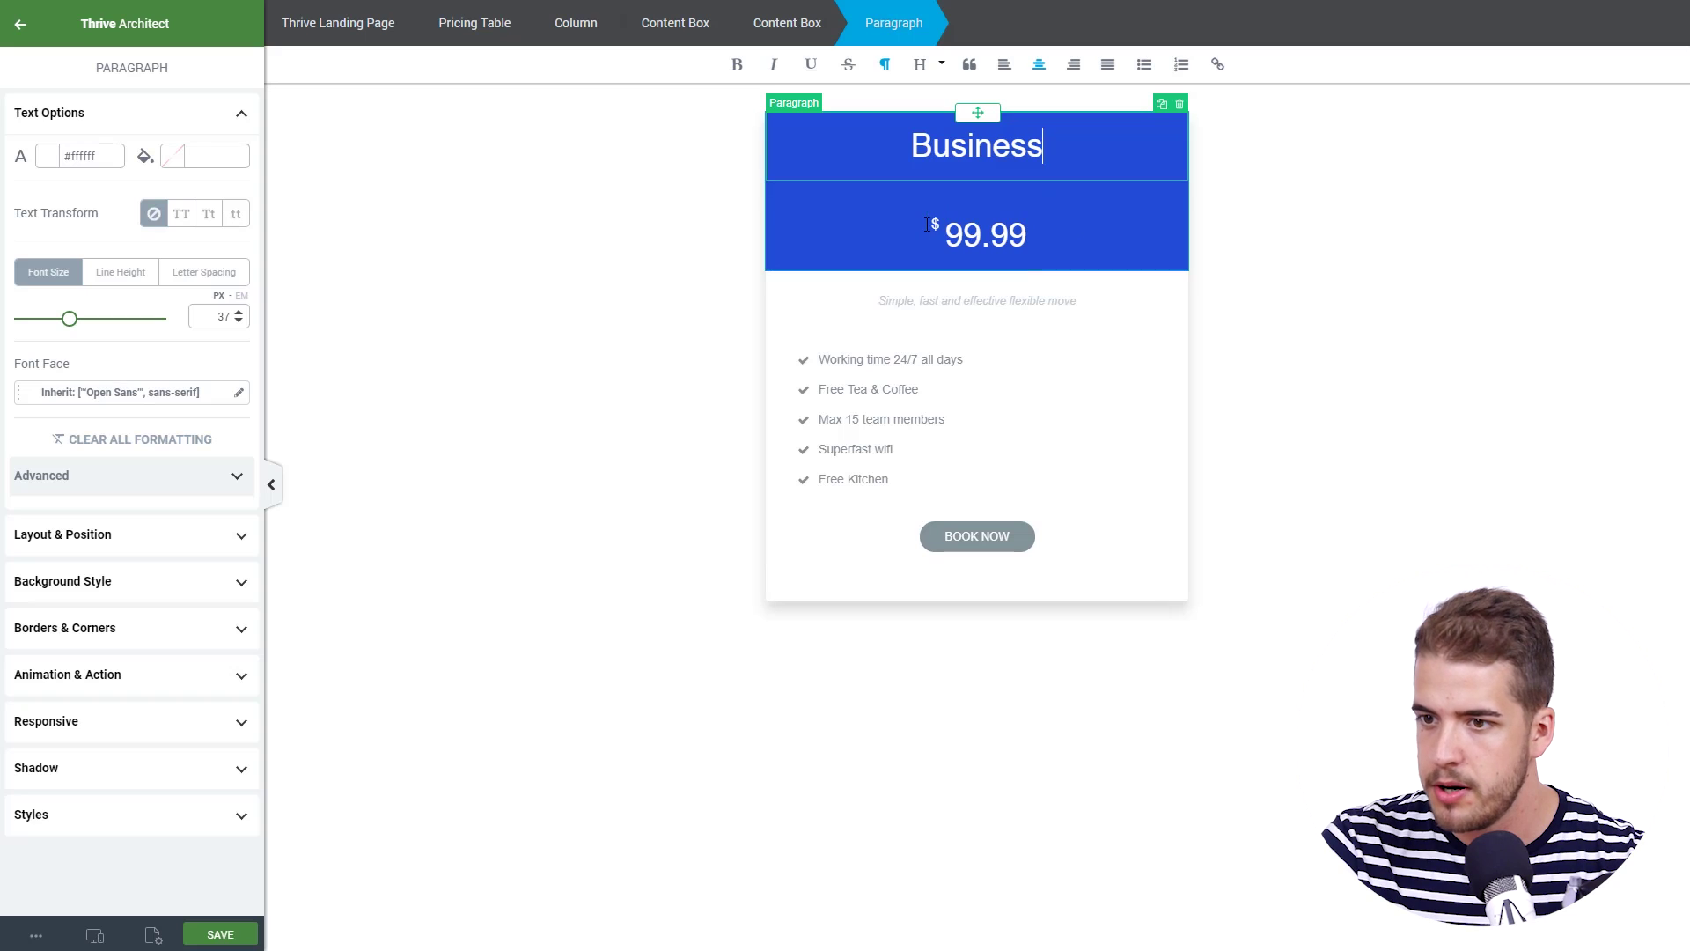
Set the bottom margin of the "Business" paragraph to -15 and increase its top margin to move the text down.
{"action": "left_click", "coordinate": [95, 550]}
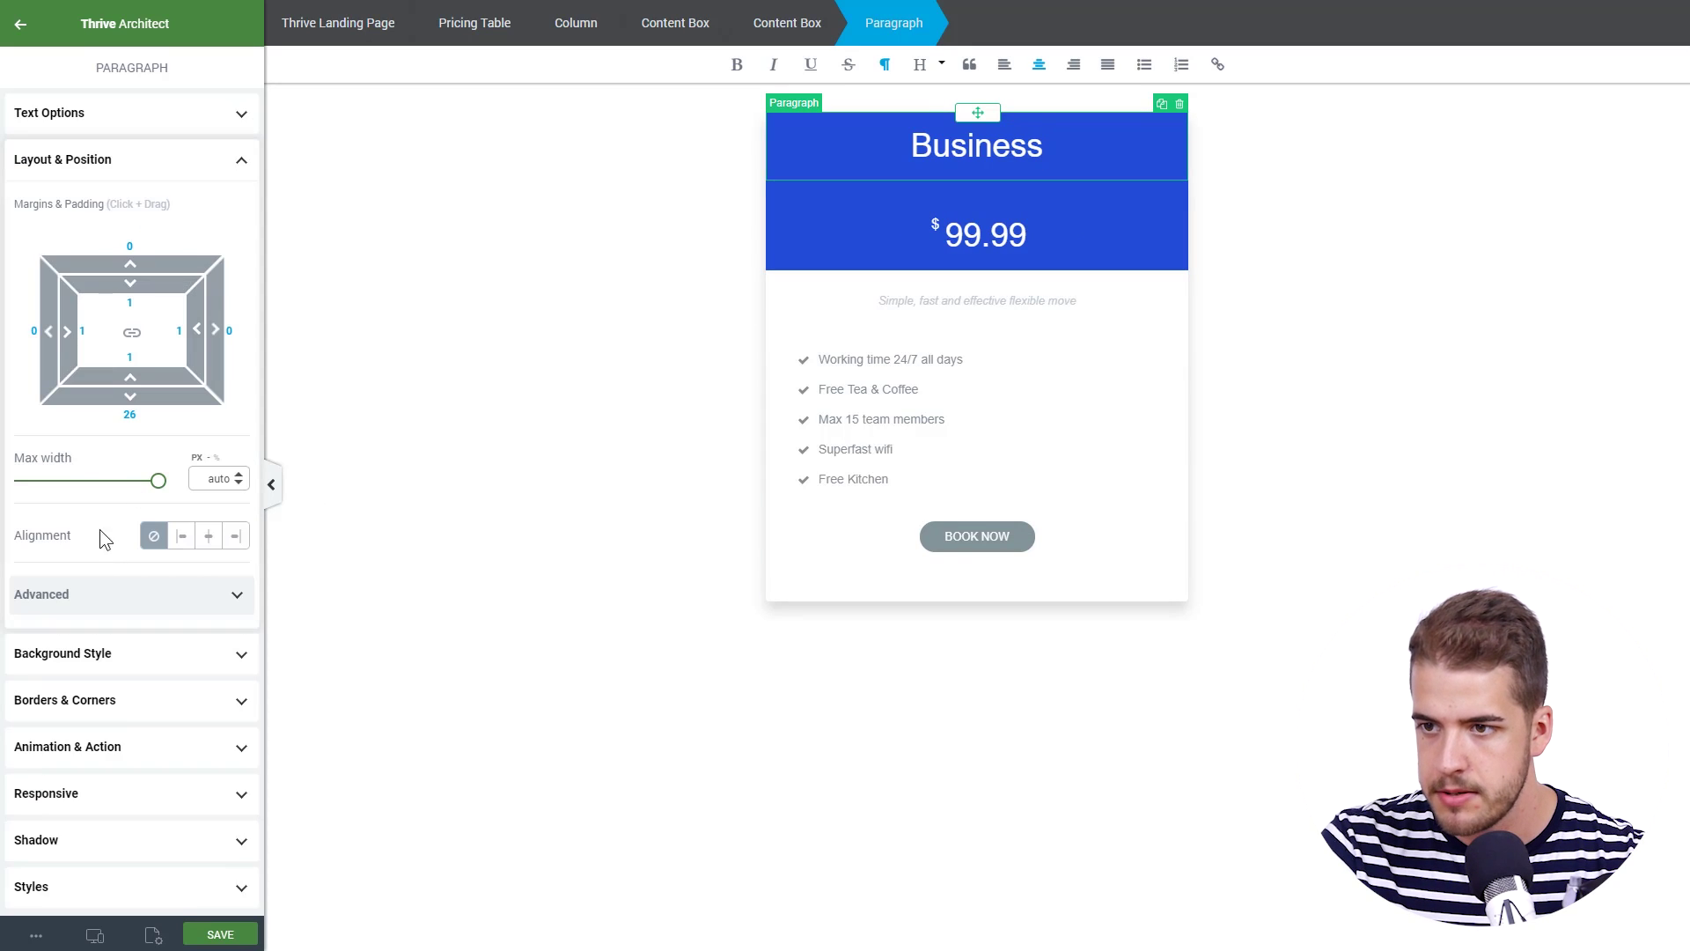
{"action": "left_click_drag", "start_coordinate": [137, 397], "coordinate": [163, 322]}
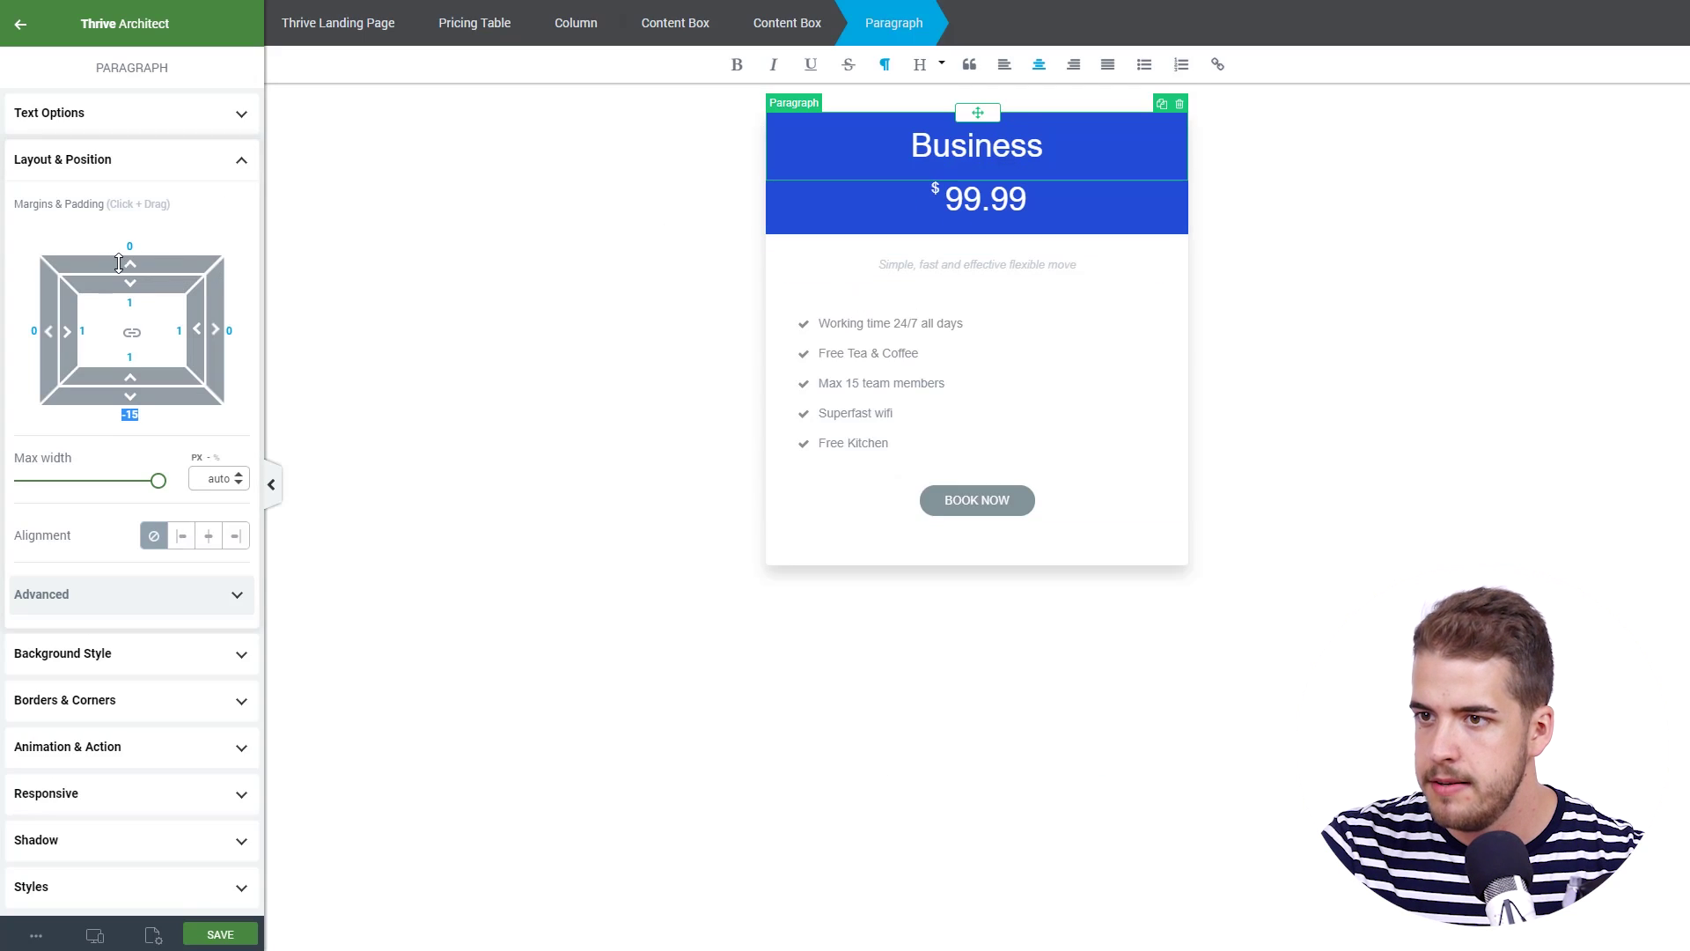
{"action": "left_click_drag", "start_coordinate": [130, 264], "coordinate": [183, 208]}
{"action": "left_click", "coordinate": [753, 253]}
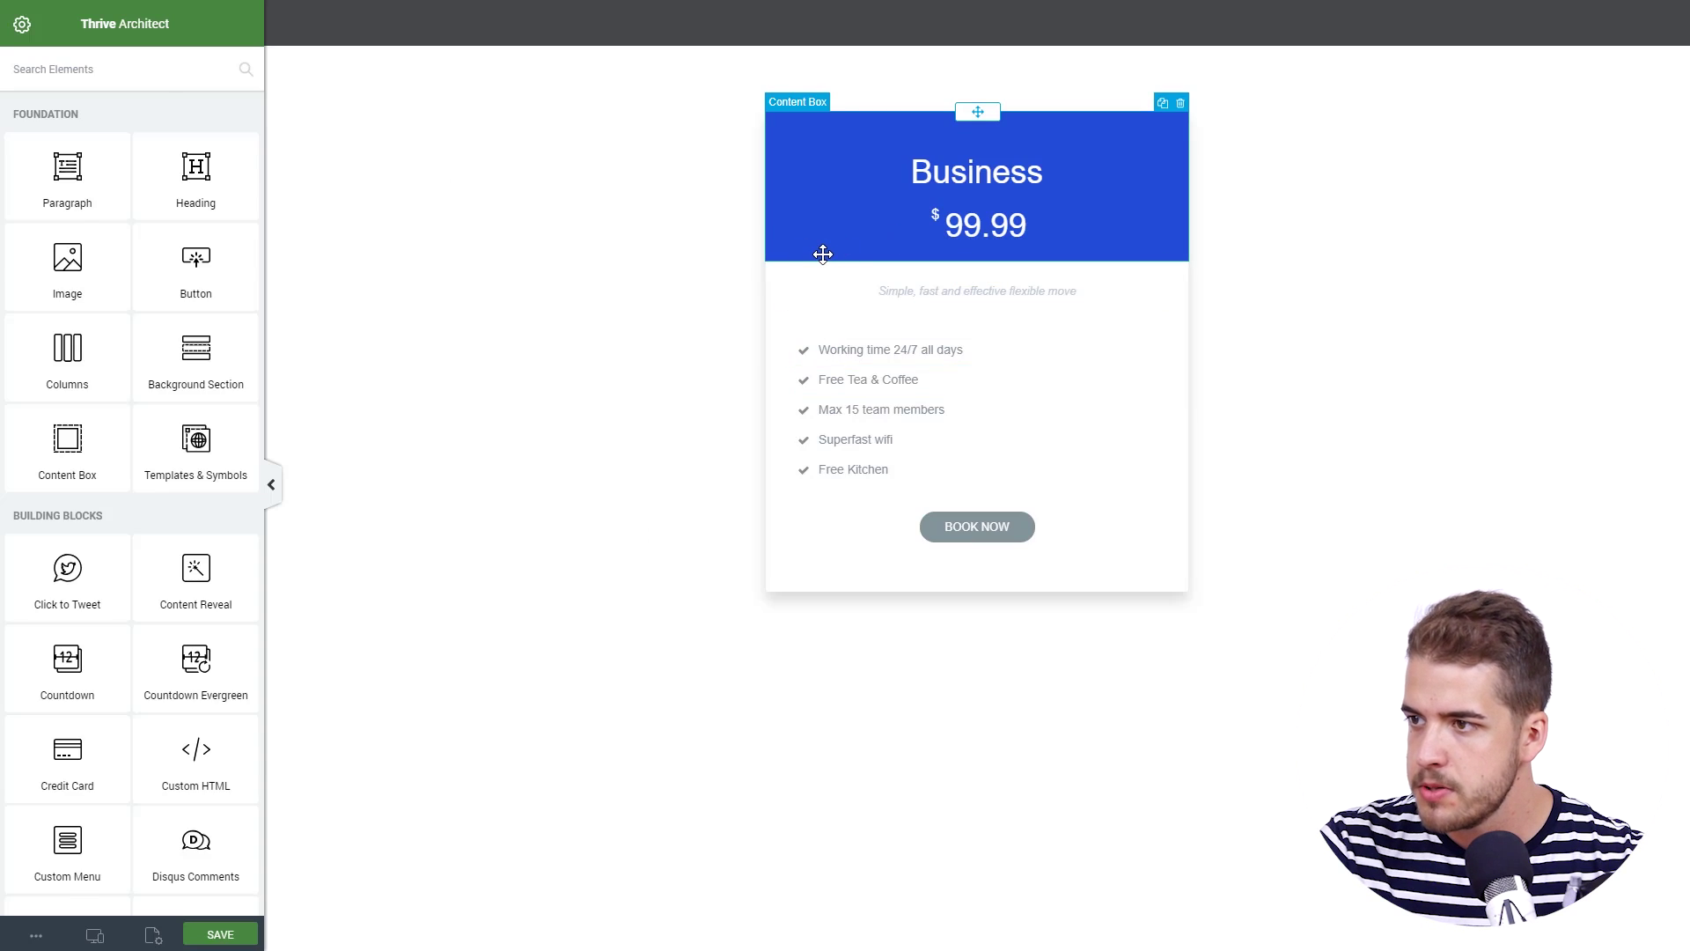
Add a Fancy Divider in the Waves style to the bottom edge of the blue content box, with a height of 58 px.
{"action": "left_click", "coordinate": [815, 252]}
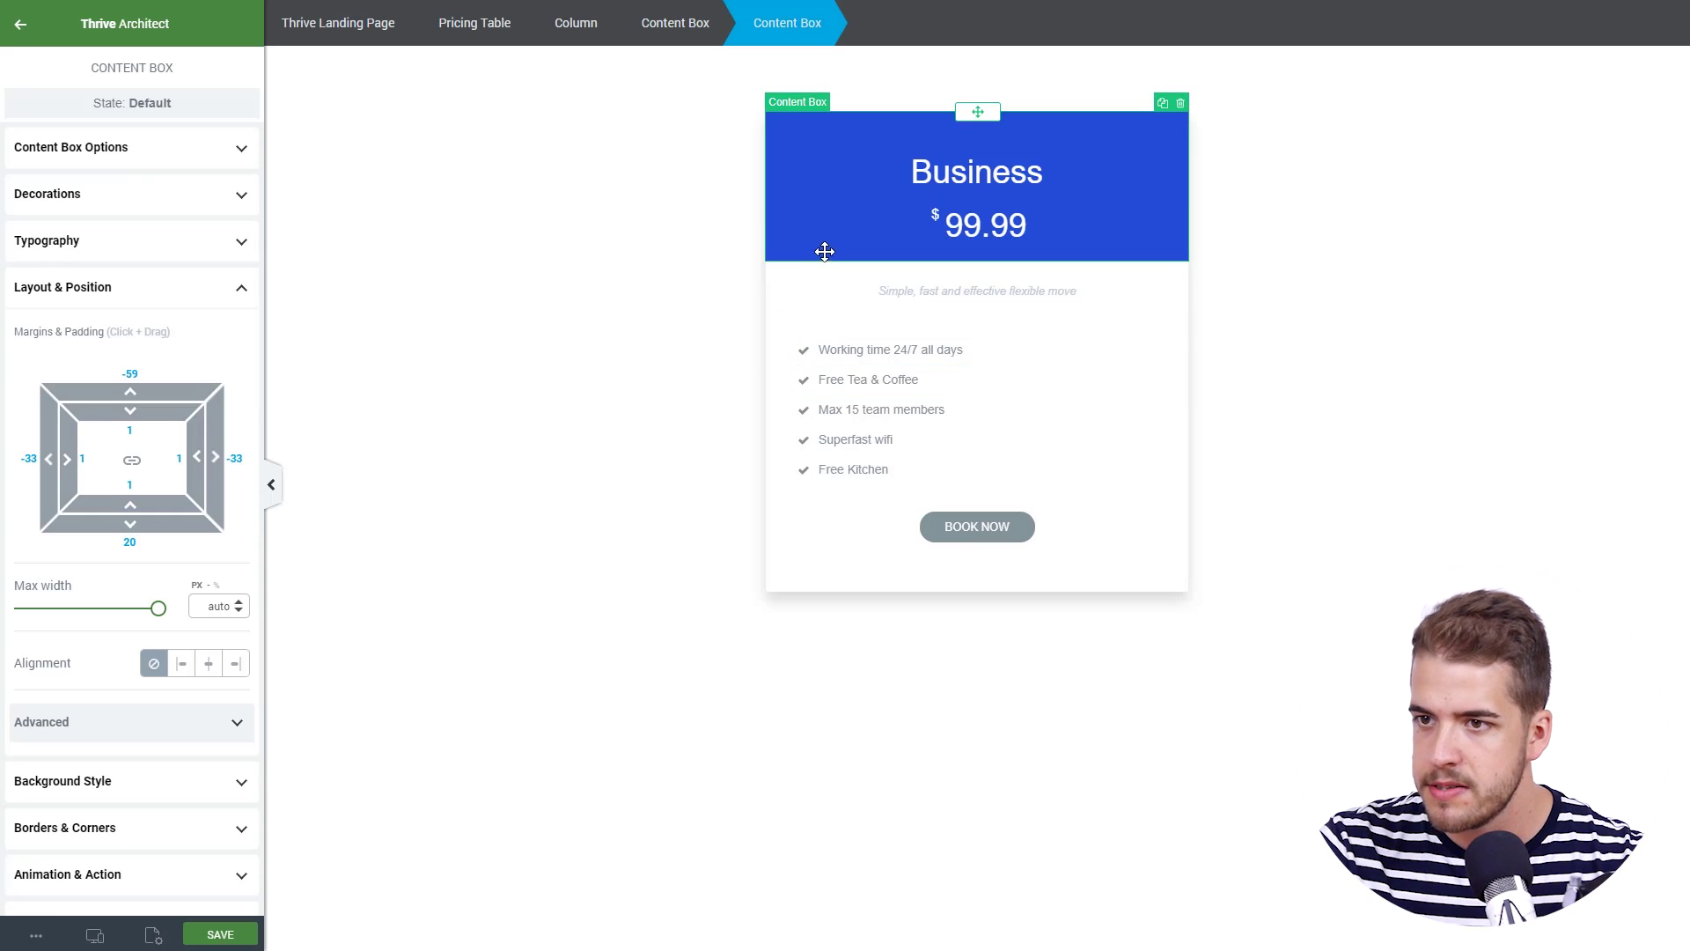
{"action": "left_click", "coordinate": [125, 195]}
{"action": "left_click", "coordinate": [52, 287]}
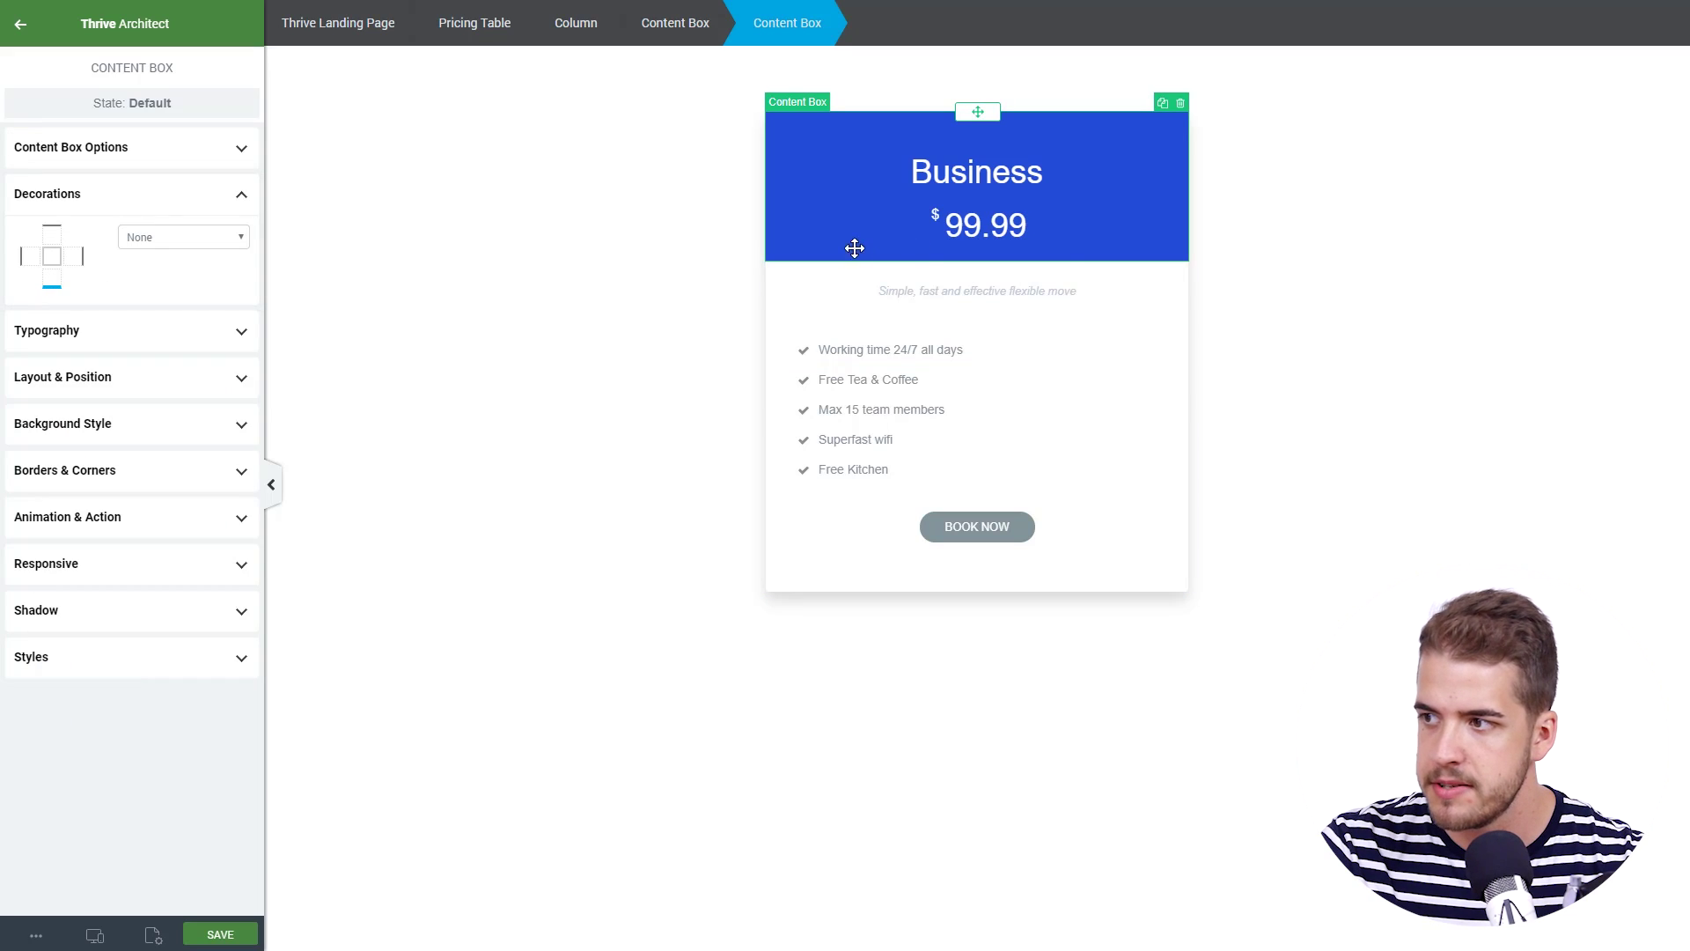
{"action": "left_click", "coordinate": [141, 236]}
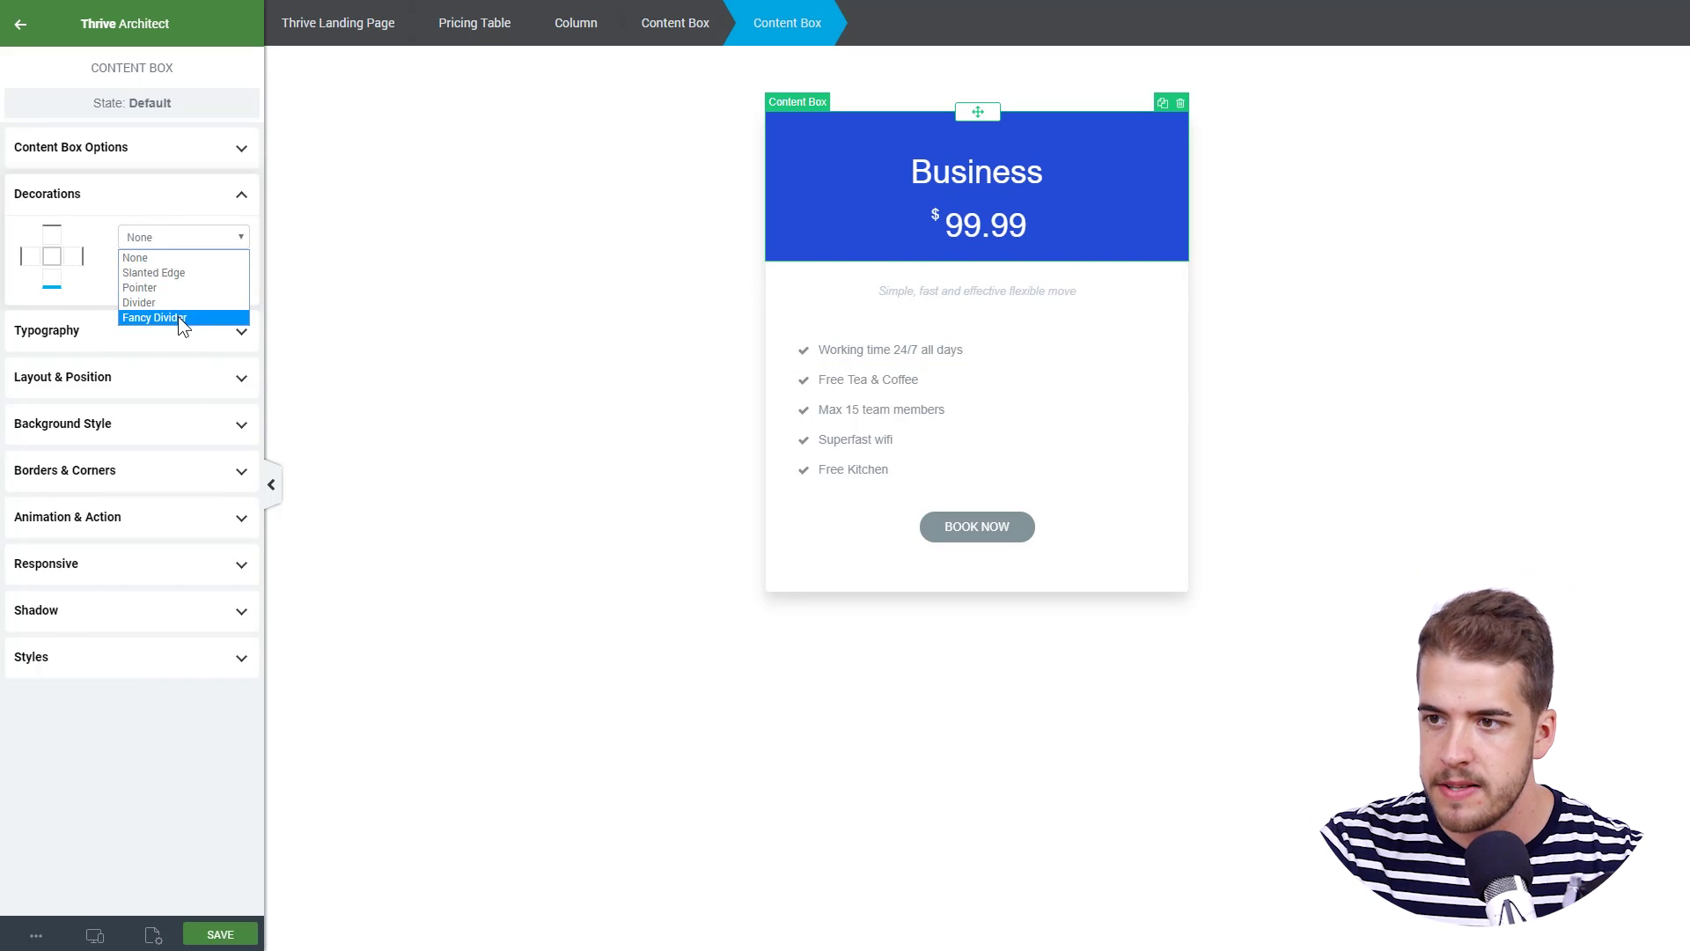
{"action": "left_click", "coordinate": [178, 316]}
{"action": "left_click", "coordinate": [199, 273]}
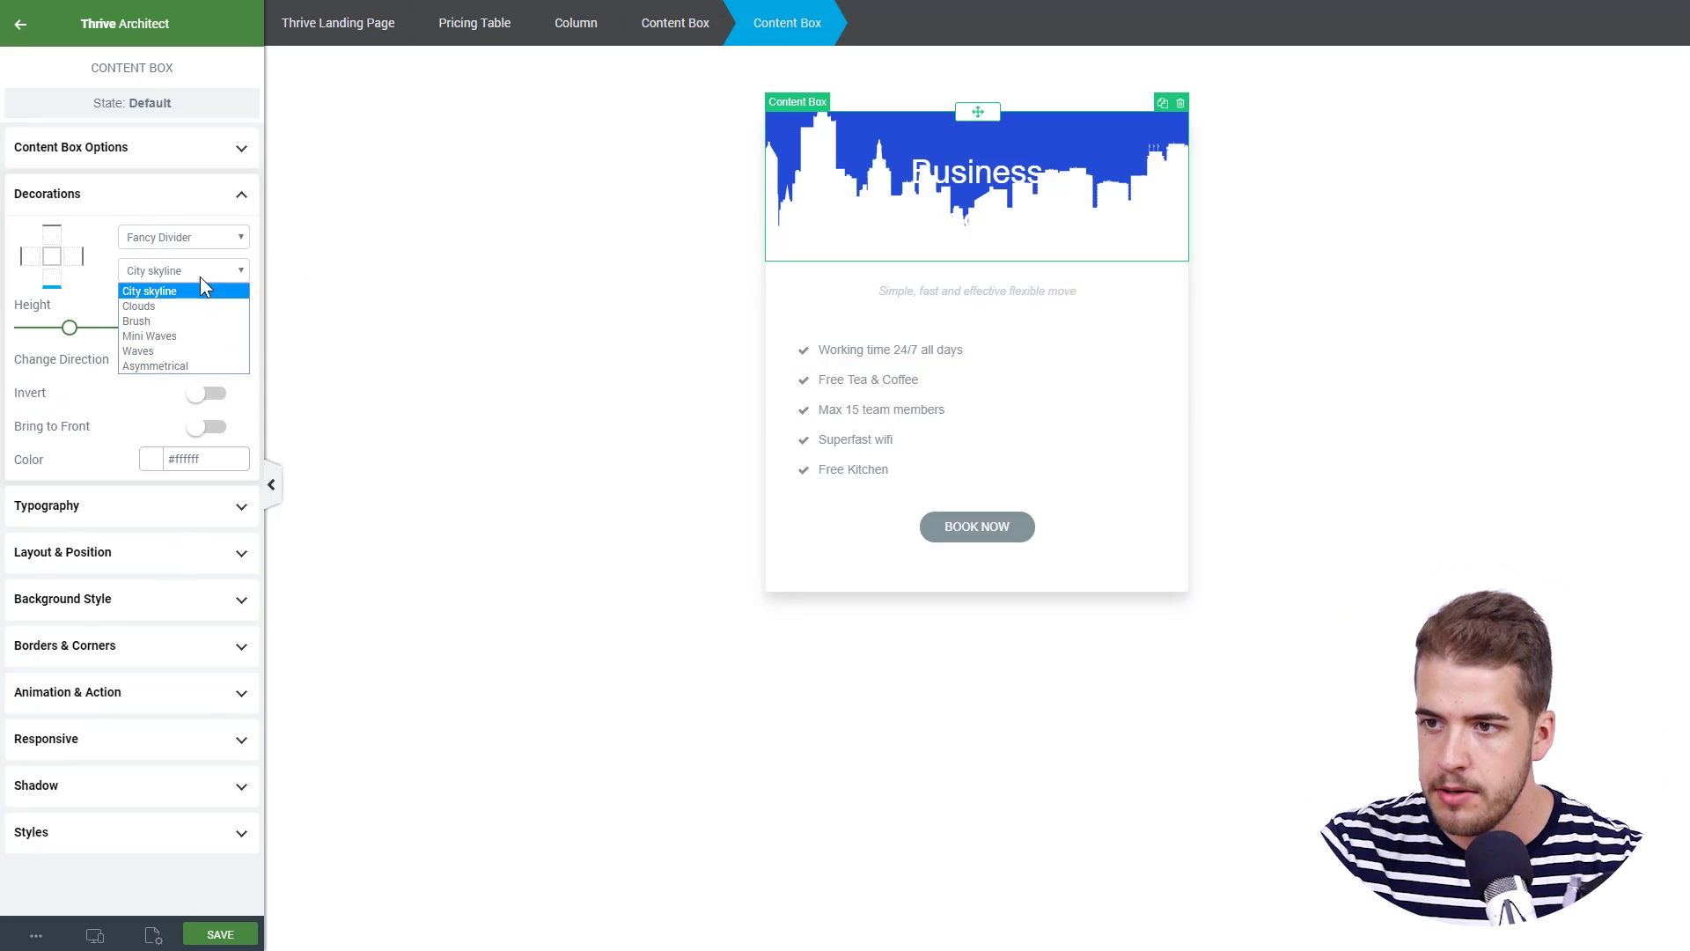
{"action": "left_click", "coordinate": [151, 351]}
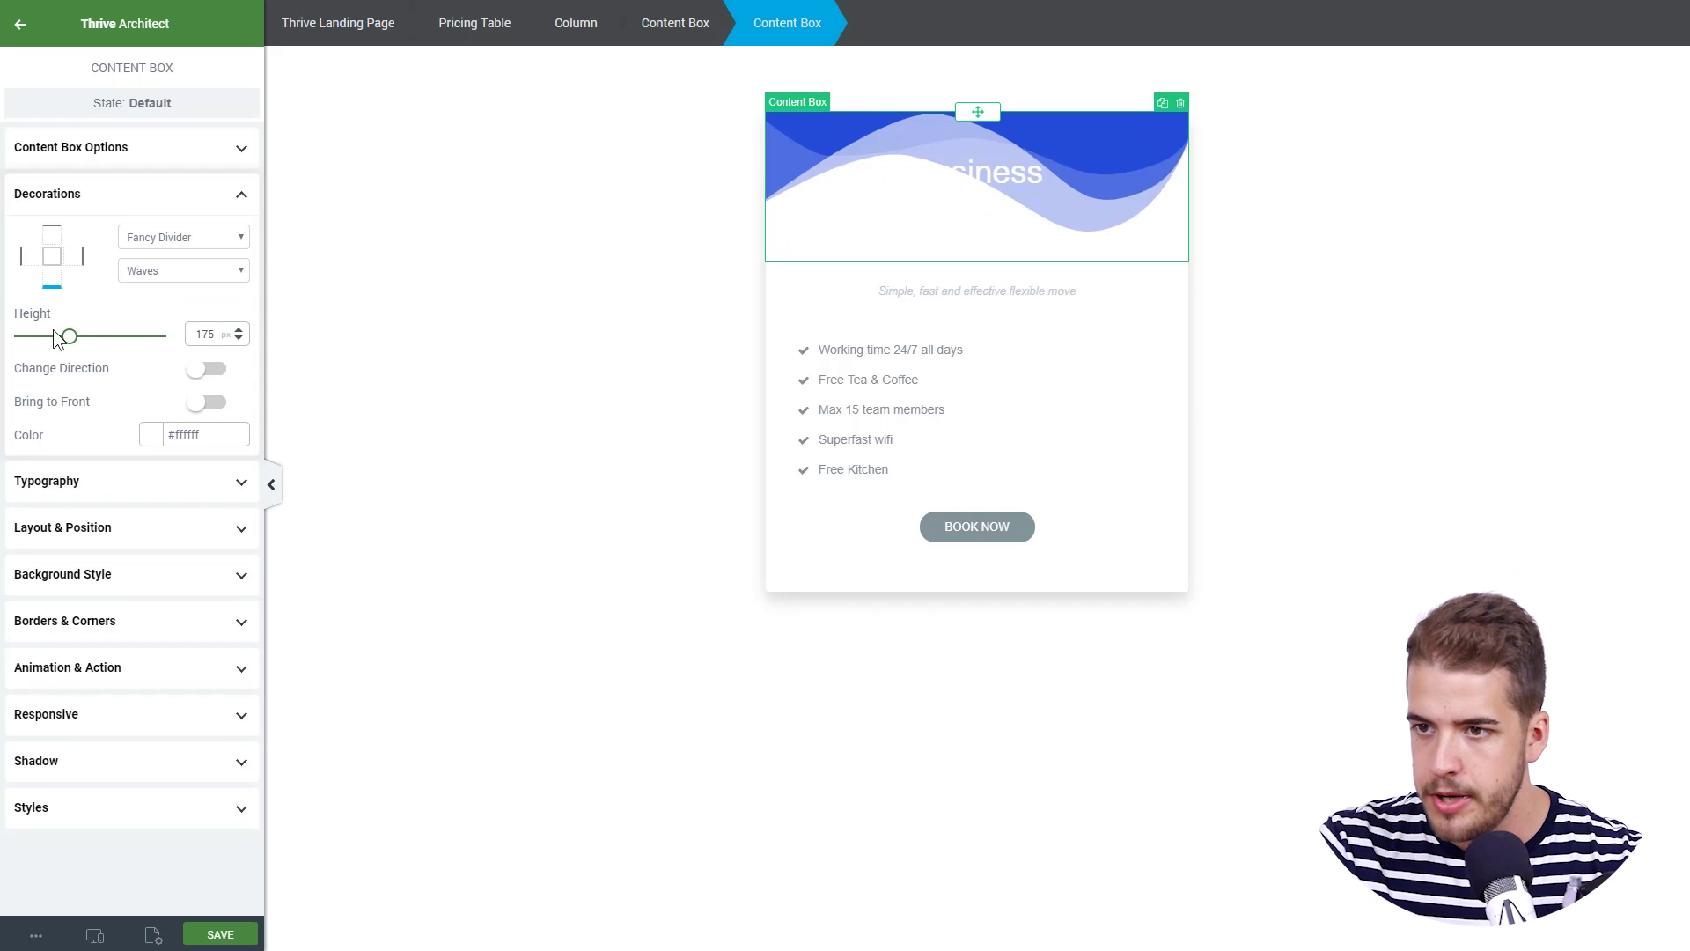
{"action": "left_click_drag", "start_coordinate": [69, 336], "coordinate": [39, 338]}
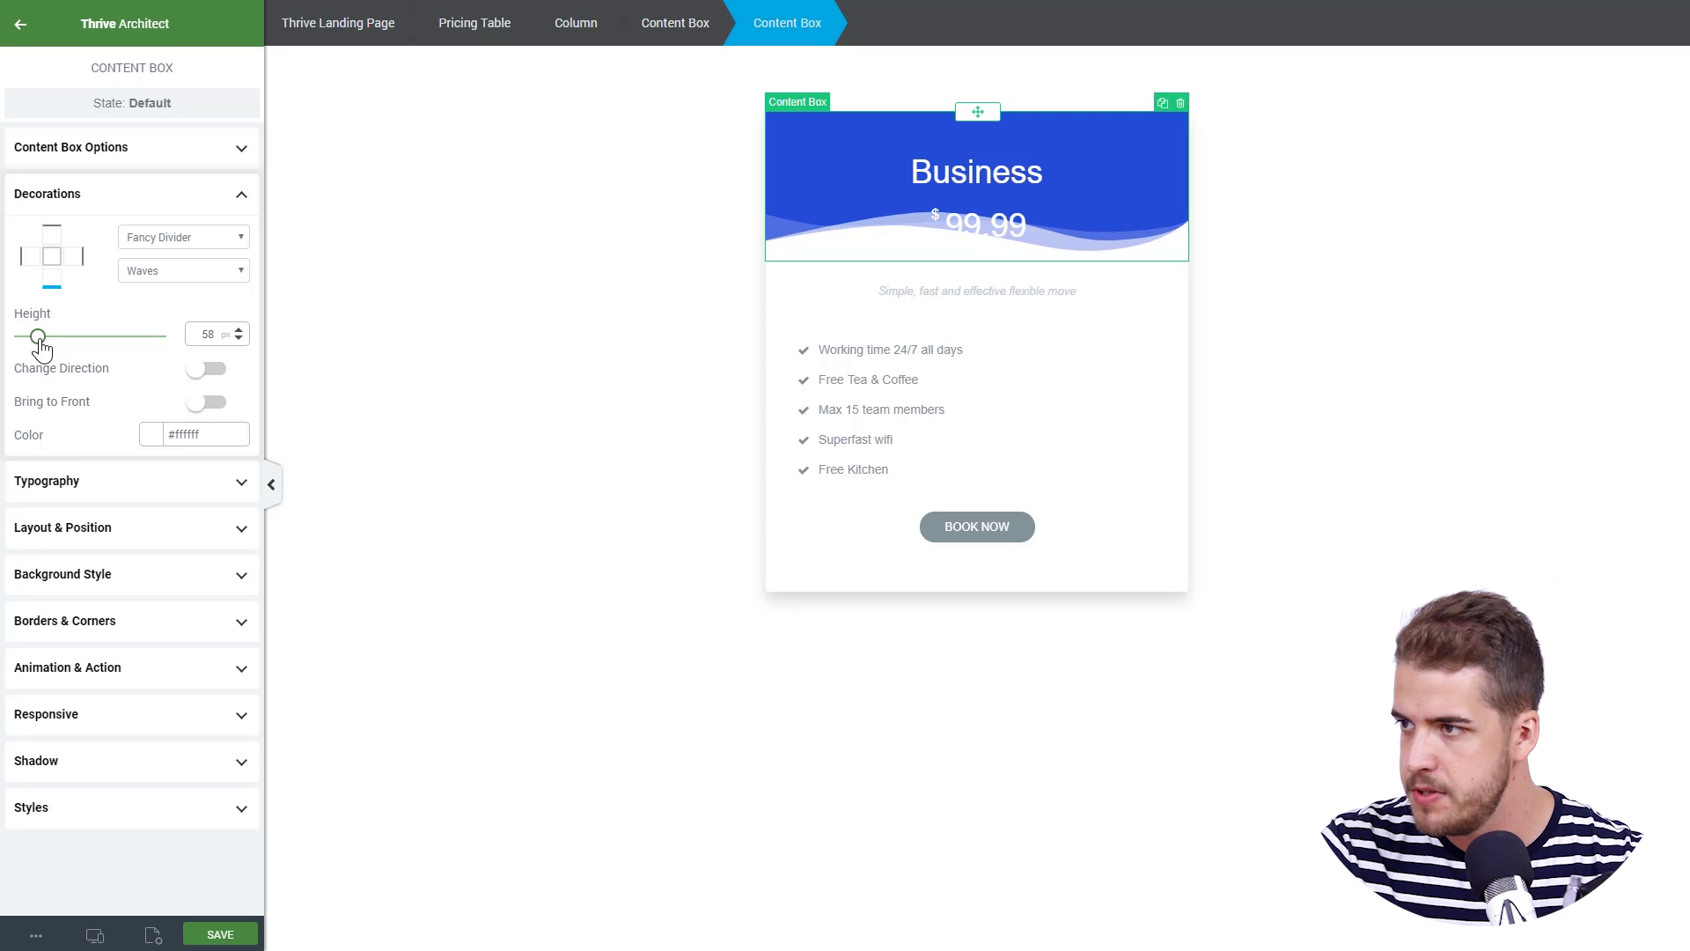
Set the content minimum height of the blue content box to 233 px.
{"action": "left_click", "coordinate": [141, 150]}
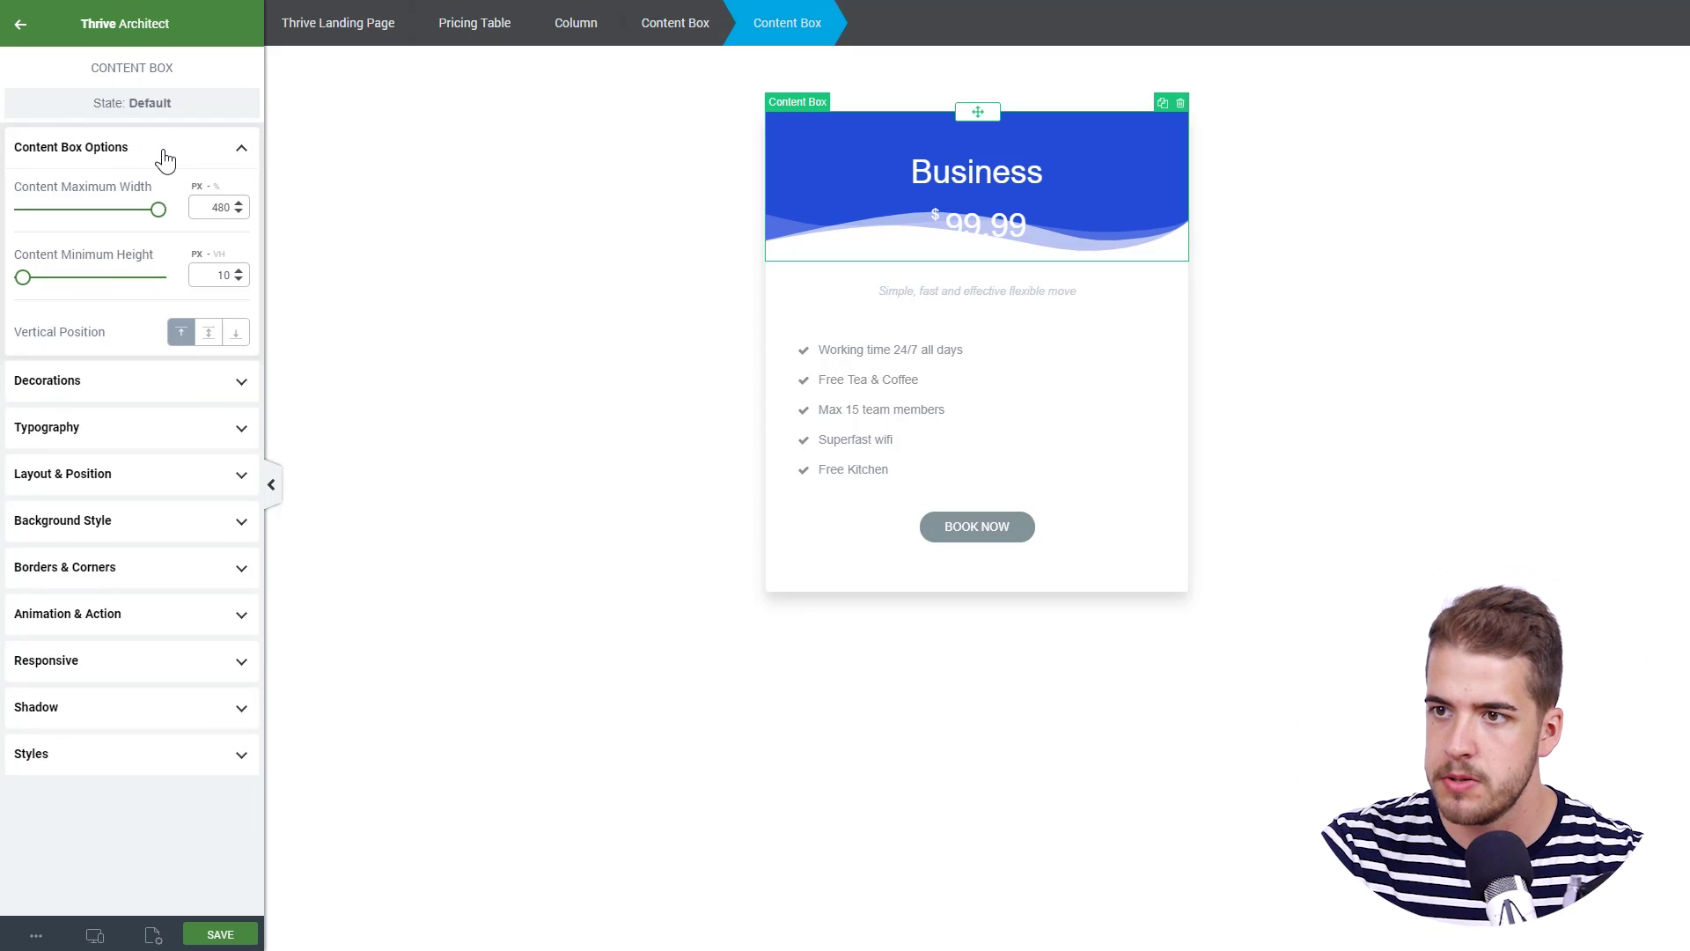
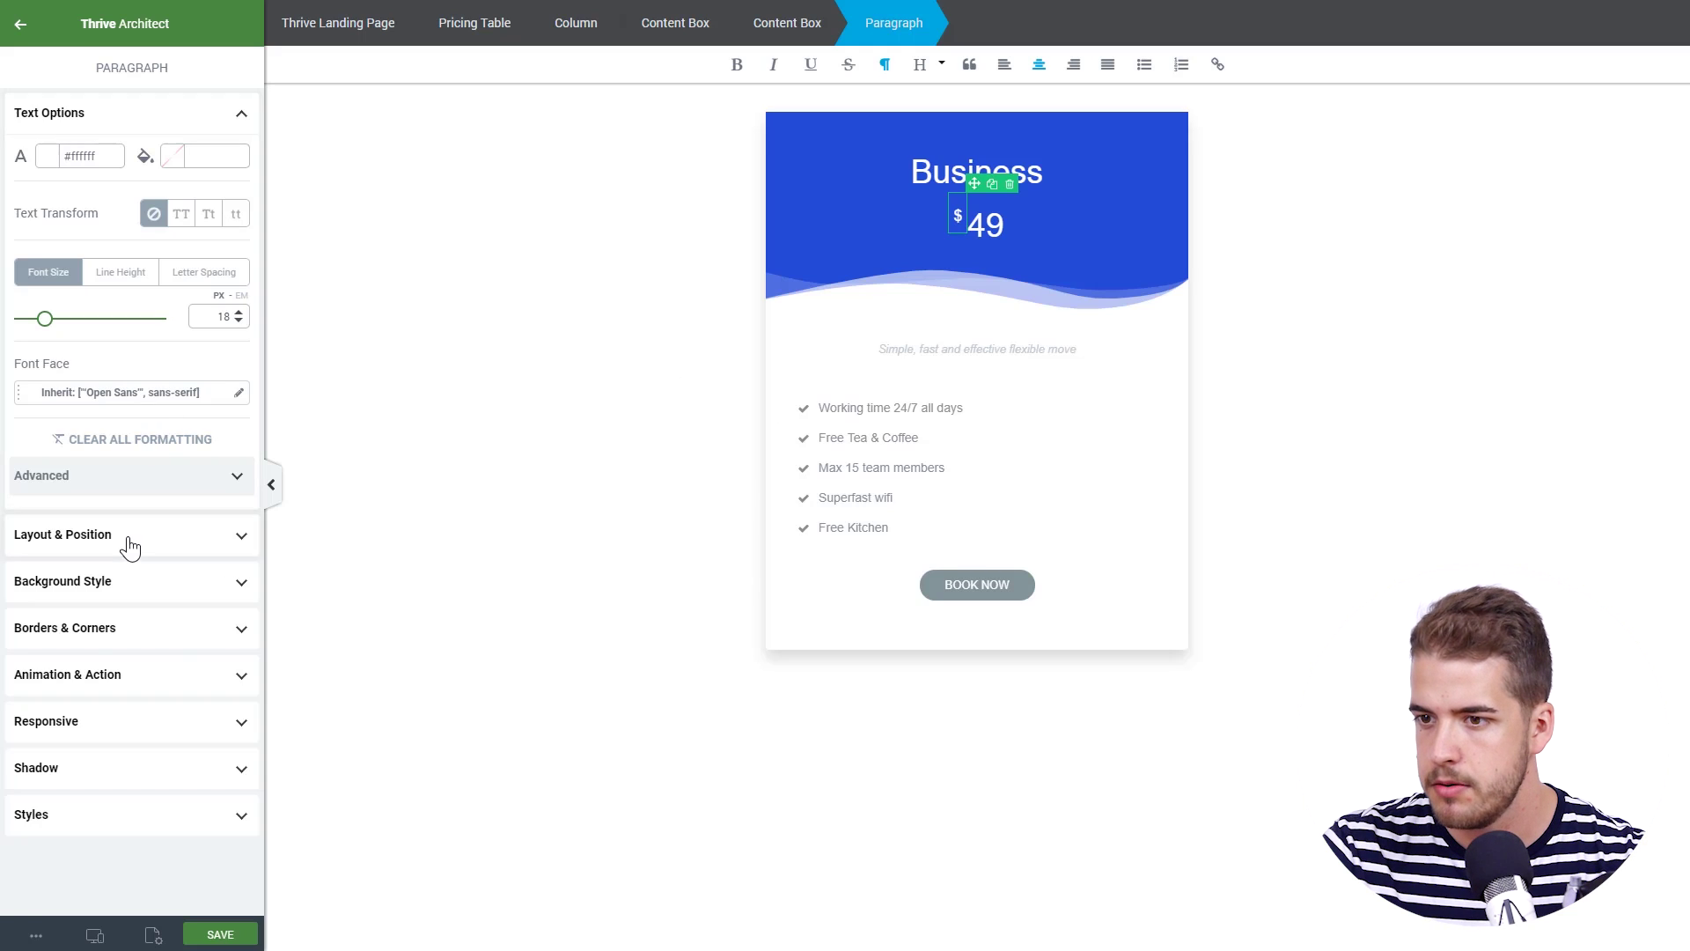
Set the top margin of the dollar sign to 13 so it lines up with the price, and deselect it.
{"action": "left_click", "coordinate": [124, 538]}
{"action": "left_click_drag", "start_coordinate": [132, 267], "coordinate": [146, 240]}
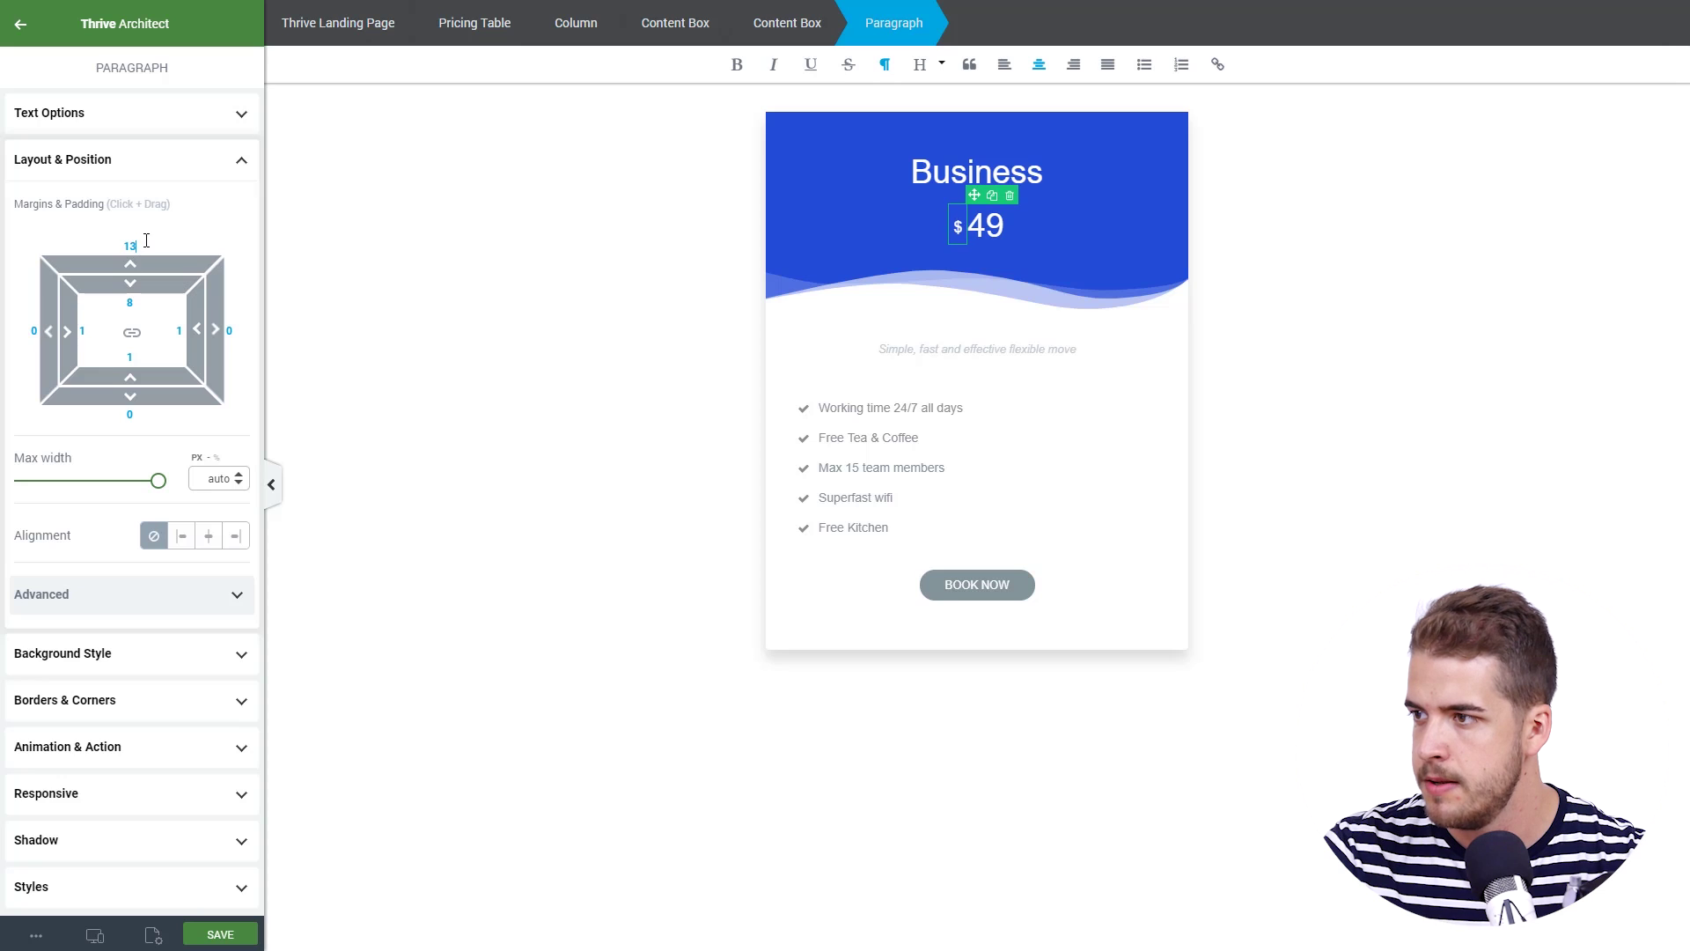
{"action": "left_click", "coordinate": [93, 119]}
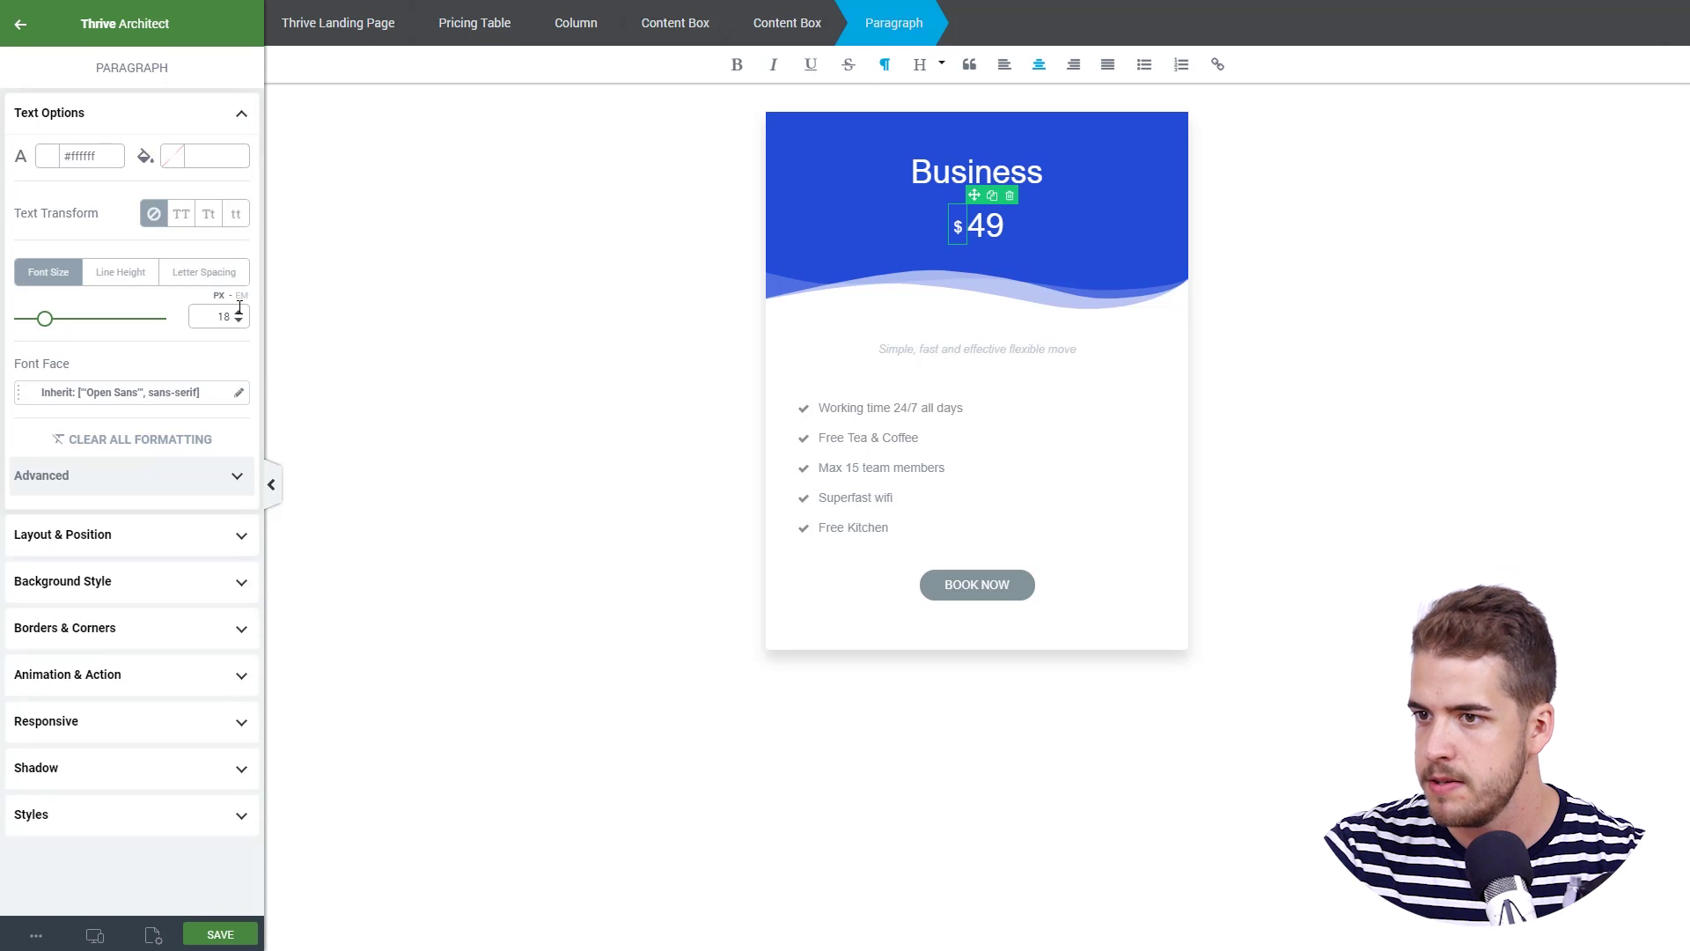
{"action": "left_click", "coordinate": [451, 322]}
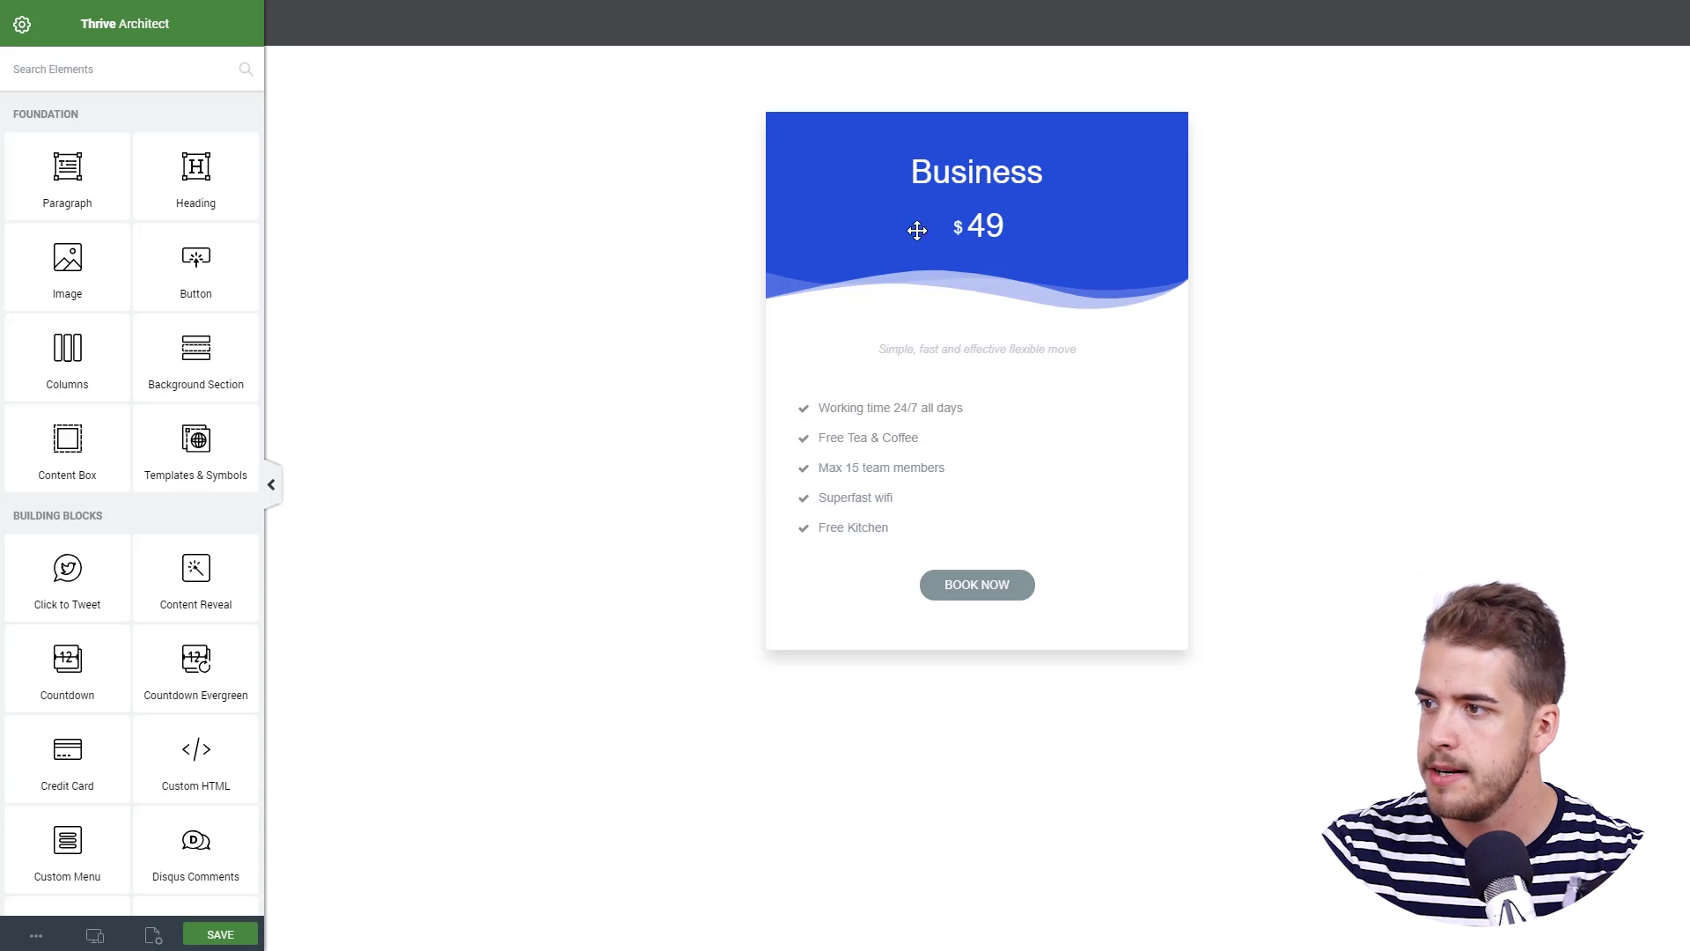
Add a linear gradient layer to the blue header content box's background and set its white start stop to 48 opacity.
{"action": "left_click", "coordinate": [852, 234]}
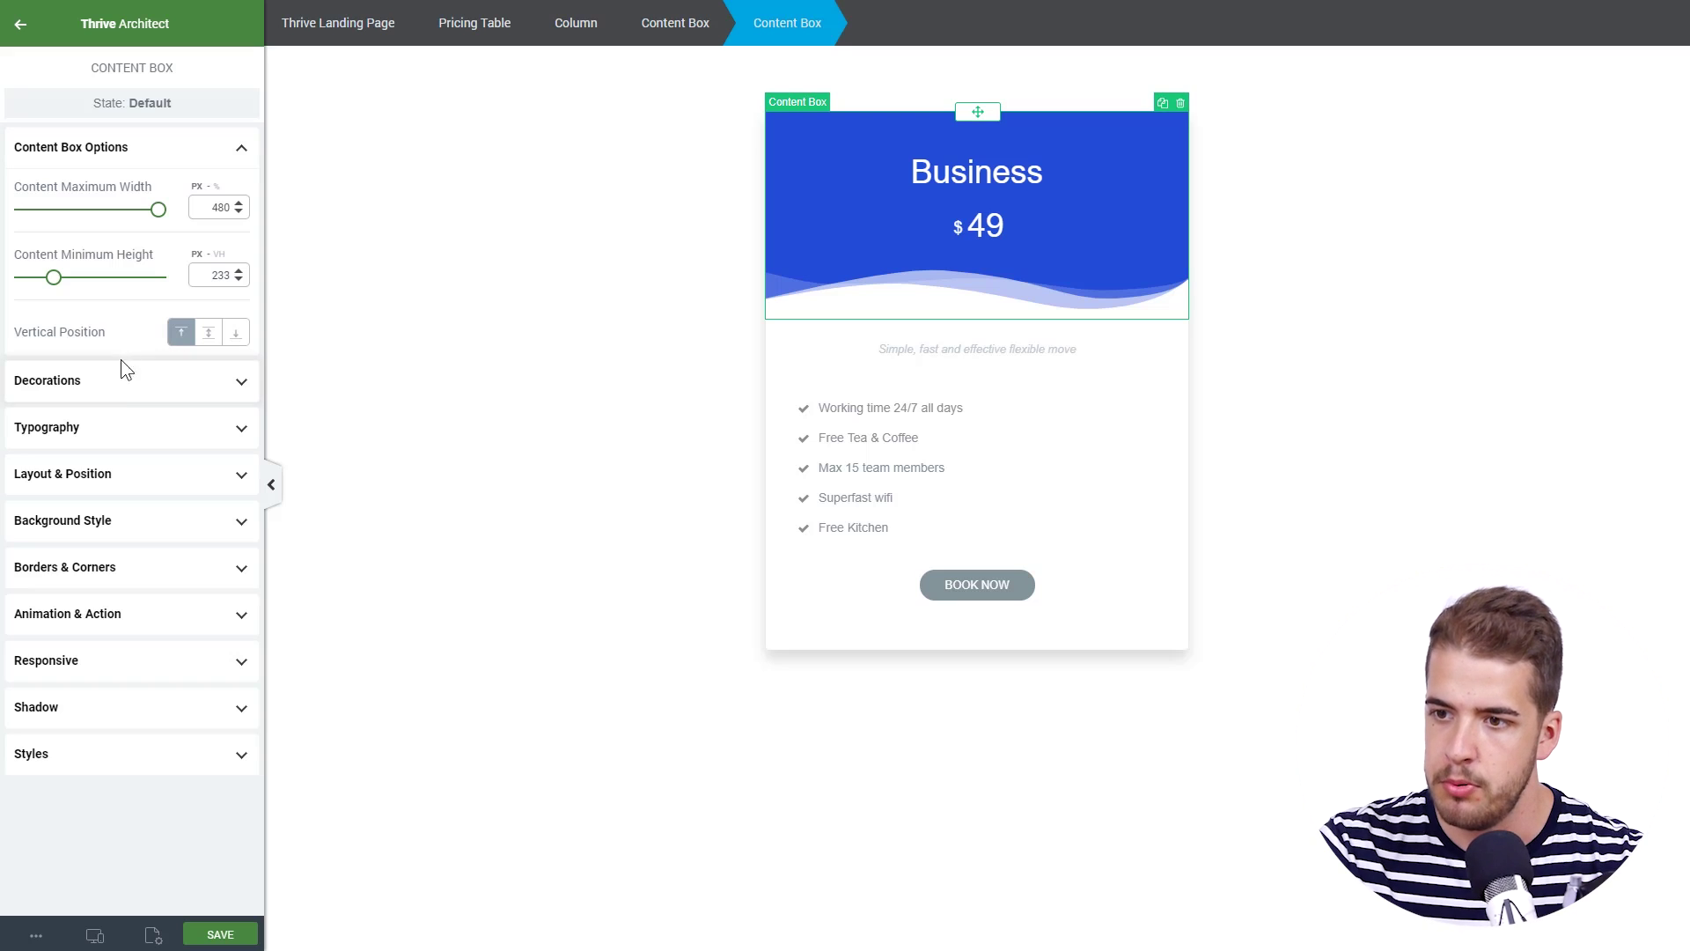
{"action": "left_click", "coordinate": [128, 523]}
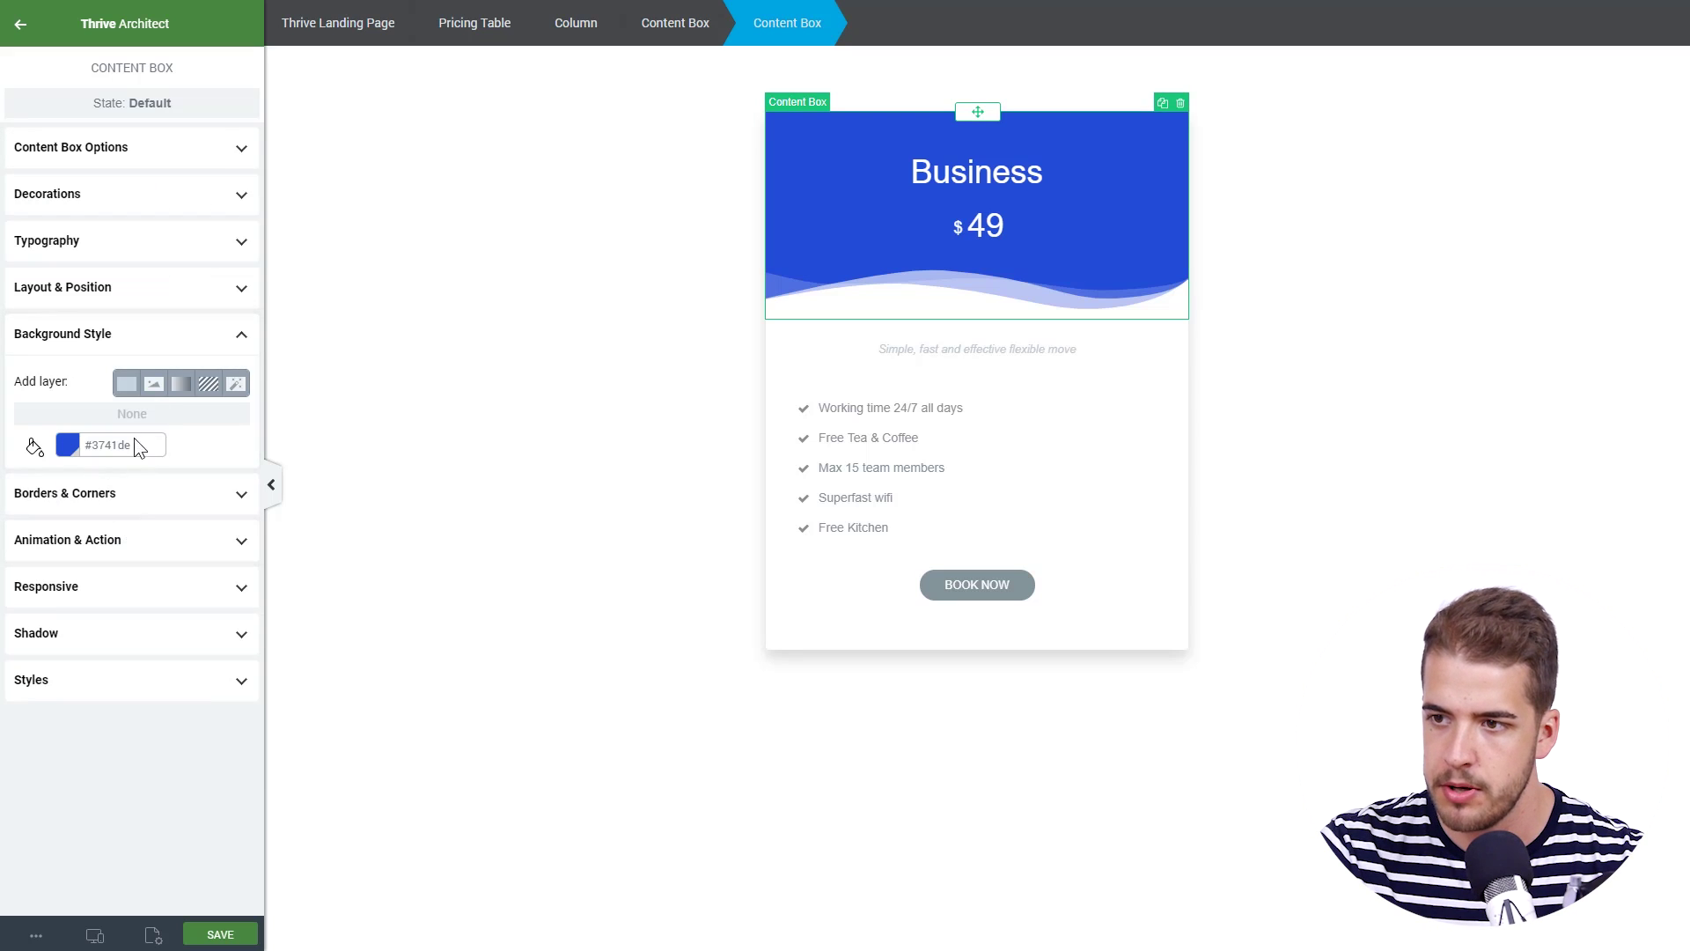
{"action": "left_click", "coordinate": [180, 383]}
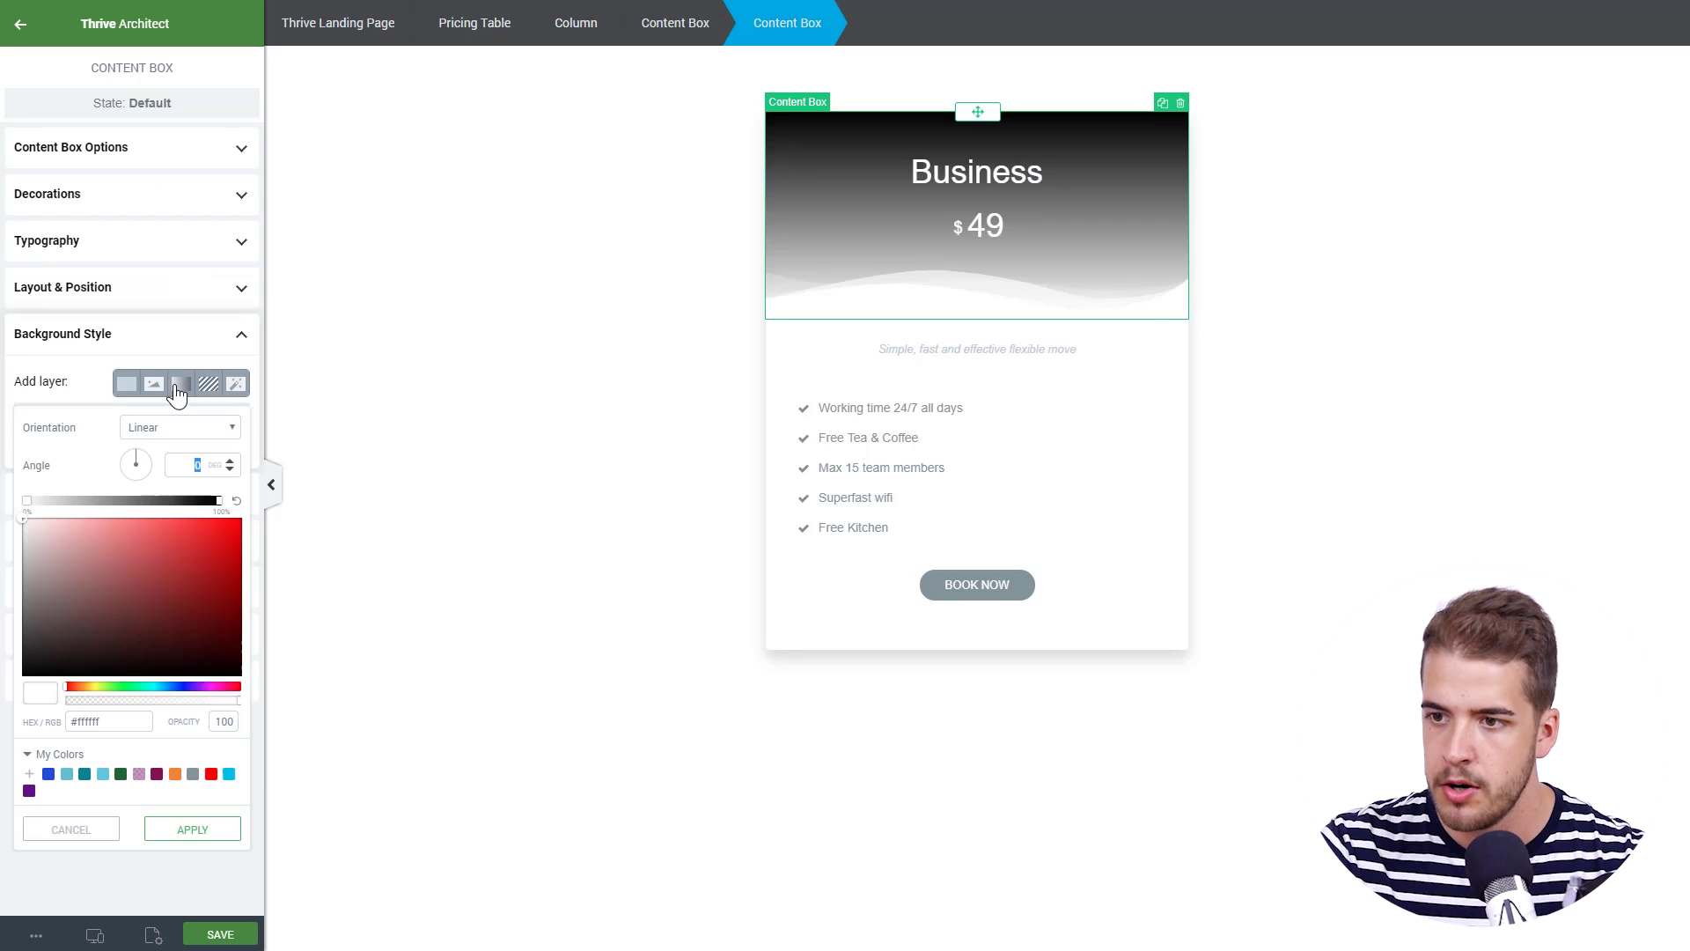
{"action": "left_click", "coordinate": [42, 506]}
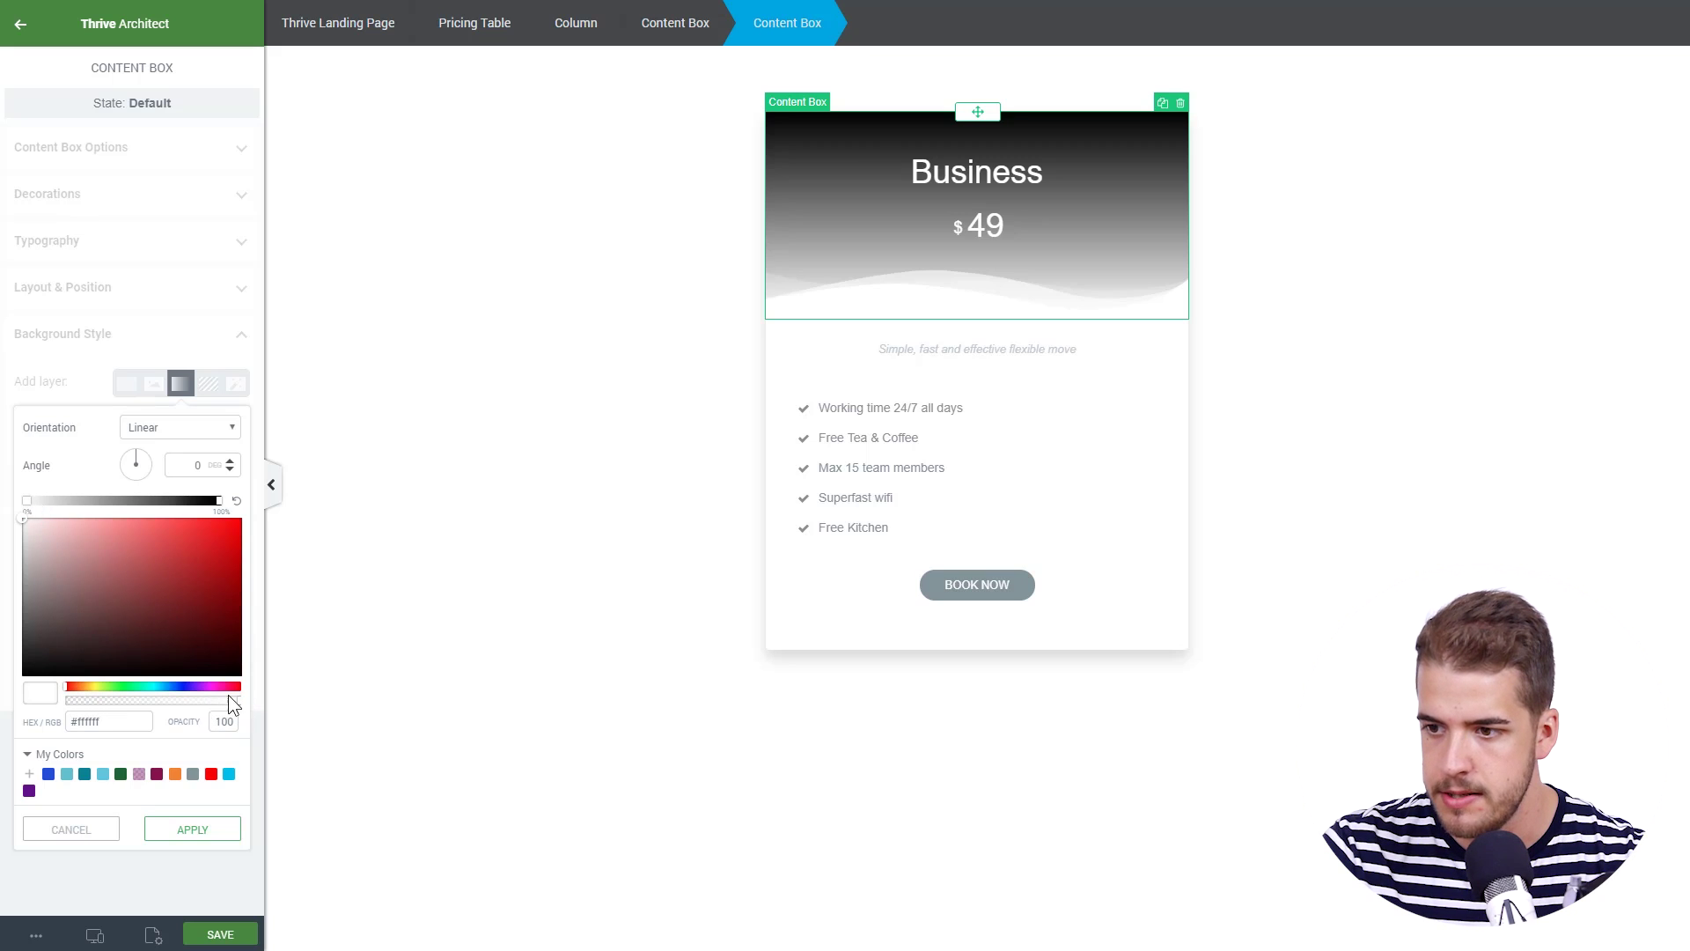
{"action": "left_click_drag", "start_coordinate": [236, 701], "coordinate": [148, 701]}
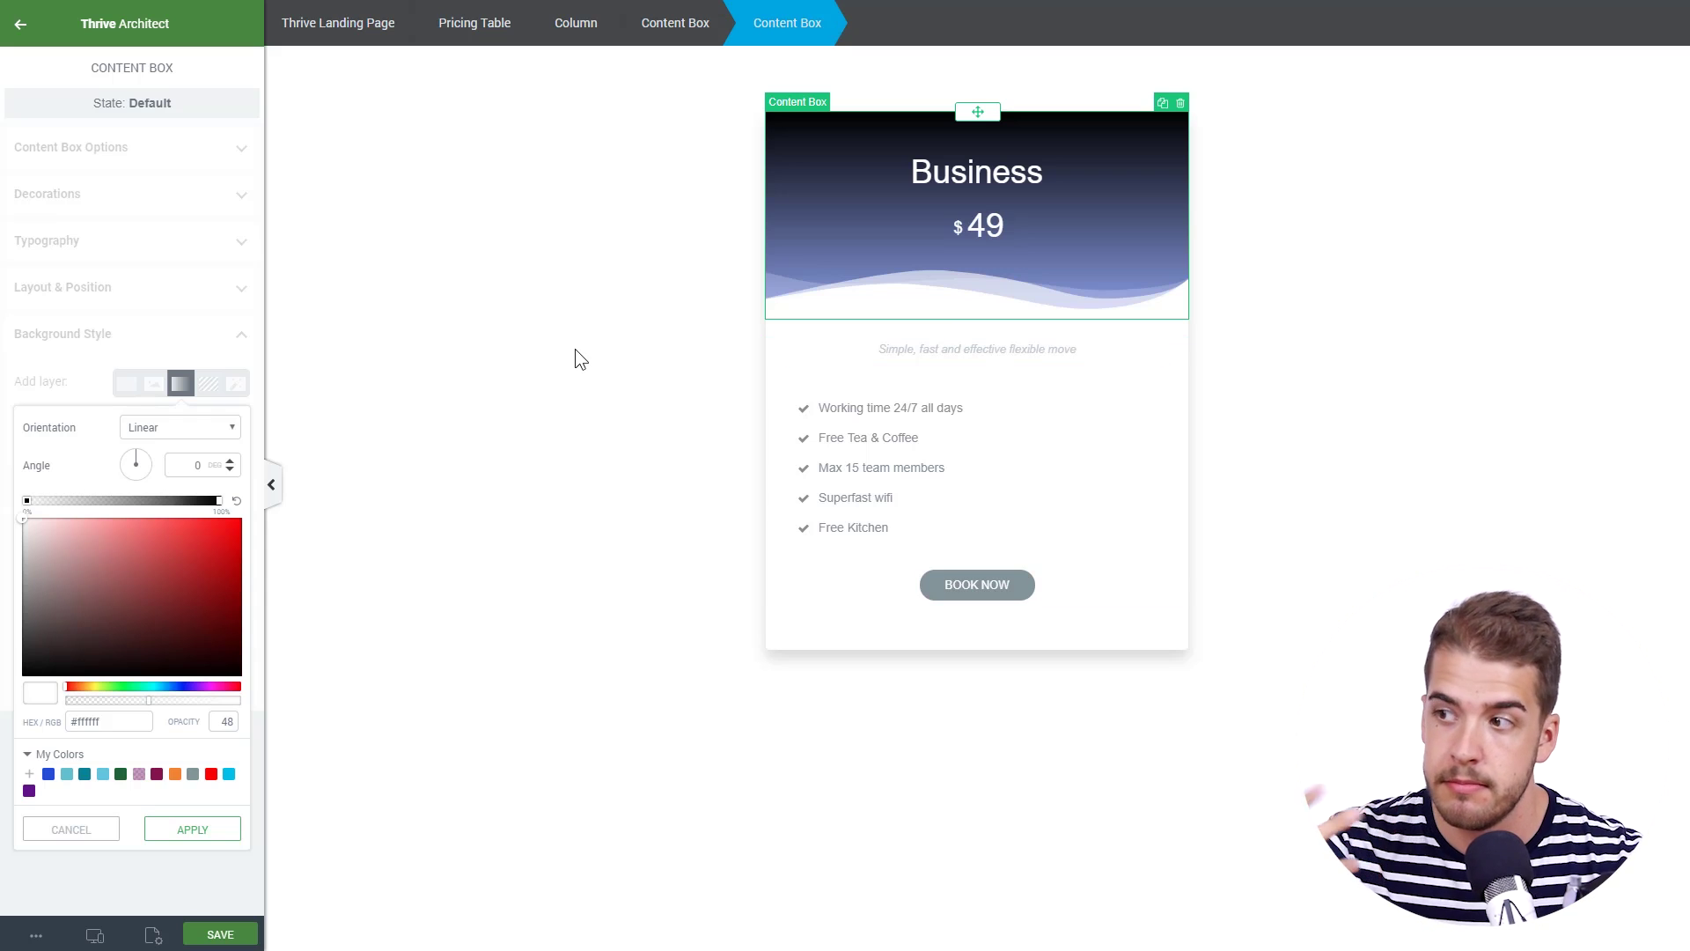
Set the black end stop of the header gradient to violet #4a02c8.
{"action": "left_click", "coordinate": [218, 500]}
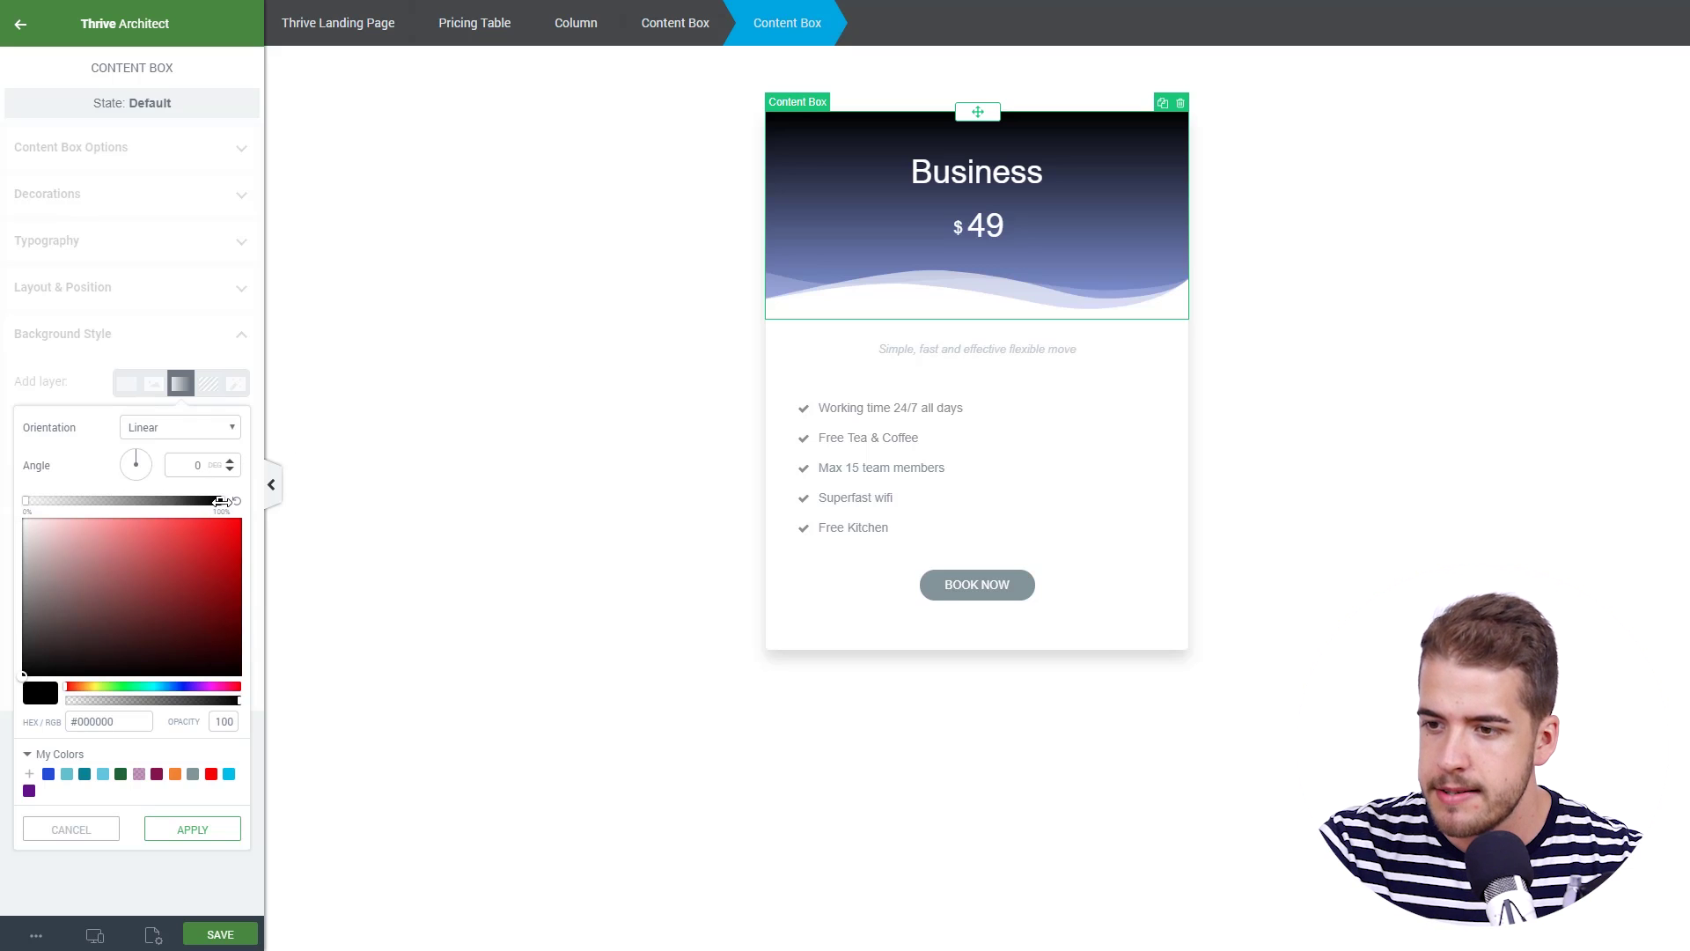
{"action": "left_click", "coordinate": [192, 687]}
{"action": "left_click", "coordinate": [239, 552]}
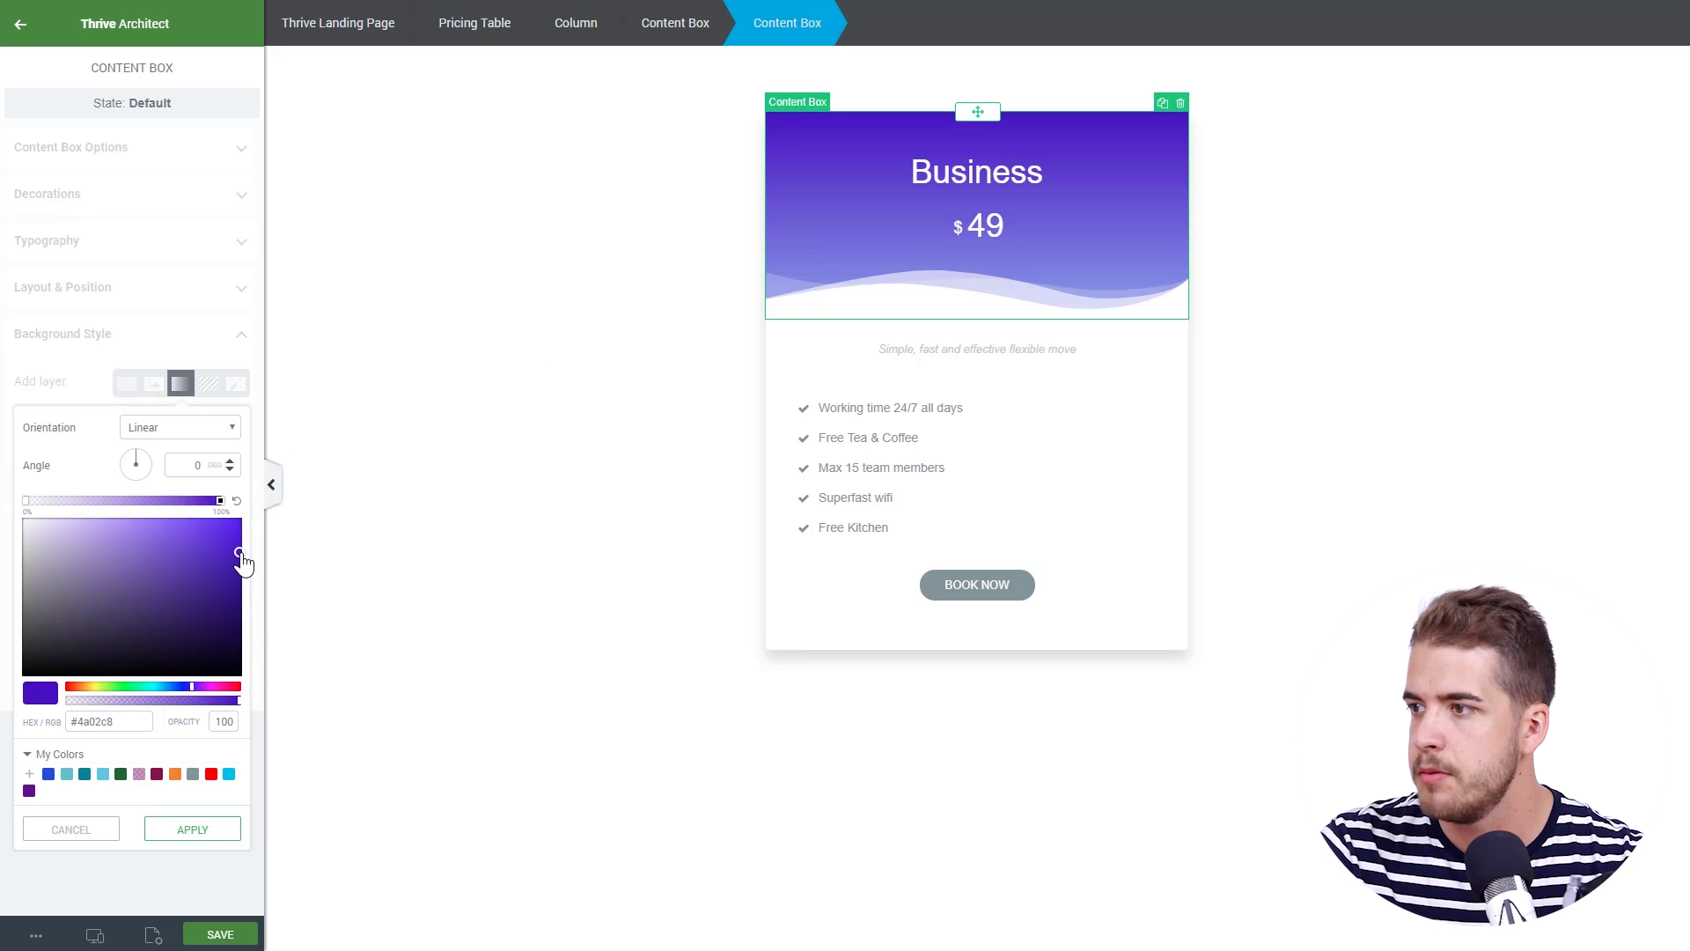
Set the start stop of the header gradient to the blue #3741de.
{"action": "left_click", "coordinate": [26, 500]}
{"action": "left_click", "coordinate": [182, 686]}
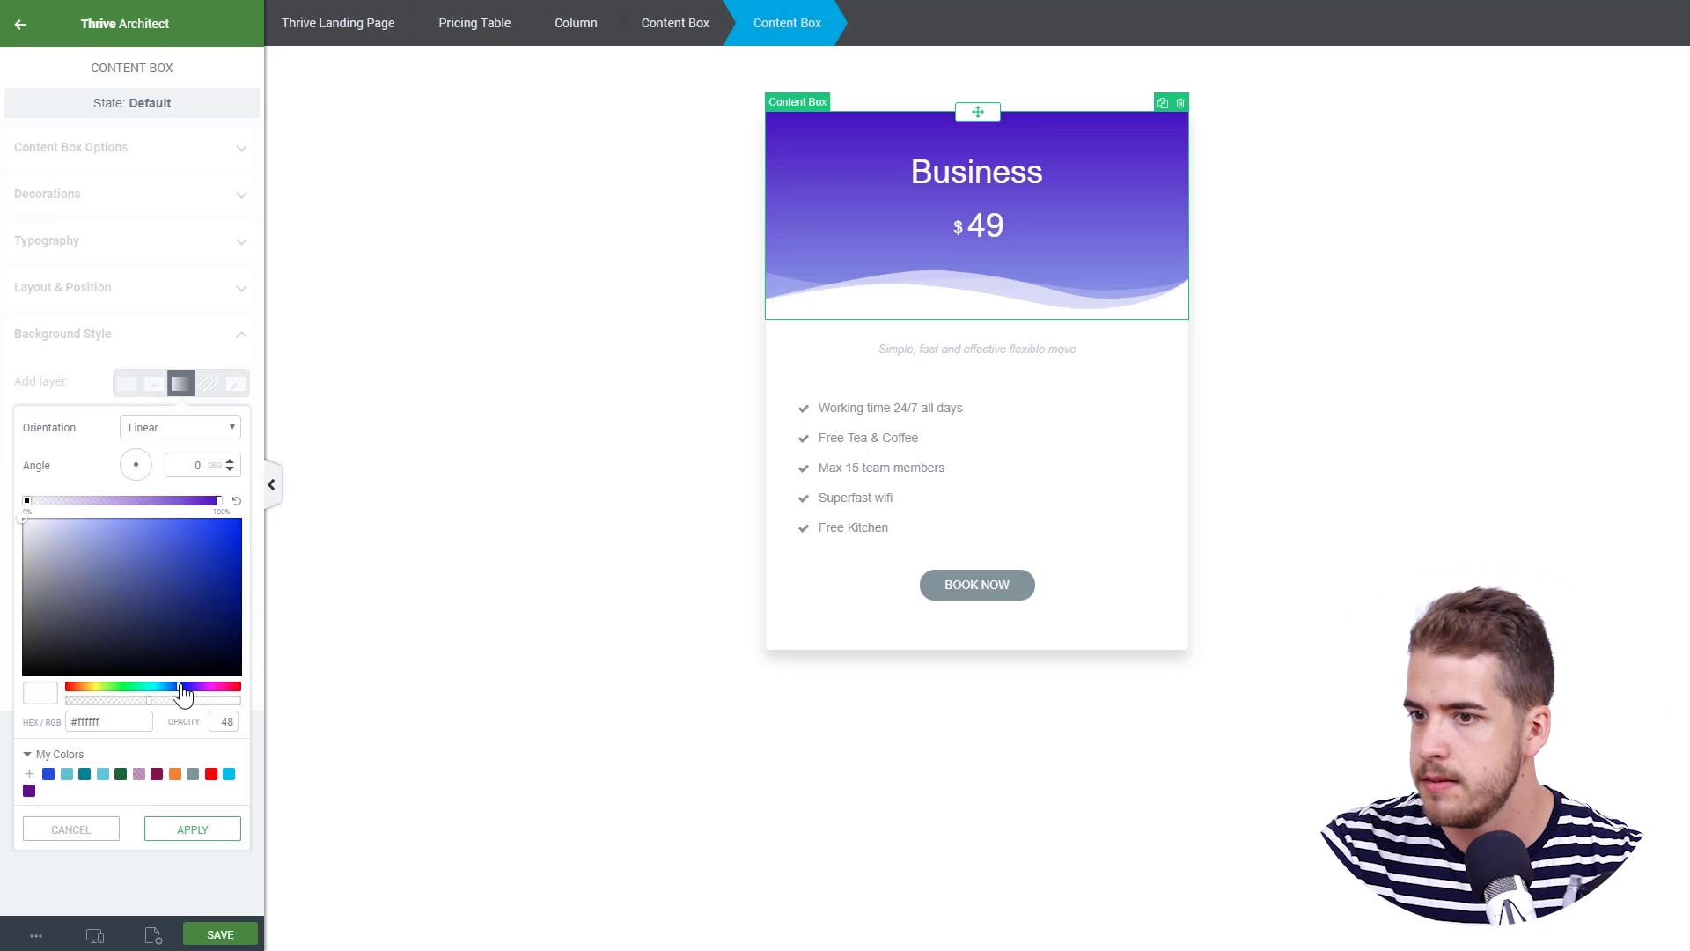
{"action": "left_click", "coordinate": [119, 721]}
{"action": "type", "text": "#3741de"}
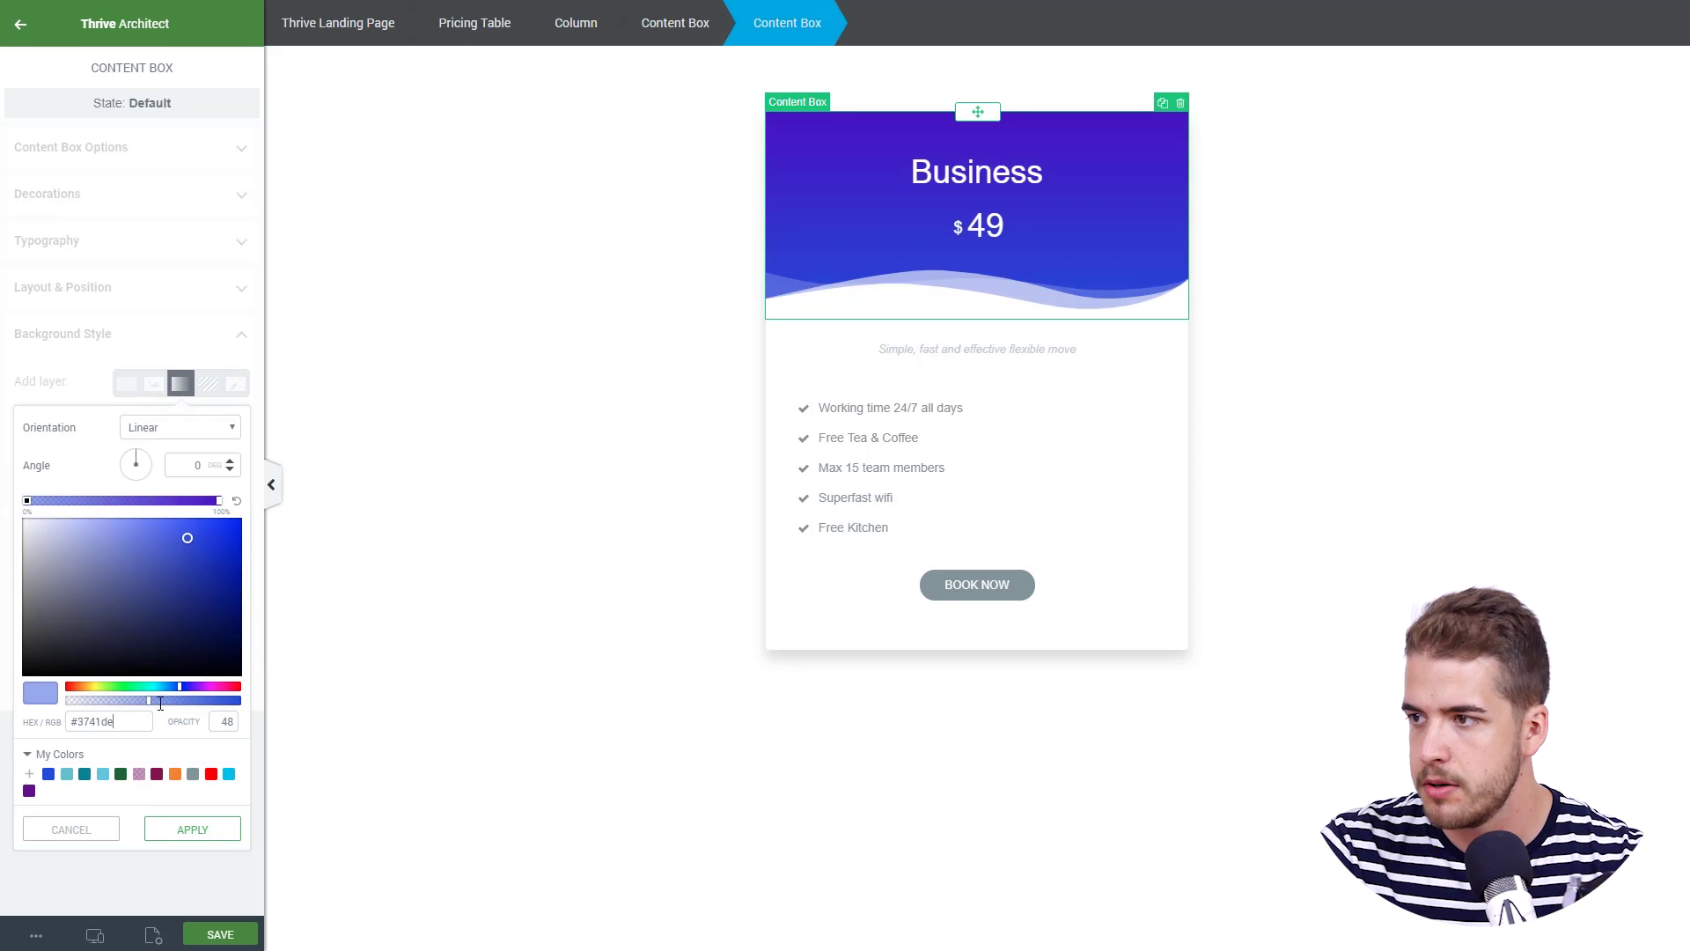
Change the gradient's end stop to purple #7c04cb, apply the gradient and deselect the header box.
{"action": "left_click", "coordinate": [218, 500]}
{"action": "left_click", "coordinate": [200, 687]}
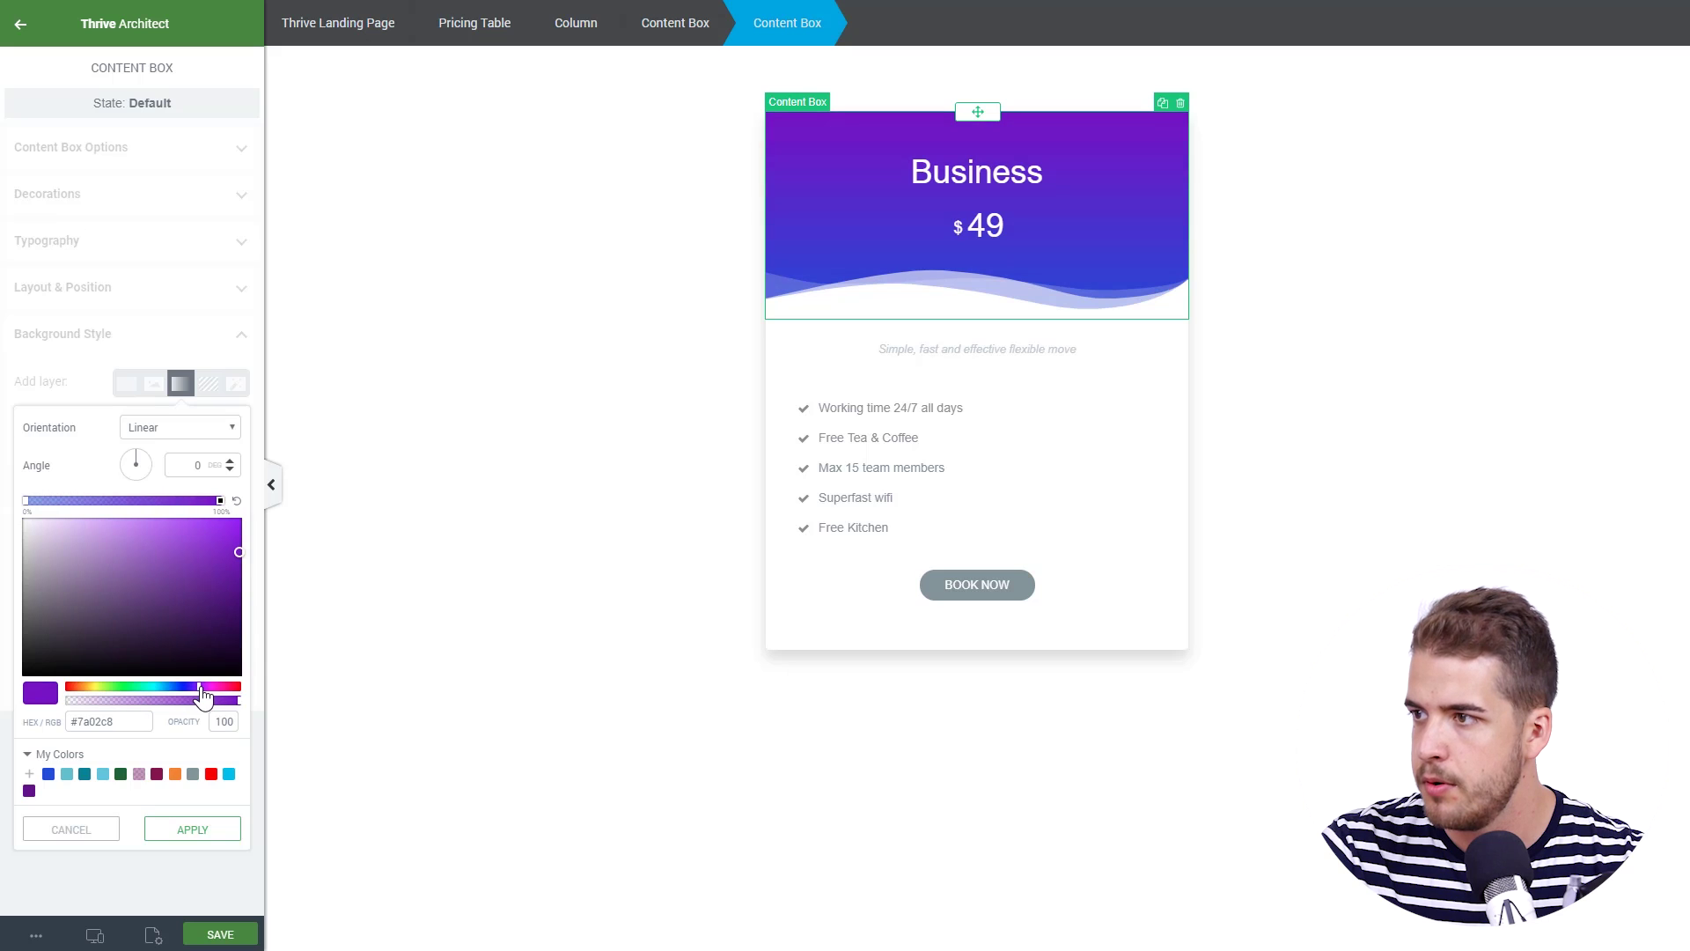
{"action": "left_click", "coordinate": [238, 560]}
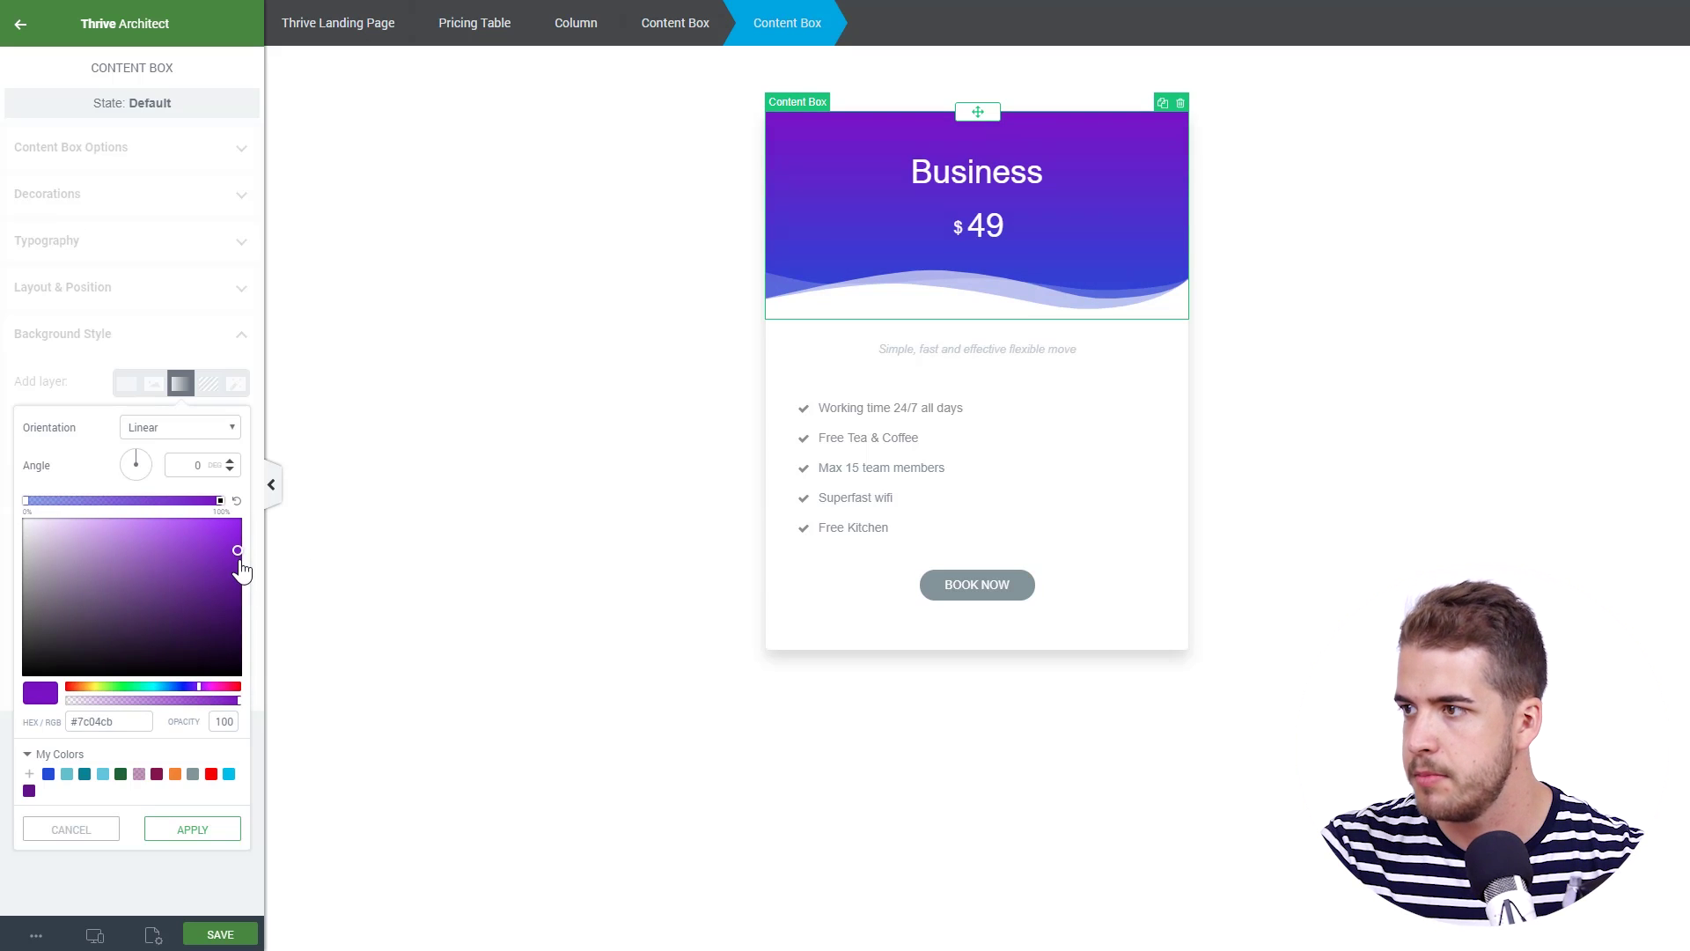
{"action": "left_click", "coordinate": [209, 833]}
{"action": "left_click", "coordinate": [435, 657]}
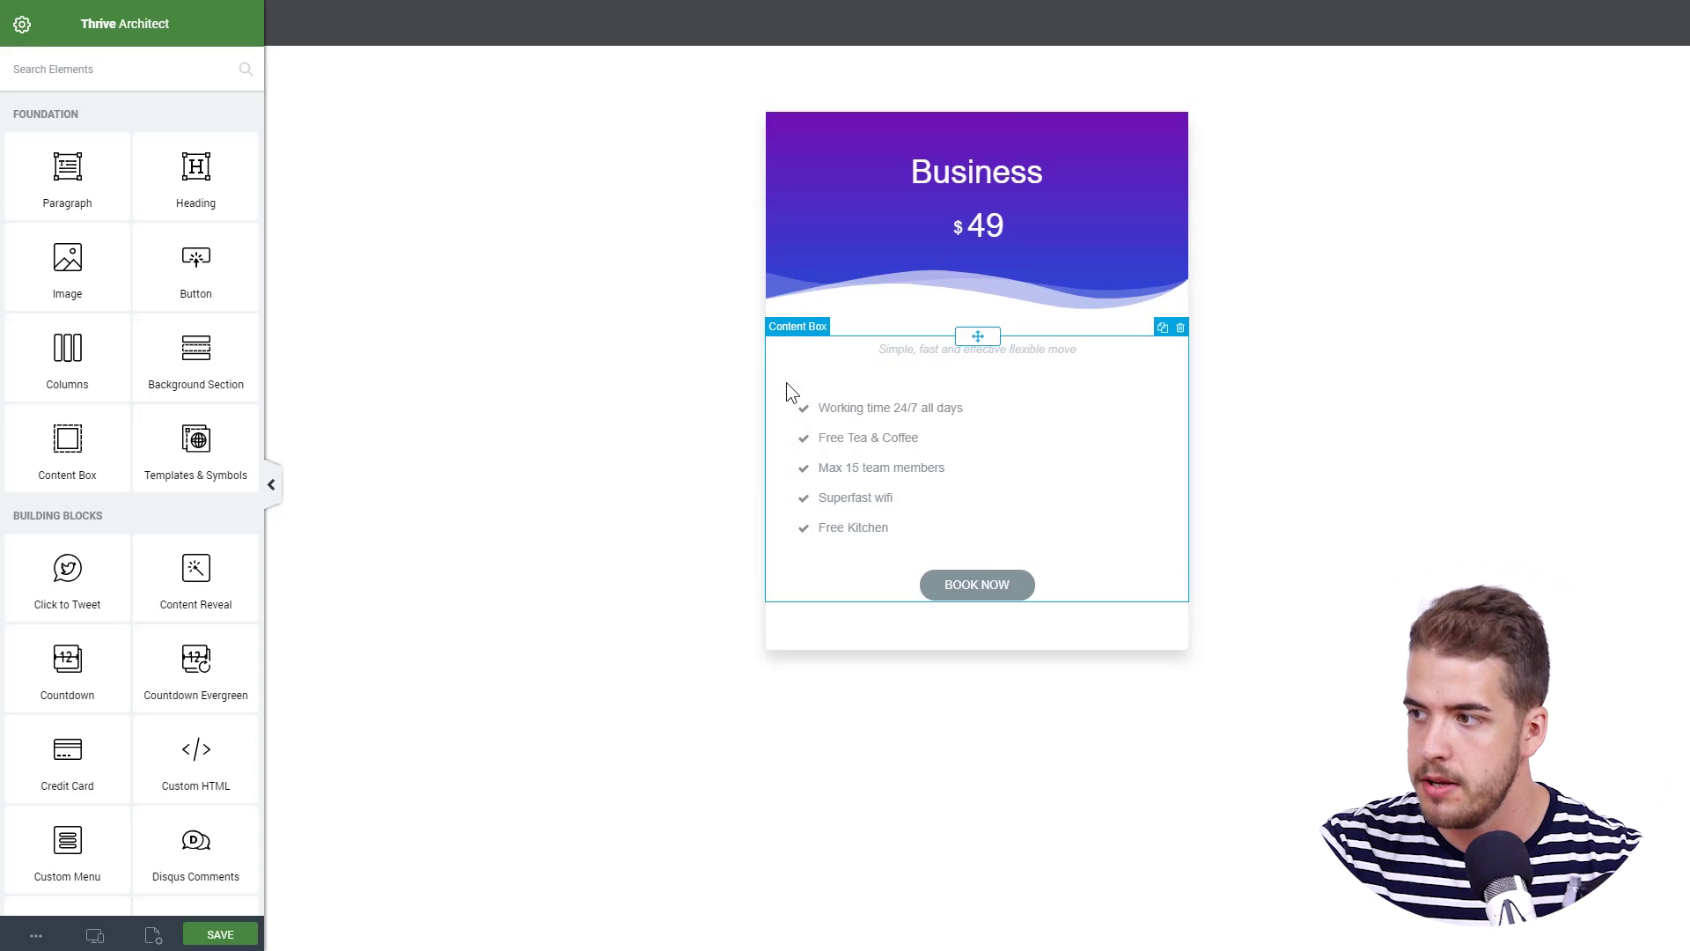
Set the text color of the "Simple, fast and effective flexible move" paragraph to #000000.
{"action": "left_click", "coordinate": [925, 351]}
{"action": "left_click", "coordinate": [137, 120]}
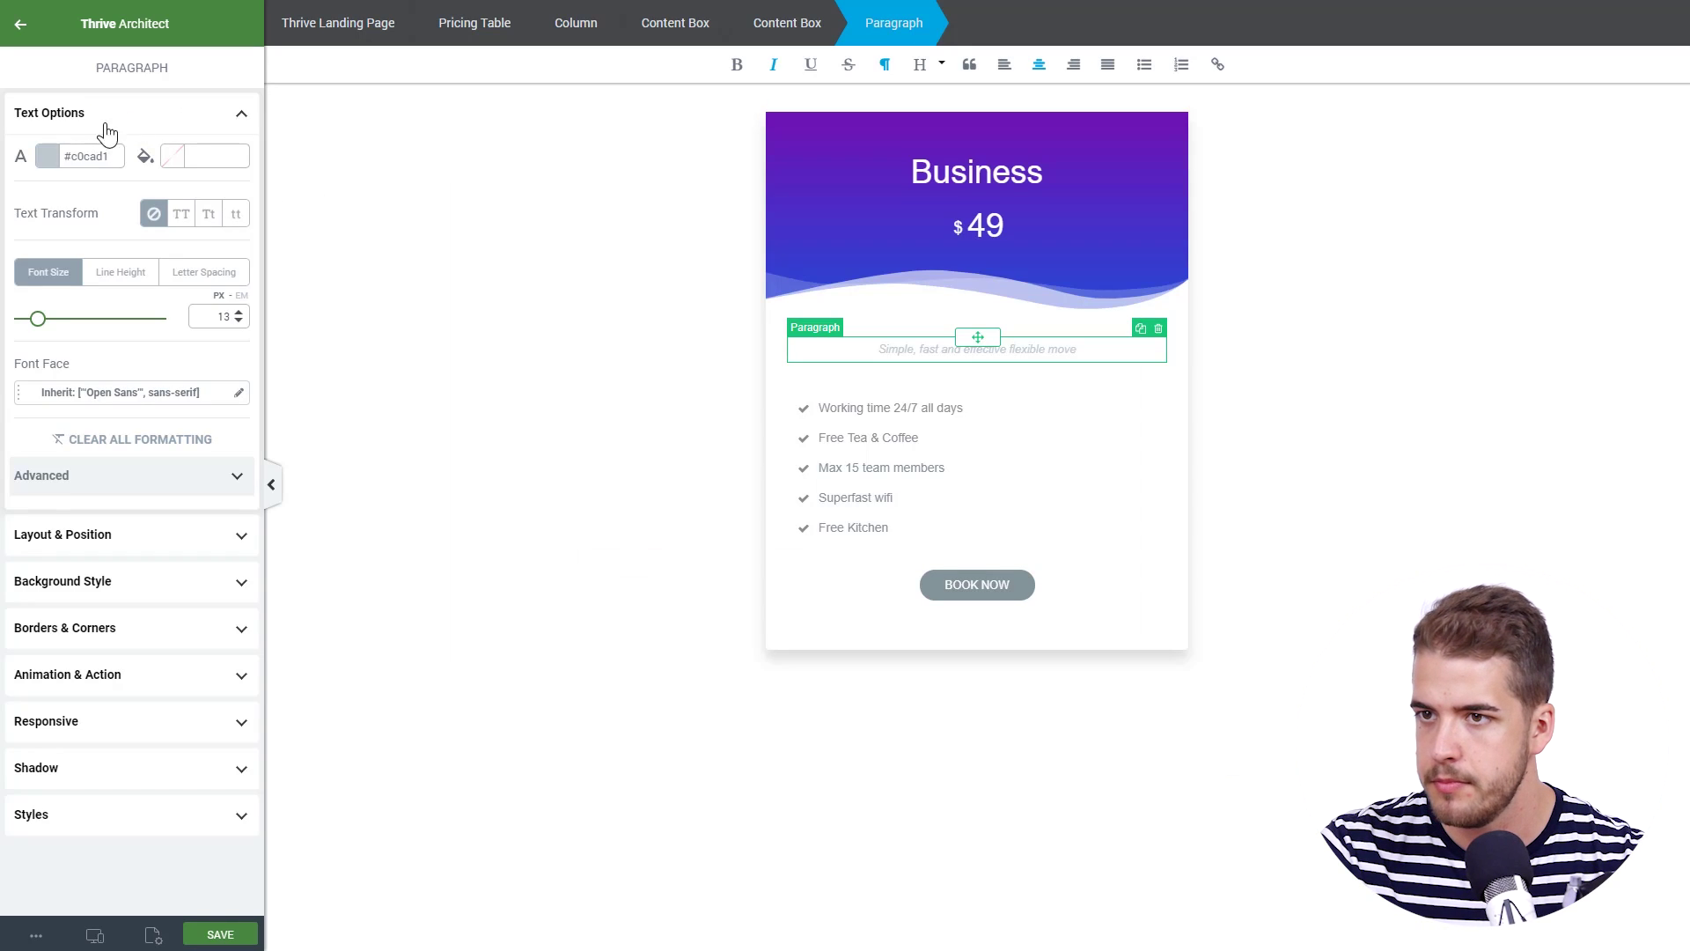
{"action": "left_click", "coordinate": [48, 156]}
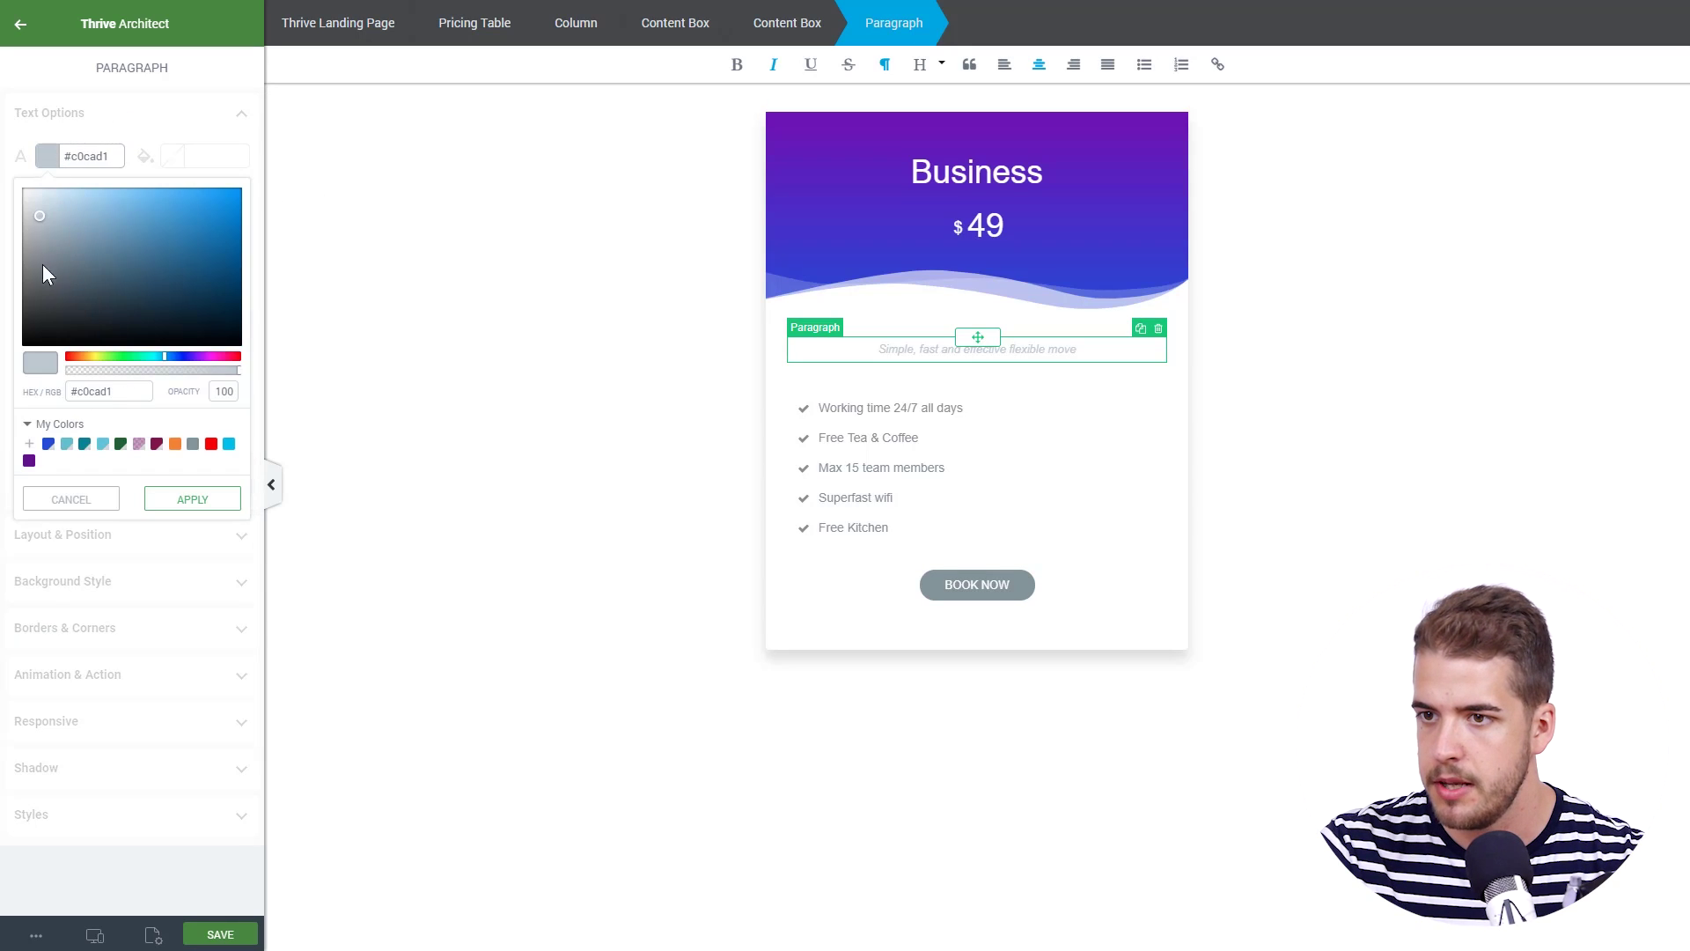
{"action": "left_click", "coordinate": [194, 499]}
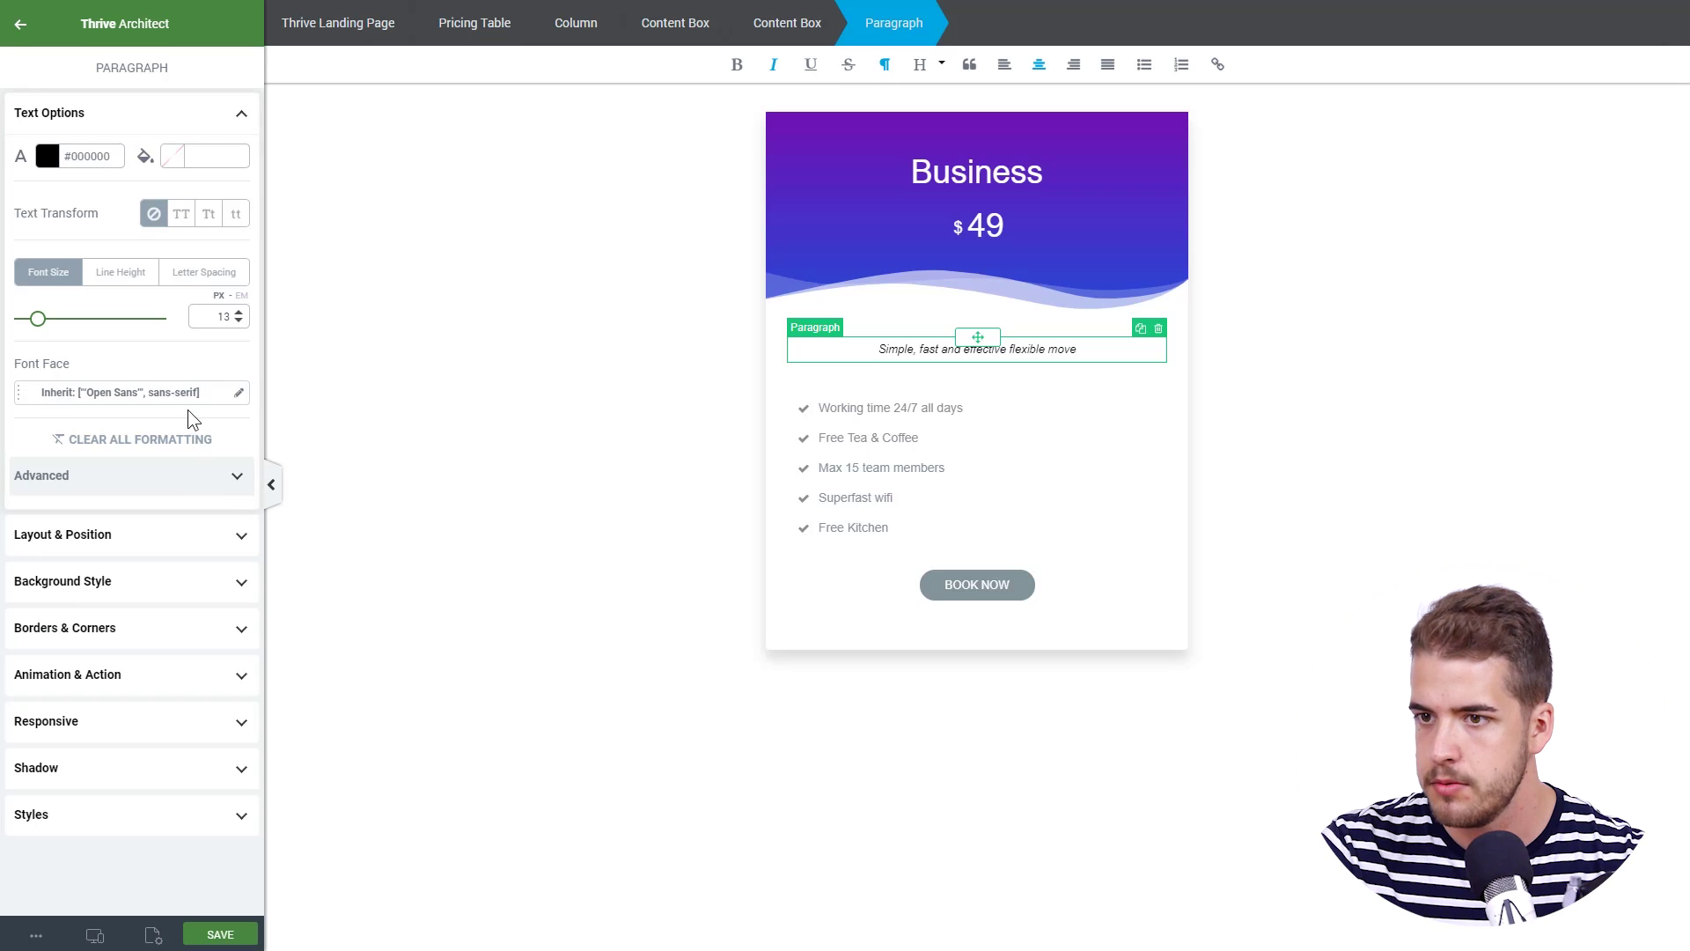
Make the whole tagline bold instead of italic and set its font size to 14 px.
{"action": "triple_click", "coordinate": [976, 348]}
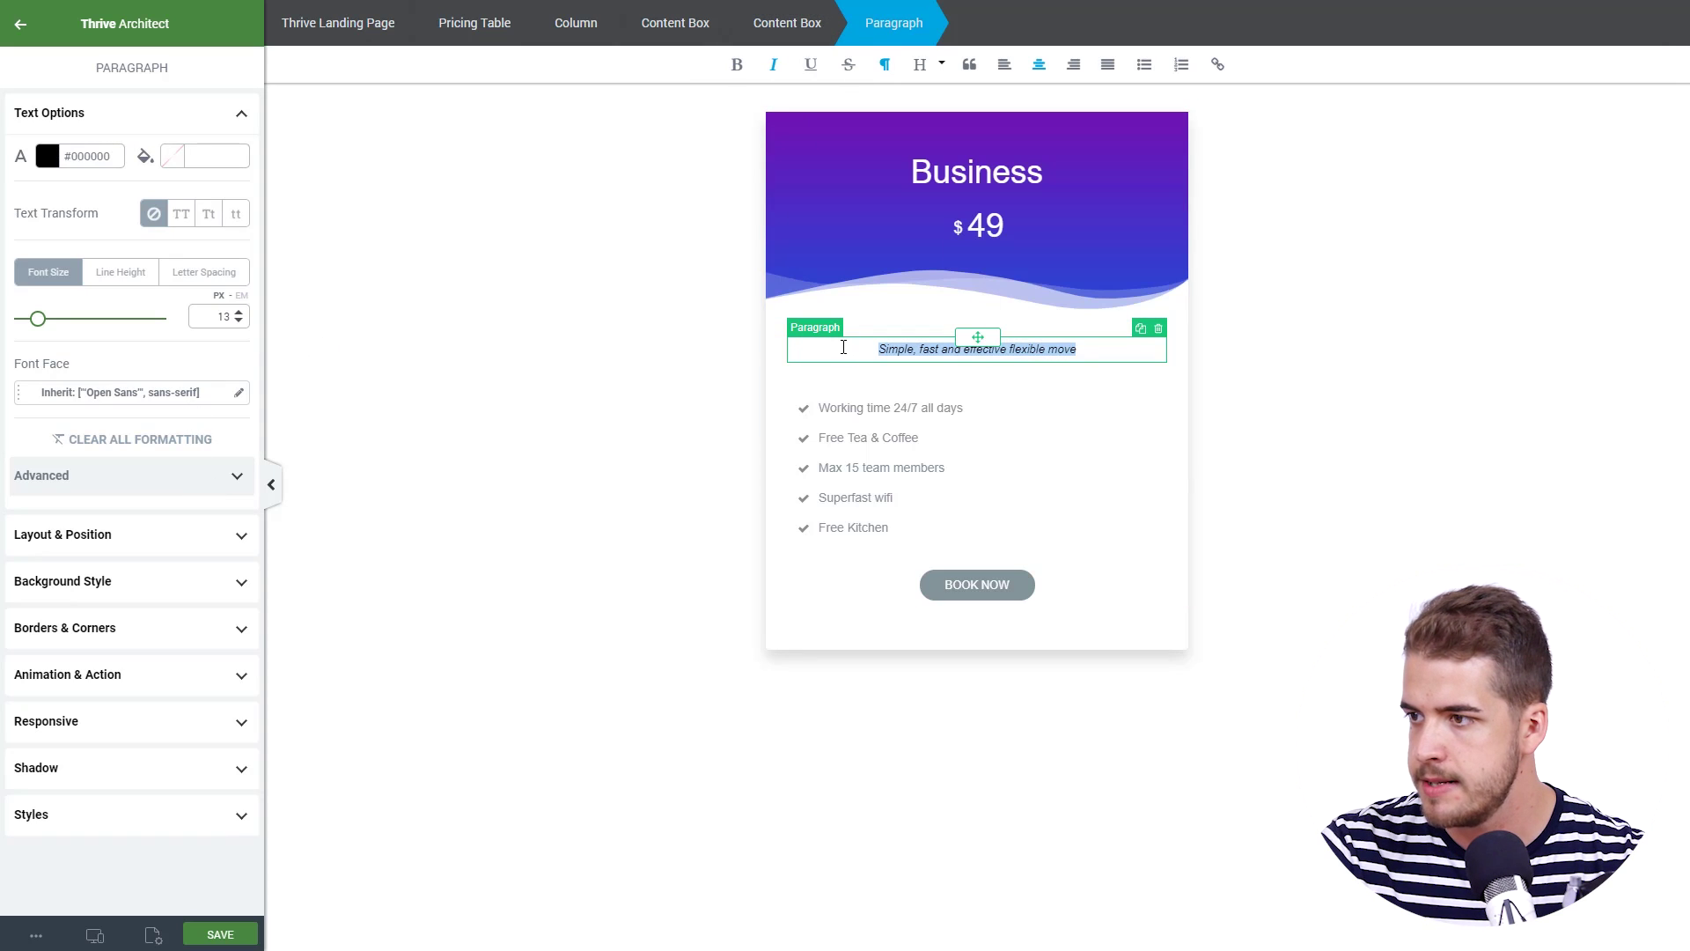
{"action": "key", "text": "ctrl+b"}
{"action": "left_click", "coordinate": [774, 66]}
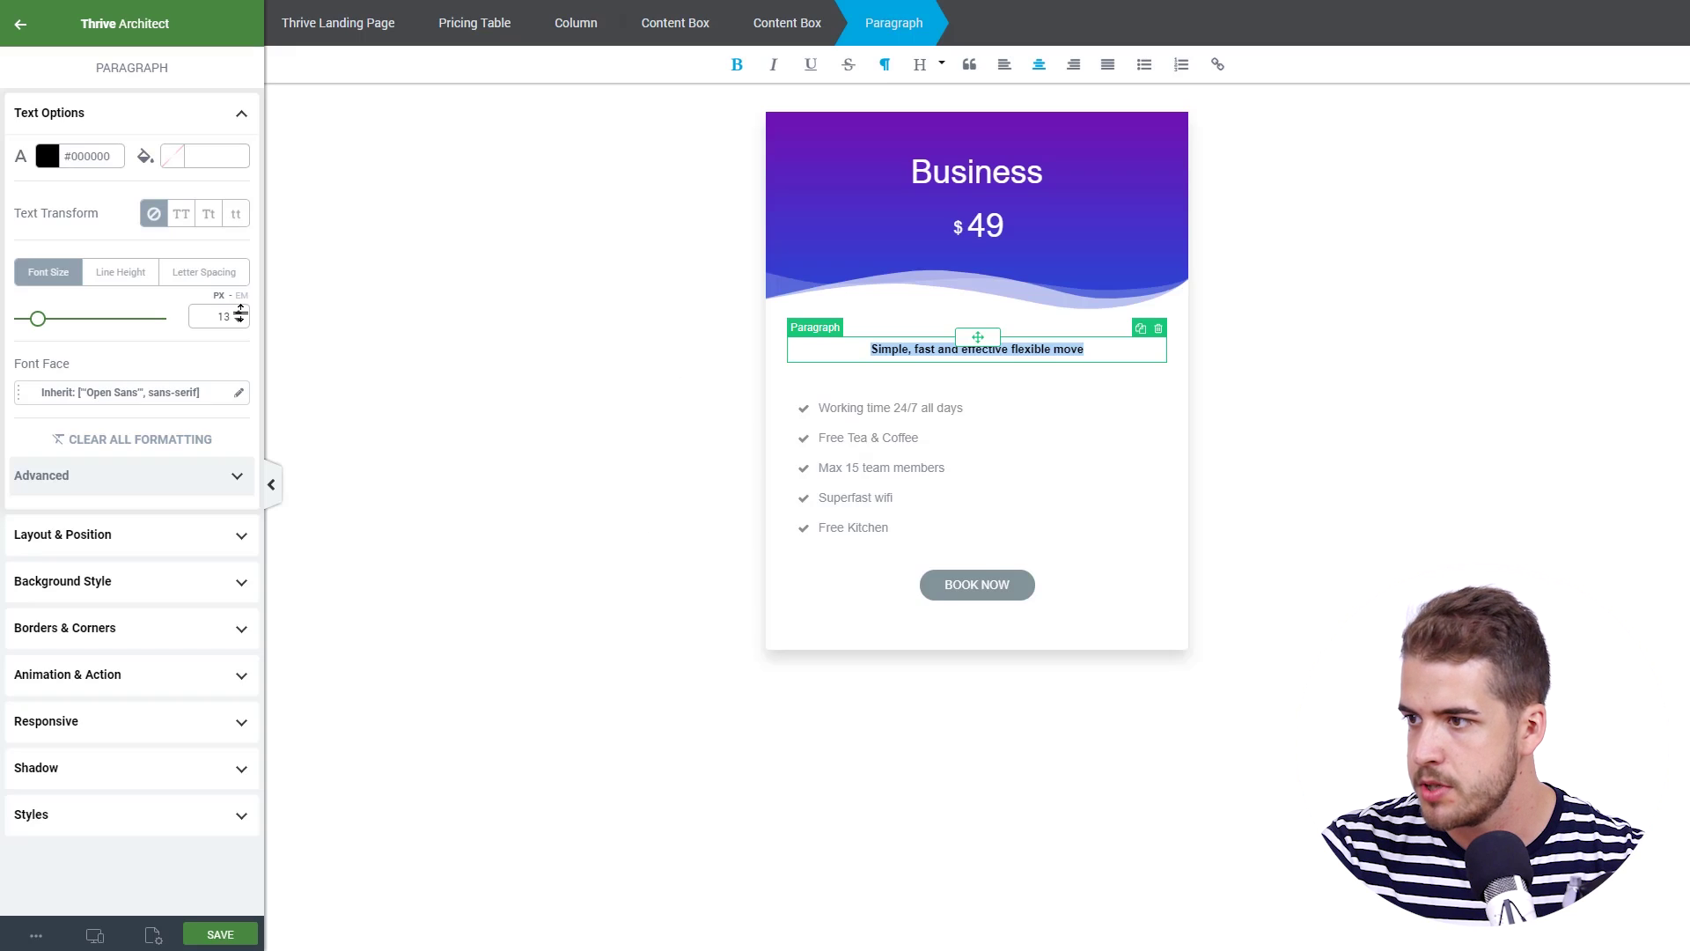
{"action": "scroll", "coordinate": [241, 313], "scroll_direction": "down", "scroll_amount": 2}
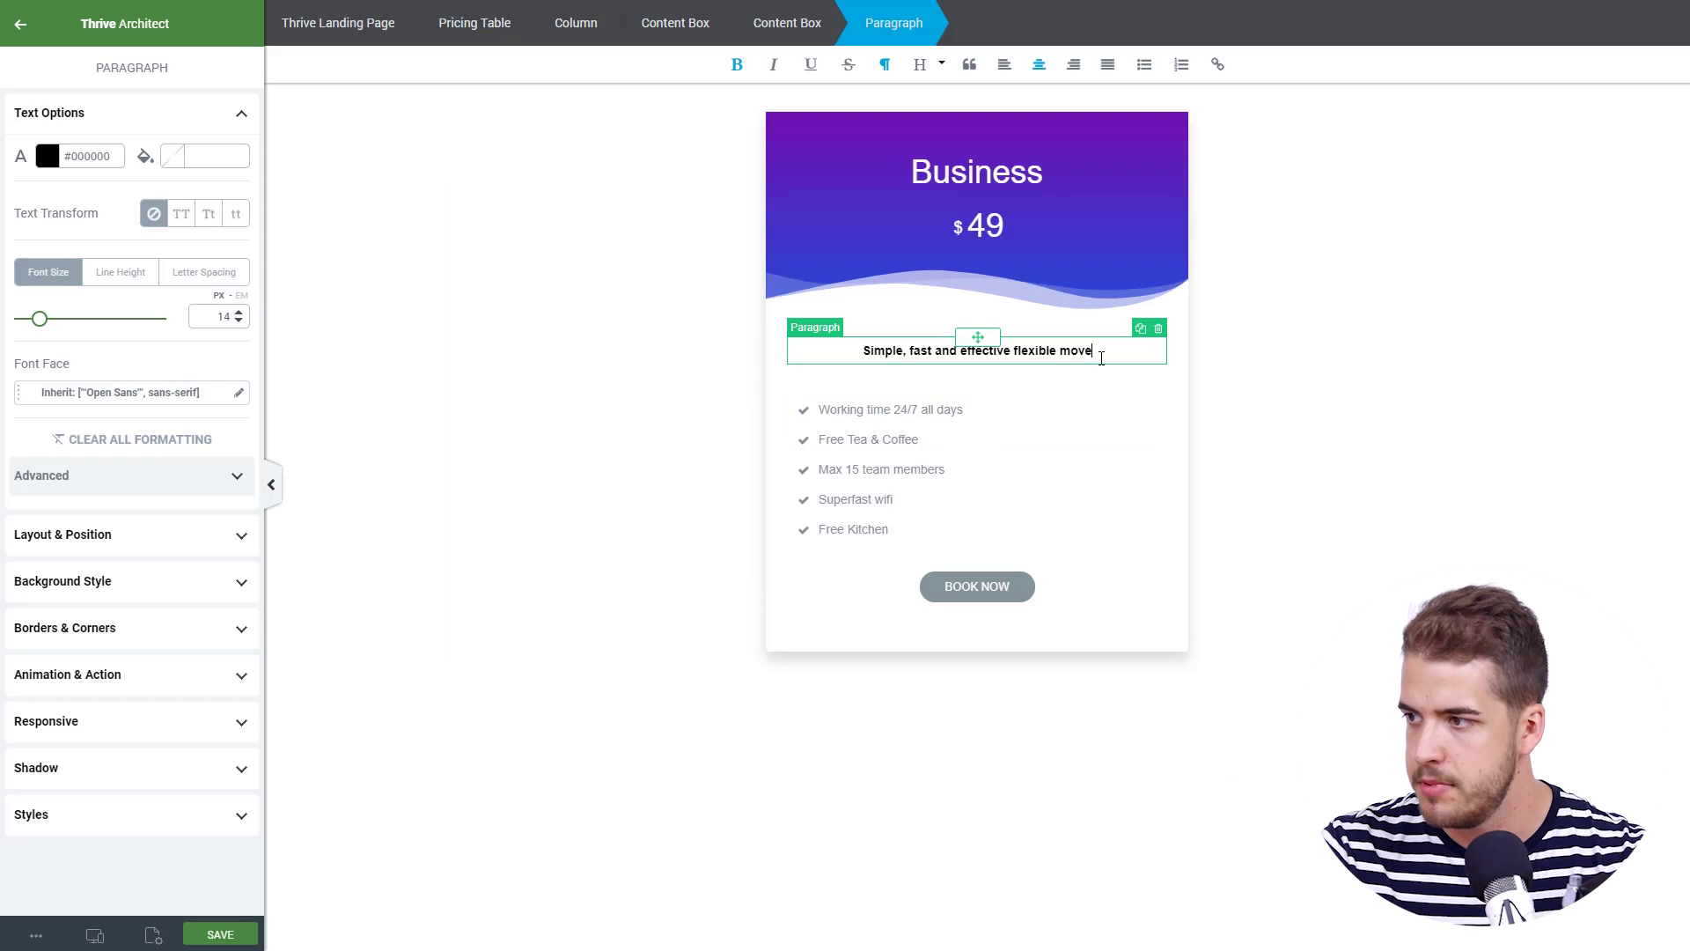
Append "whose may" to the tagline and align its text left.
{"action": "type", "text": "whose may"}
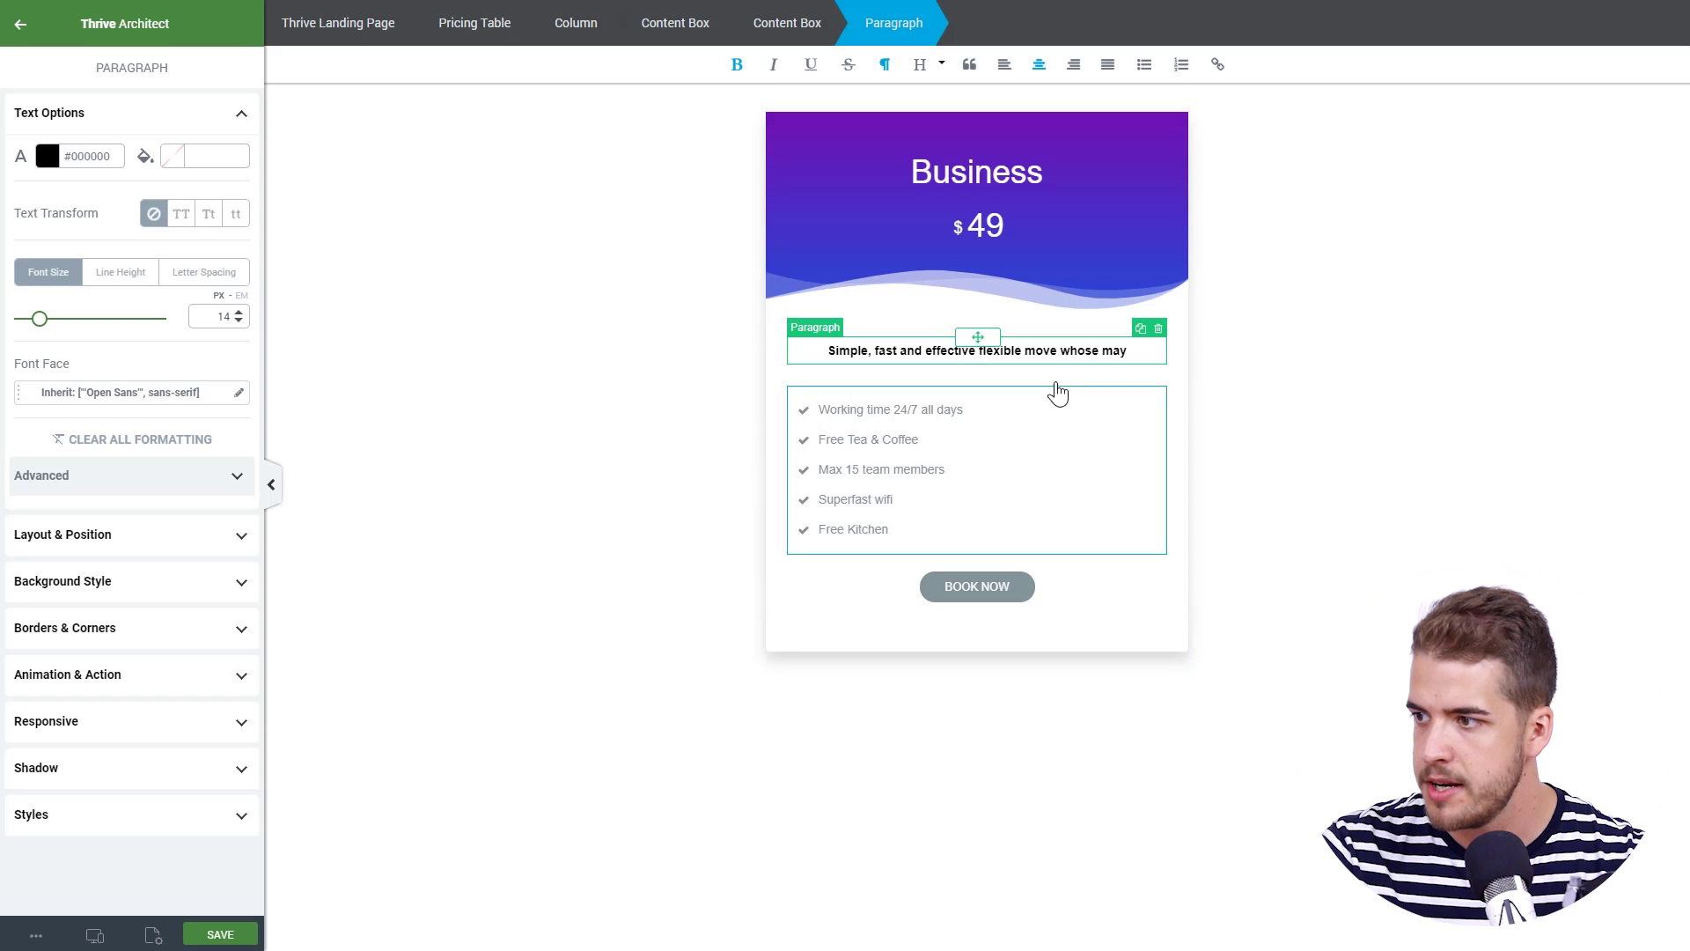
{"action": "left_click_drag", "start_coordinate": [1136, 352], "coordinate": [705, 366]}
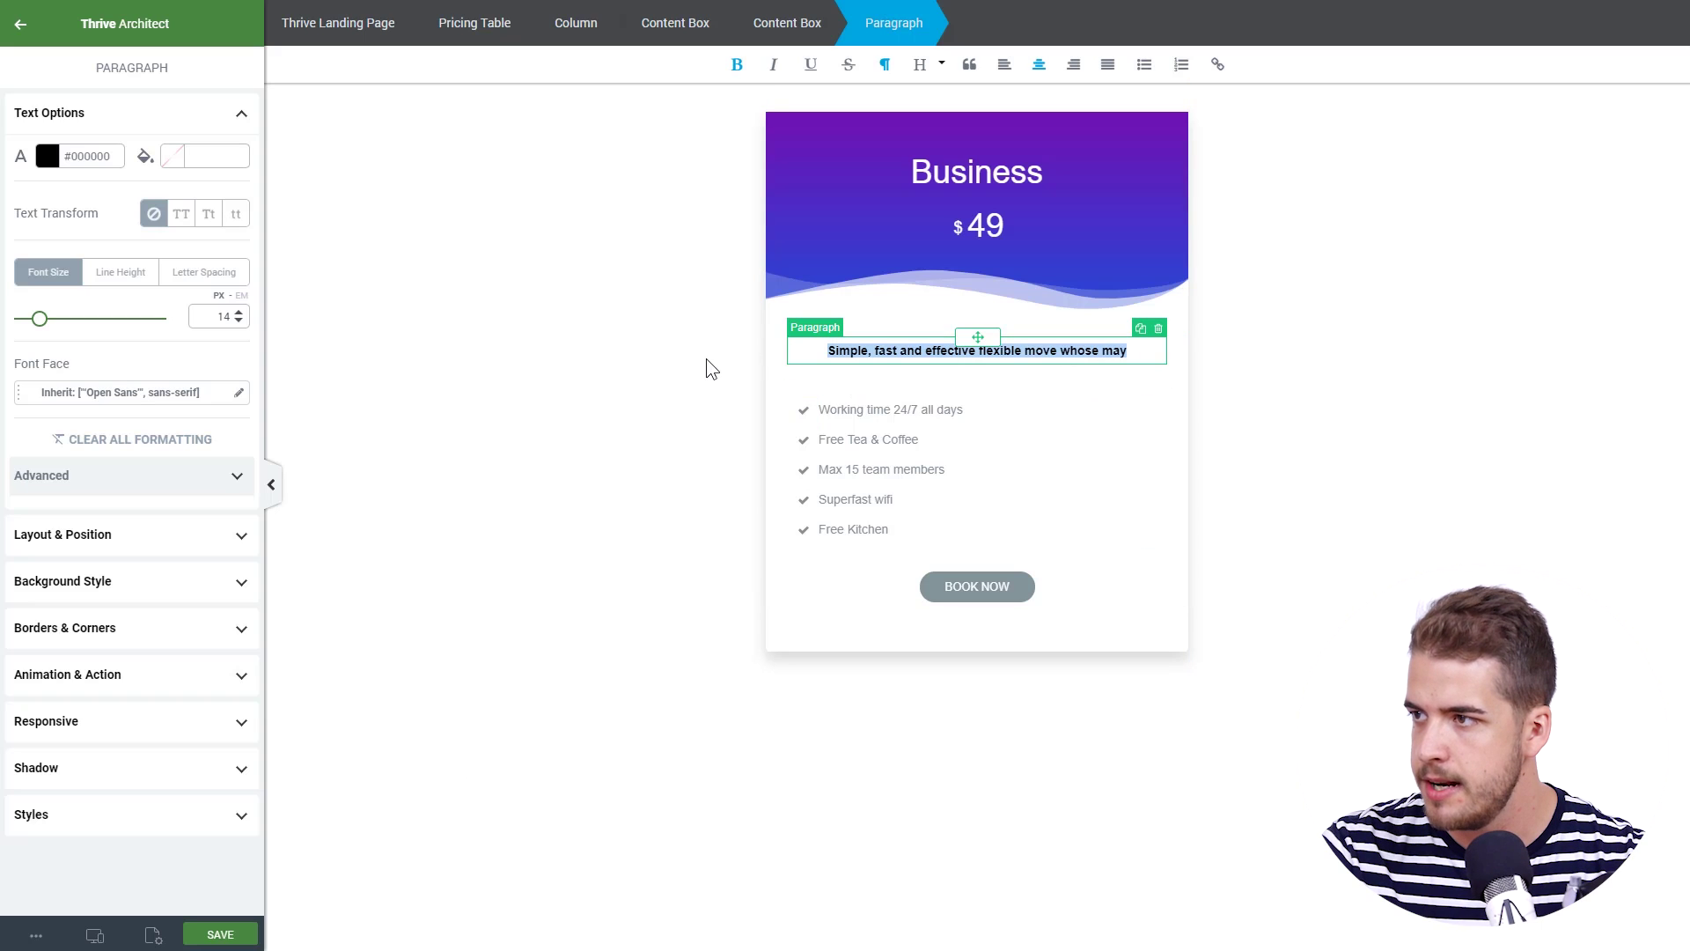
{"action": "left_click", "coordinate": [1004, 66]}
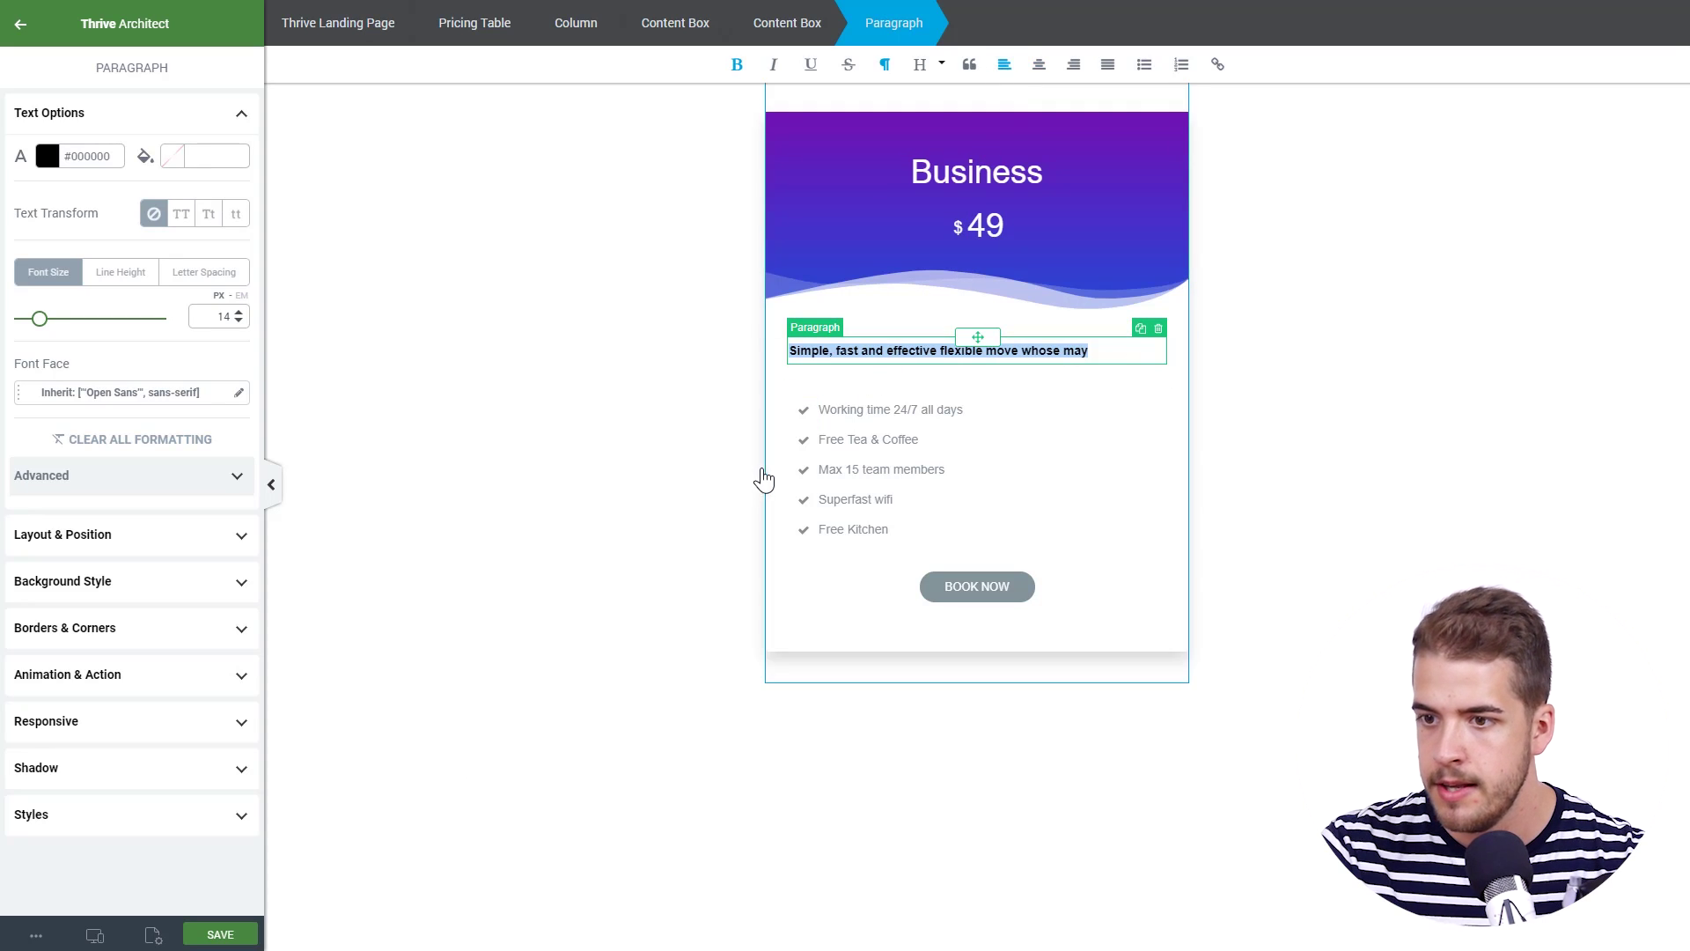
Center the tagline paragraph's block alignment and reduce its maximum width to 363 px.
{"action": "left_click", "coordinate": [157, 538]}
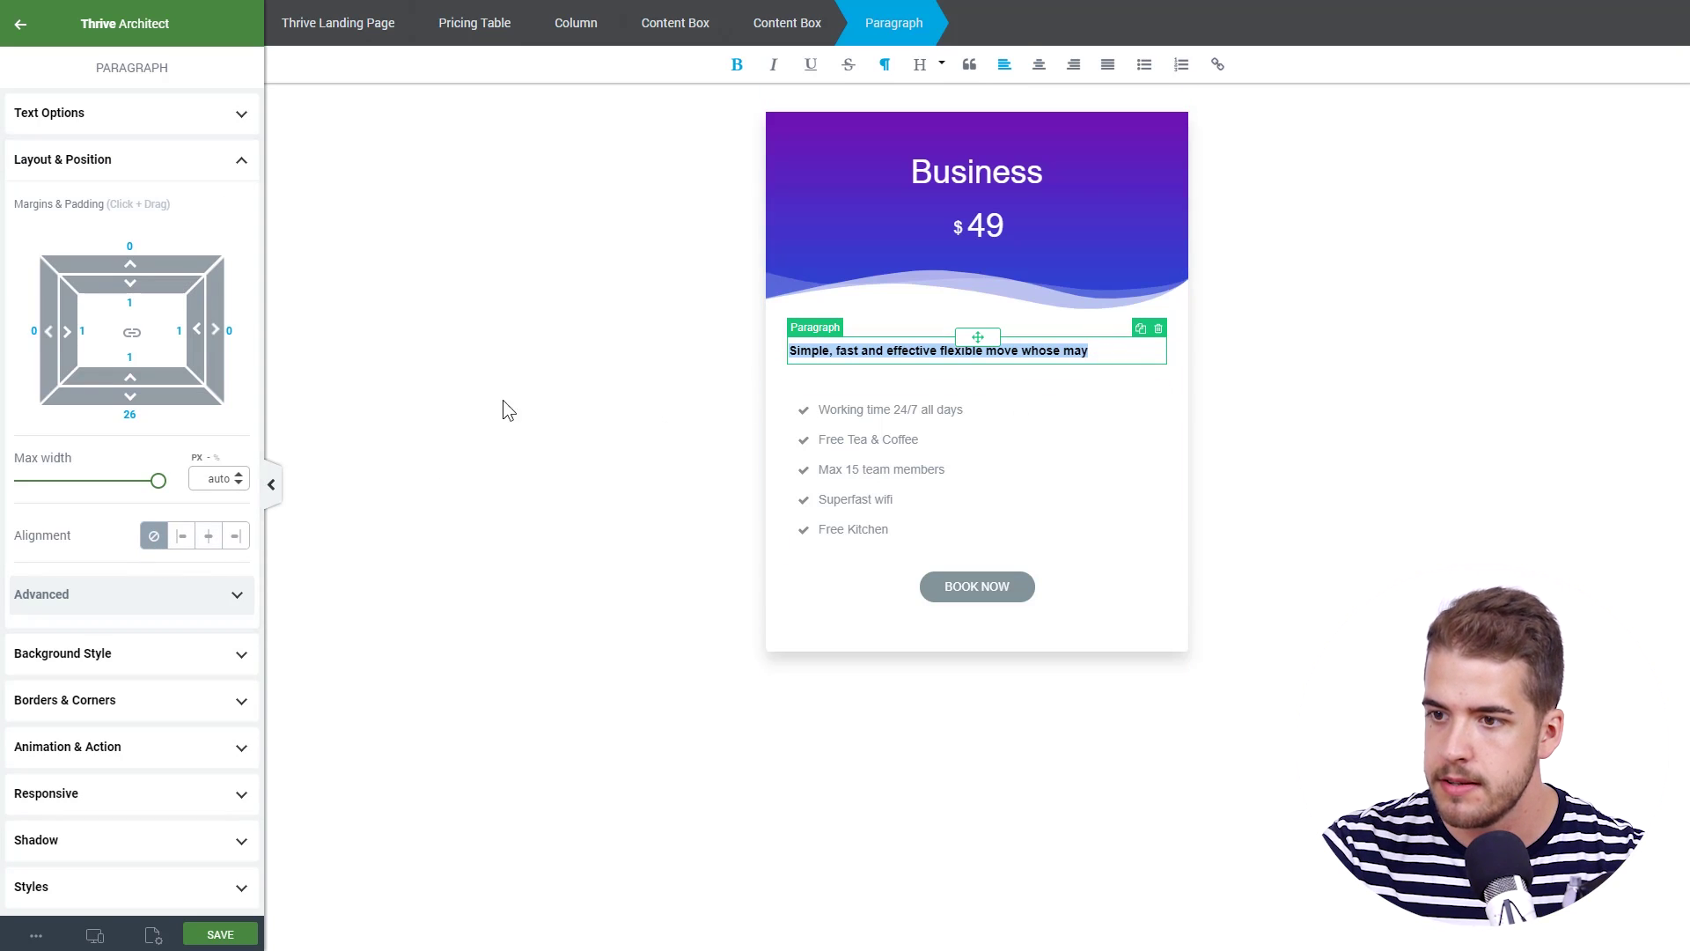
{"action": "left_click", "coordinate": [208, 537]}
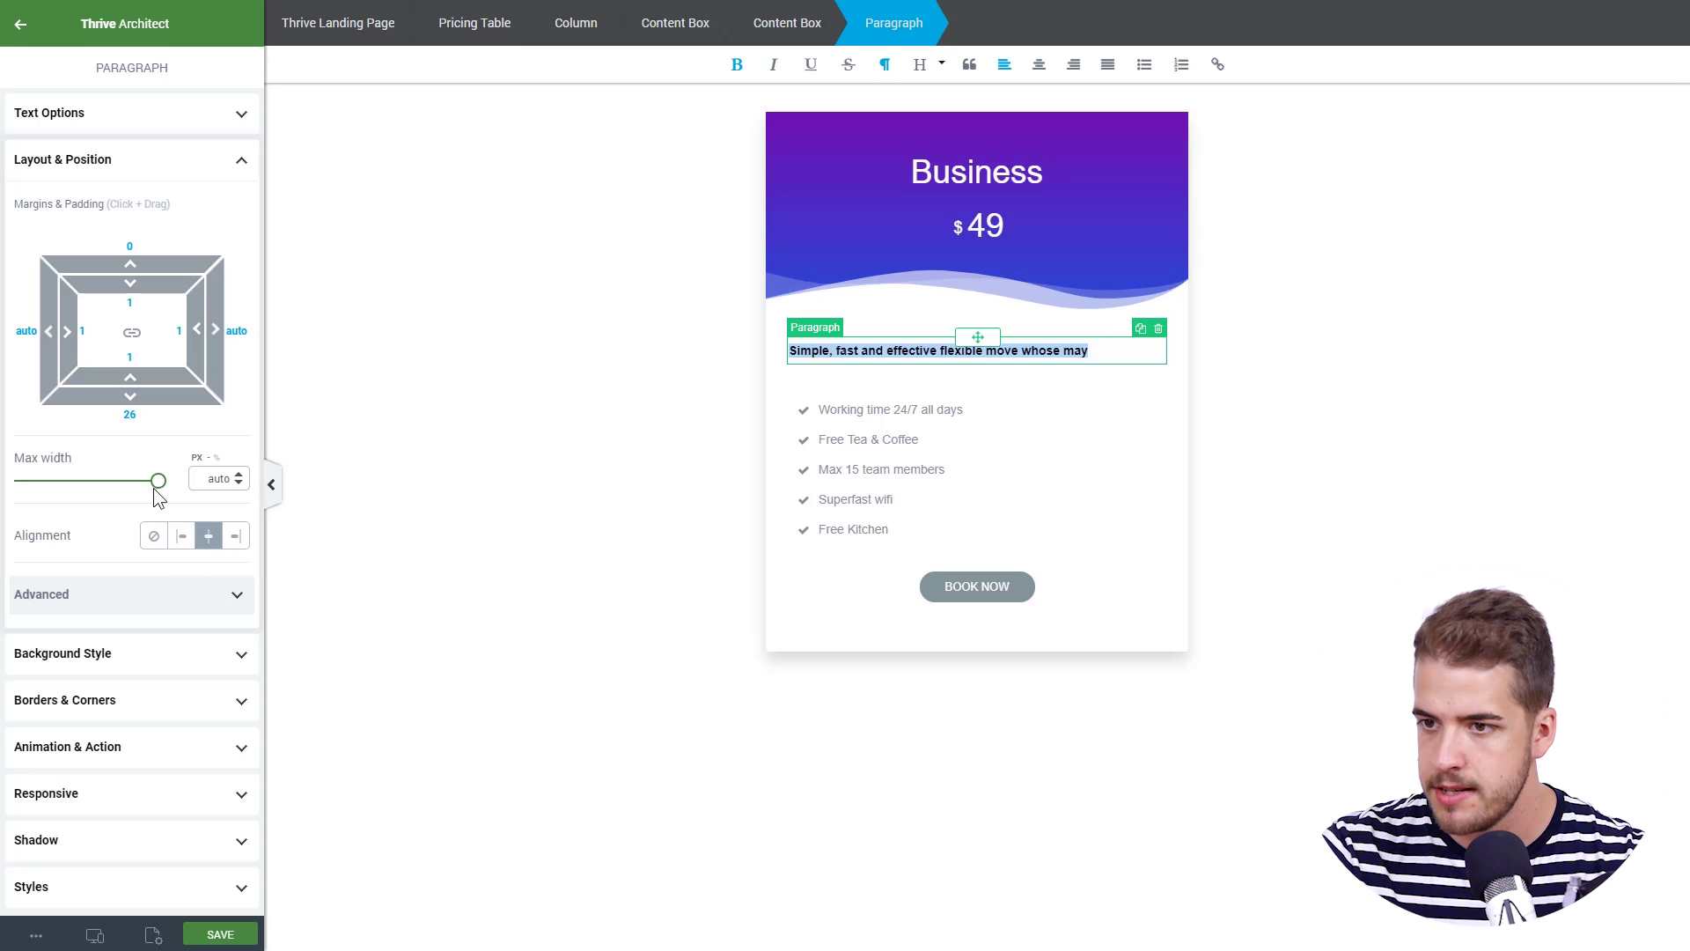
{"action": "mouse_move", "coordinate": [158, 486]}
{"action": "left_mouse_down"}
{"action": "mouse_move", "coordinate": [129, 487]}
{"action": "mouse_move", "coordinate": [143, 487]}
{"action": "left_mouse_up"}
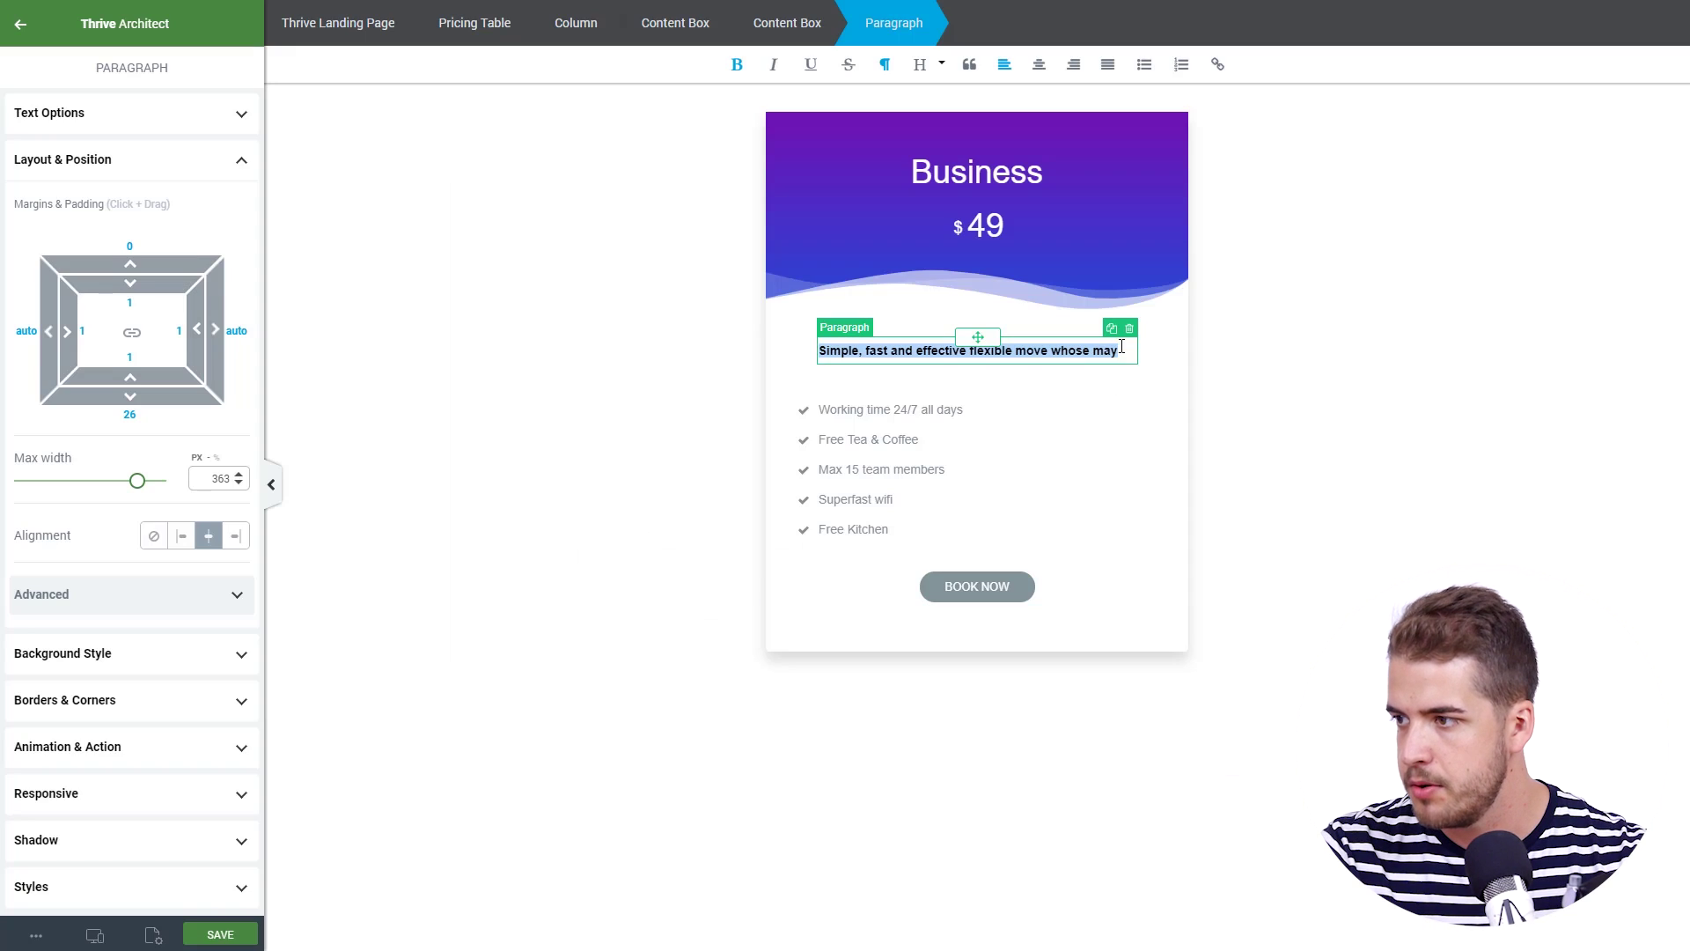
Extend the tagline with "light one may" on a second line and set the paragraph's maximum width to 382 px.
{"action": "left_click", "coordinate": [1120, 349]}
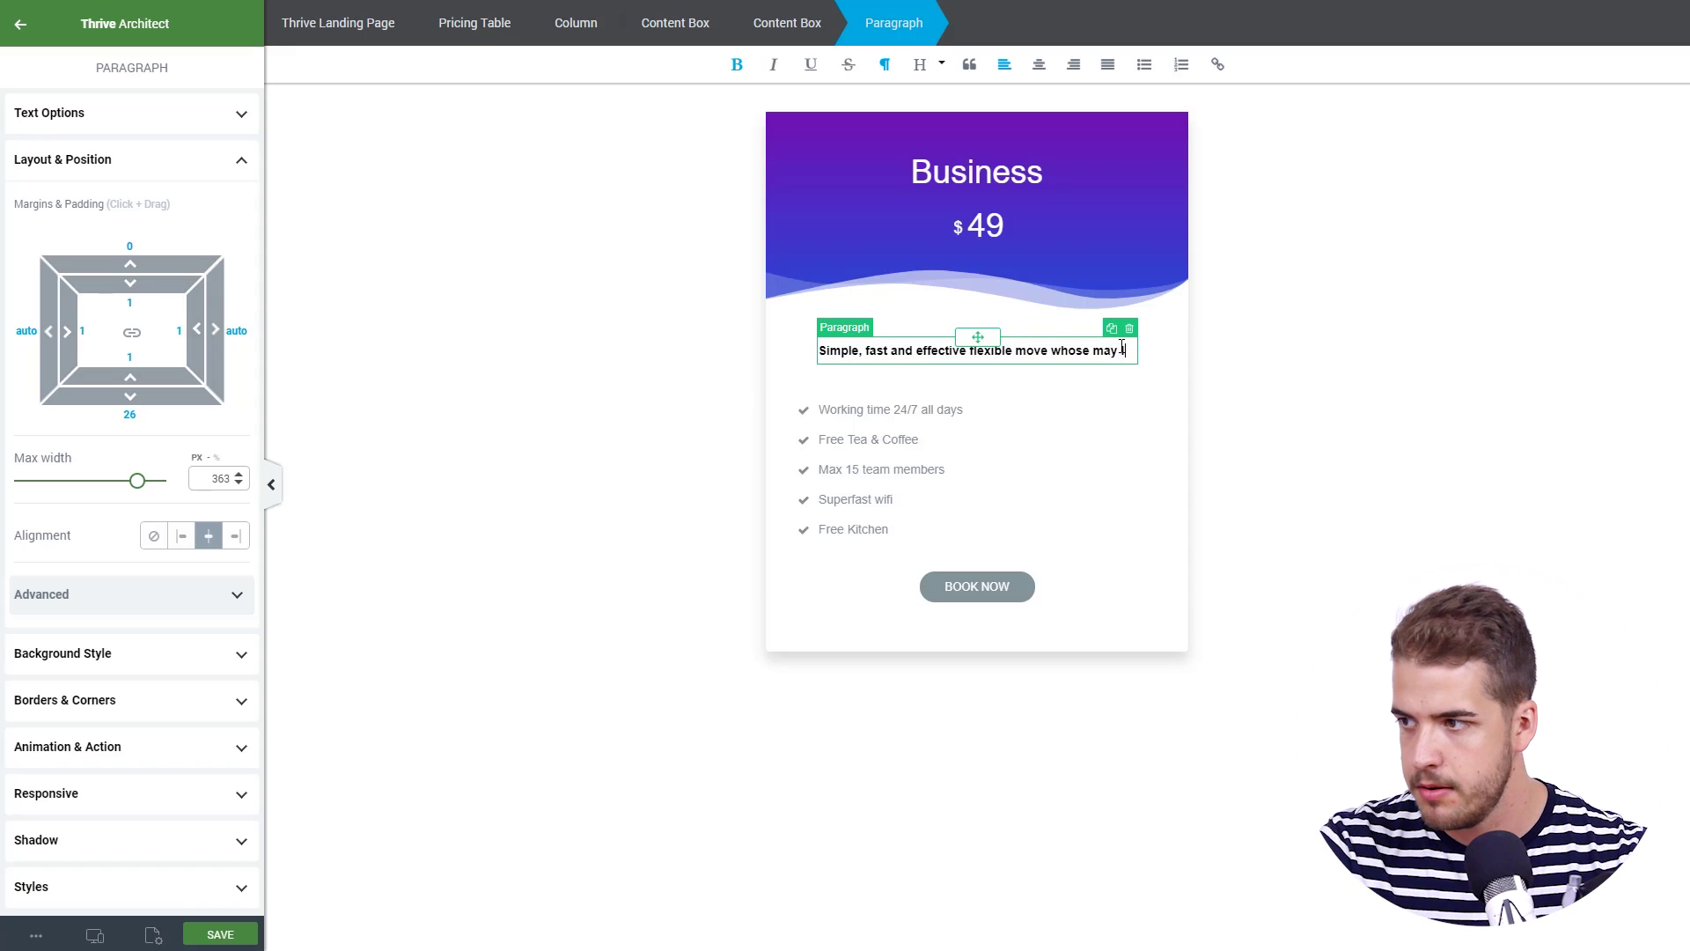
{"action": "type", "text": "light may"}
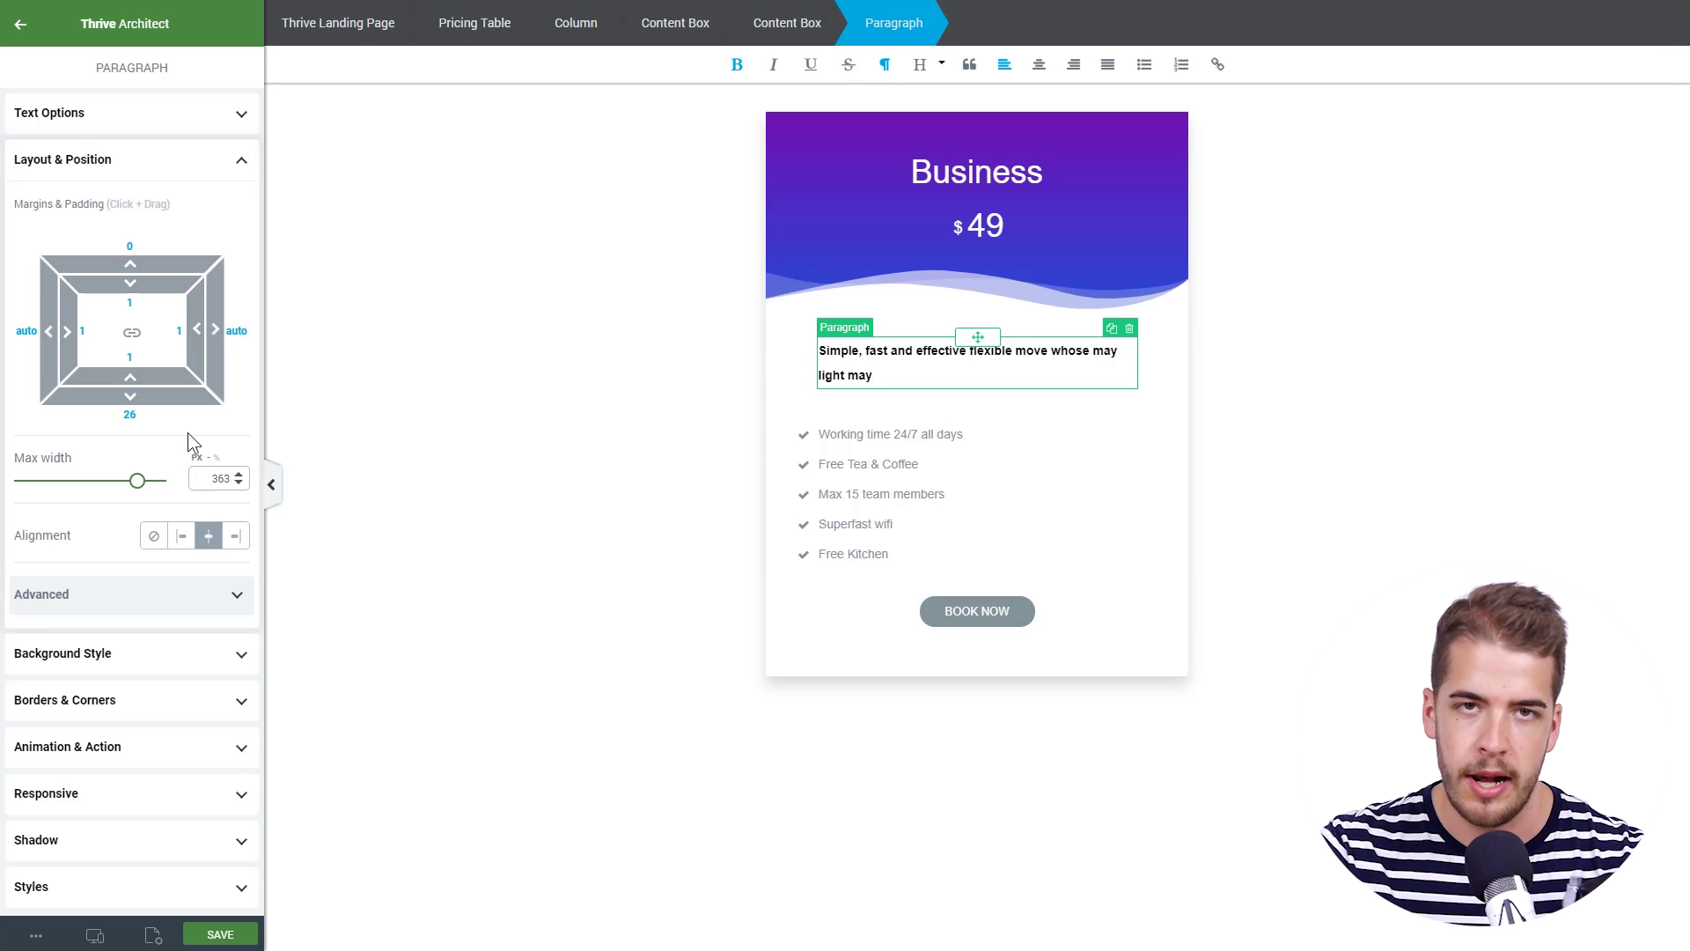
{"action": "left_click_drag", "start_coordinate": [141, 480], "coordinate": [144, 480]}
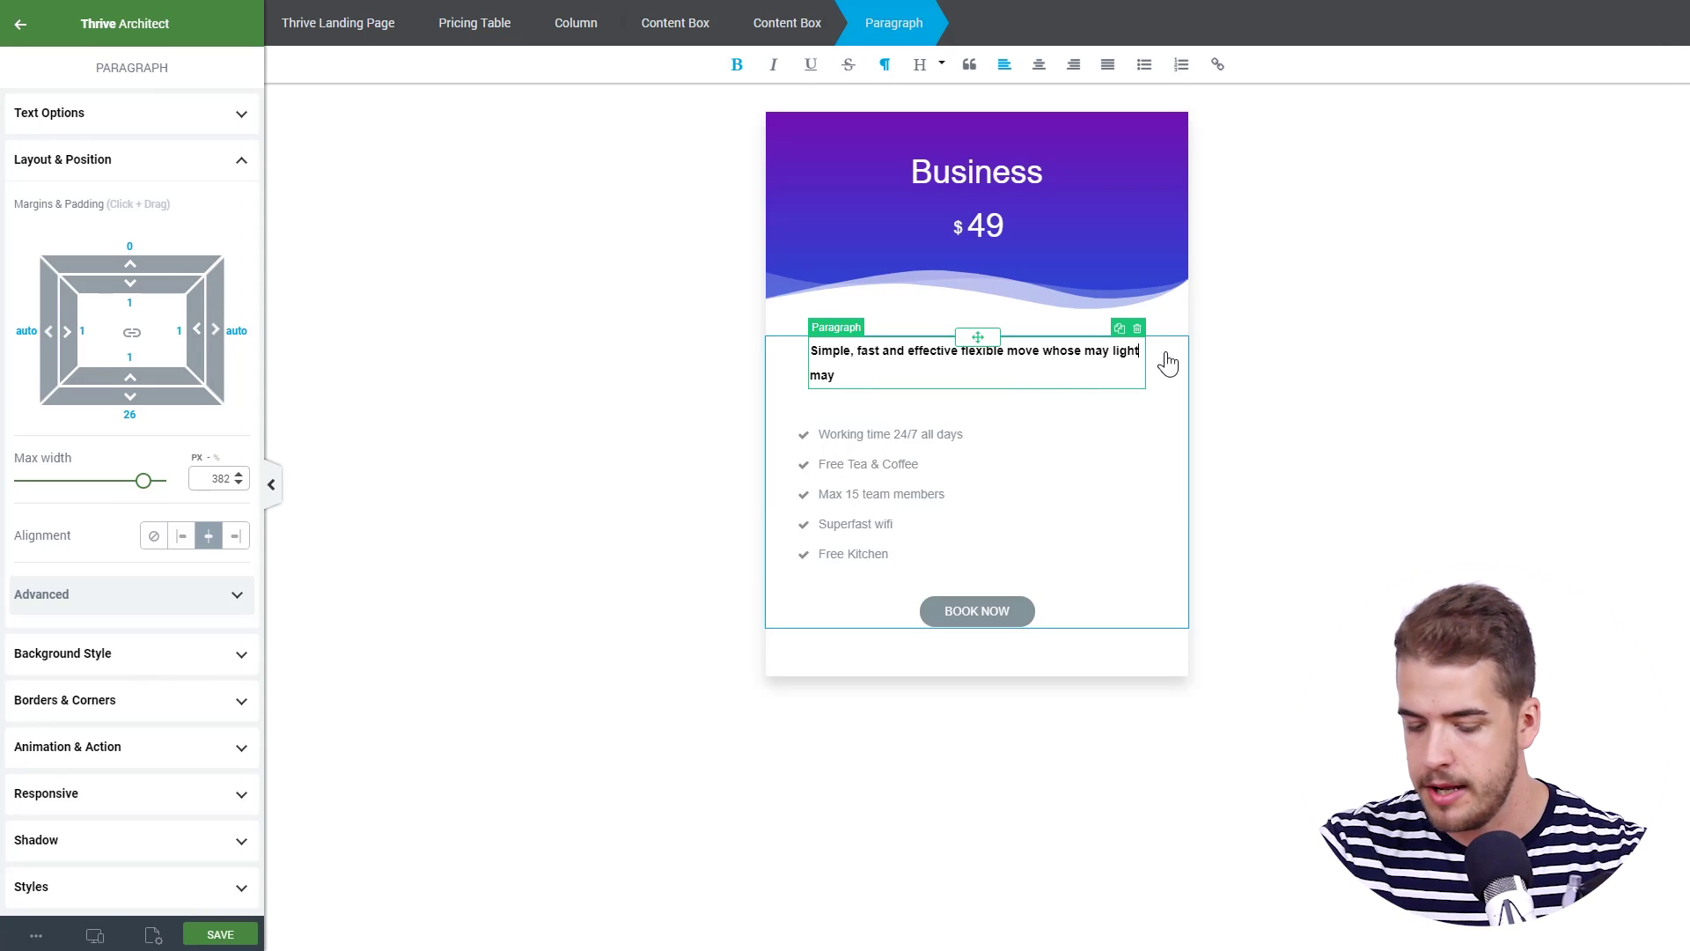
{"action": "left_click", "coordinate": [1168, 362]}
{"action": "type", "text": "one"}
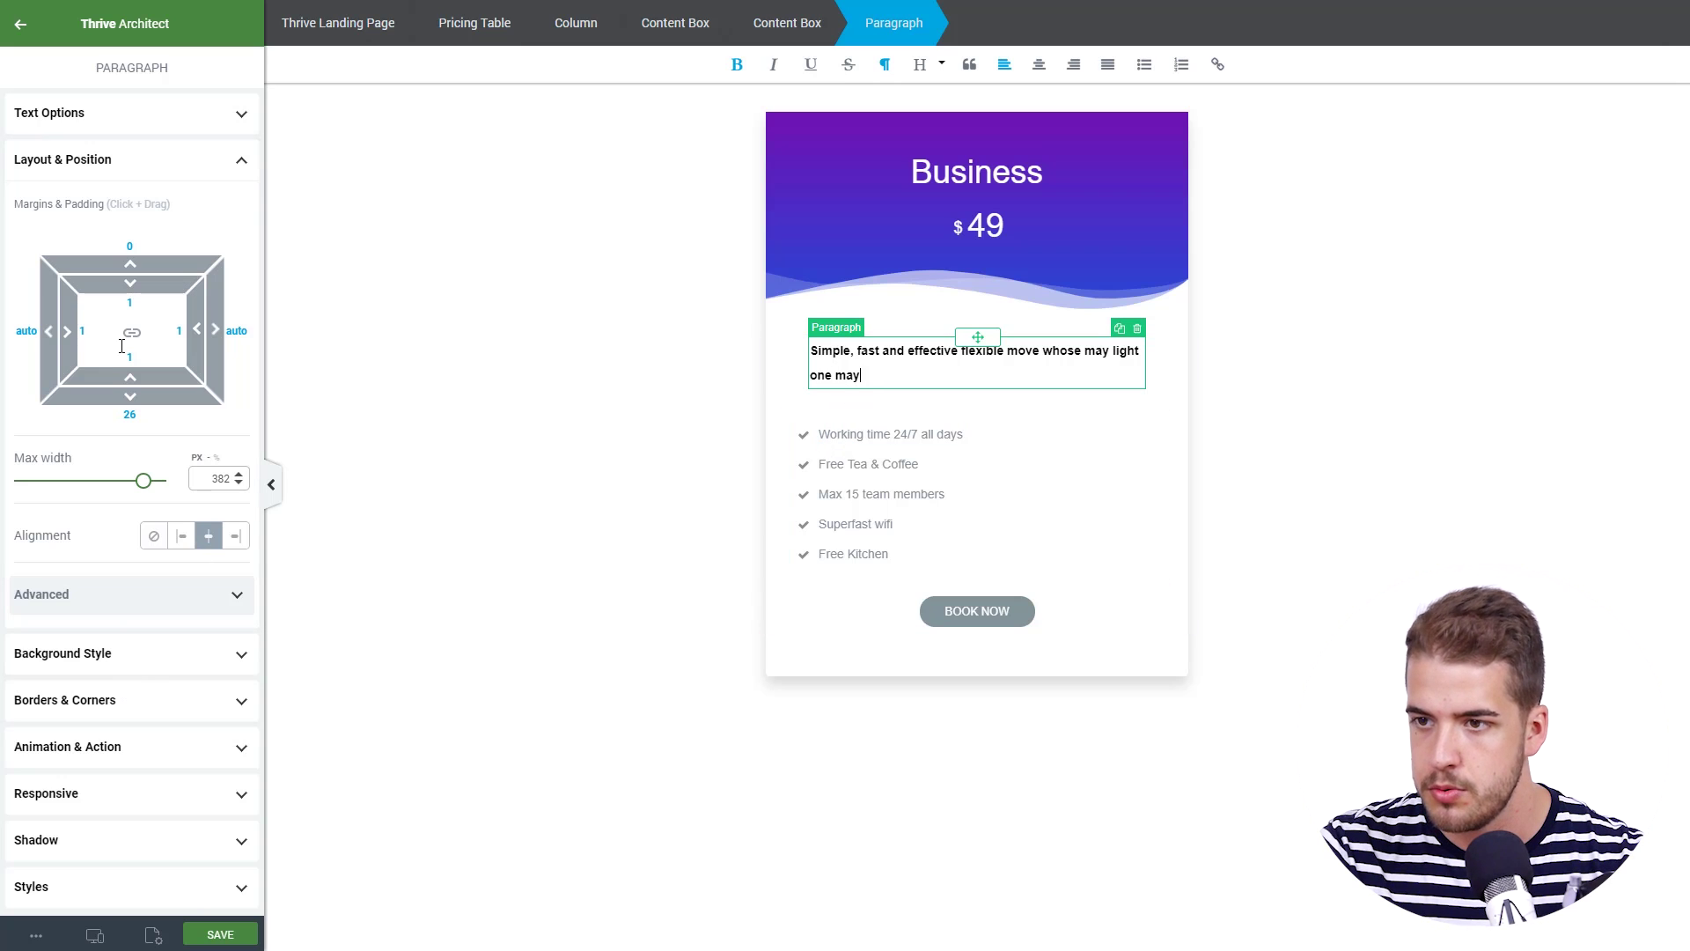
Set the tagline paragraph's bottom margin to -19 to pull the feature list up, and deselect it.
{"action": "left_click", "coordinate": [129, 414]}
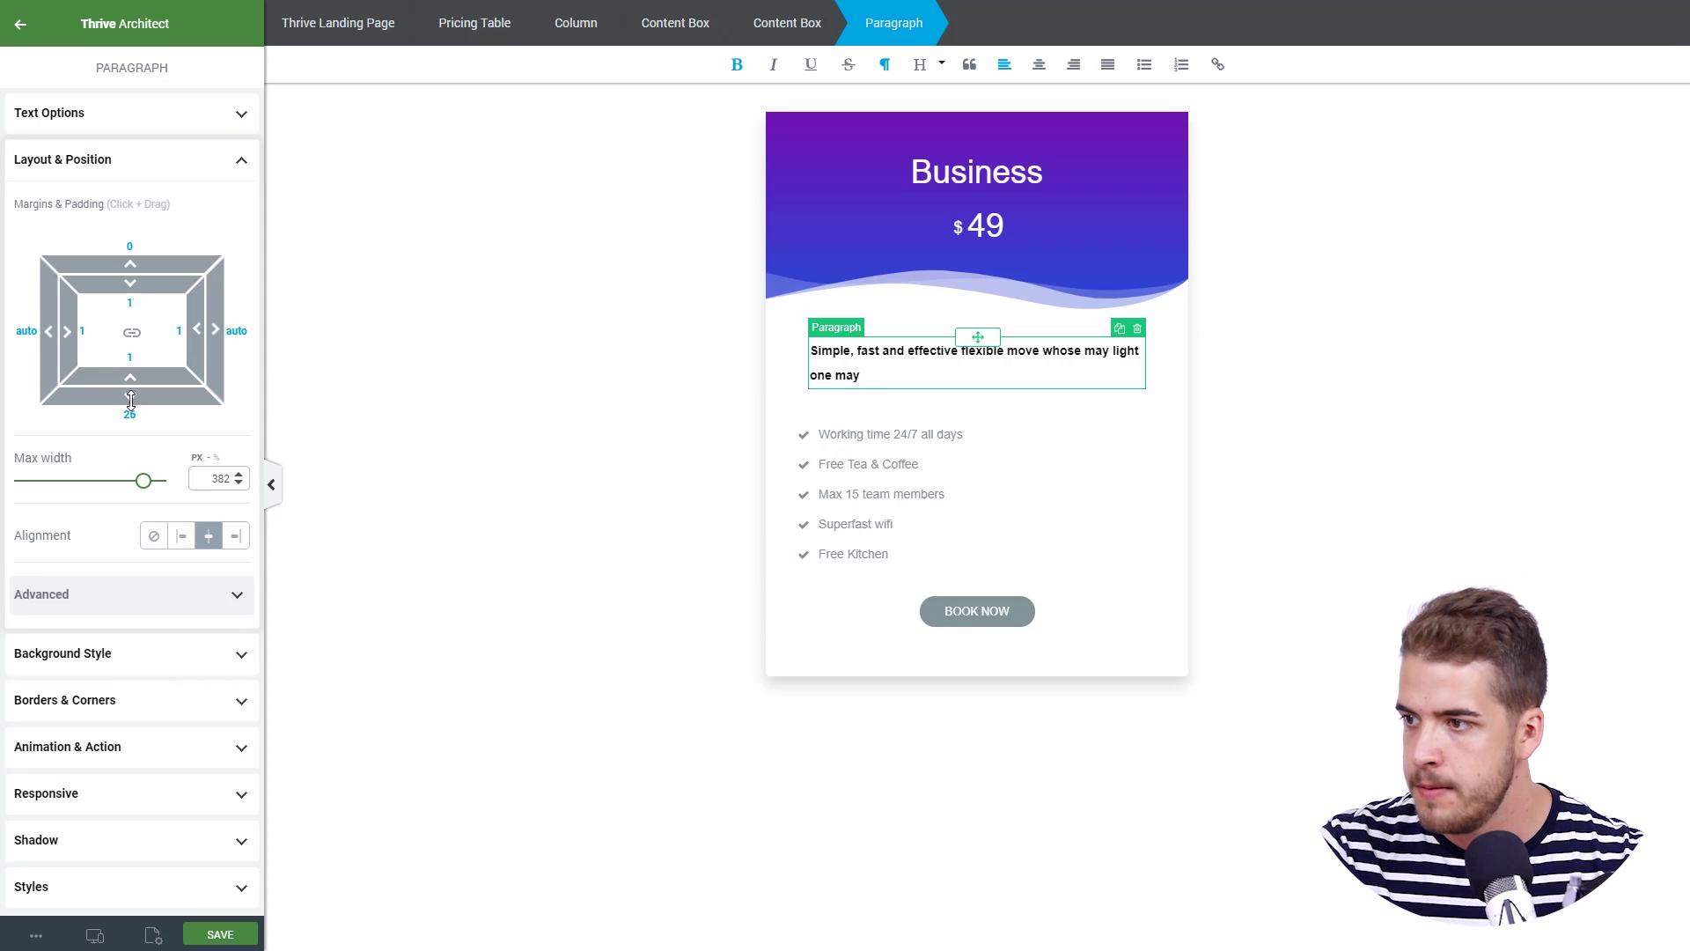
{"action": "type", "text": "14"}
{"action": "key", "text": "BackSpace"}
{"action": "key", "text": "BackSpace"}
{"action": "type", "text": "-13"}
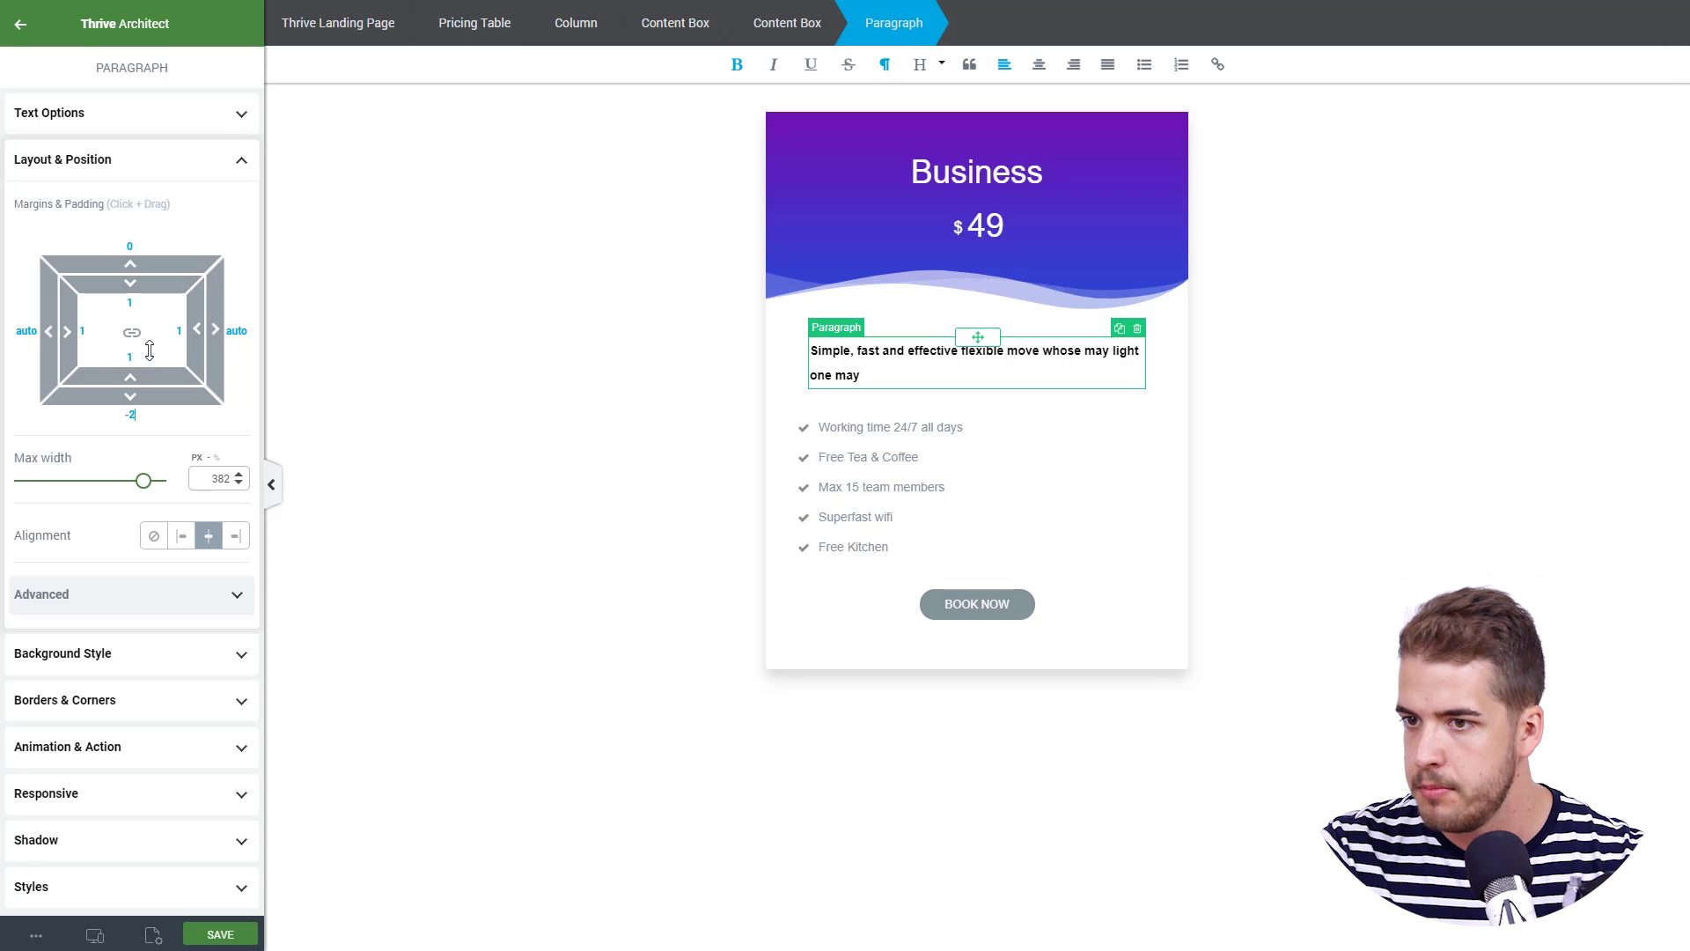
{"action": "key", "text": "Down"}
{"action": "key", "text": "Down"}
{"action": "key", "text": "Down"}
{"action": "key", "text": "Down"}
{"action": "key", "text": "Down"}
{"action": "key", "text": "Down"}
{"action": "key", "text": "Down"}
{"action": "key", "text": "Down"}
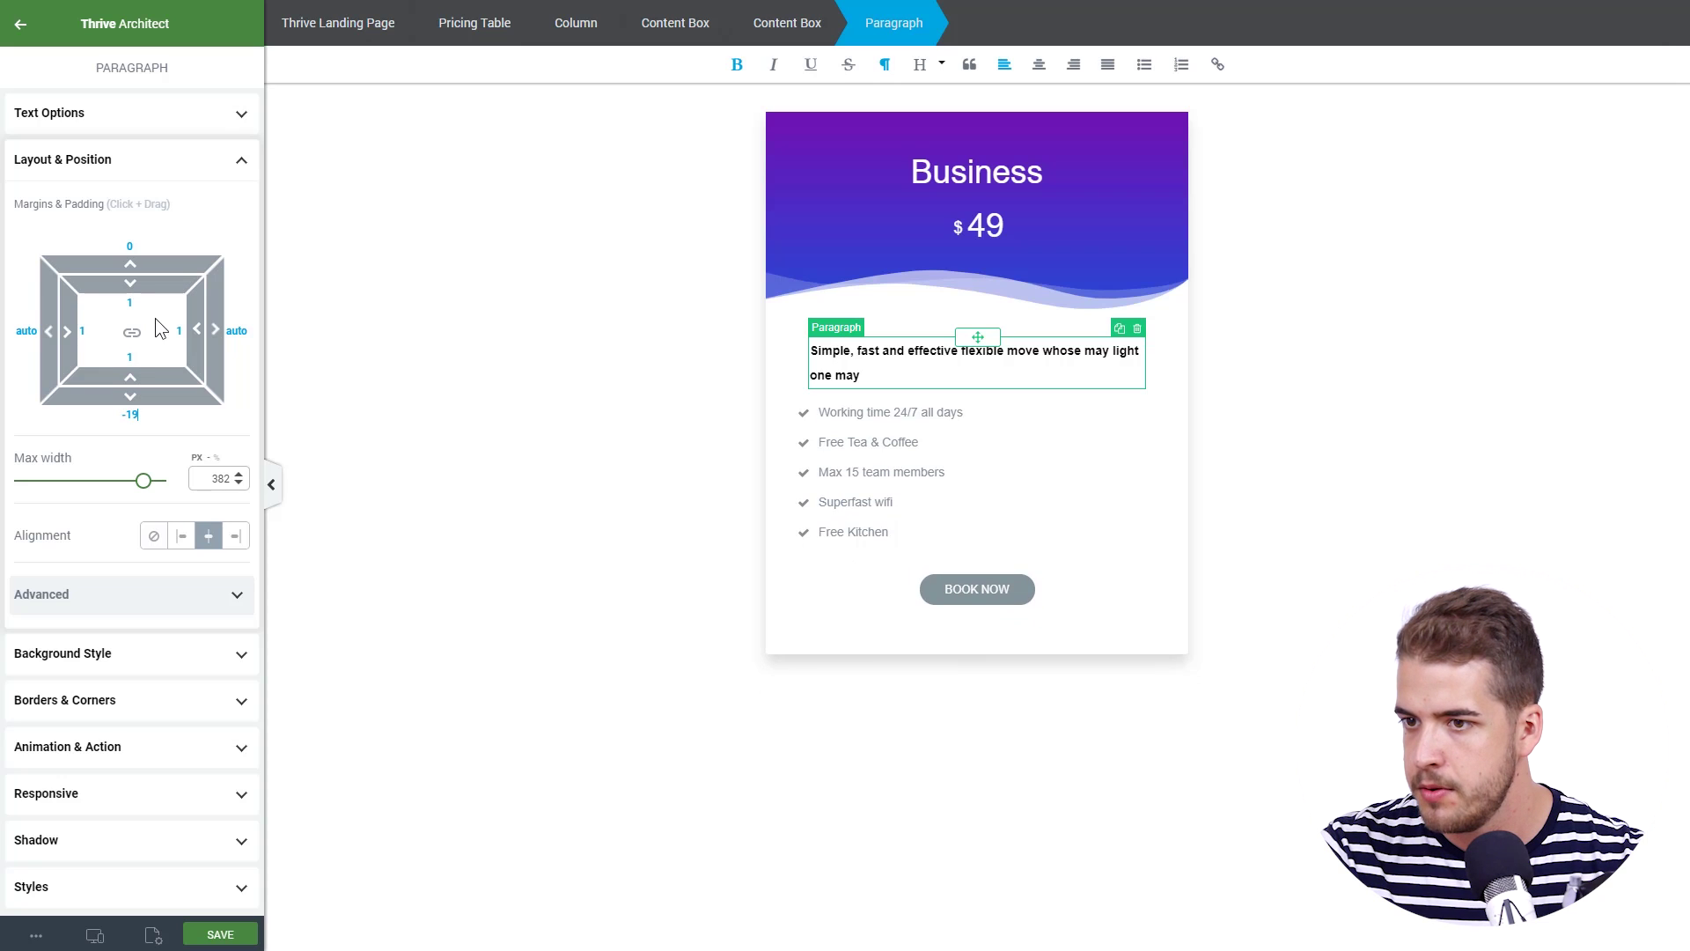
{"action": "left_click", "coordinate": [544, 485]}
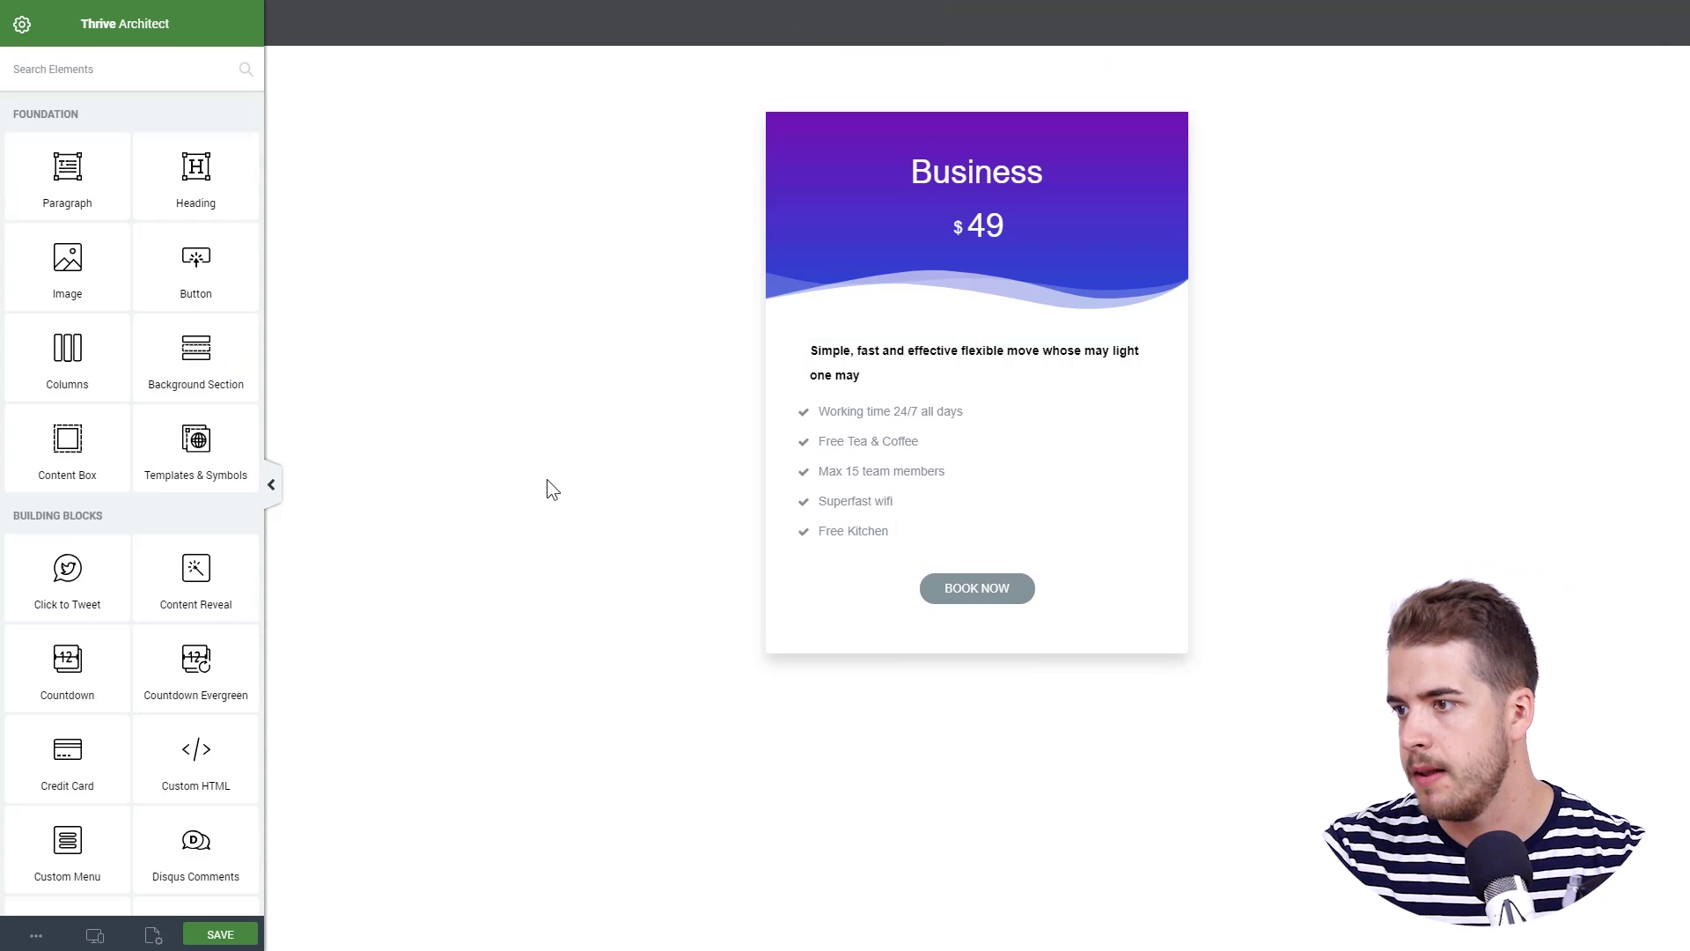
Recolor the grouped check icons of the feature list to the saved blue #3741de.
{"action": "left_click", "coordinate": [875, 403]}
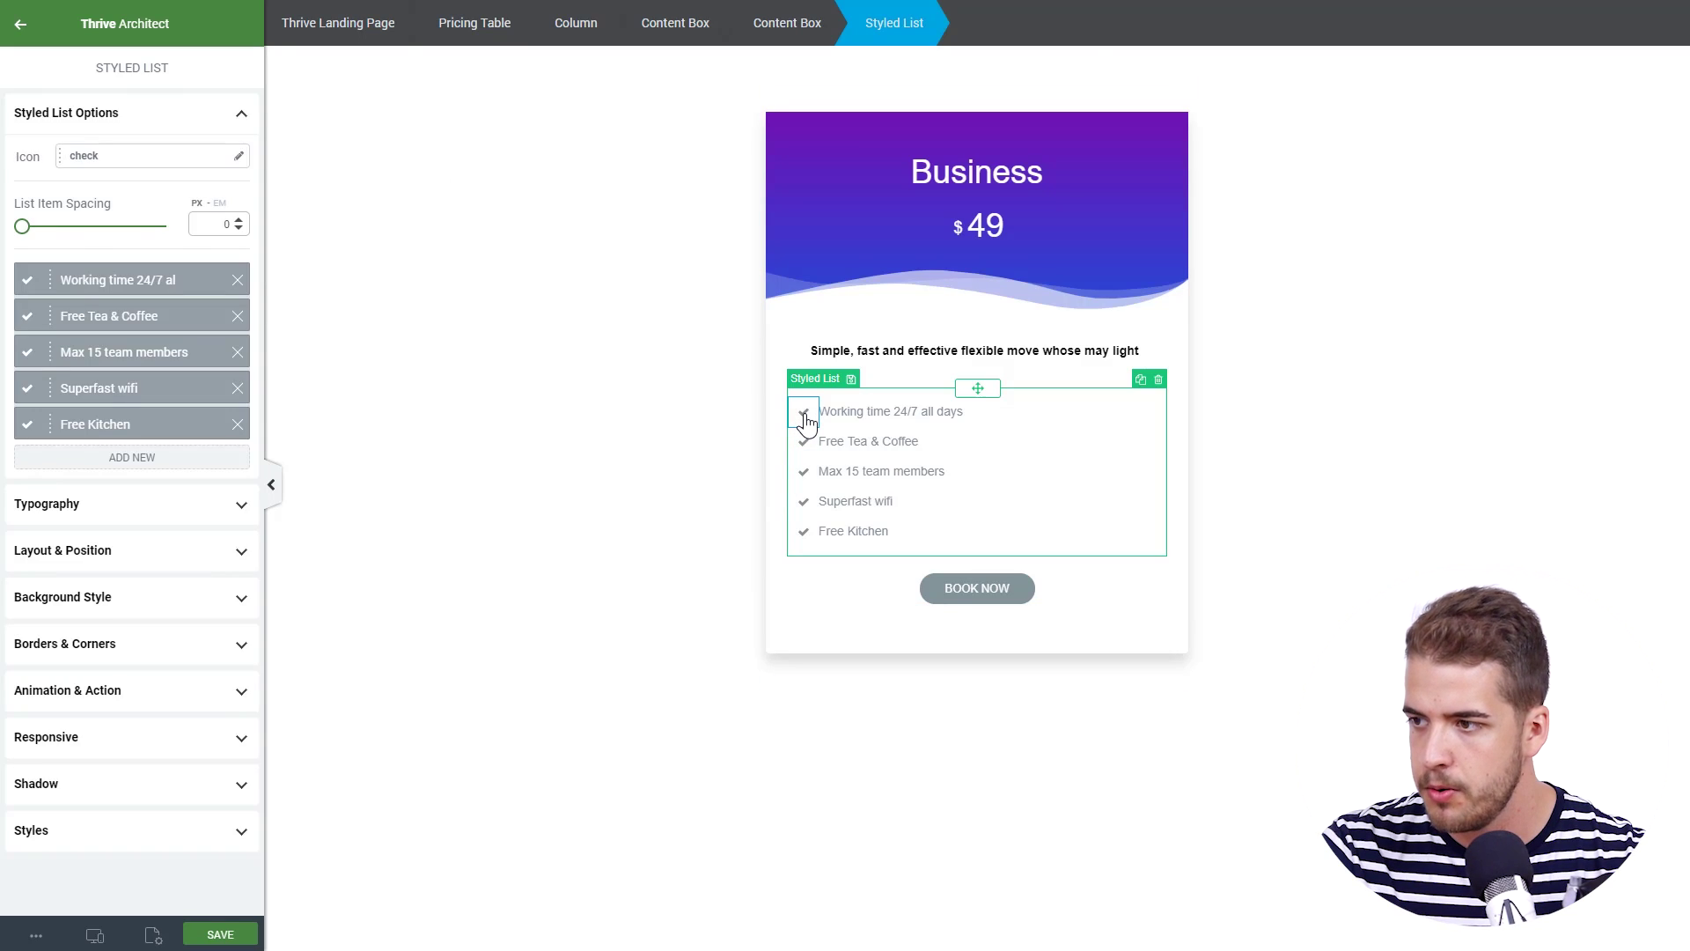
{"action": "left_click", "coordinate": [804, 413]}
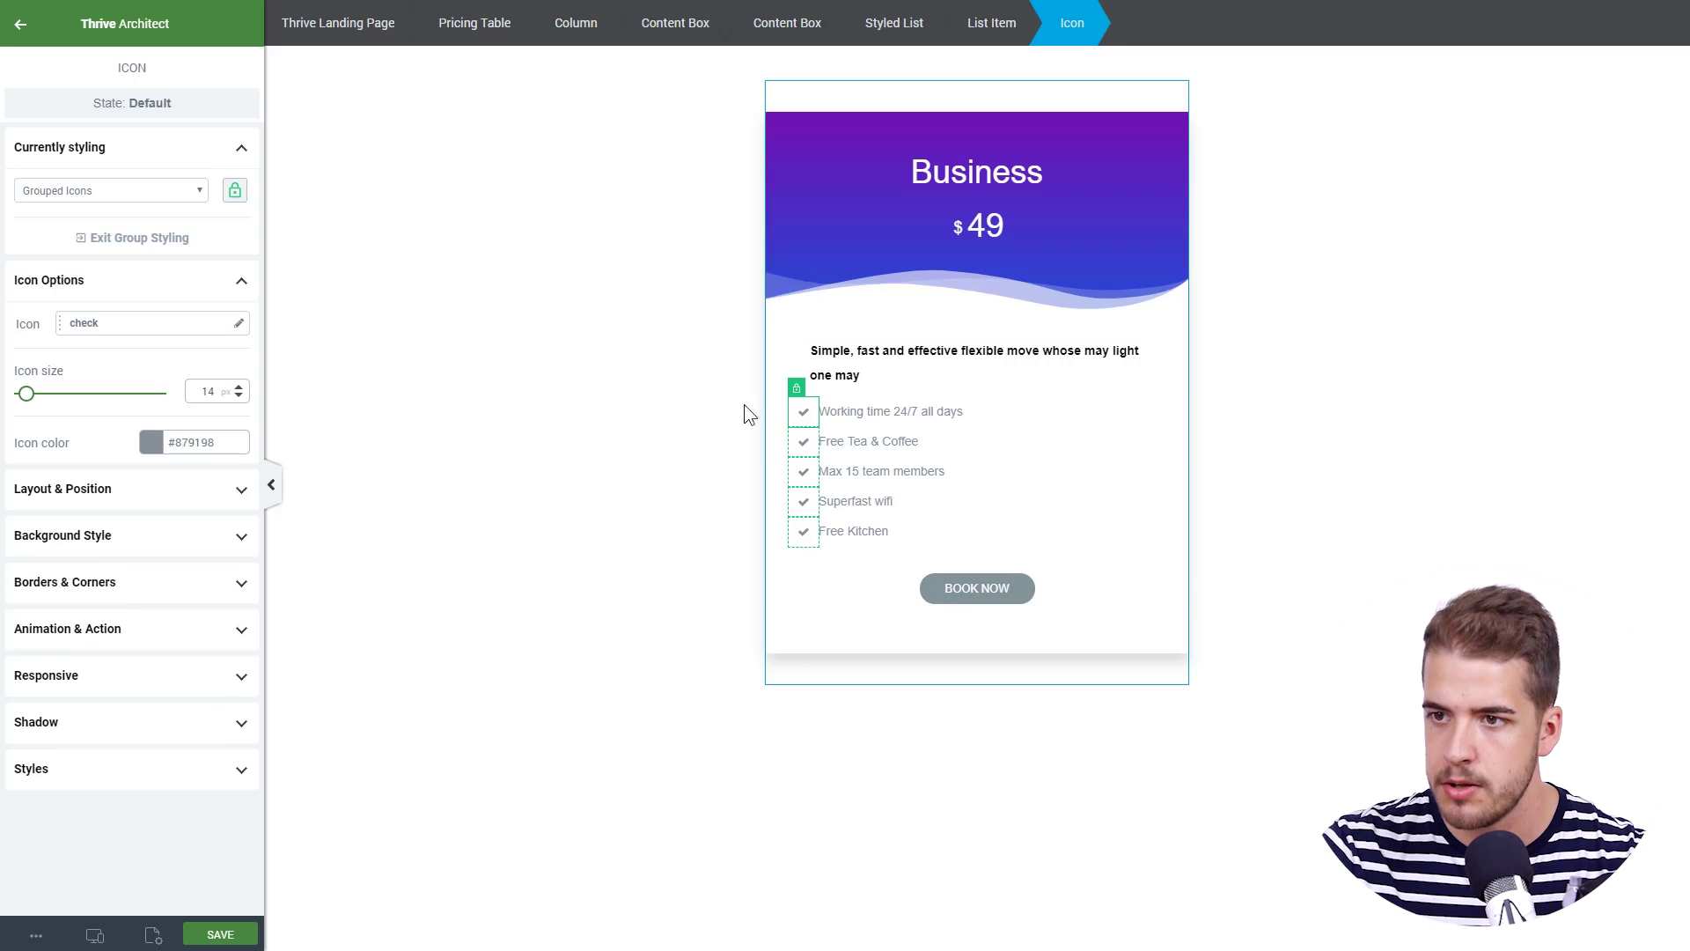
{"action": "left_click", "coordinate": [151, 443]}
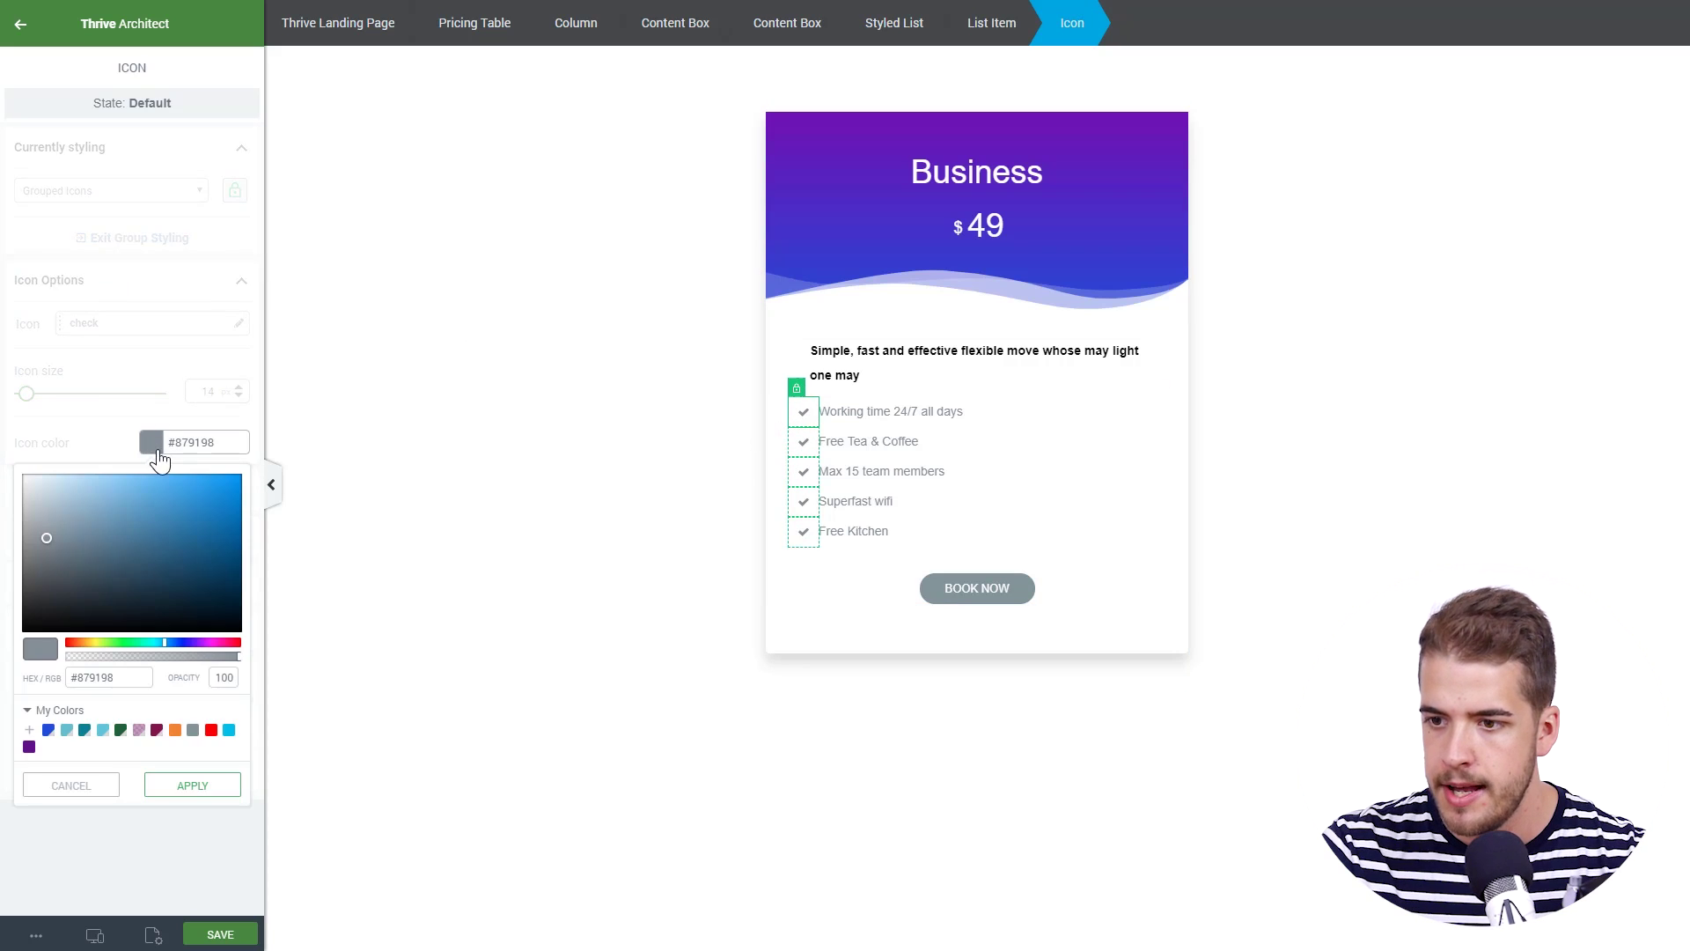
{"action": "left_click", "coordinate": [49, 770]}
{"action": "left_click", "coordinate": [193, 827]}
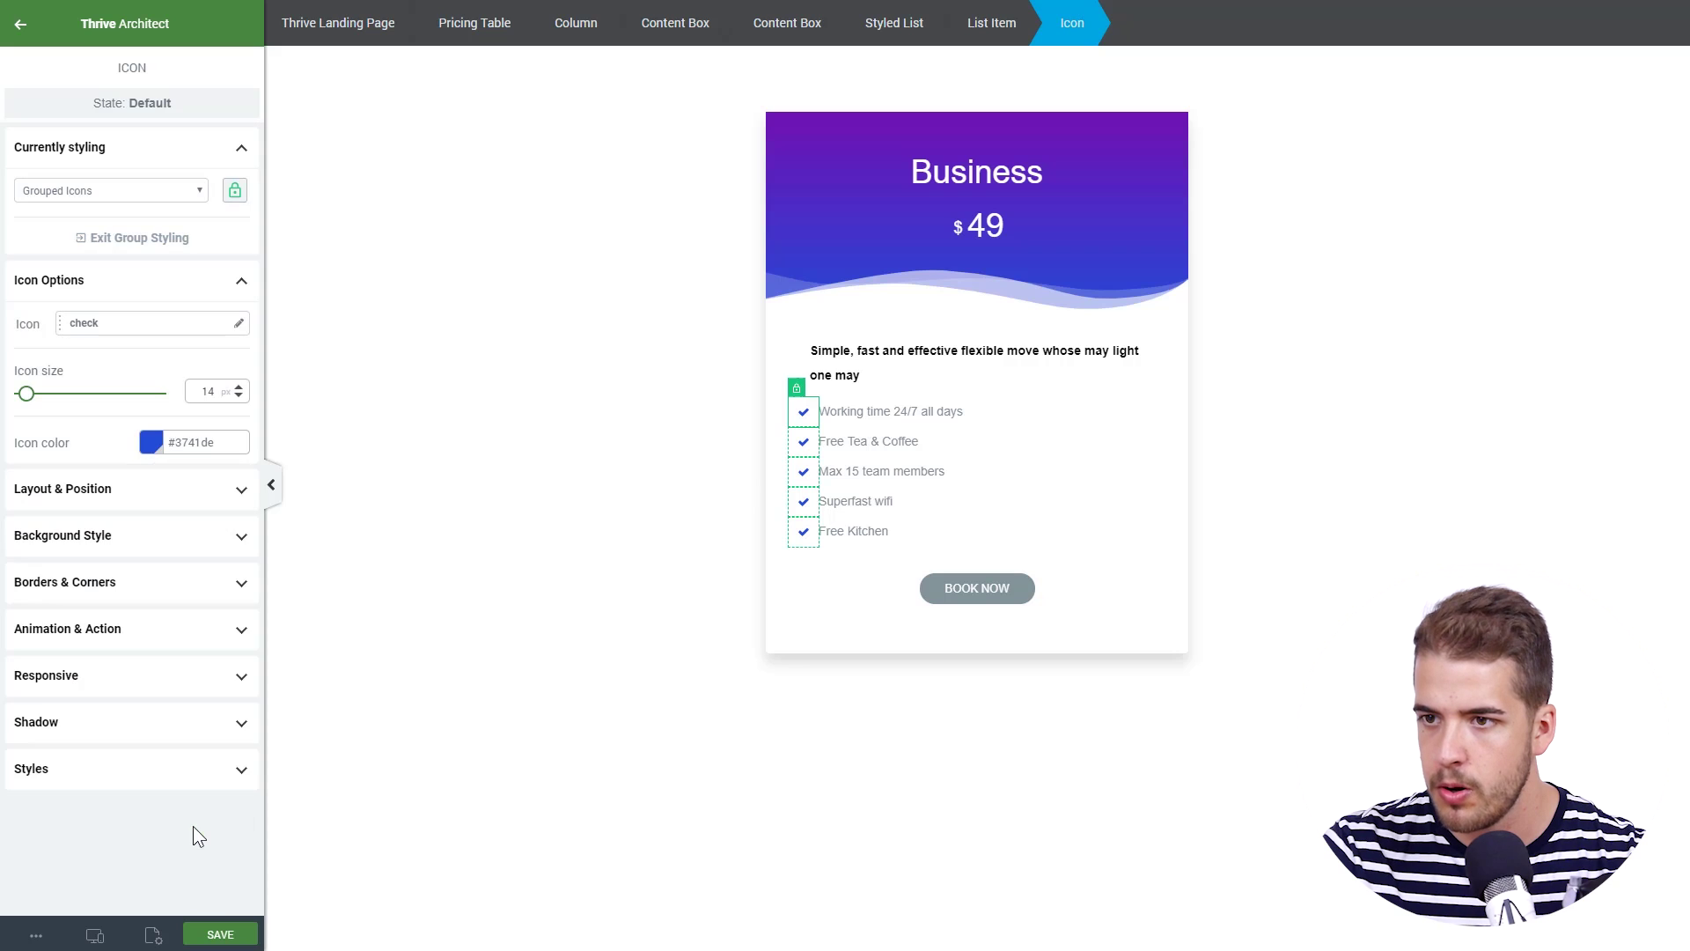
Find icons matching "circ" and replace the feature list's check icons with the solid Circle icon.
{"action": "left_click", "coordinate": [174, 326]}
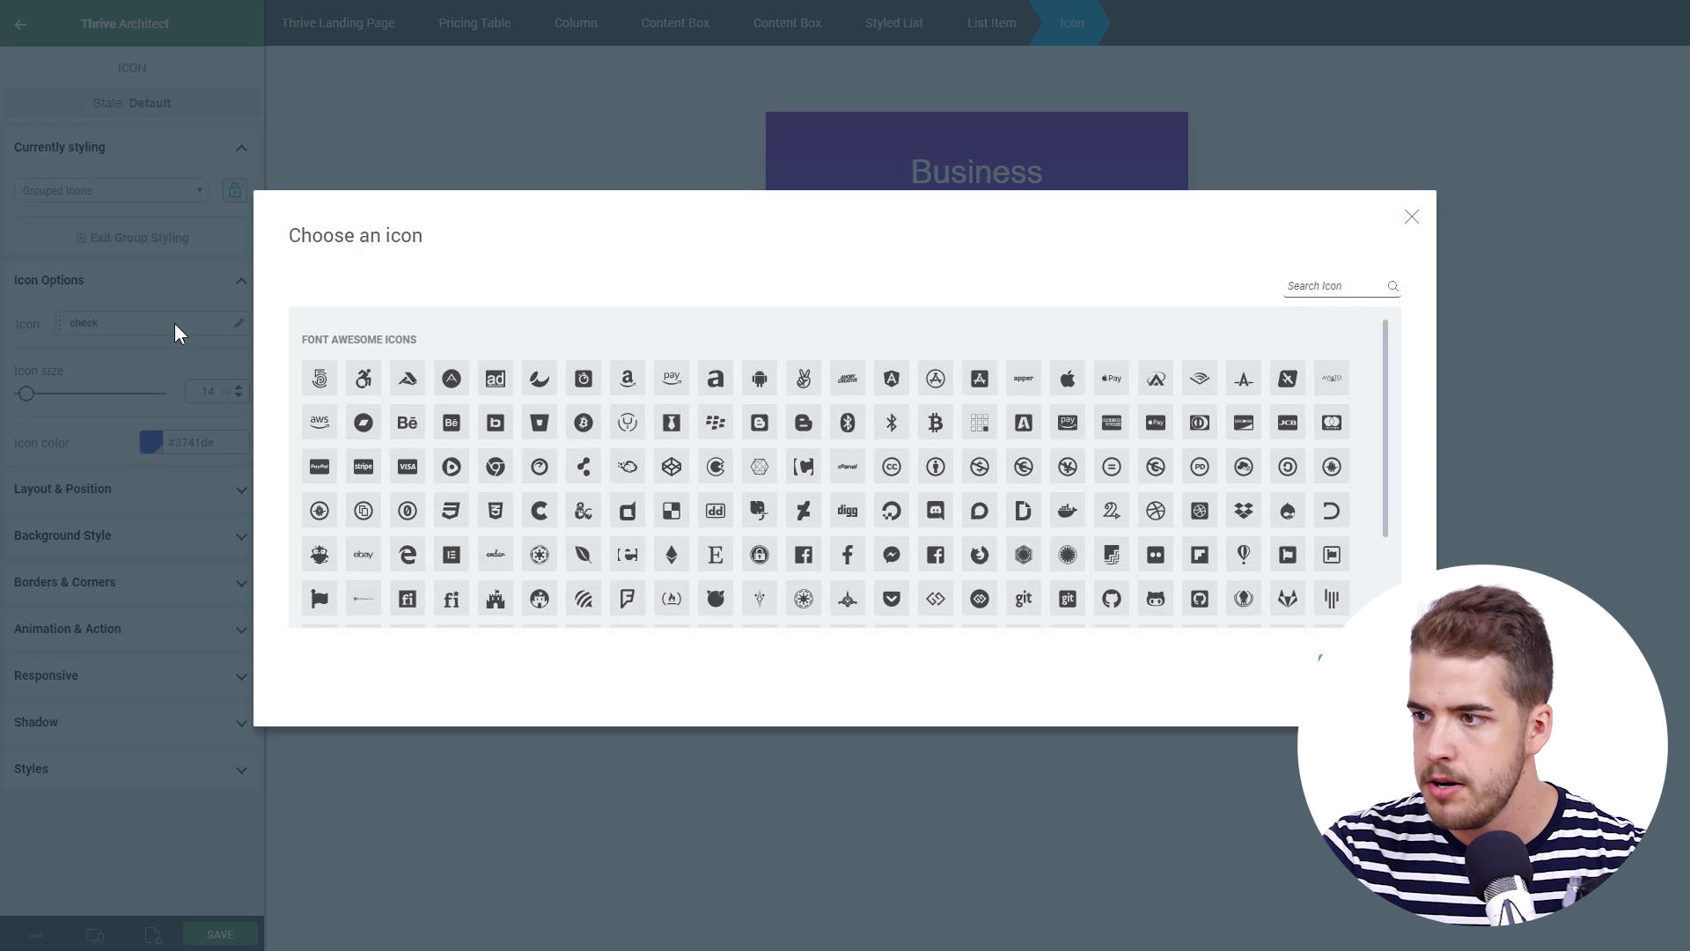
{"action": "type", "text": "circ"}
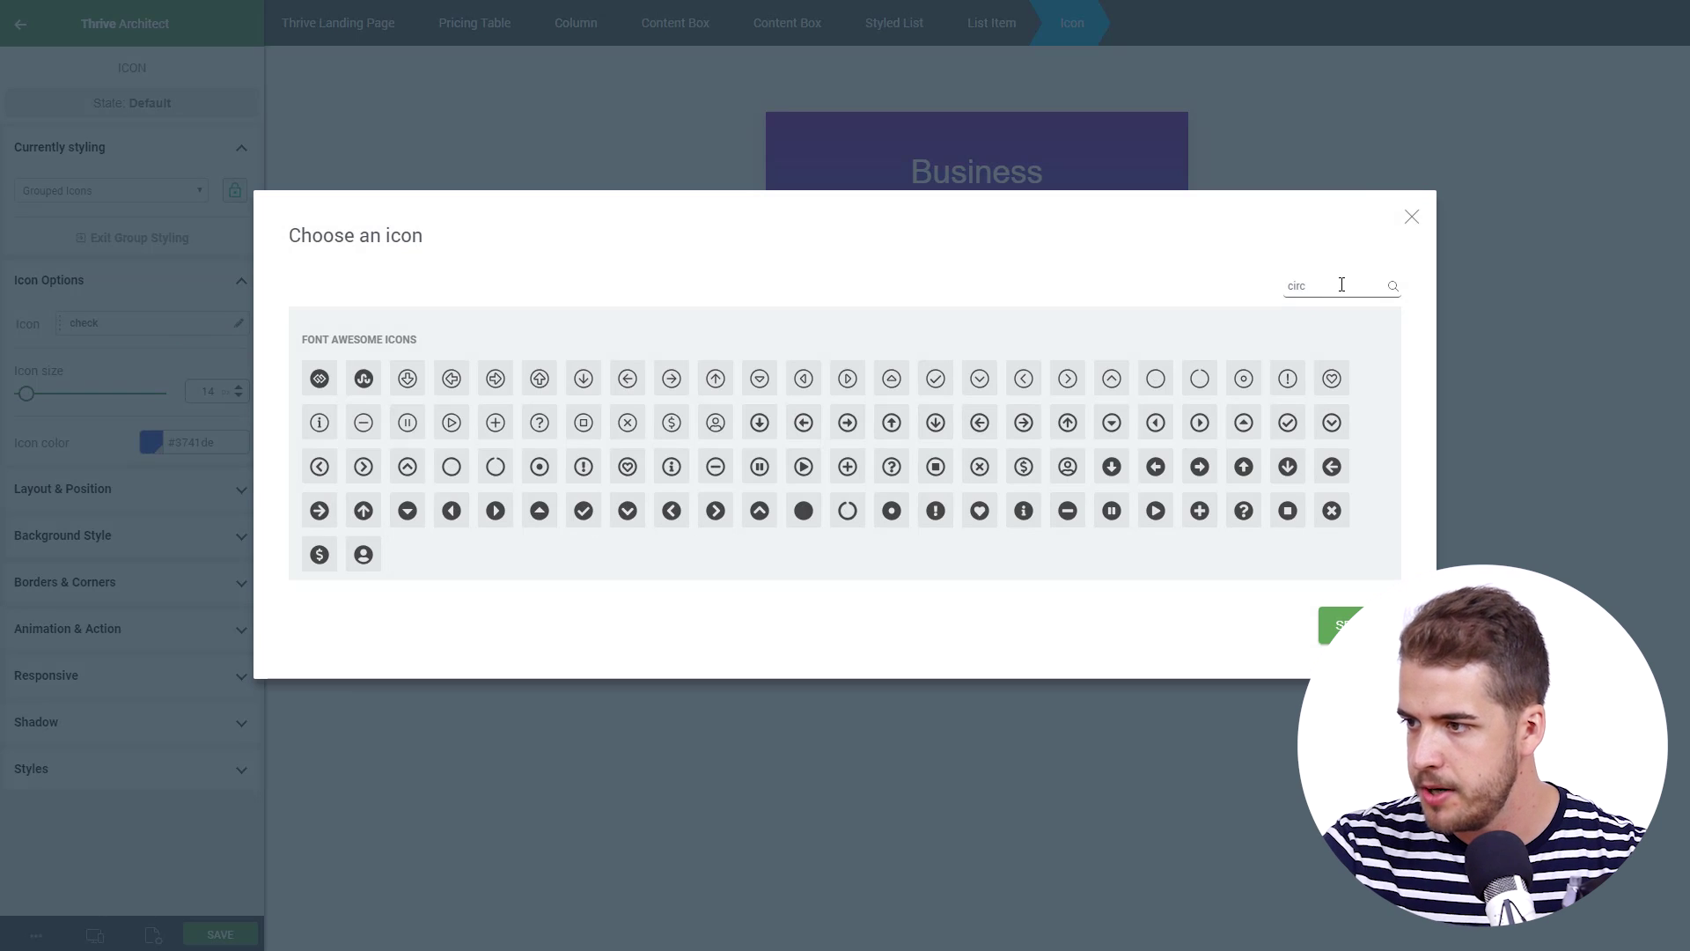
{"action": "left_click", "coordinate": [804, 511]}
{"action": "left_click", "coordinate": [1342, 625]}
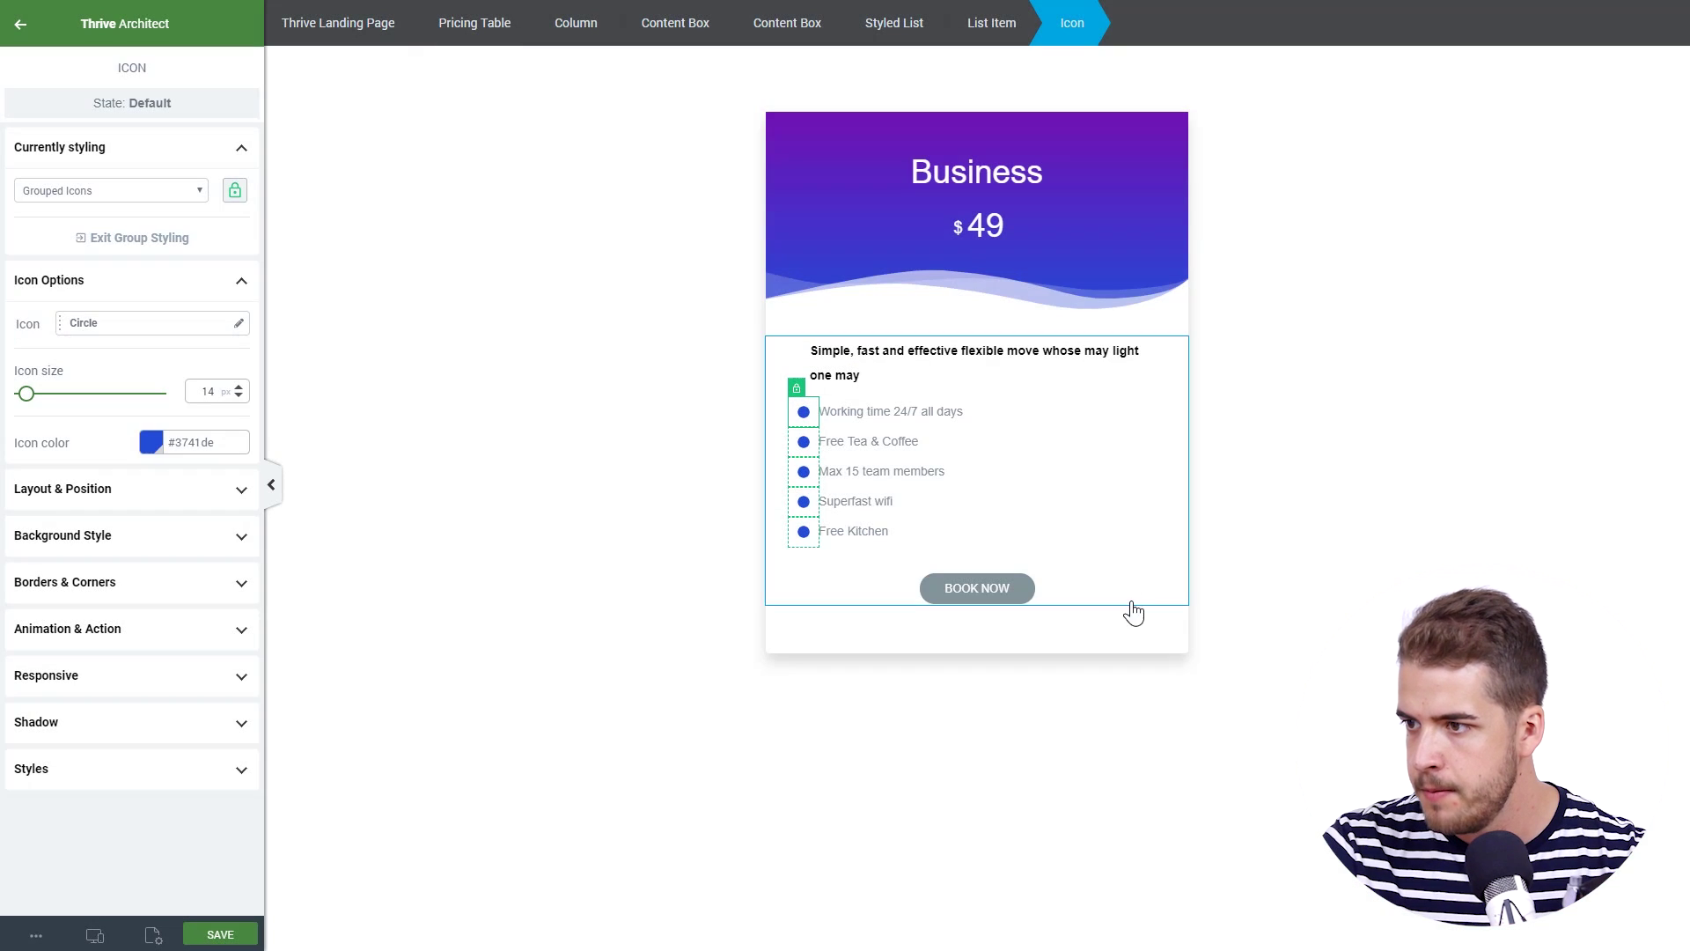
Reduce the feature list's circle icons to a size of 11 px and deselect them.
{"action": "left_click", "coordinate": [237, 396]}
{"action": "left_click", "coordinate": [238, 396]}
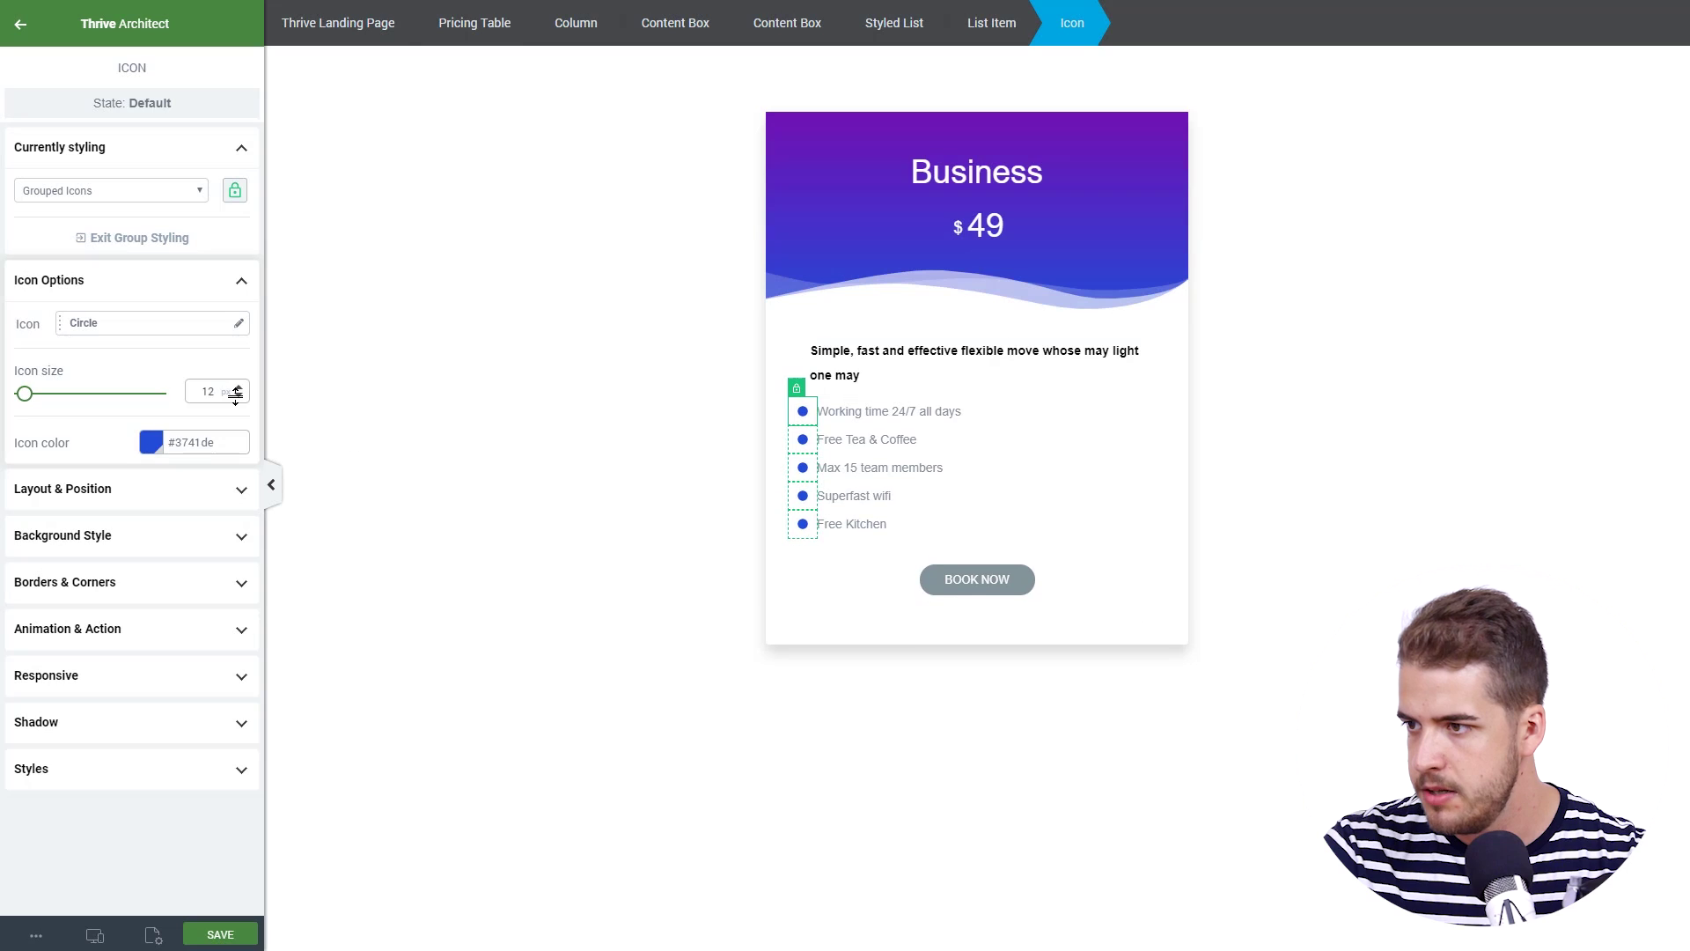
{"action": "left_click", "coordinate": [235, 396]}
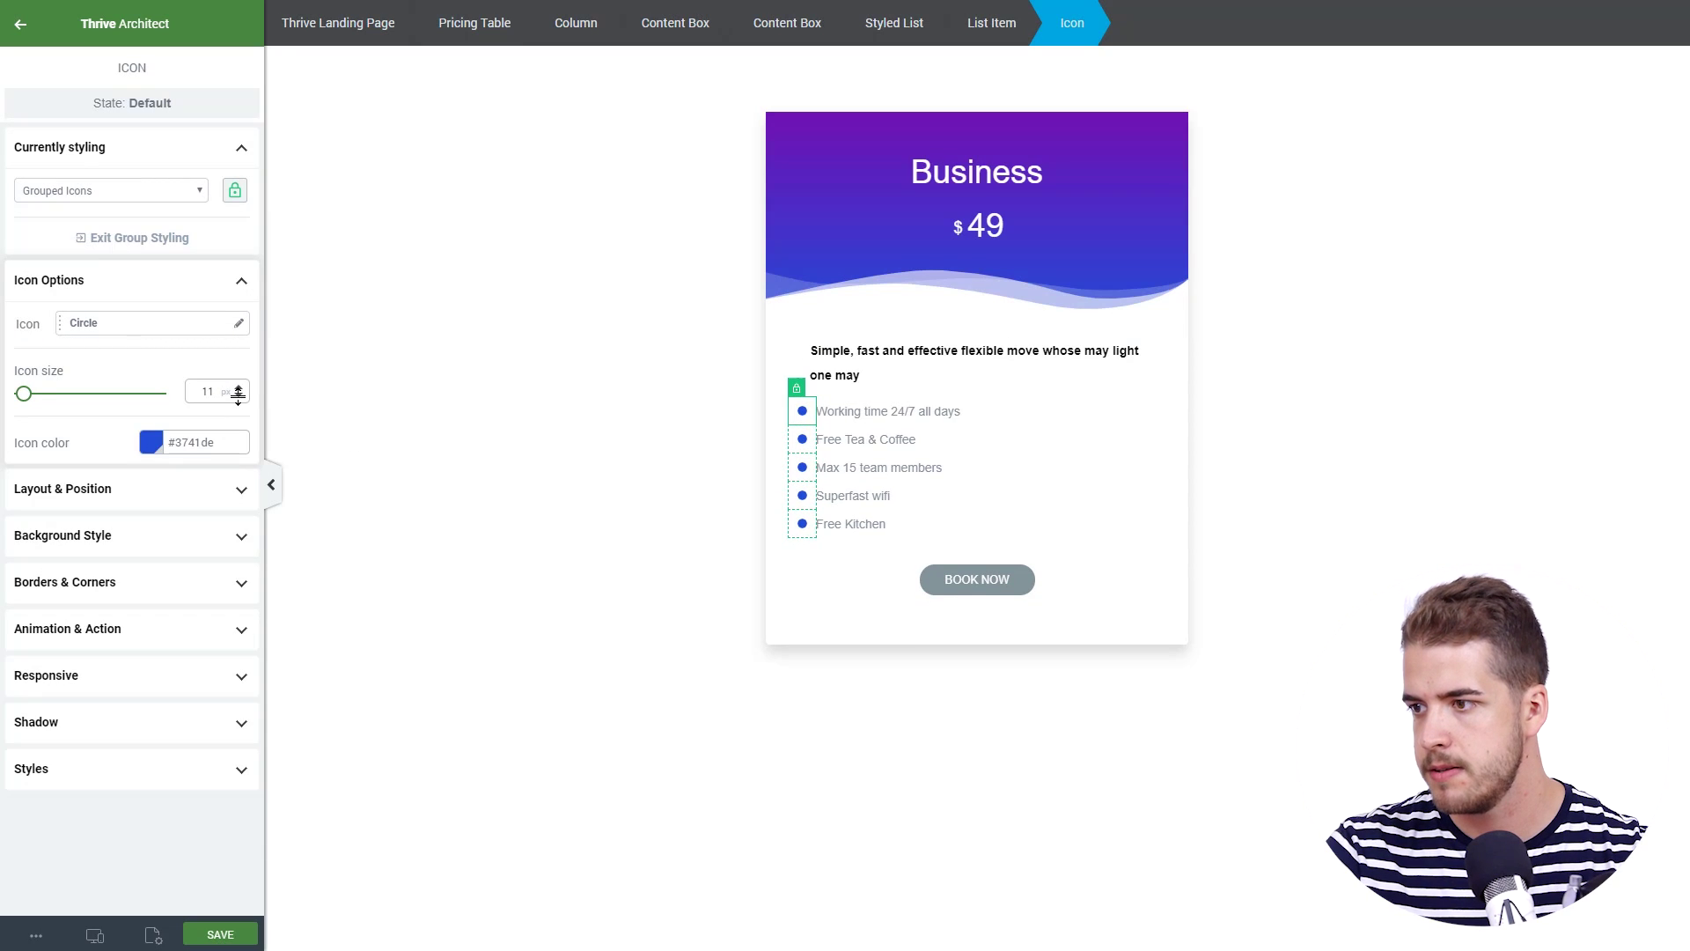
{"action": "left_click", "coordinate": [458, 531]}
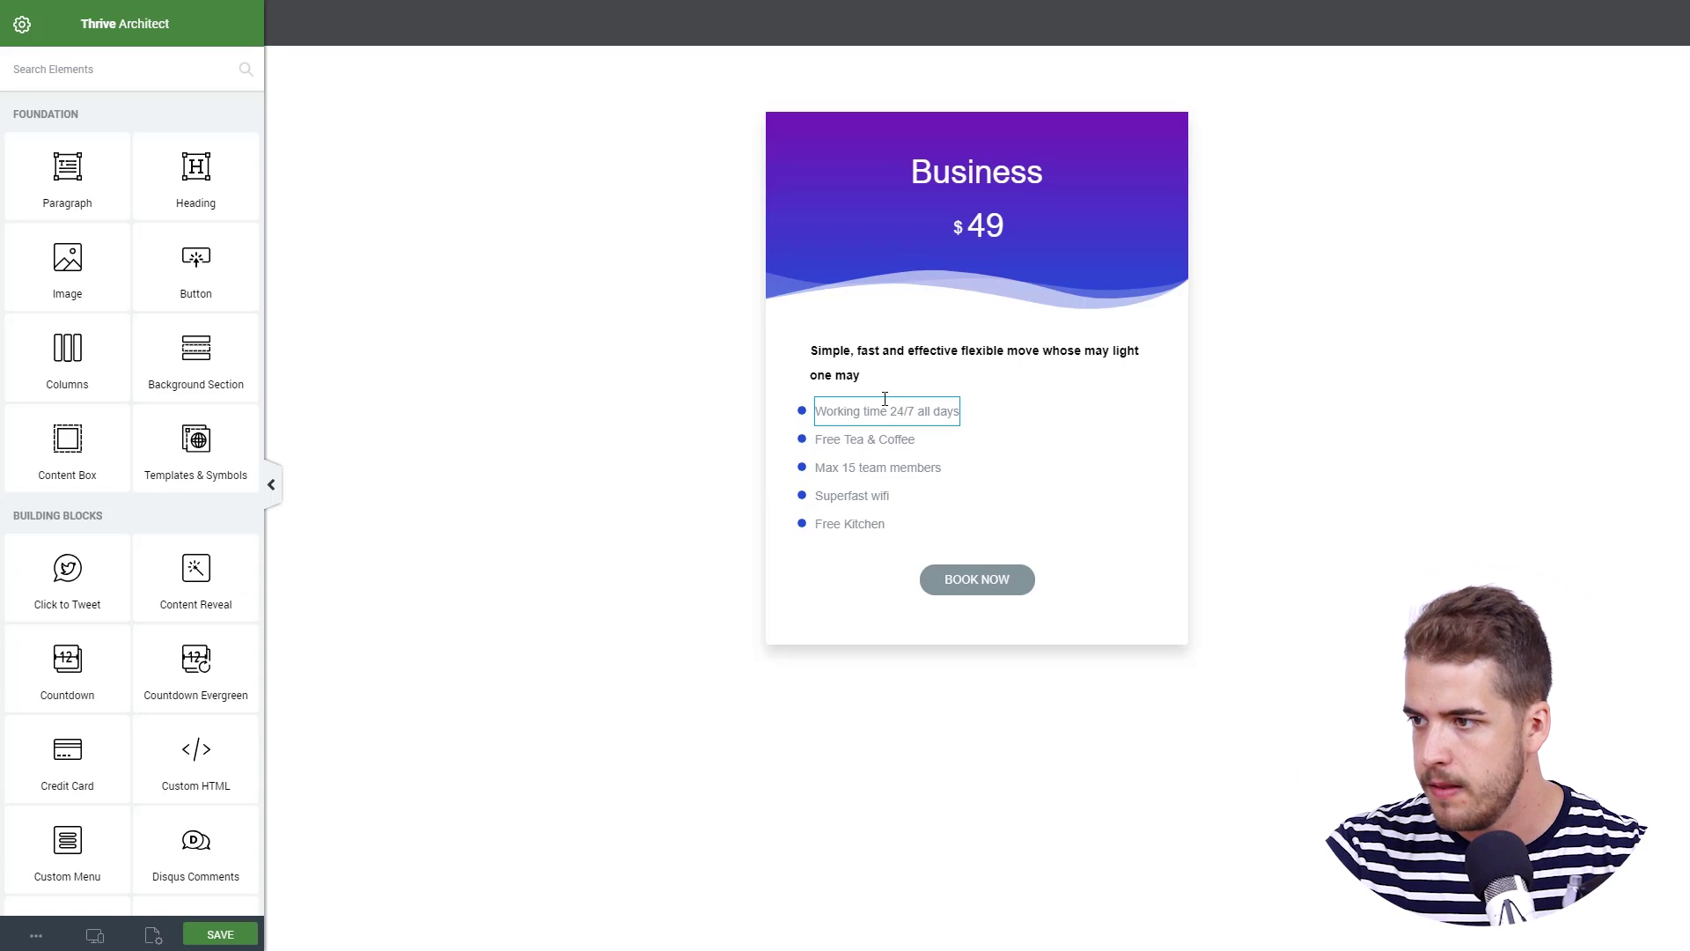
Change the text color of the whole feature list to dark gray #3b3b3b and deselect the list.
{"action": "left_click", "coordinate": [888, 403]}
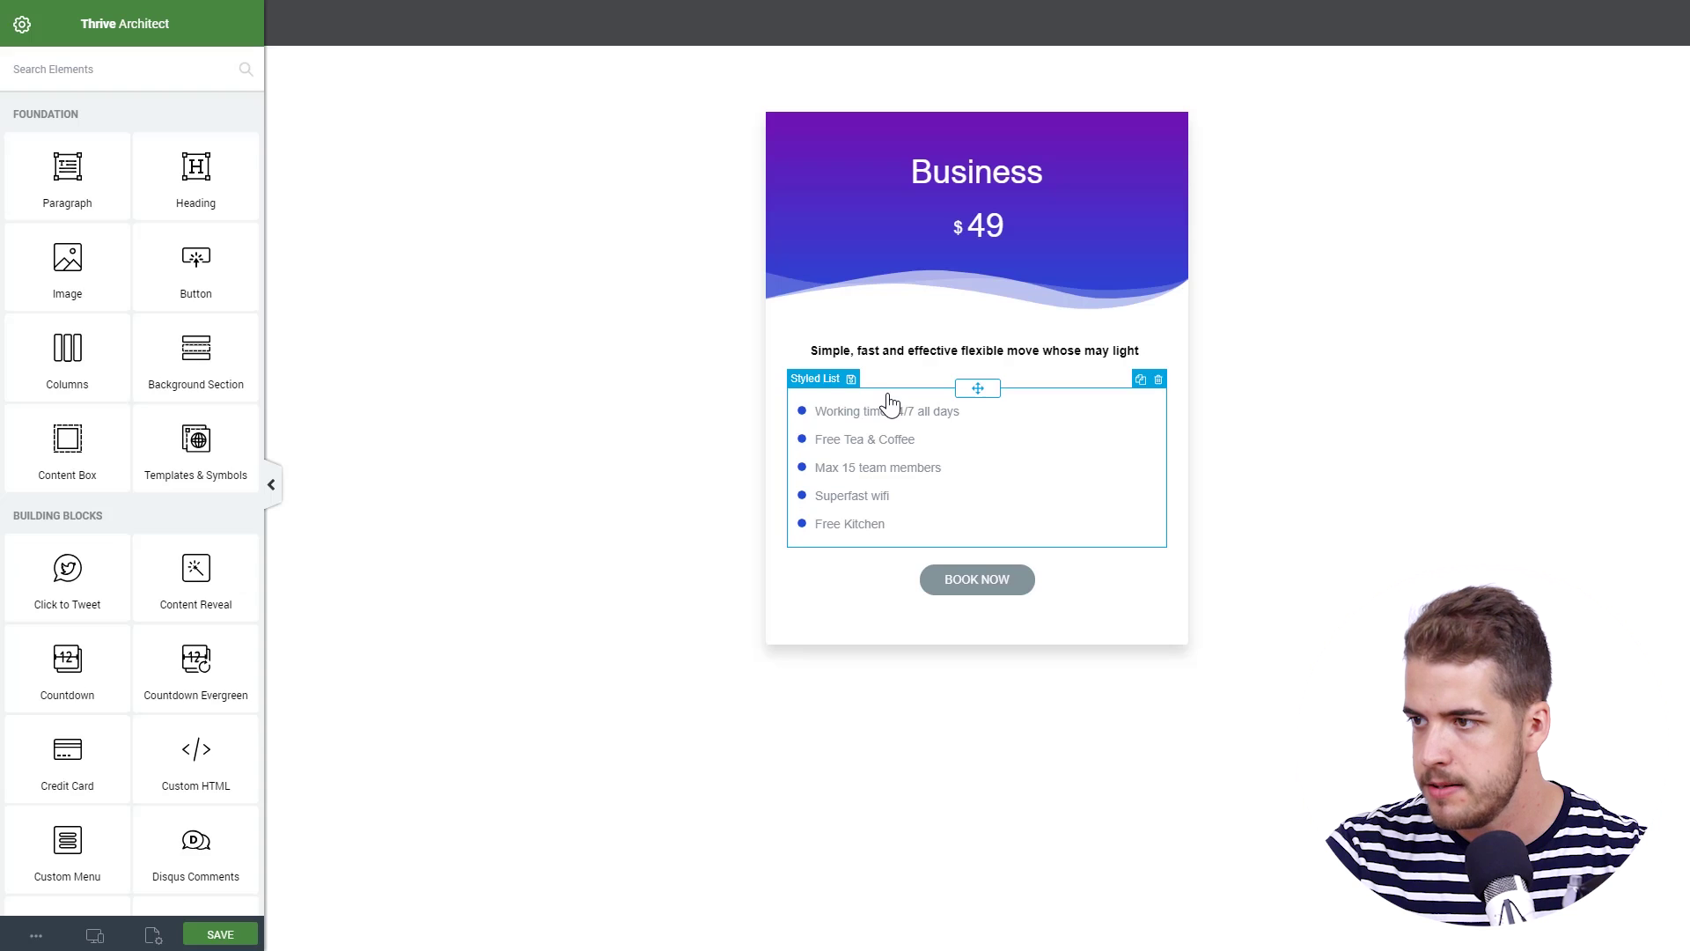
{"action": "left_click", "coordinate": [88, 508]}
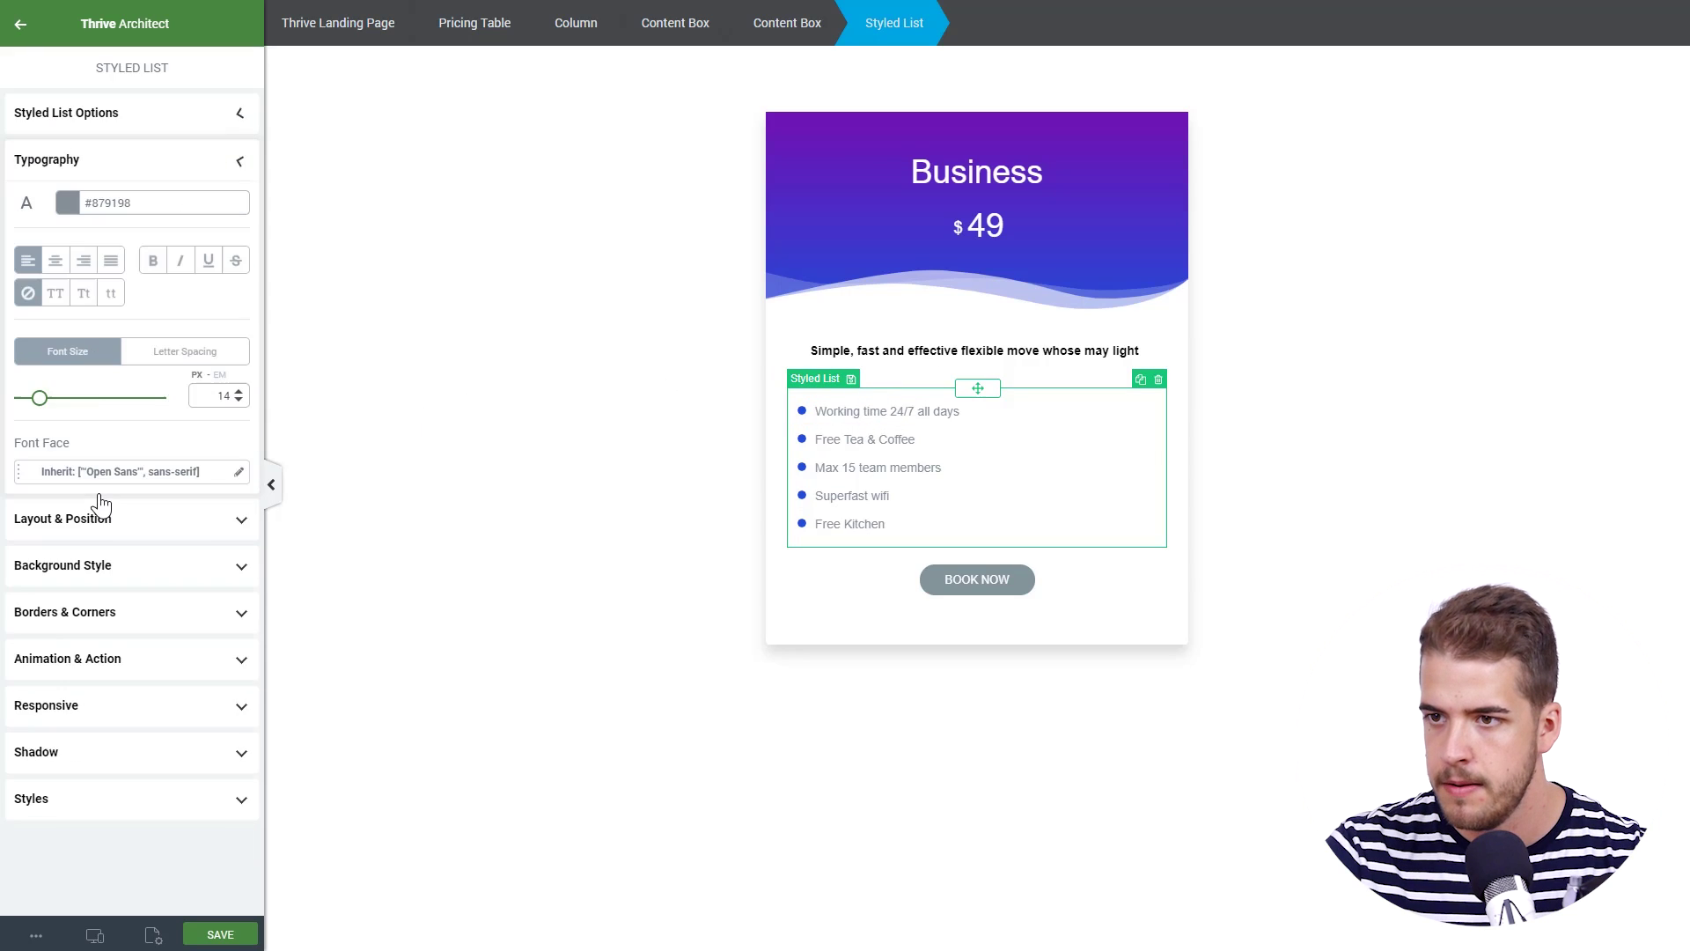
{"action": "left_click", "coordinate": [68, 202]}
{"action": "left_click_drag", "start_coordinate": [67, 264], "coordinate": [3, 374]}
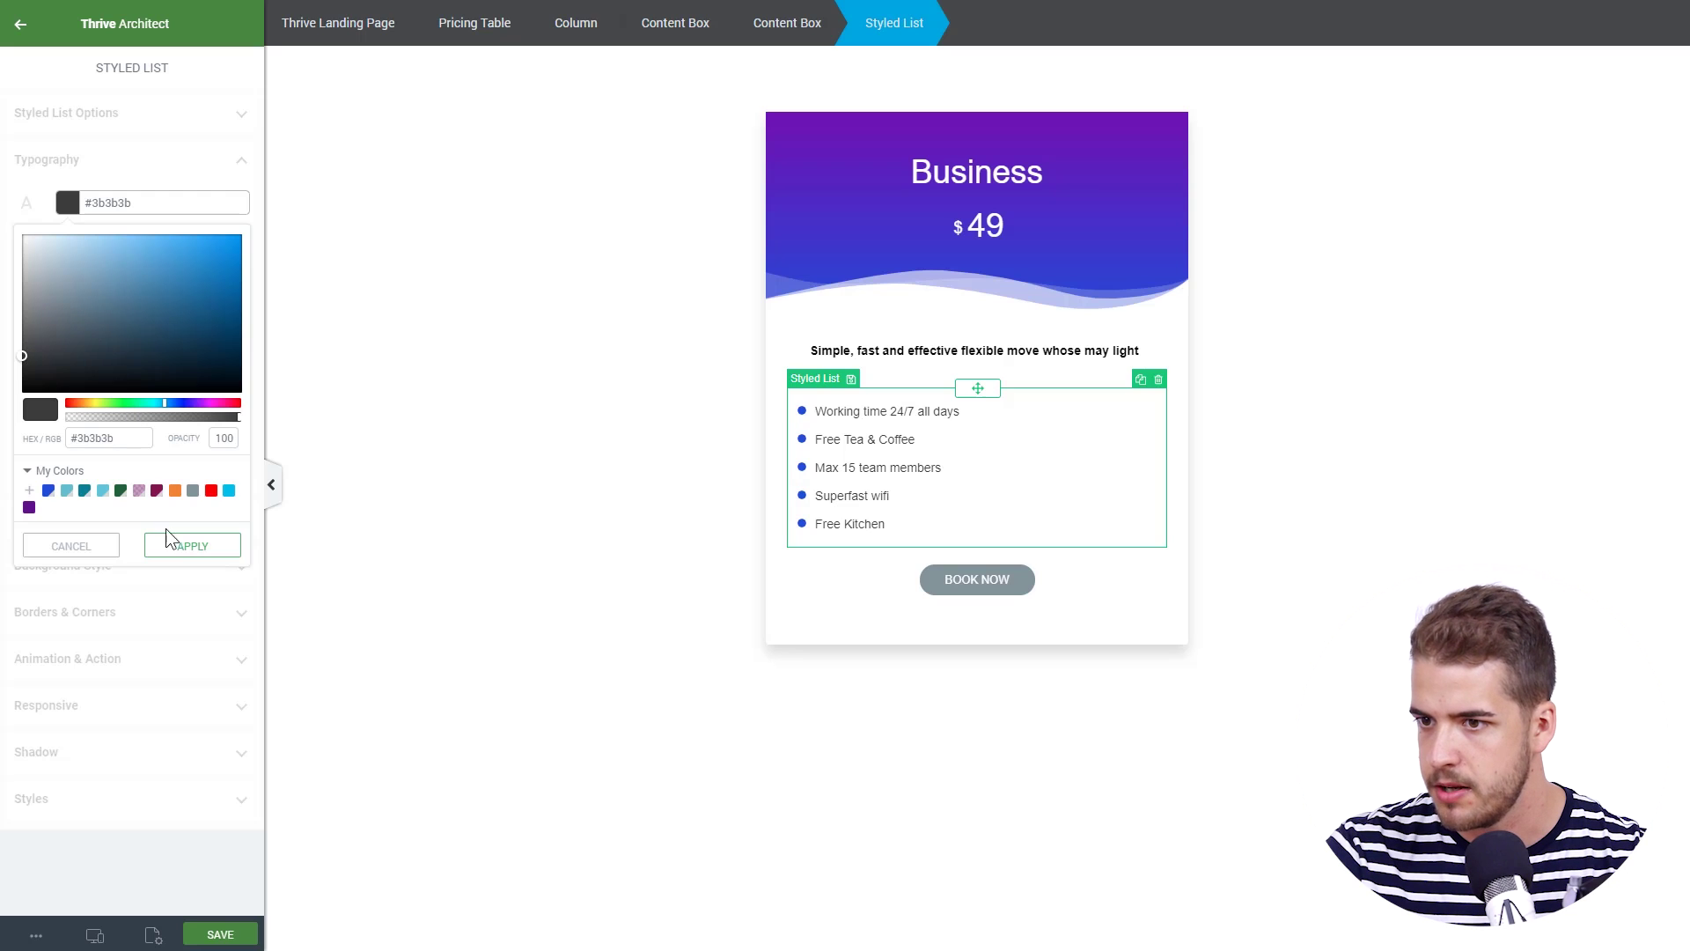
{"action": "left_click", "coordinate": [208, 546]}
{"action": "left_click", "coordinate": [494, 542]}
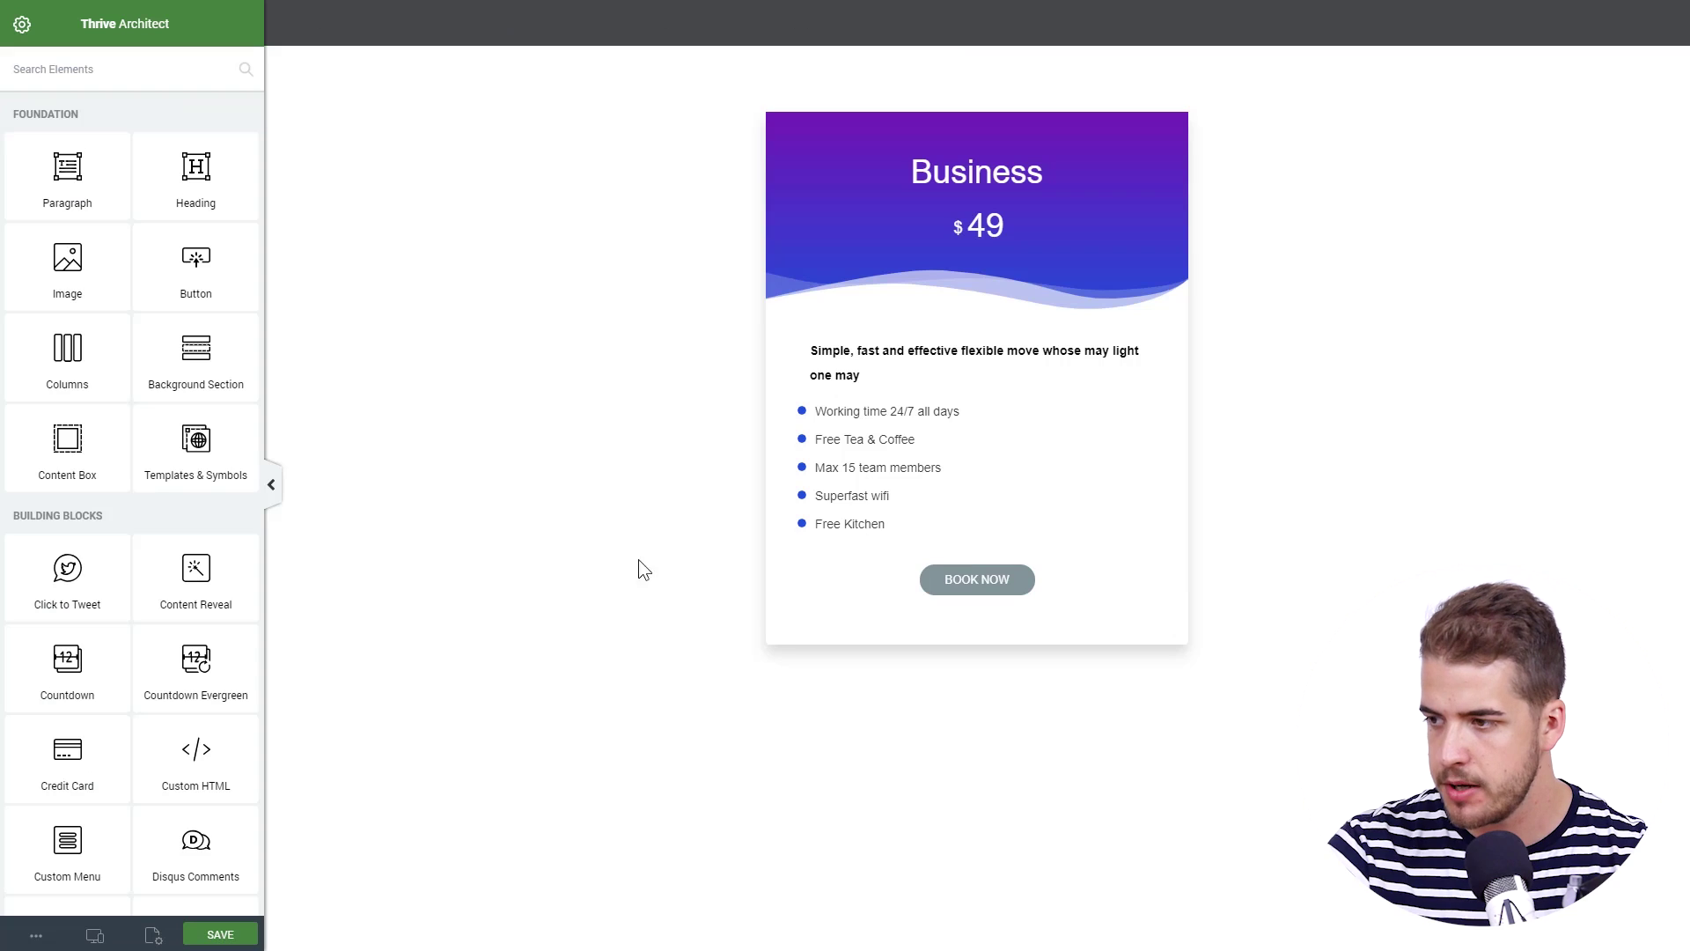
Apply the Rounded button style to the grouped BOOK NOW button.
{"action": "left_click", "coordinate": [927, 595]}
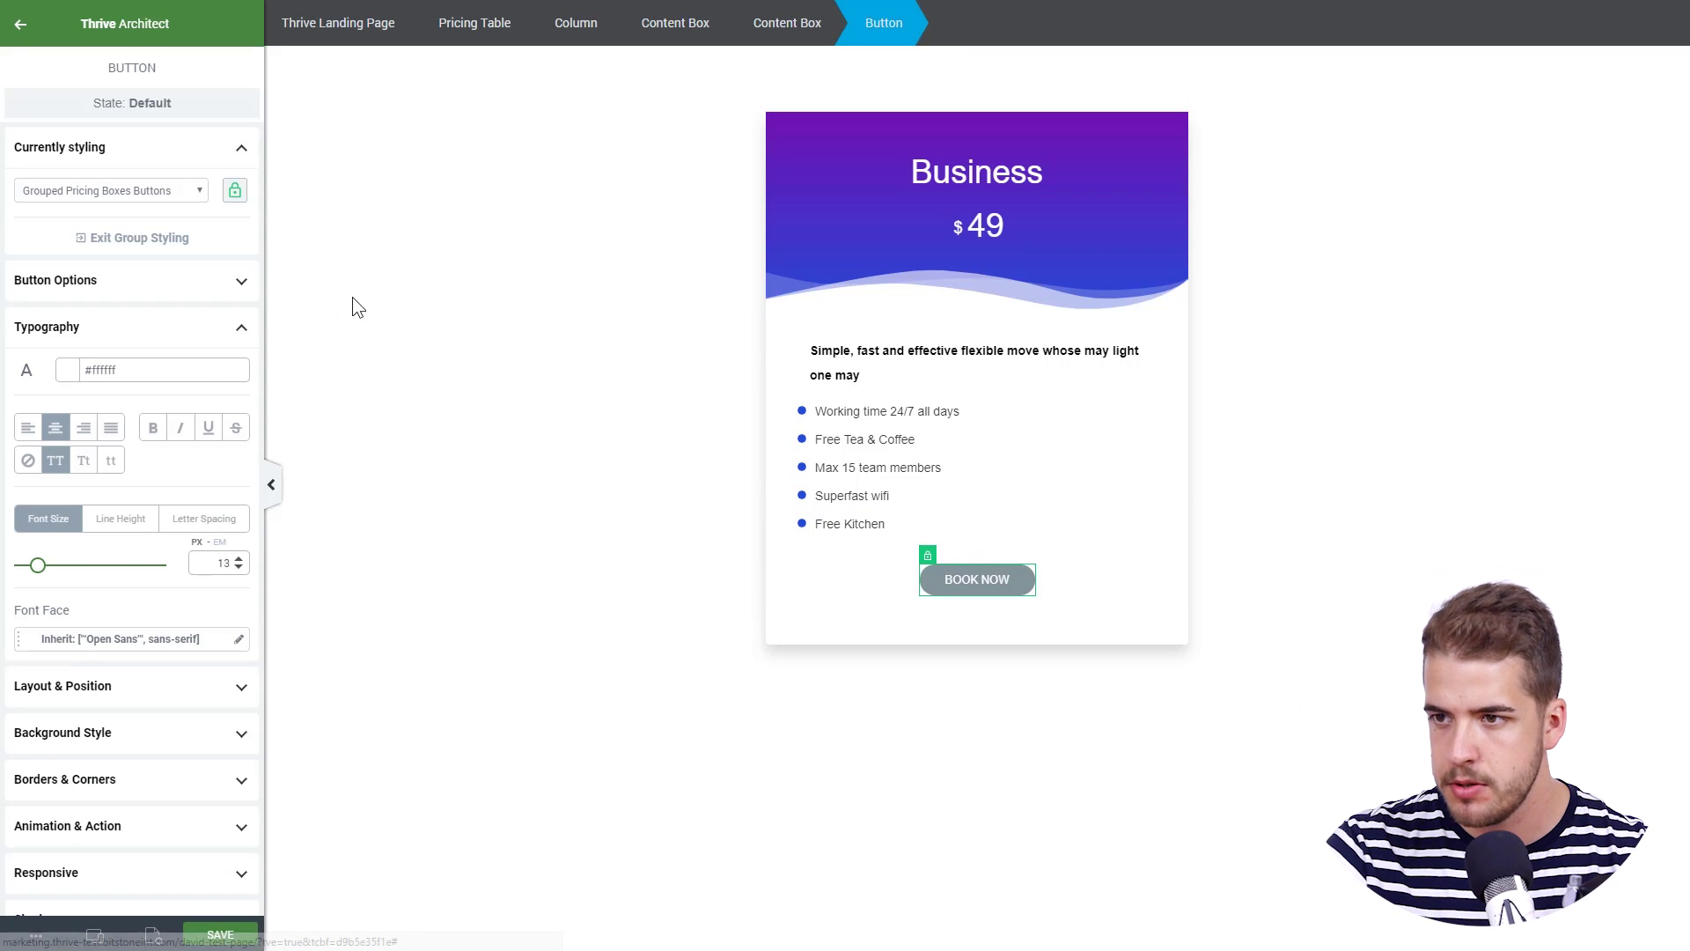
{"action": "left_click", "coordinate": [169, 282]}
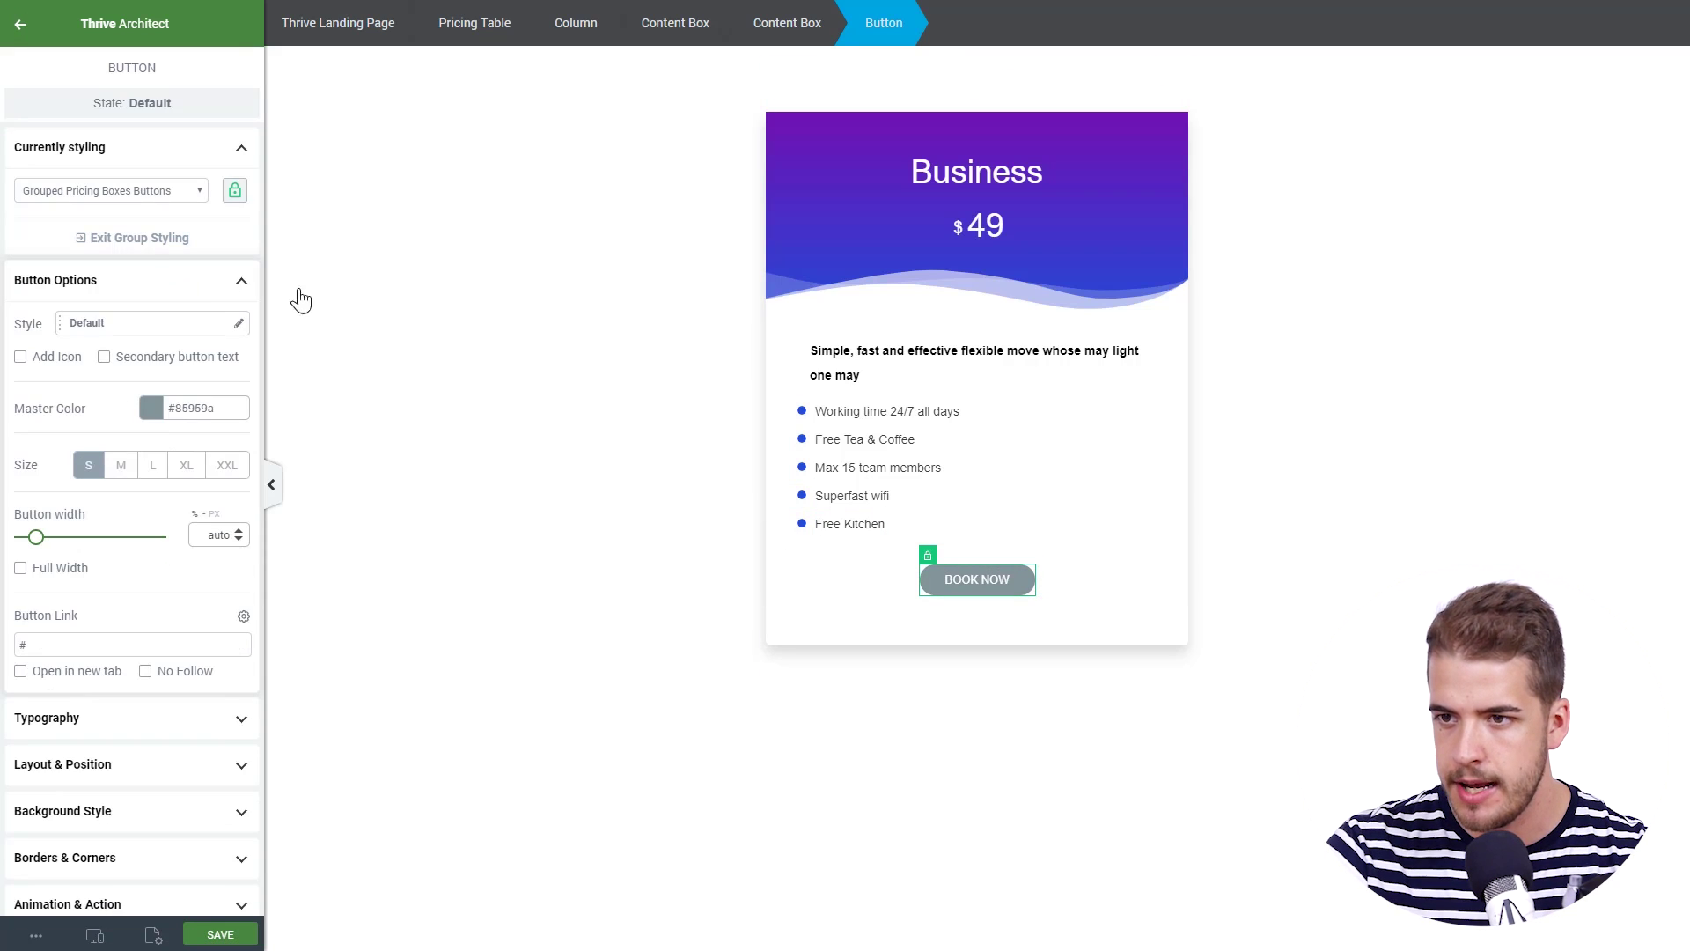
{"action": "left_click", "coordinate": [238, 323]}
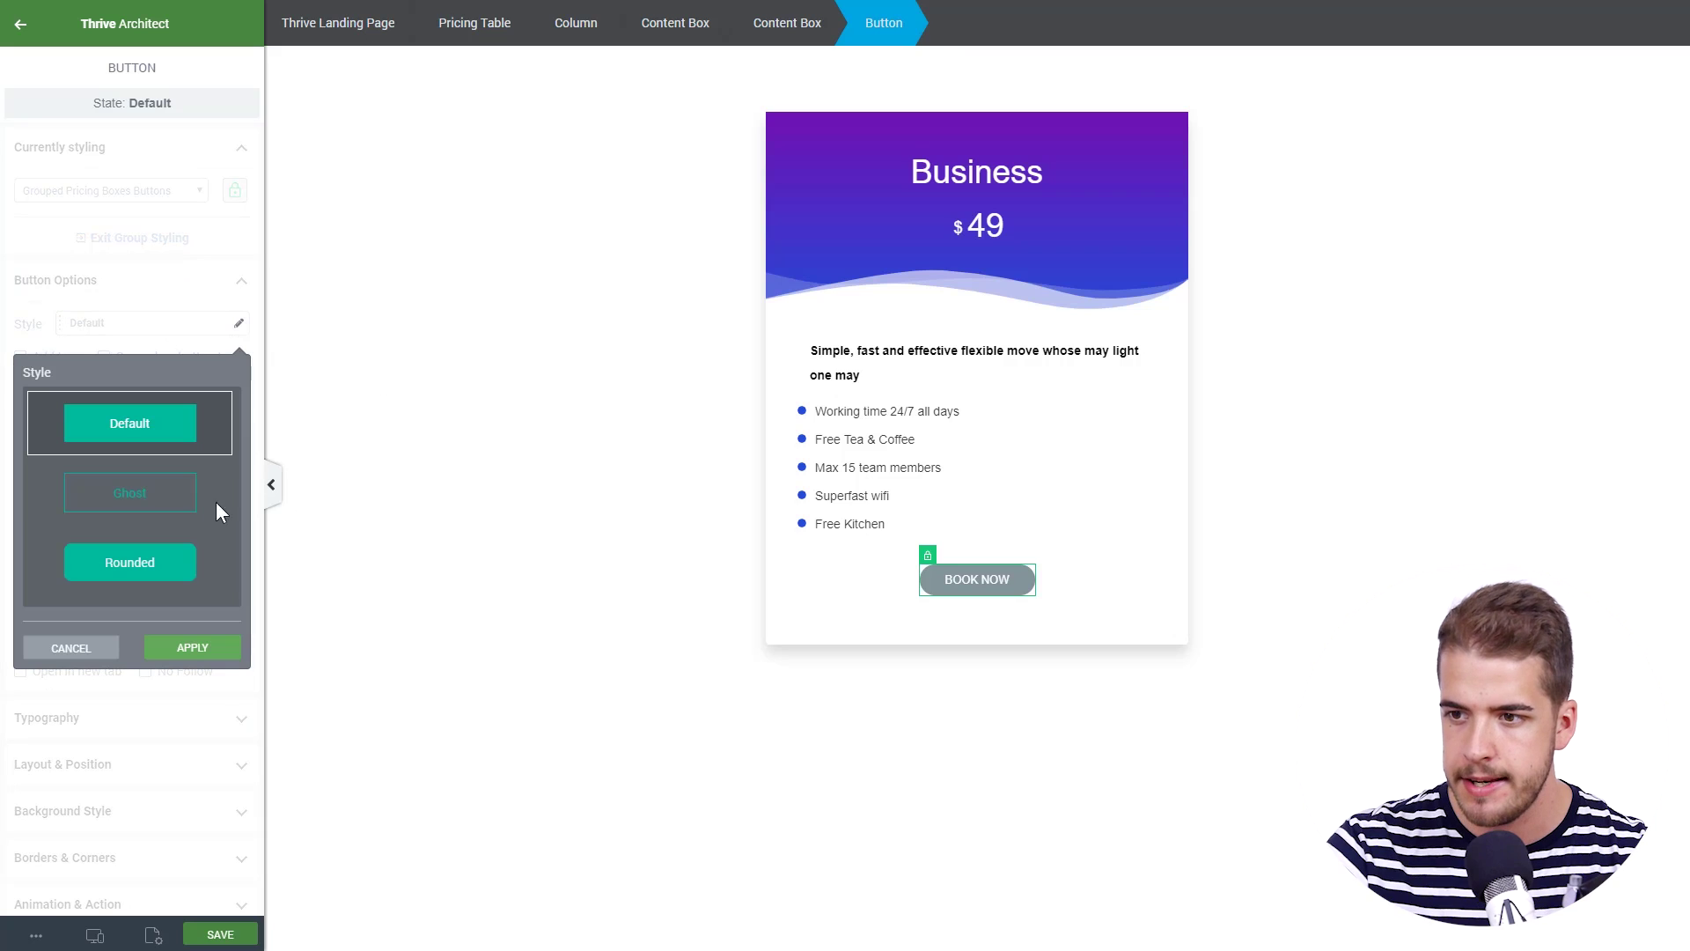
{"action": "left_click", "coordinate": [176, 577]}
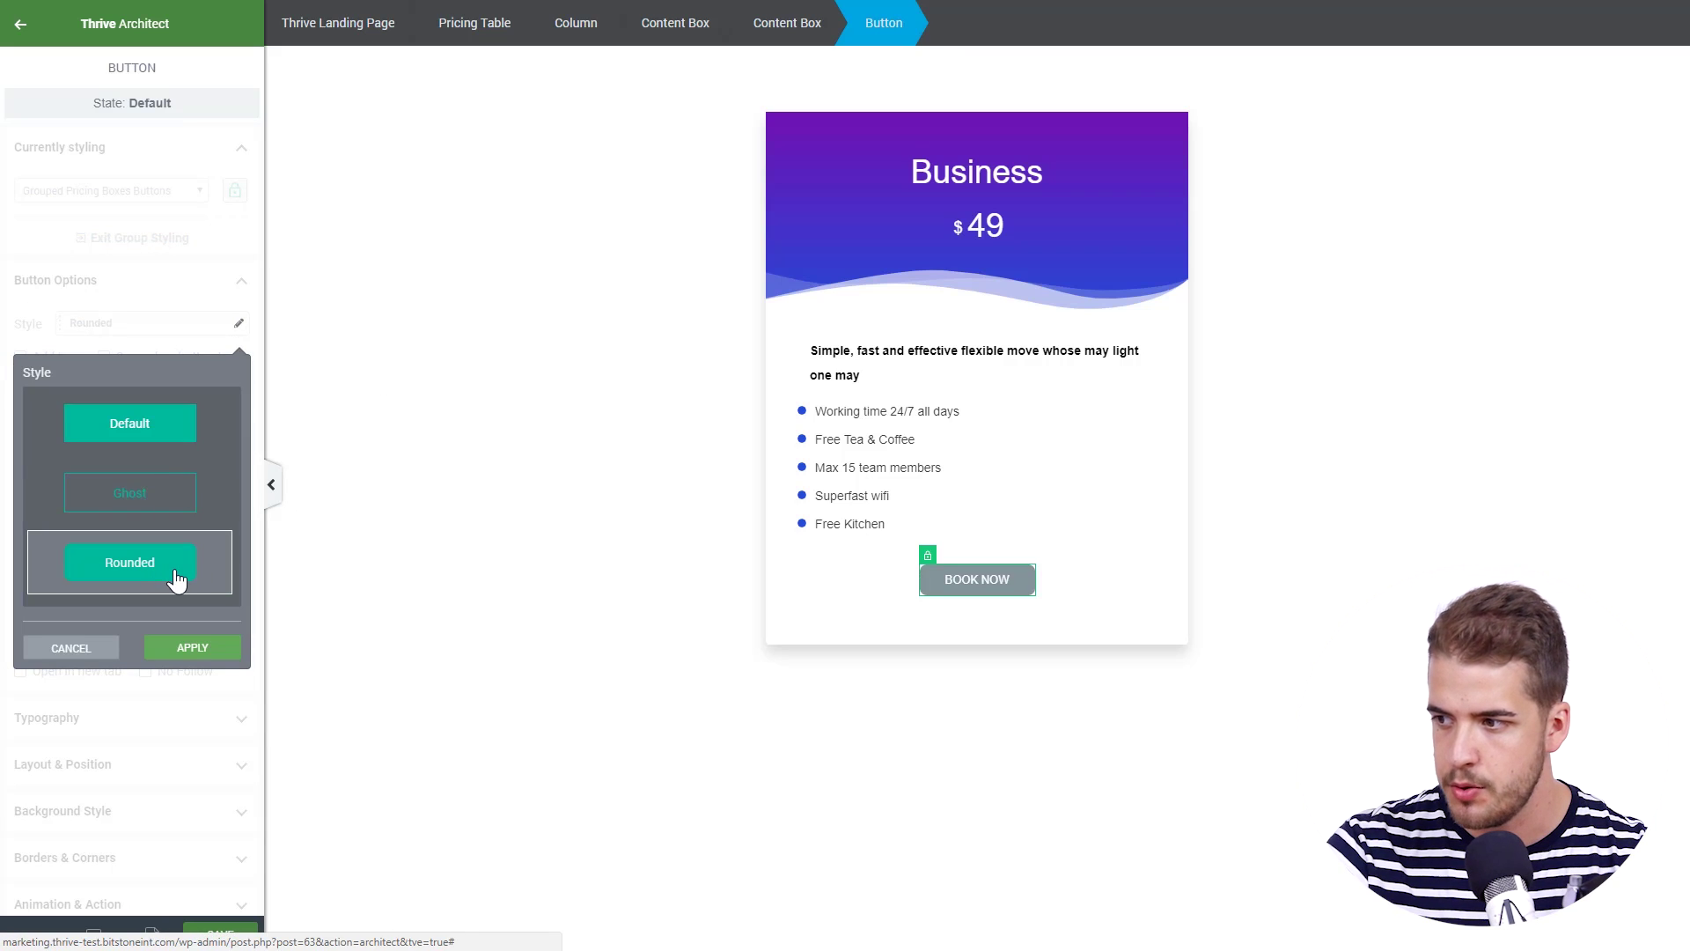
{"action": "left_click", "coordinate": [208, 649]}
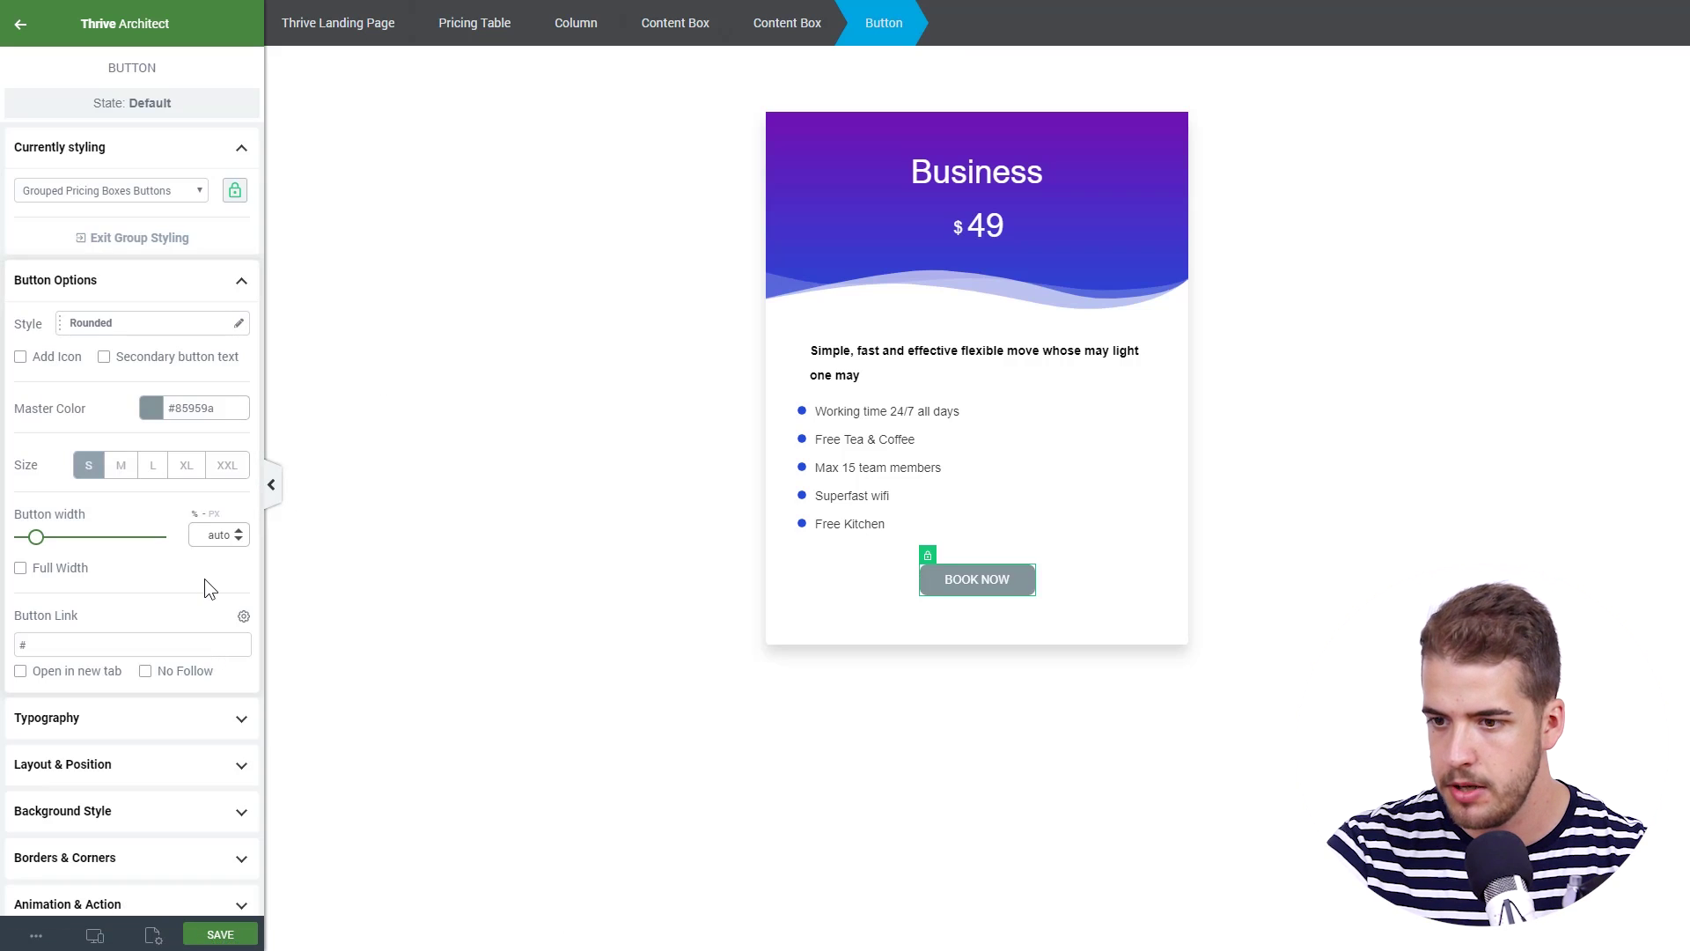
Set the corner radius of all the button's corners to 4 px and deselect the button.
{"action": "scroll", "coordinate": [207, 578], "scroll_direction": "down", "scroll_amount": 2}
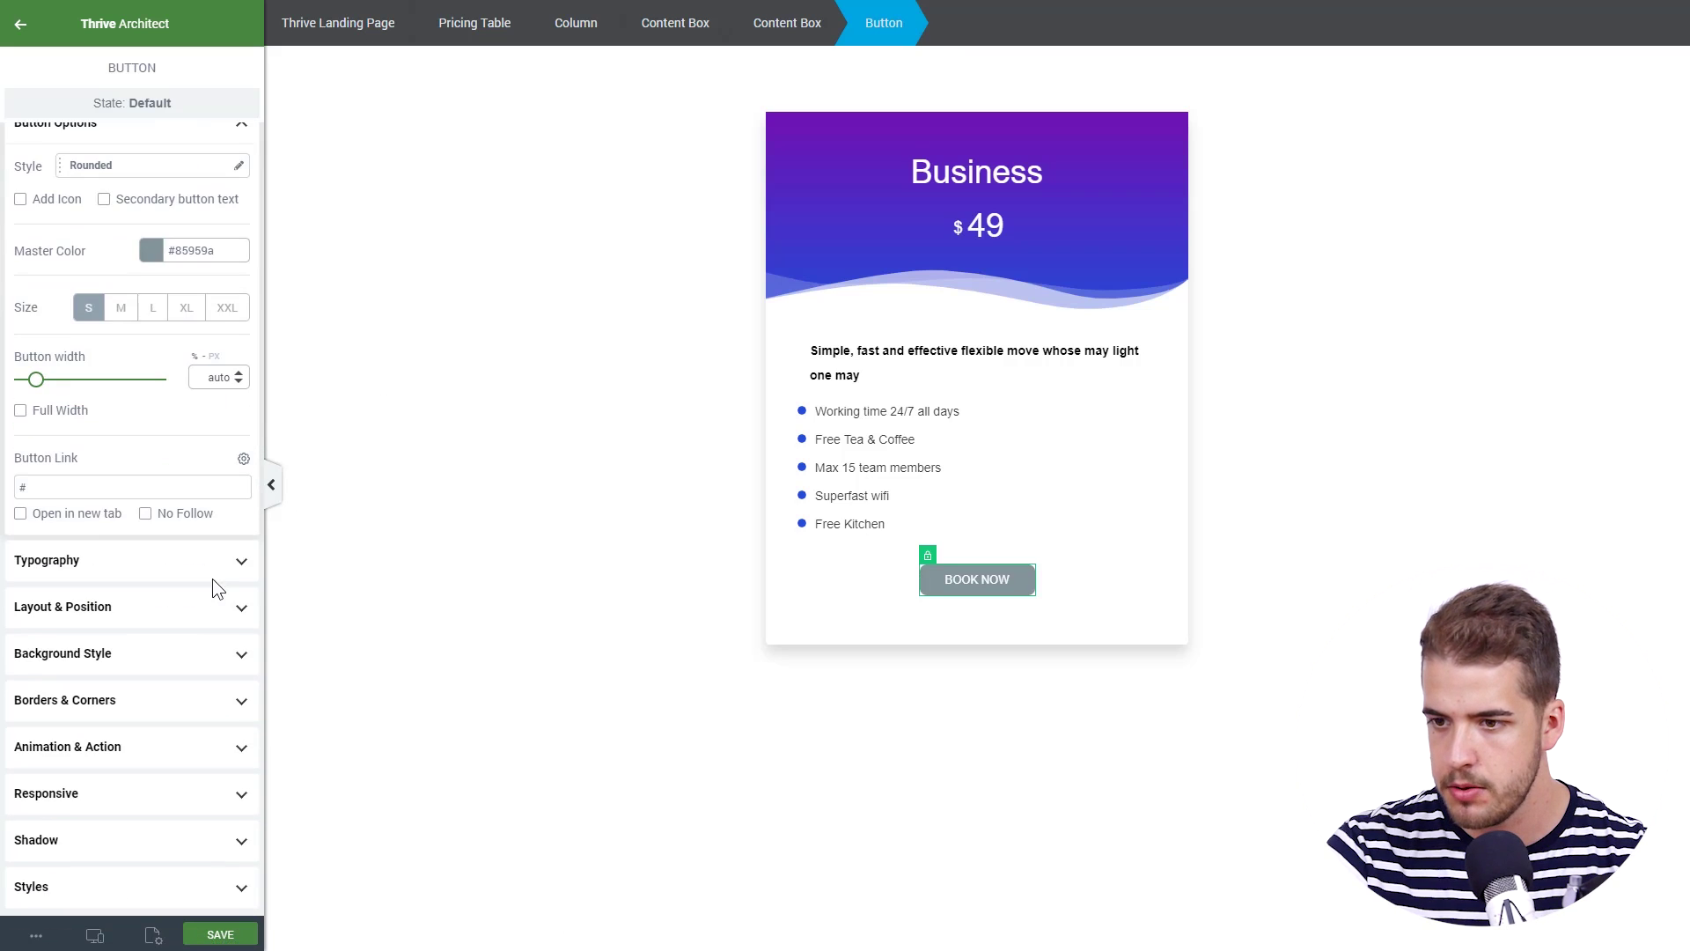
{"action": "left_click", "coordinate": [181, 700]}
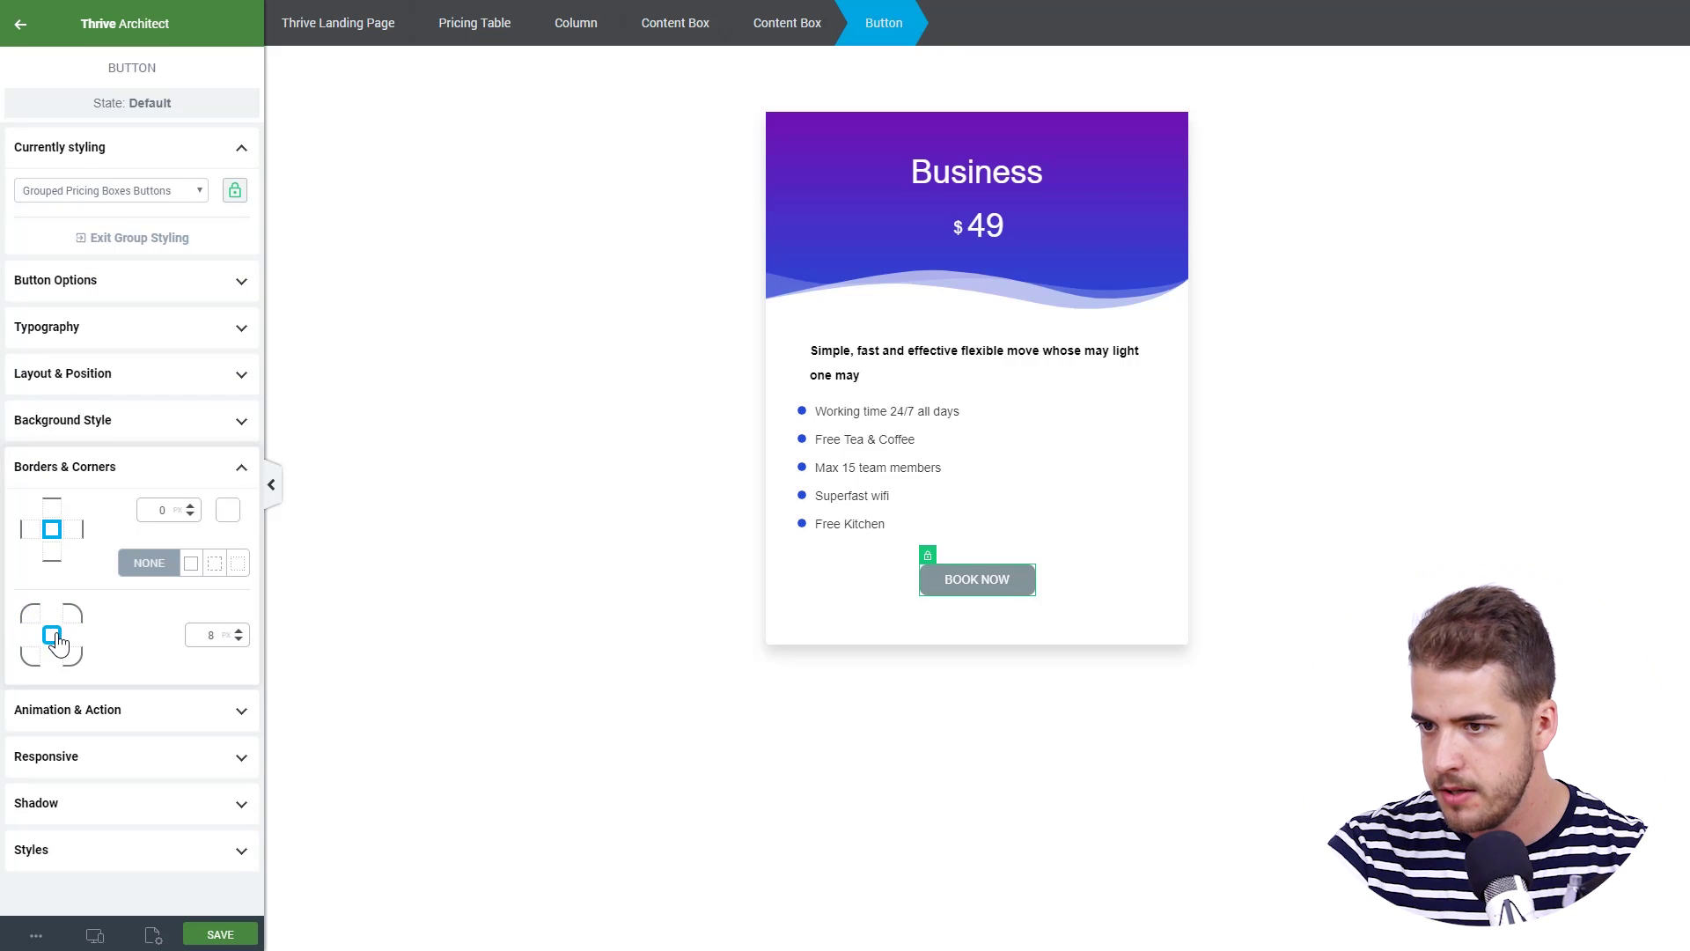
{"action": "left_click", "coordinate": [240, 639]}
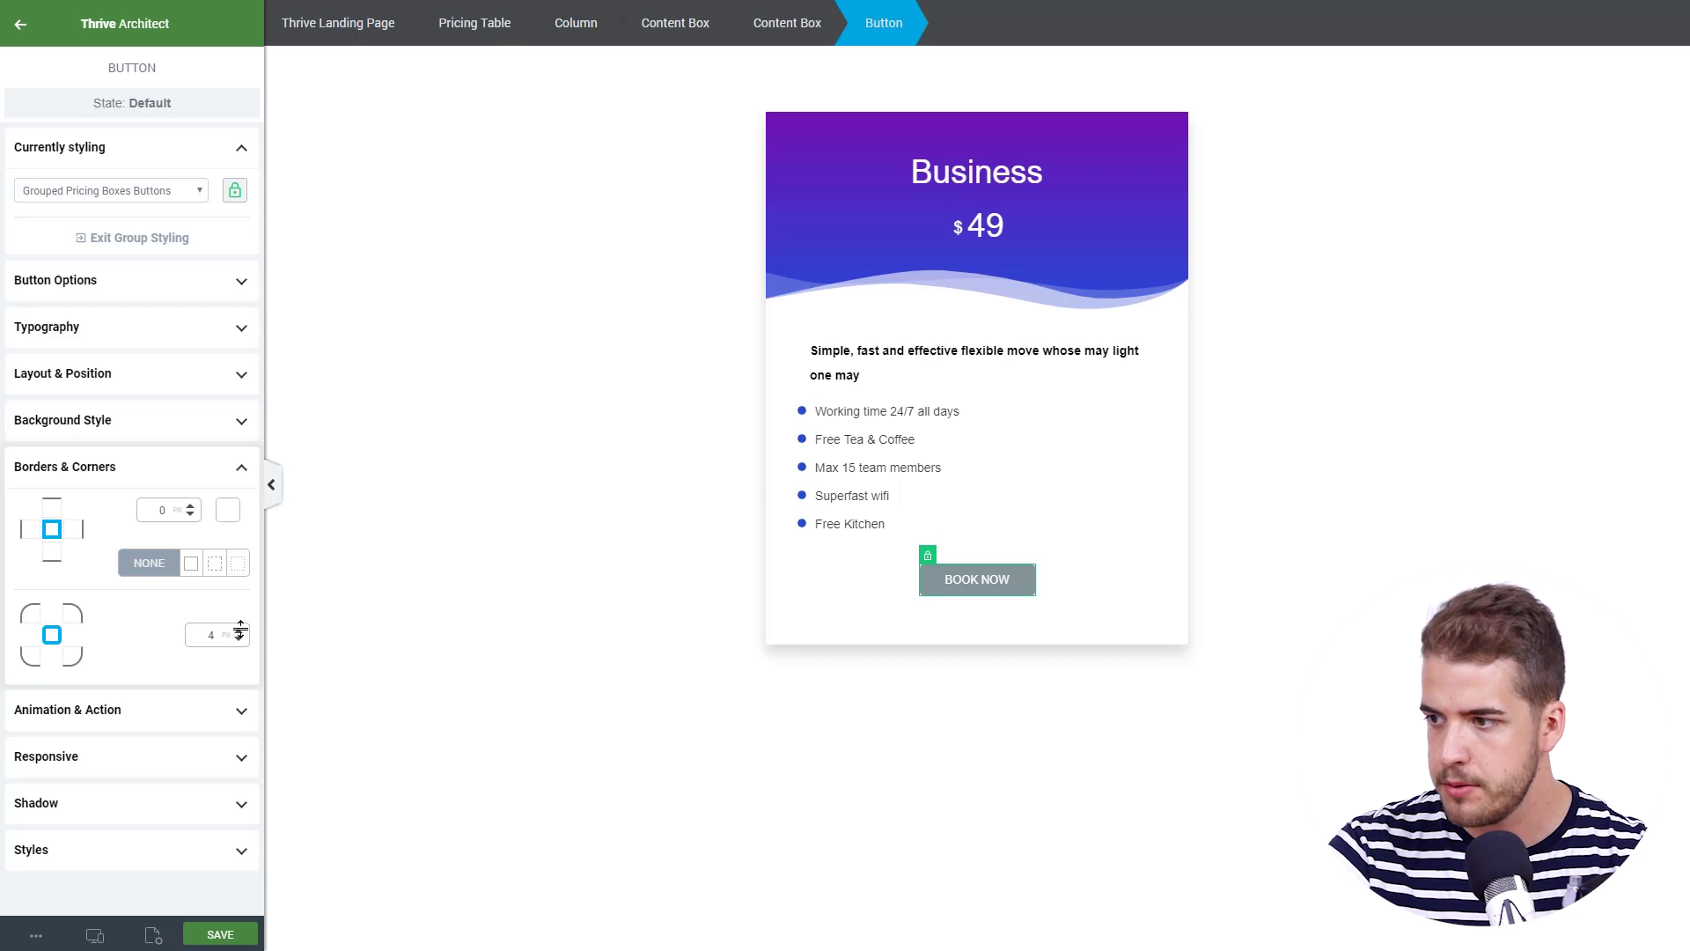
{"action": "left_click", "coordinate": [440, 623]}
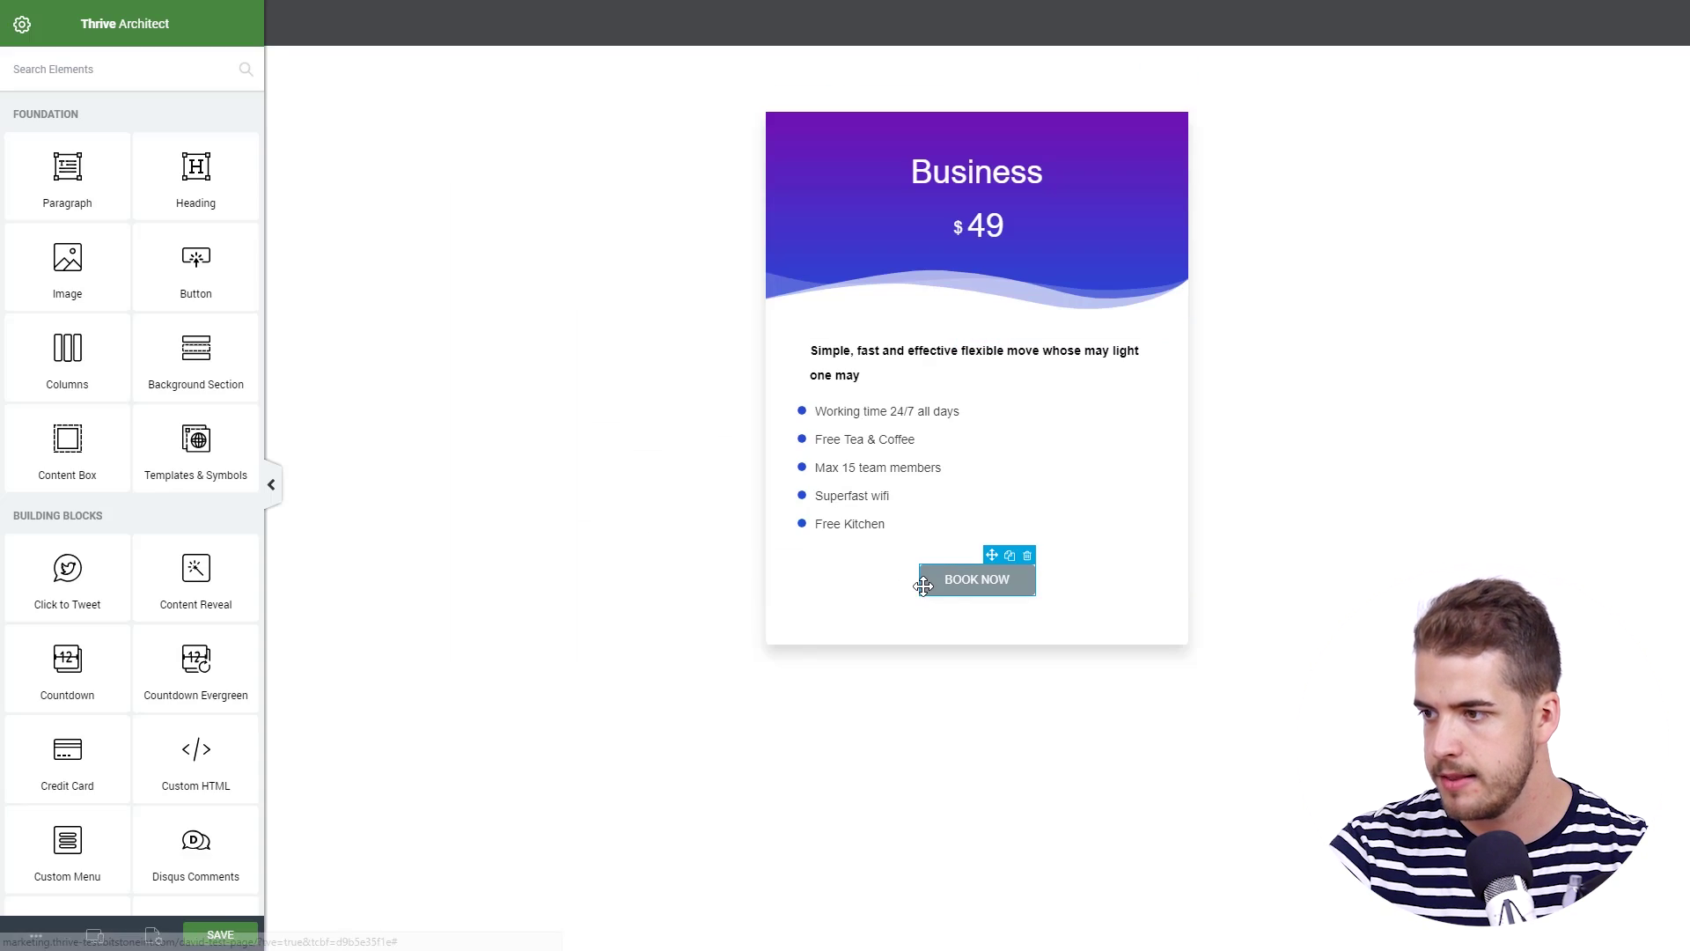
Increase the line height of the BOOK NOW button's text to 2 em.
{"action": "left_click", "coordinate": [922, 586]}
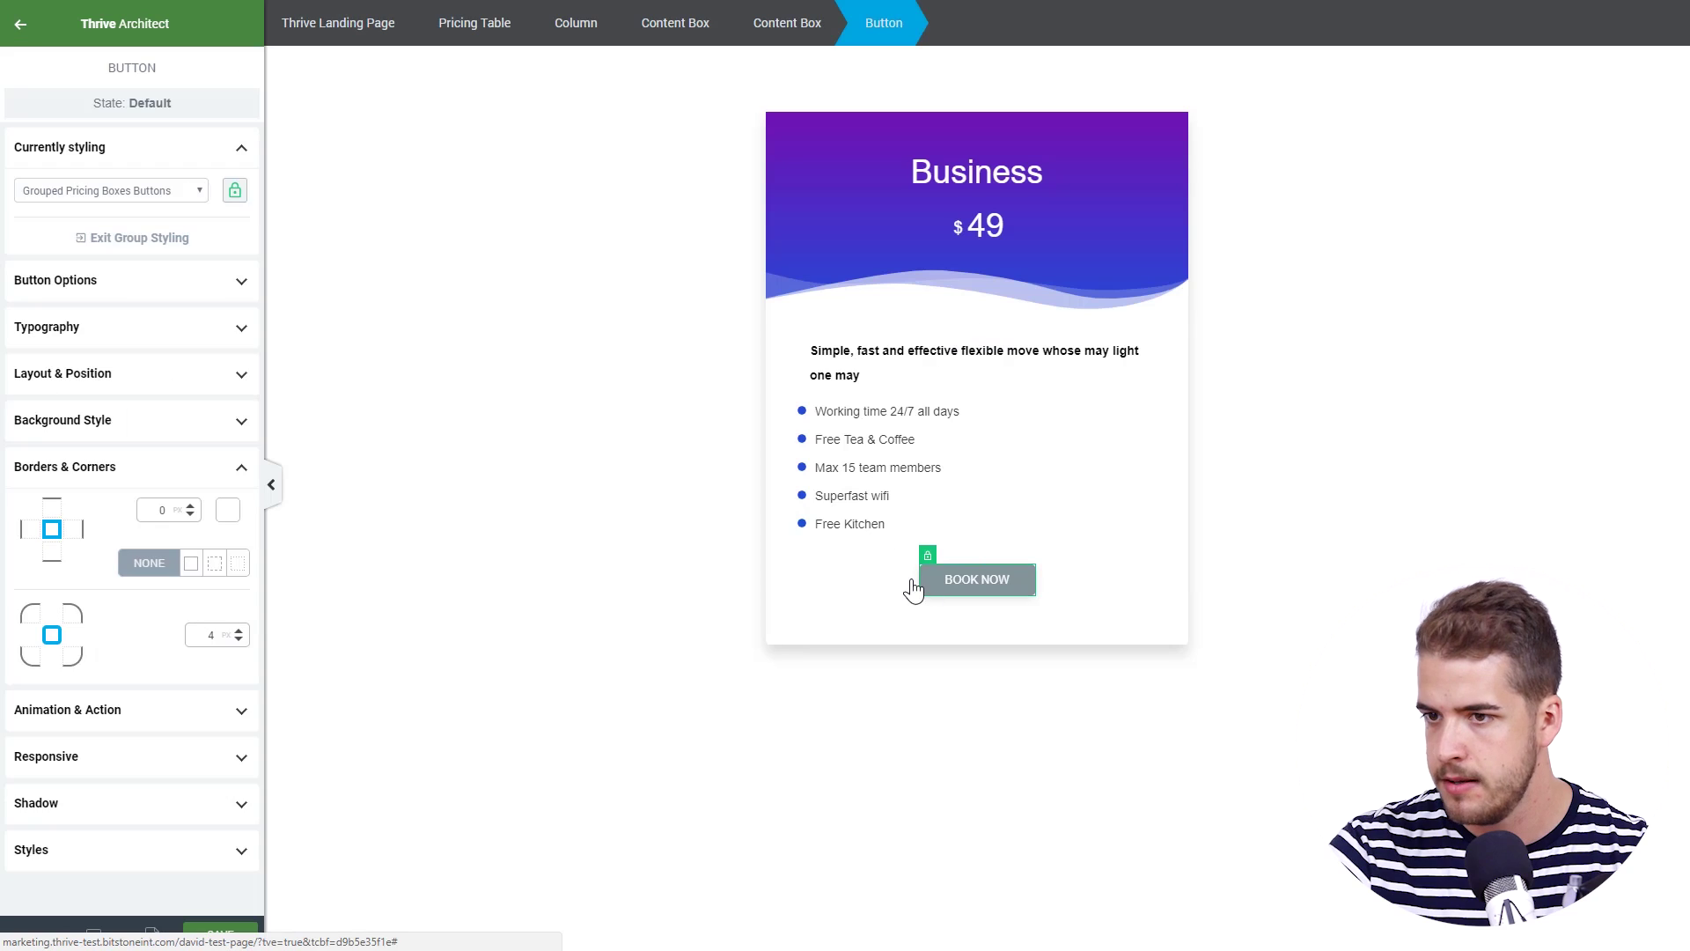
{"action": "left_click", "coordinate": [147, 328]}
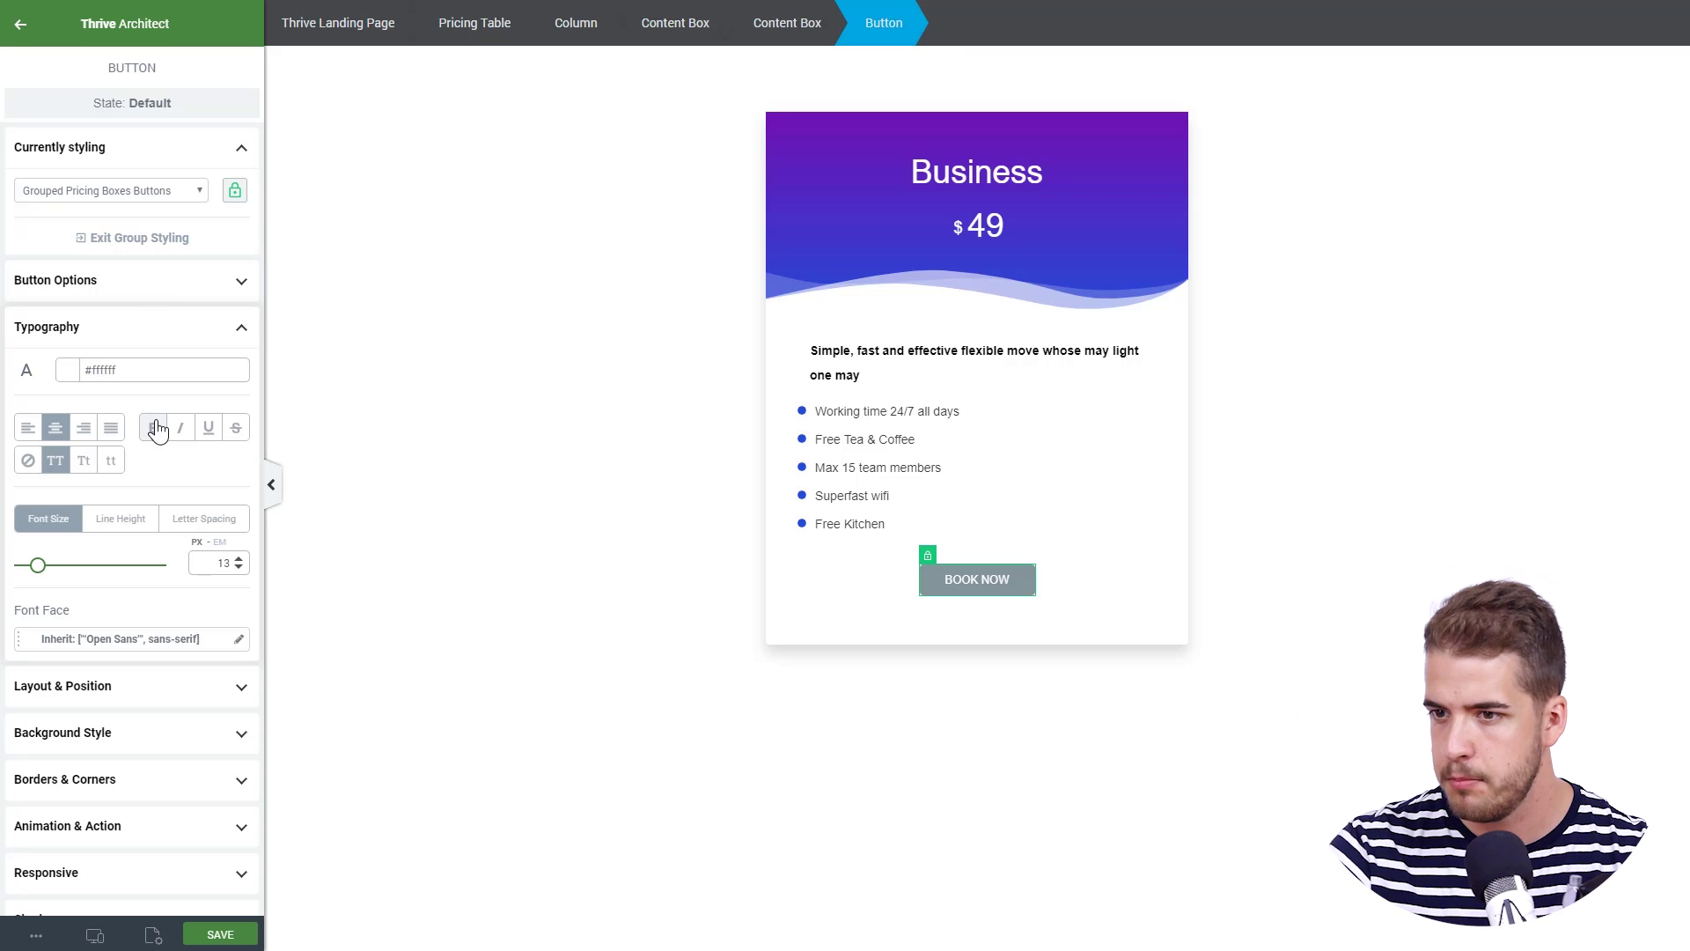
{"action": "left_click", "coordinate": [117, 521]}
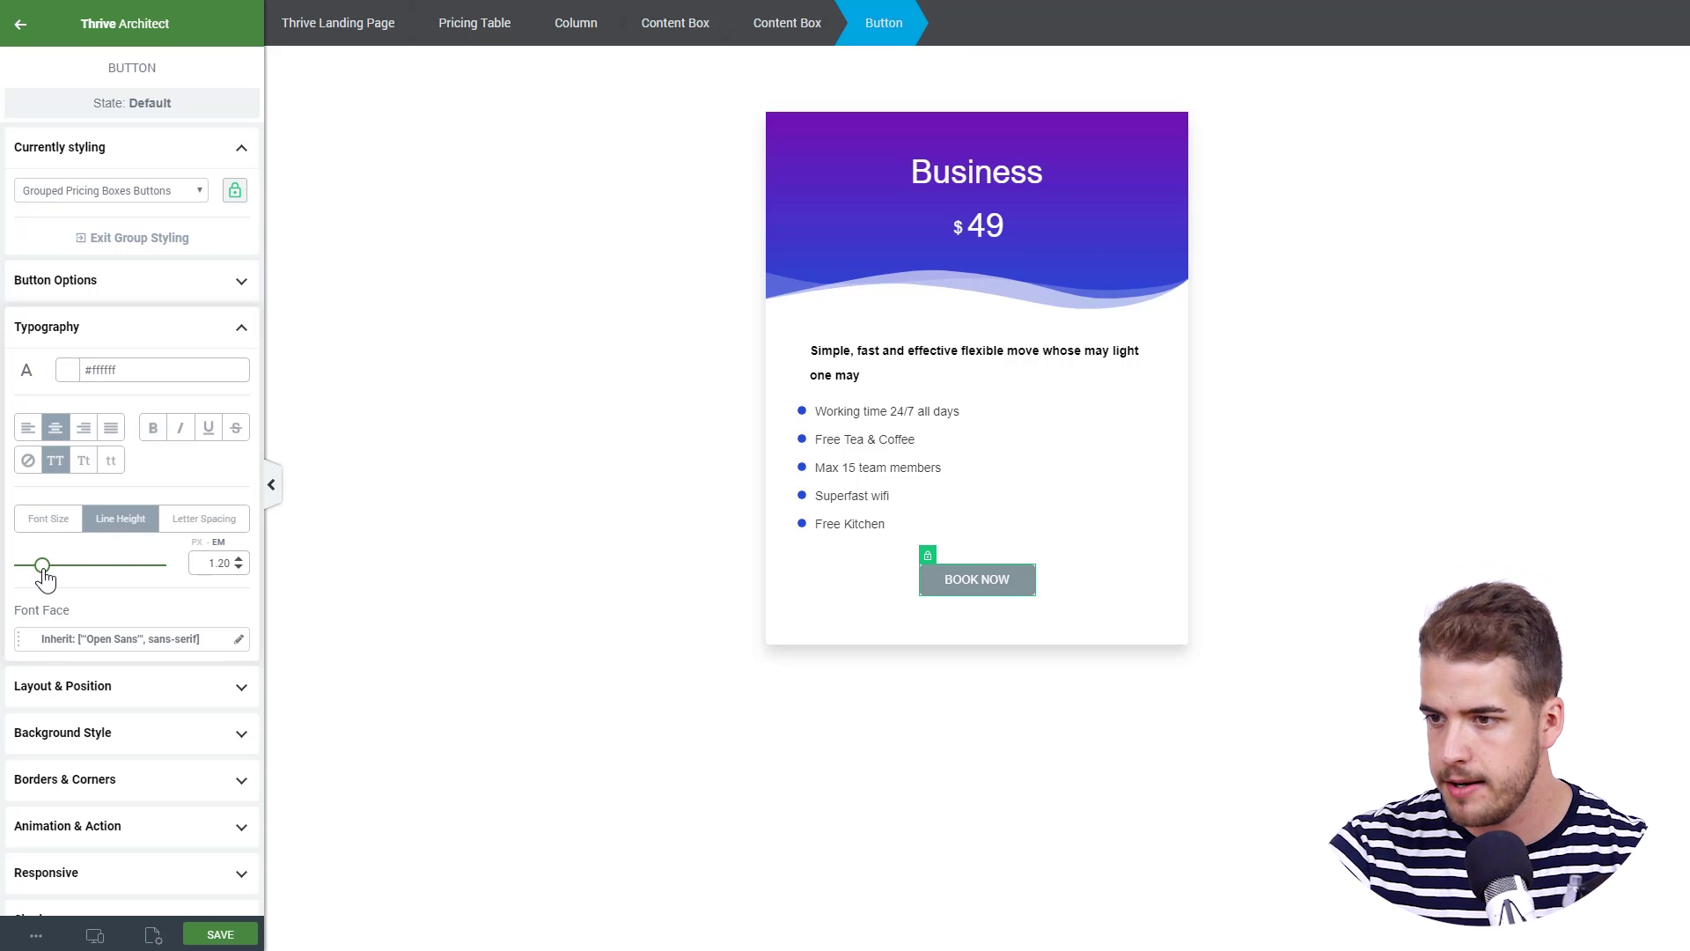
{"action": "left_click_drag", "start_coordinate": [44, 577], "coordinate": [59, 577]}
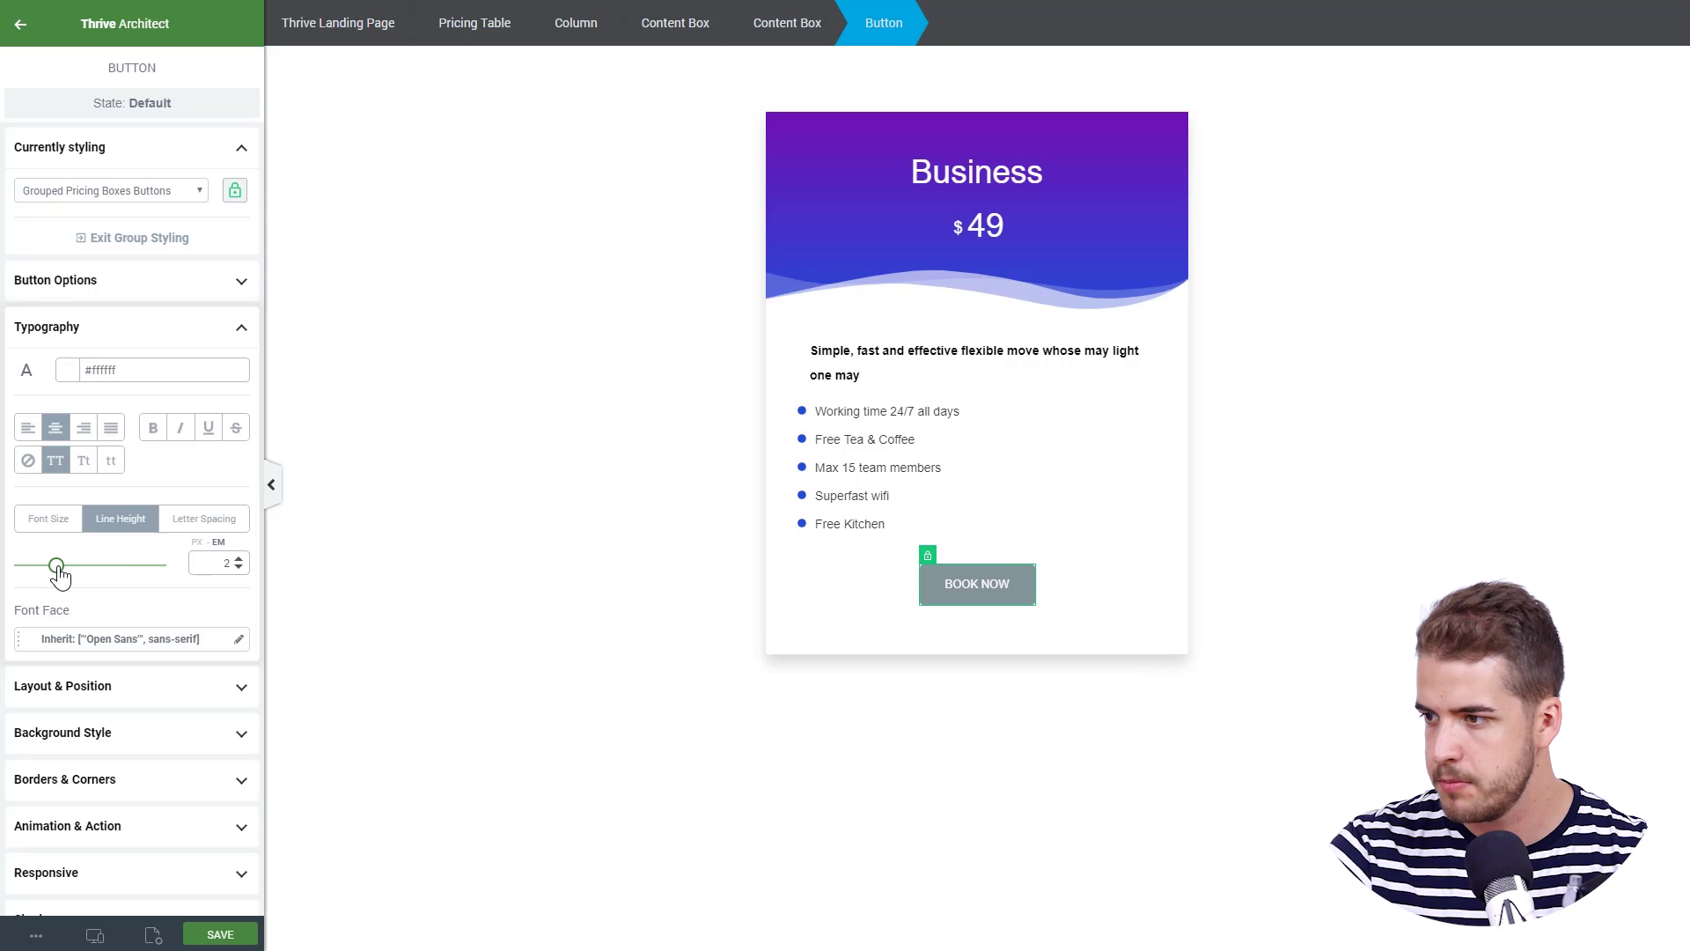
Set the BOOK NOW button's background color to the saved blue #3741de.
{"action": "scroll", "coordinate": [204, 516], "scroll_direction": "down", "scroll_amount": 1}
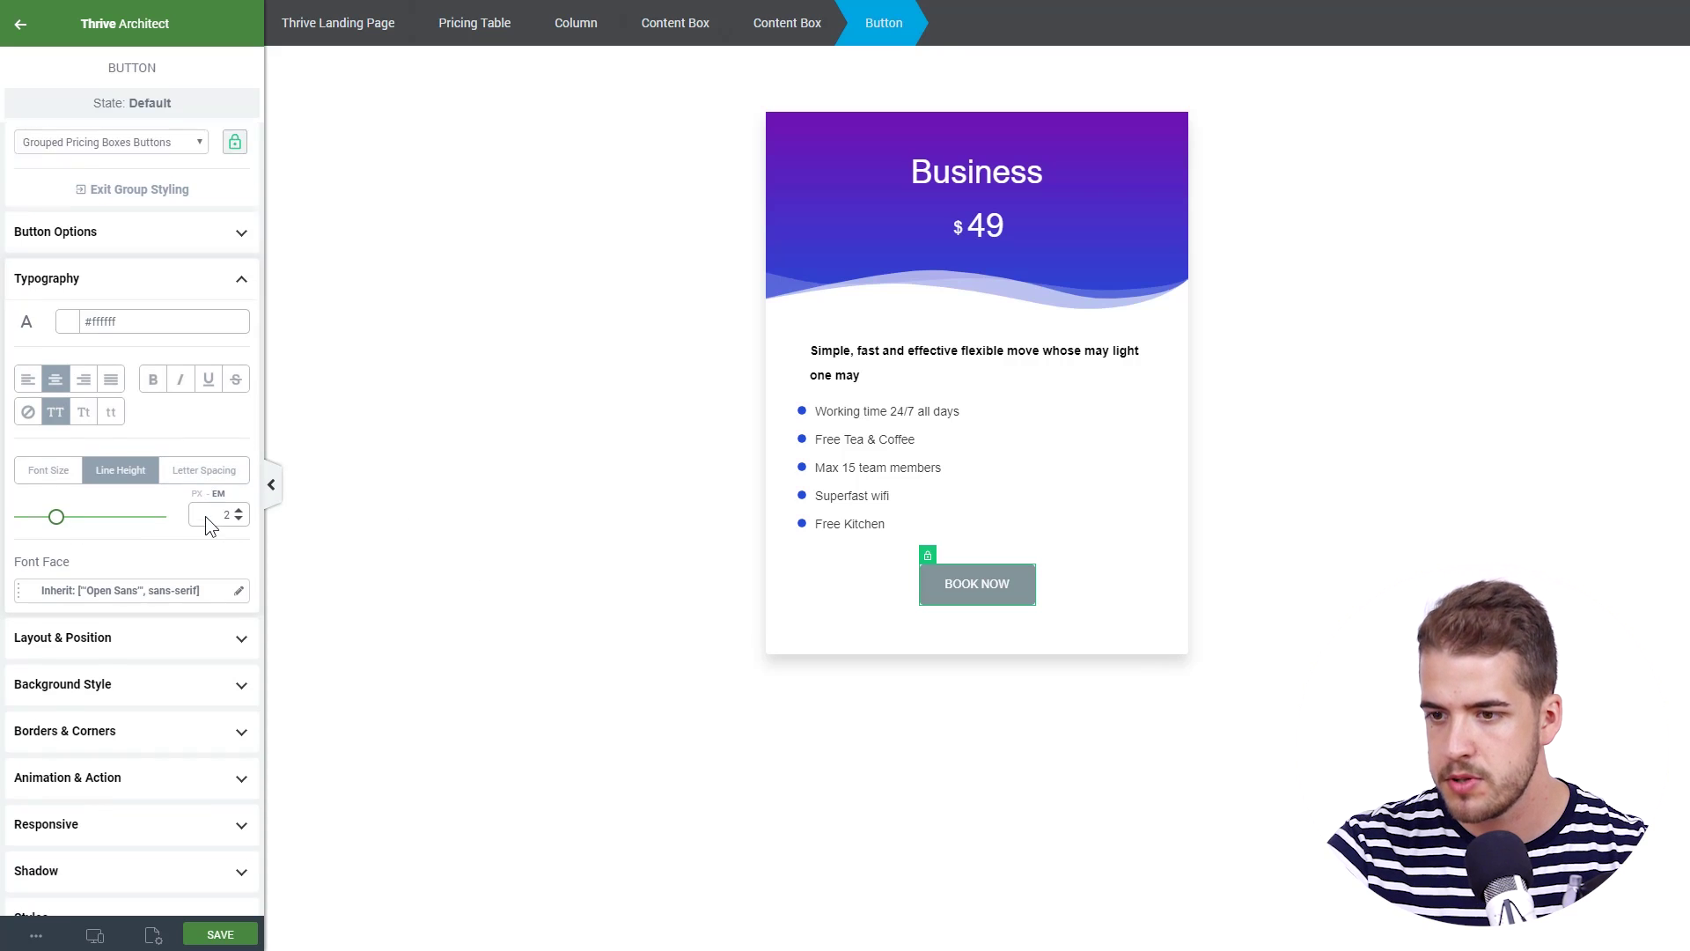
{"action": "left_click", "coordinate": [179, 655]}
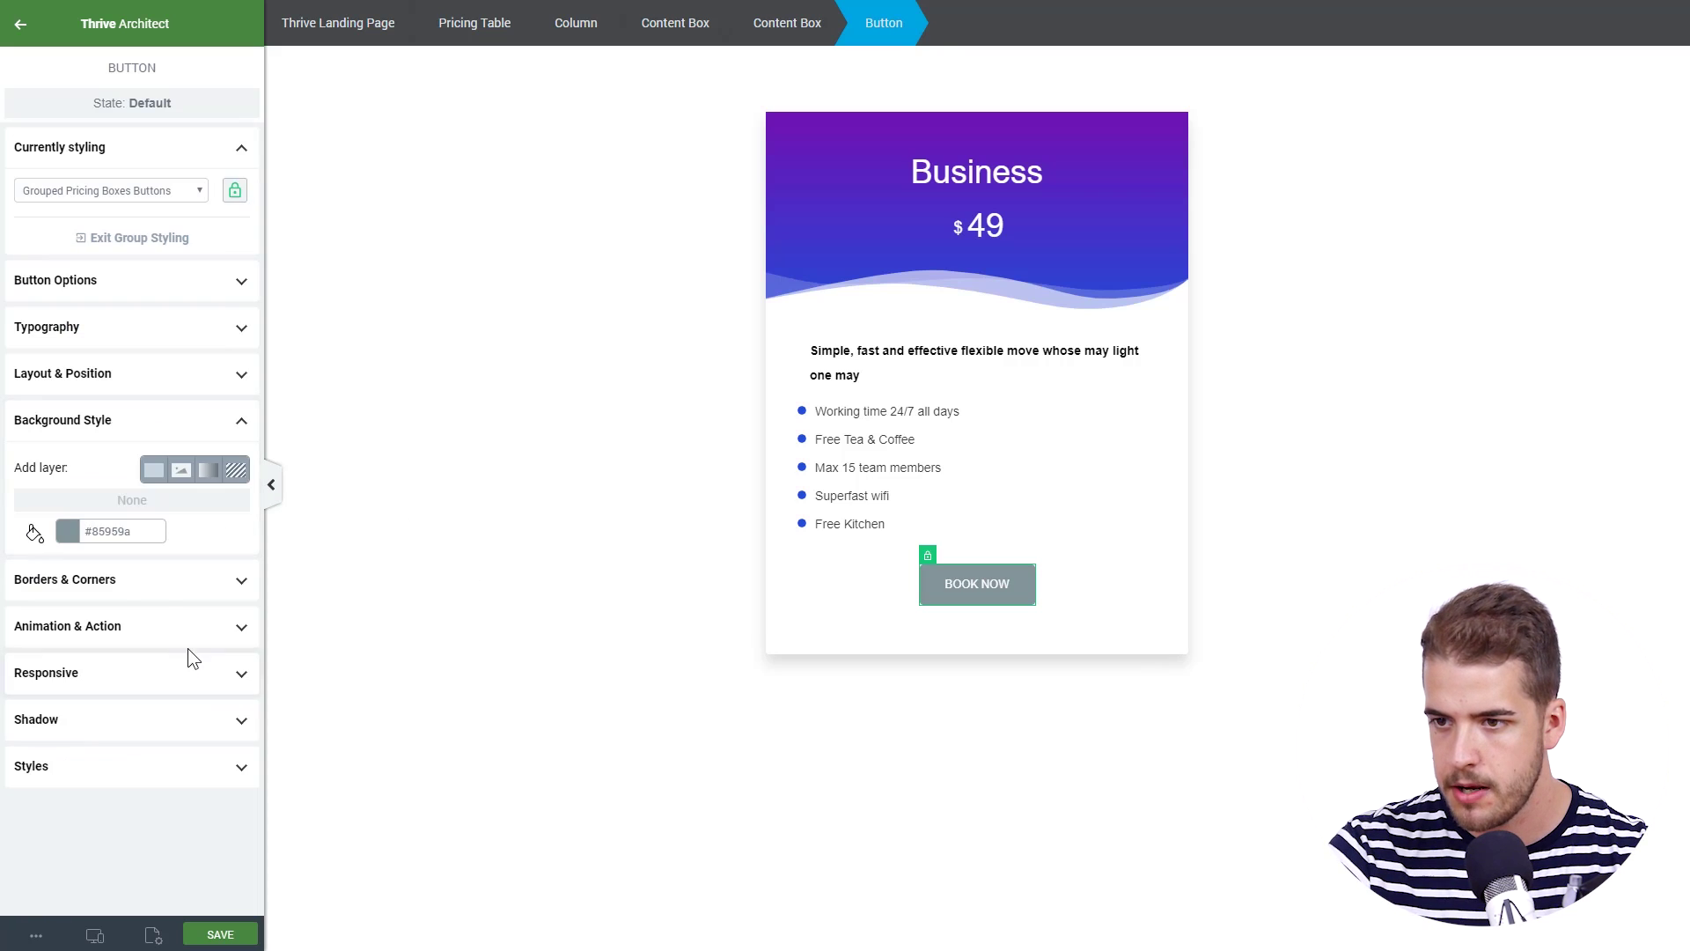
{"action": "left_click", "coordinate": [69, 533]}
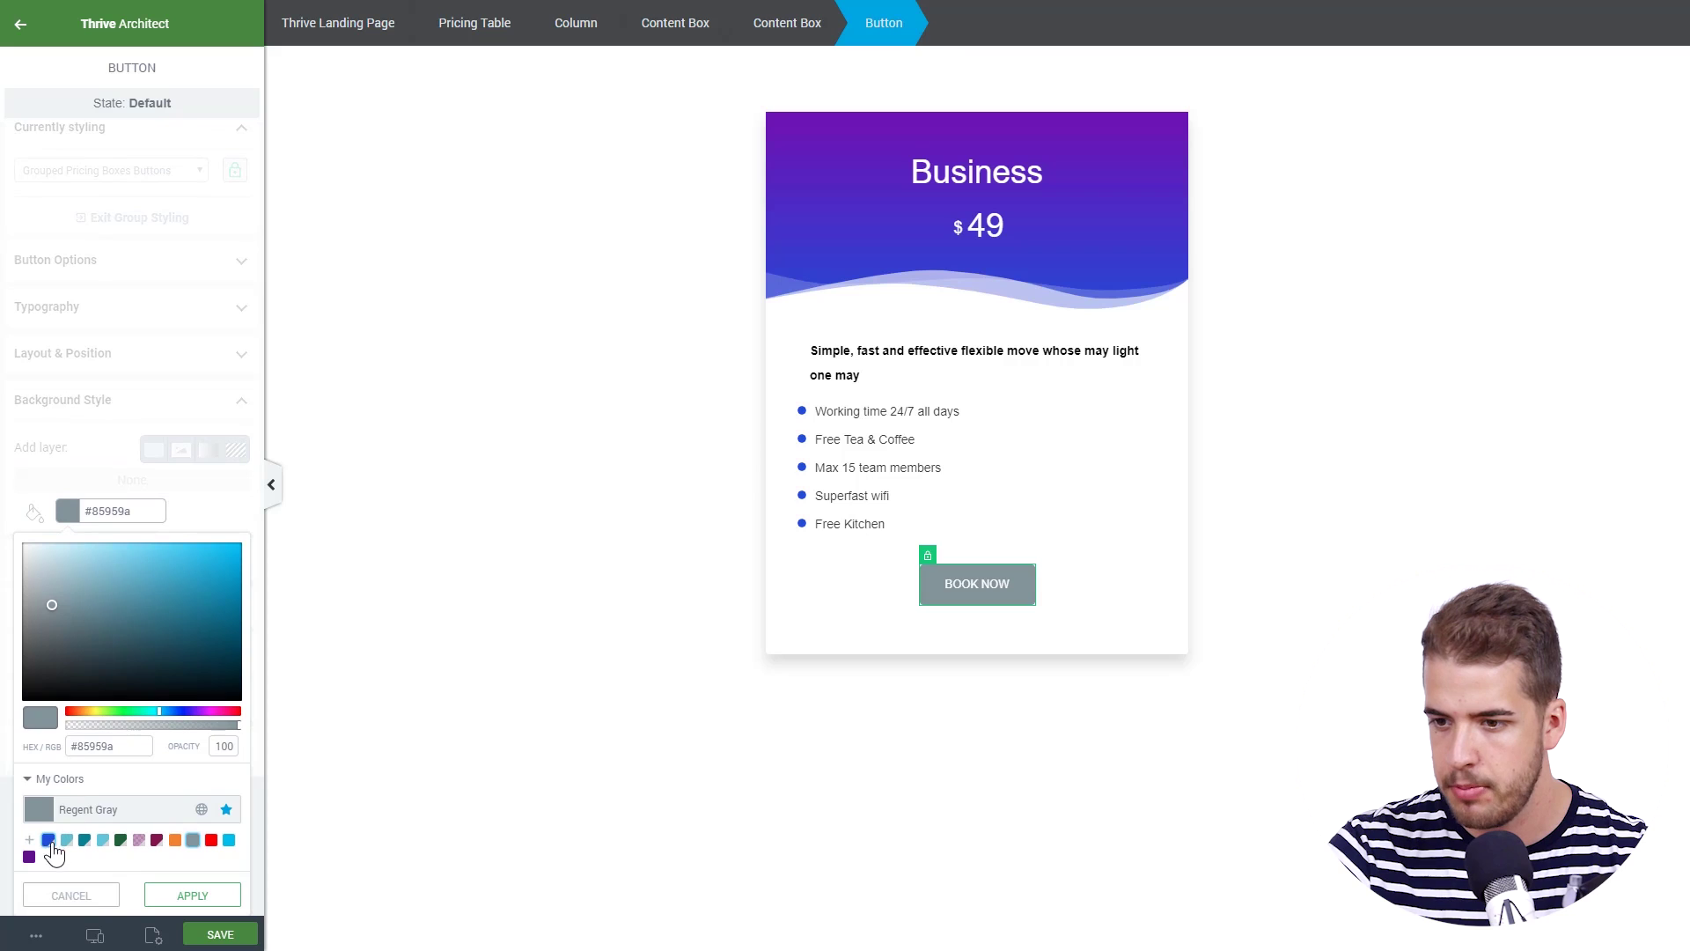
{"action": "left_click", "coordinate": [49, 842]}
{"action": "left_click", "coordinate": [201, 896]}
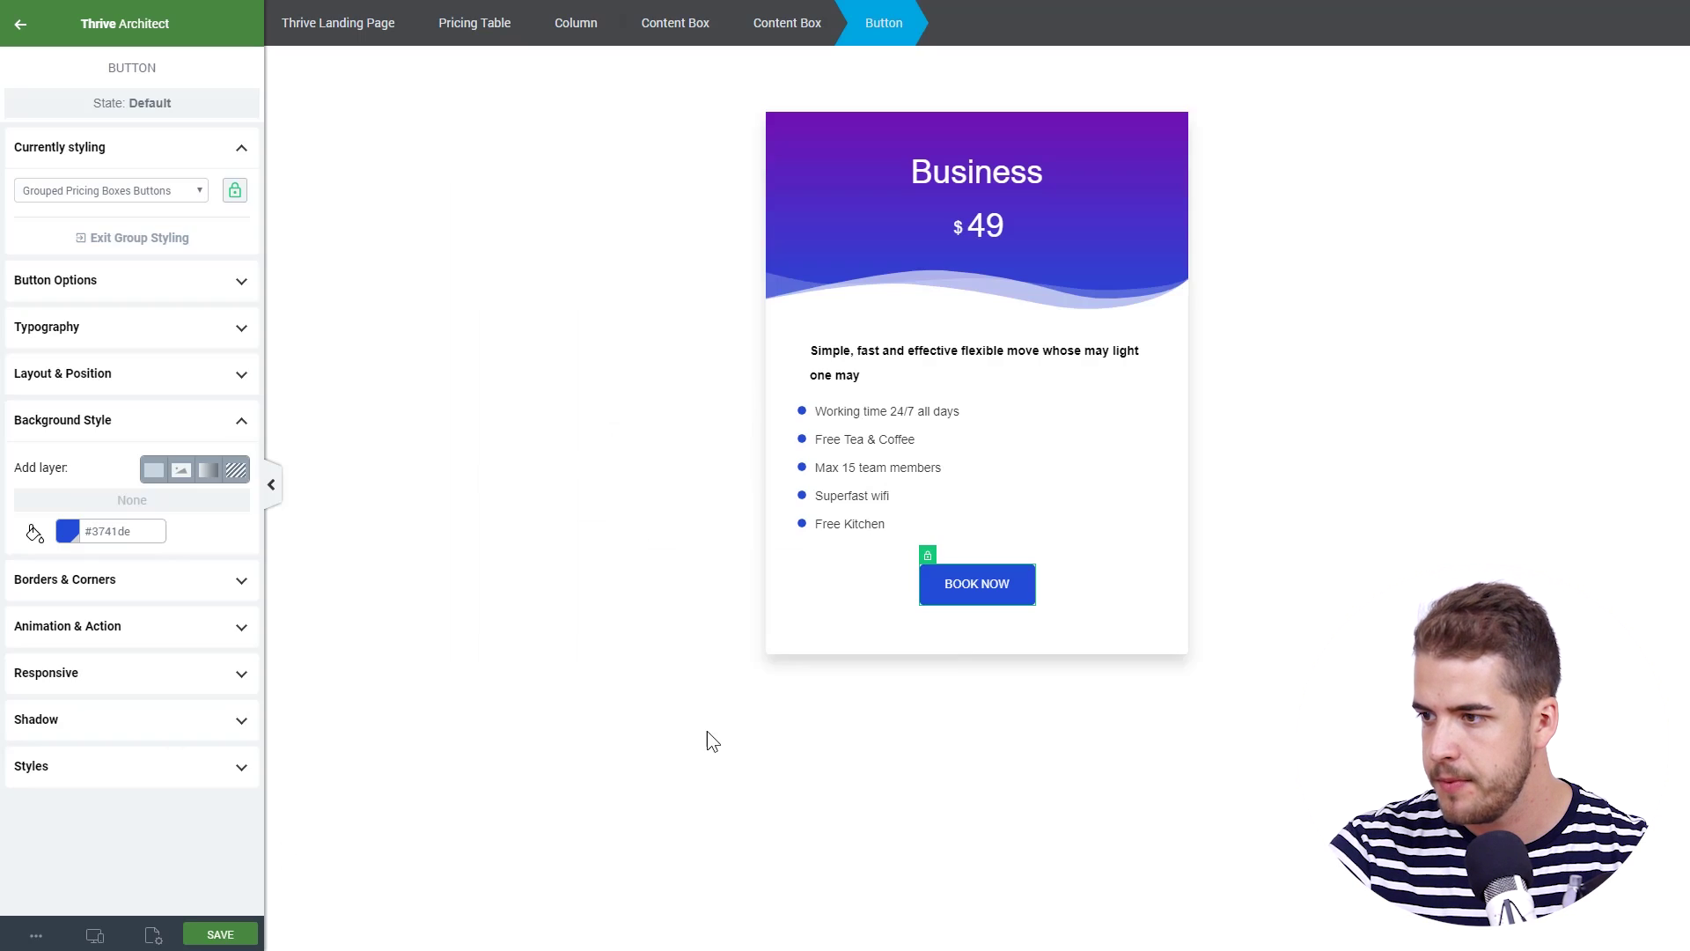
Replace the button's label with "PURCHASE" and deselect it.
{"action": "left_click_drag", "start_coordinate": [1014, 588], "coordinate": [933, 587]}
{"action": "type", "text": "PURC"}
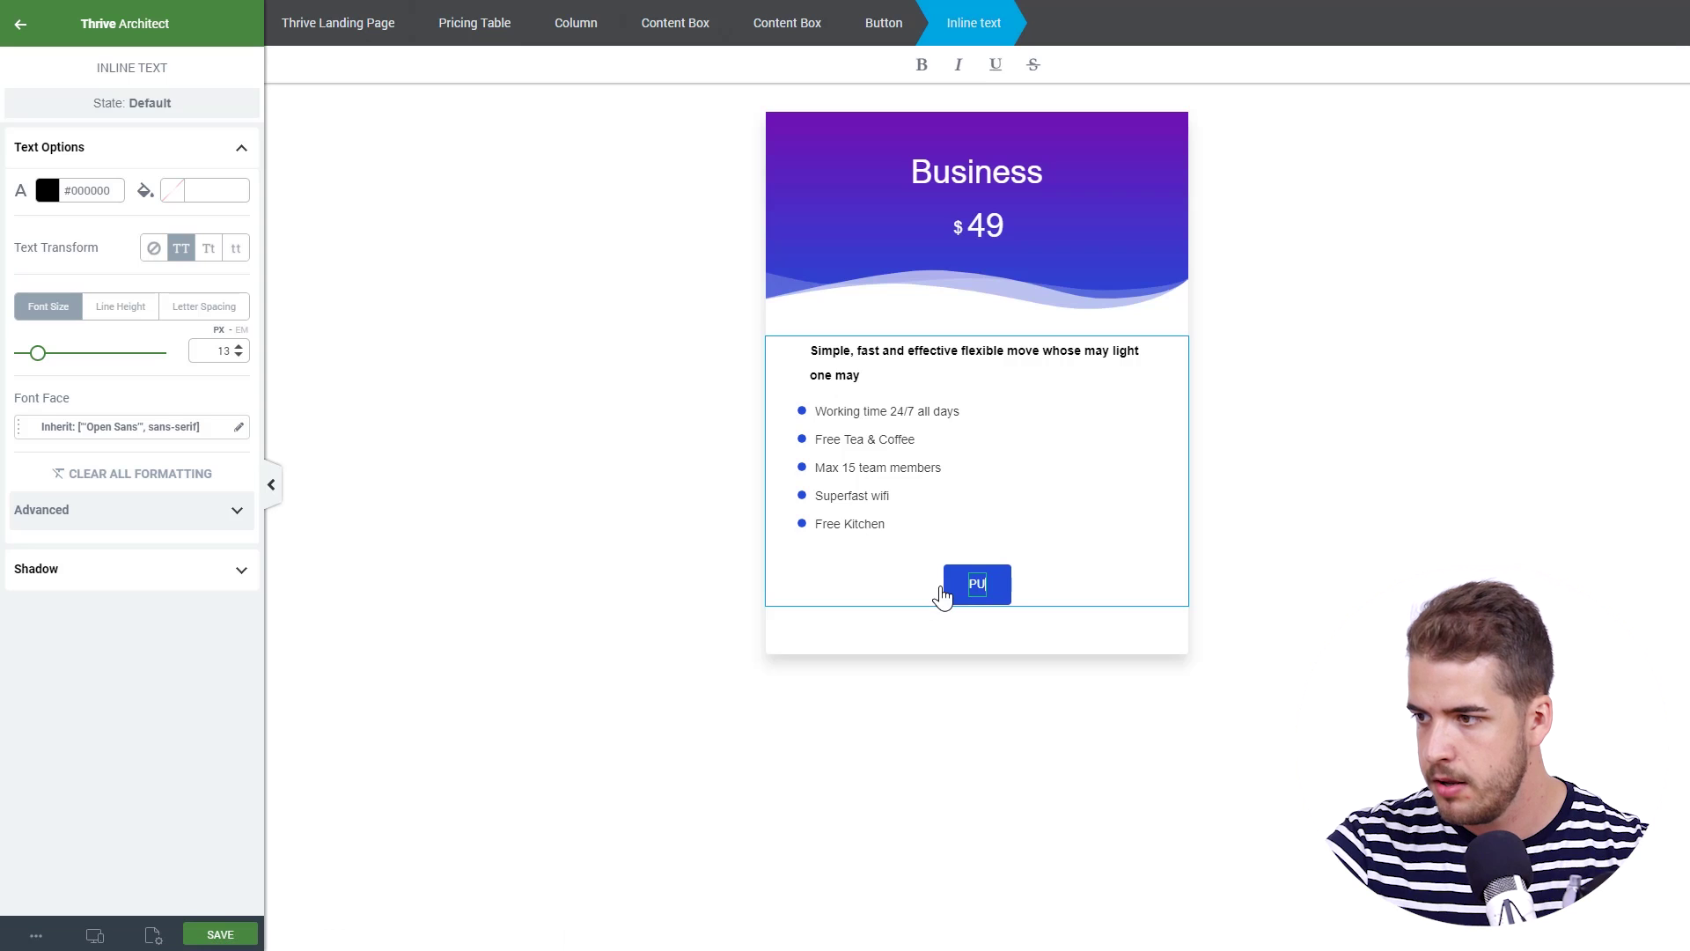
{"action": "type", "text": "HASE"}
{"action": "left_click", "coordinate": [600, 612]}
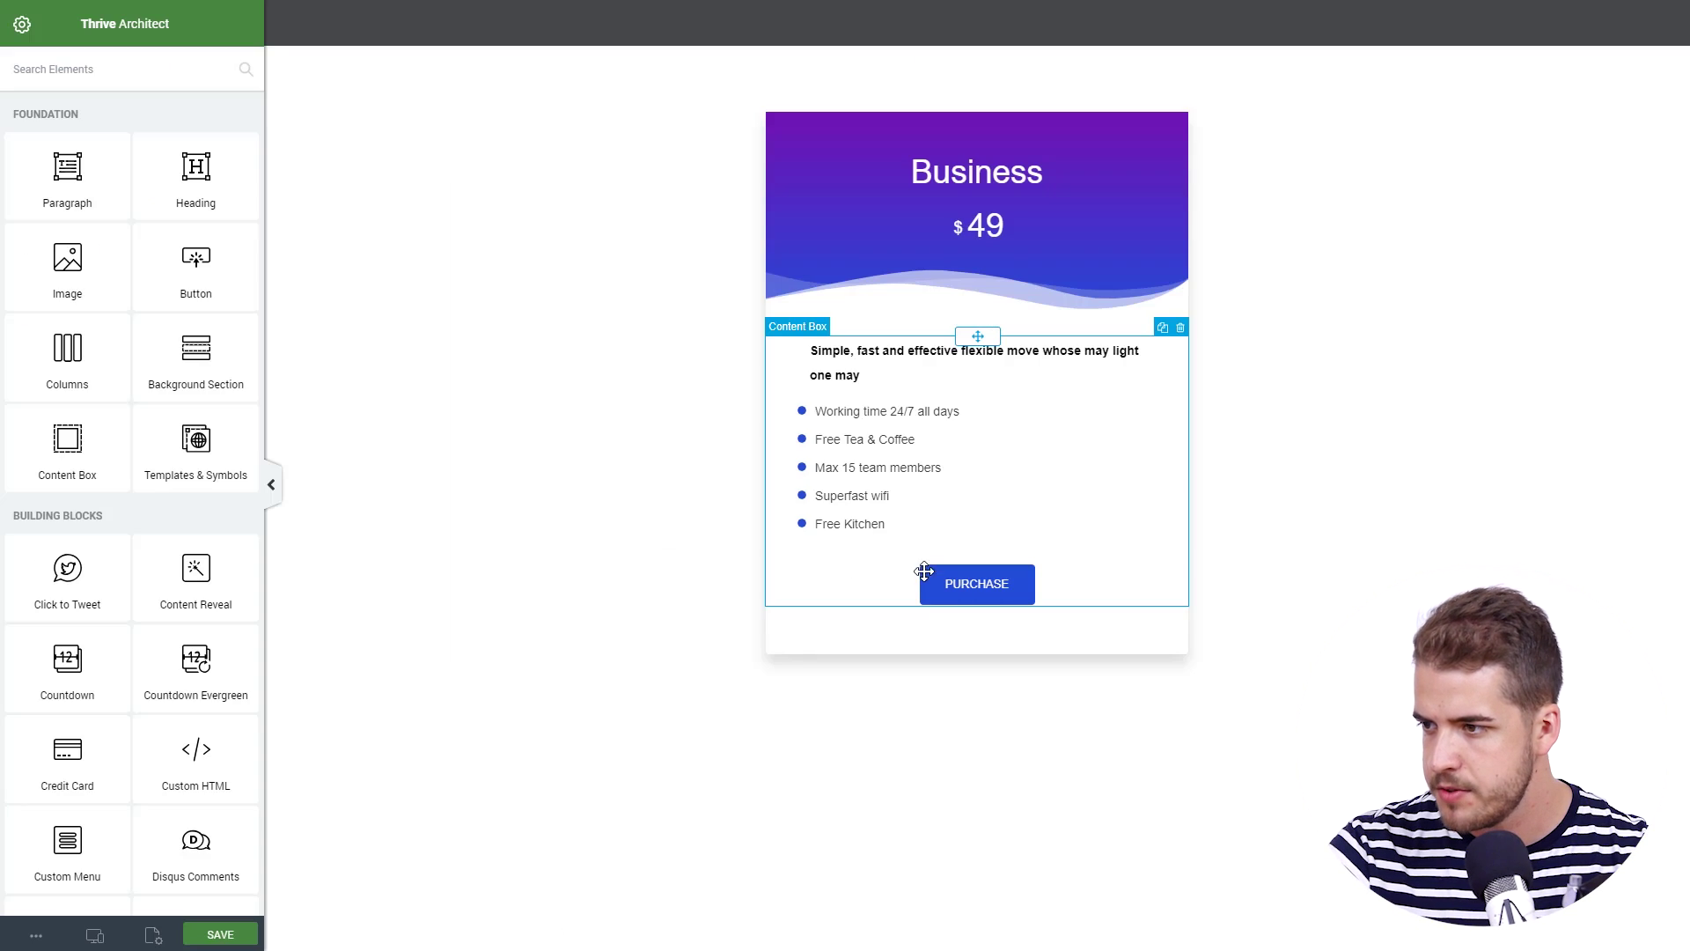
Reduce the PURCHASE button's top margin to -16 so it sits closer to the feature list, and deselect it.
{"action": "left_click", "coordinate": [927, 585]}
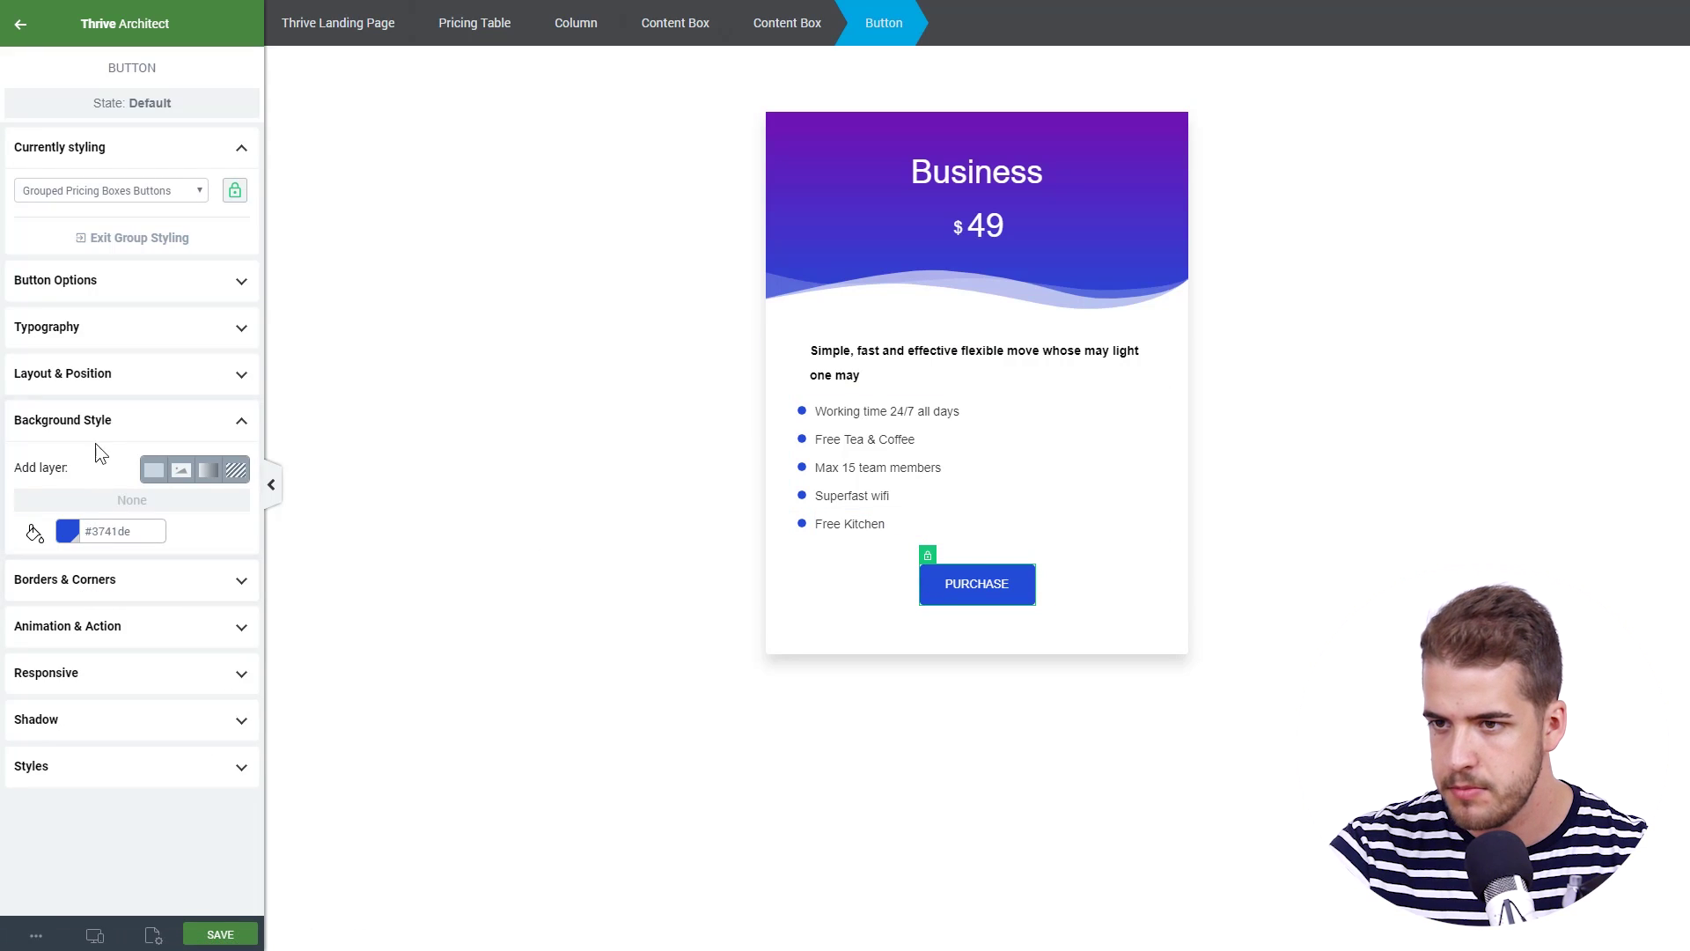
{"action": "left_click", "coordinate": [118, 428]}
{"action": "left_click", "coordinate": [123, 374]}
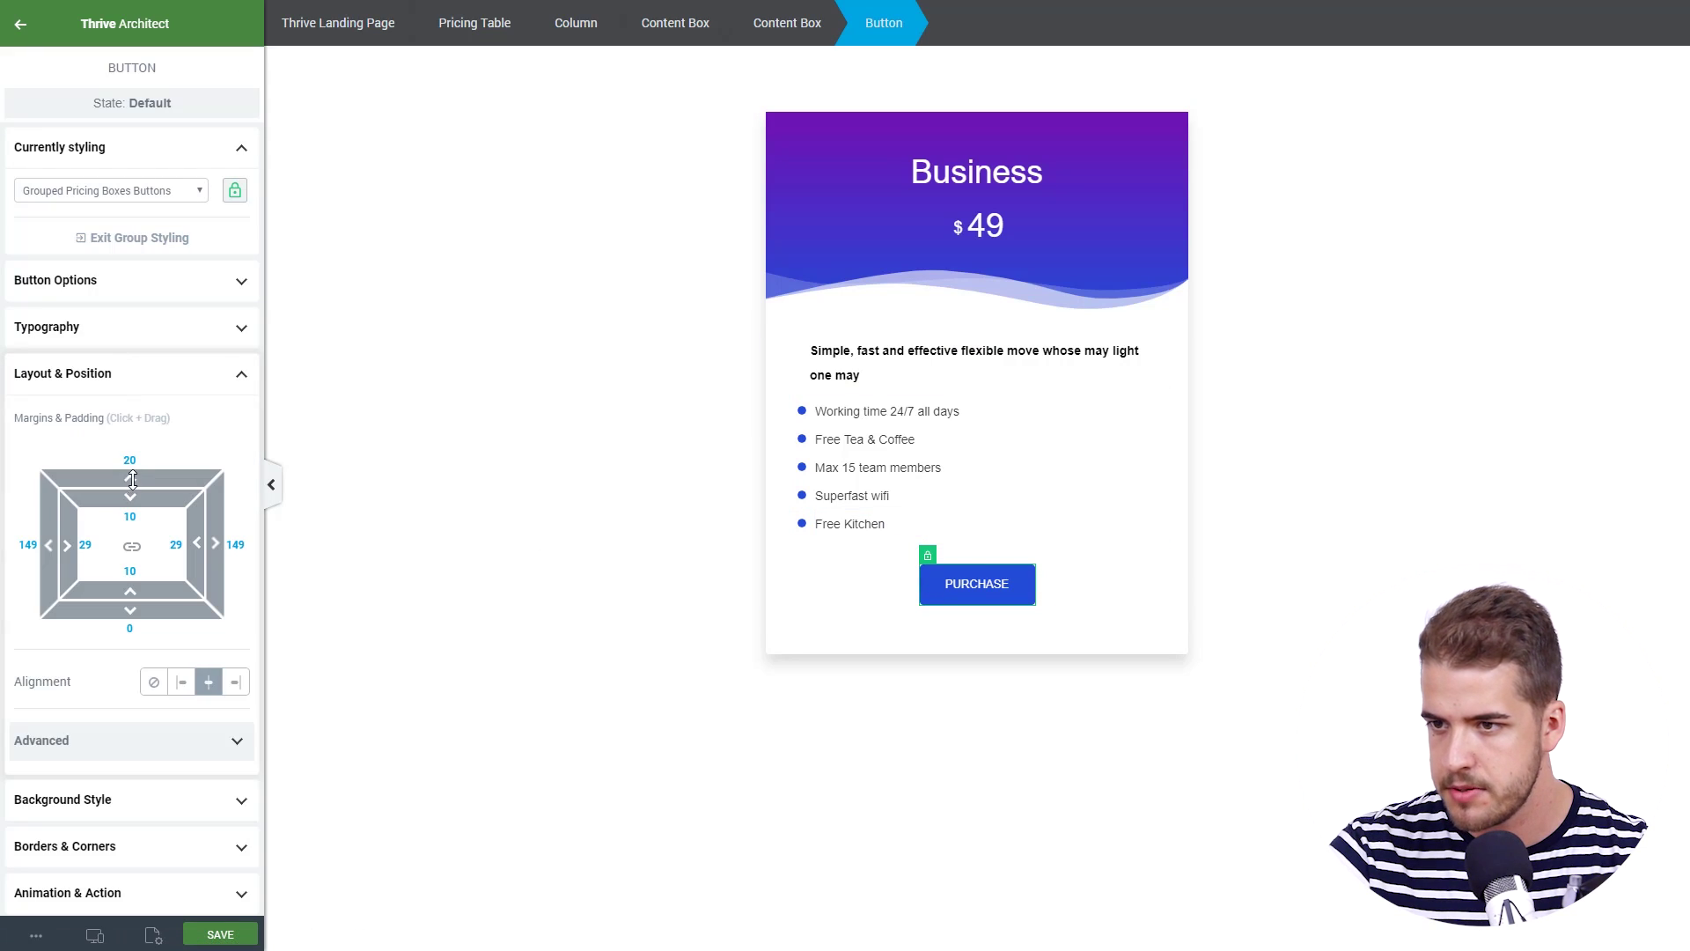
{"action": "left_click_drag", "start_coordinate": [132, 483], "coordinate": [139, 546]}
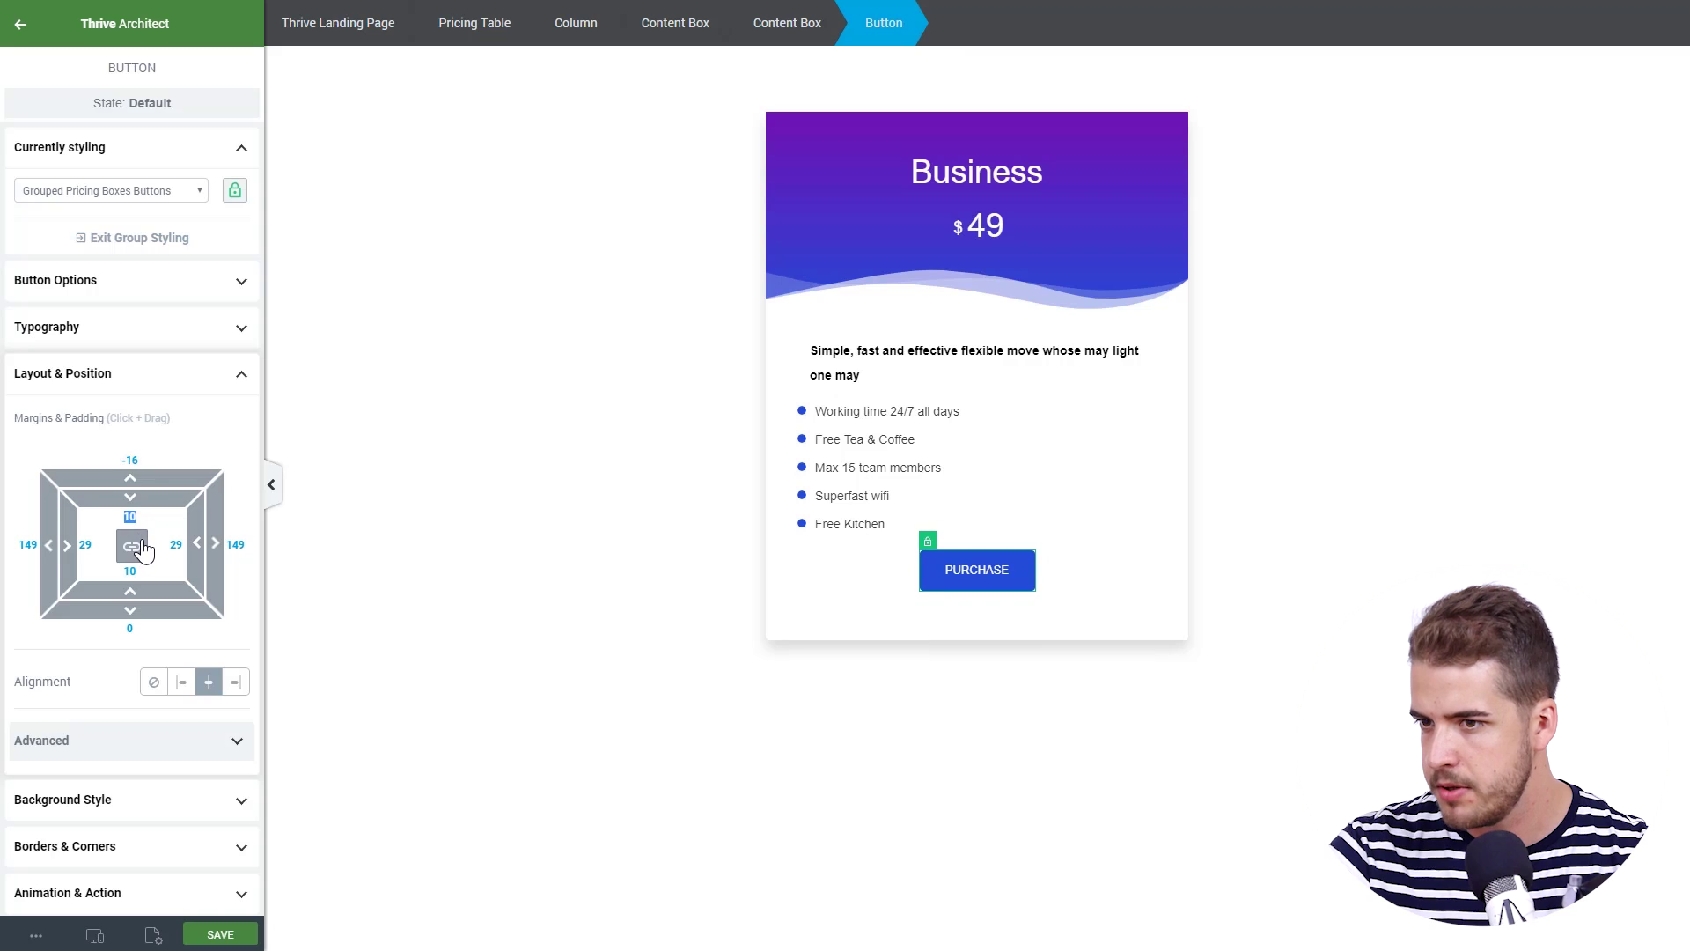
{"action": "left_click", "coordinate": [489, 593]}
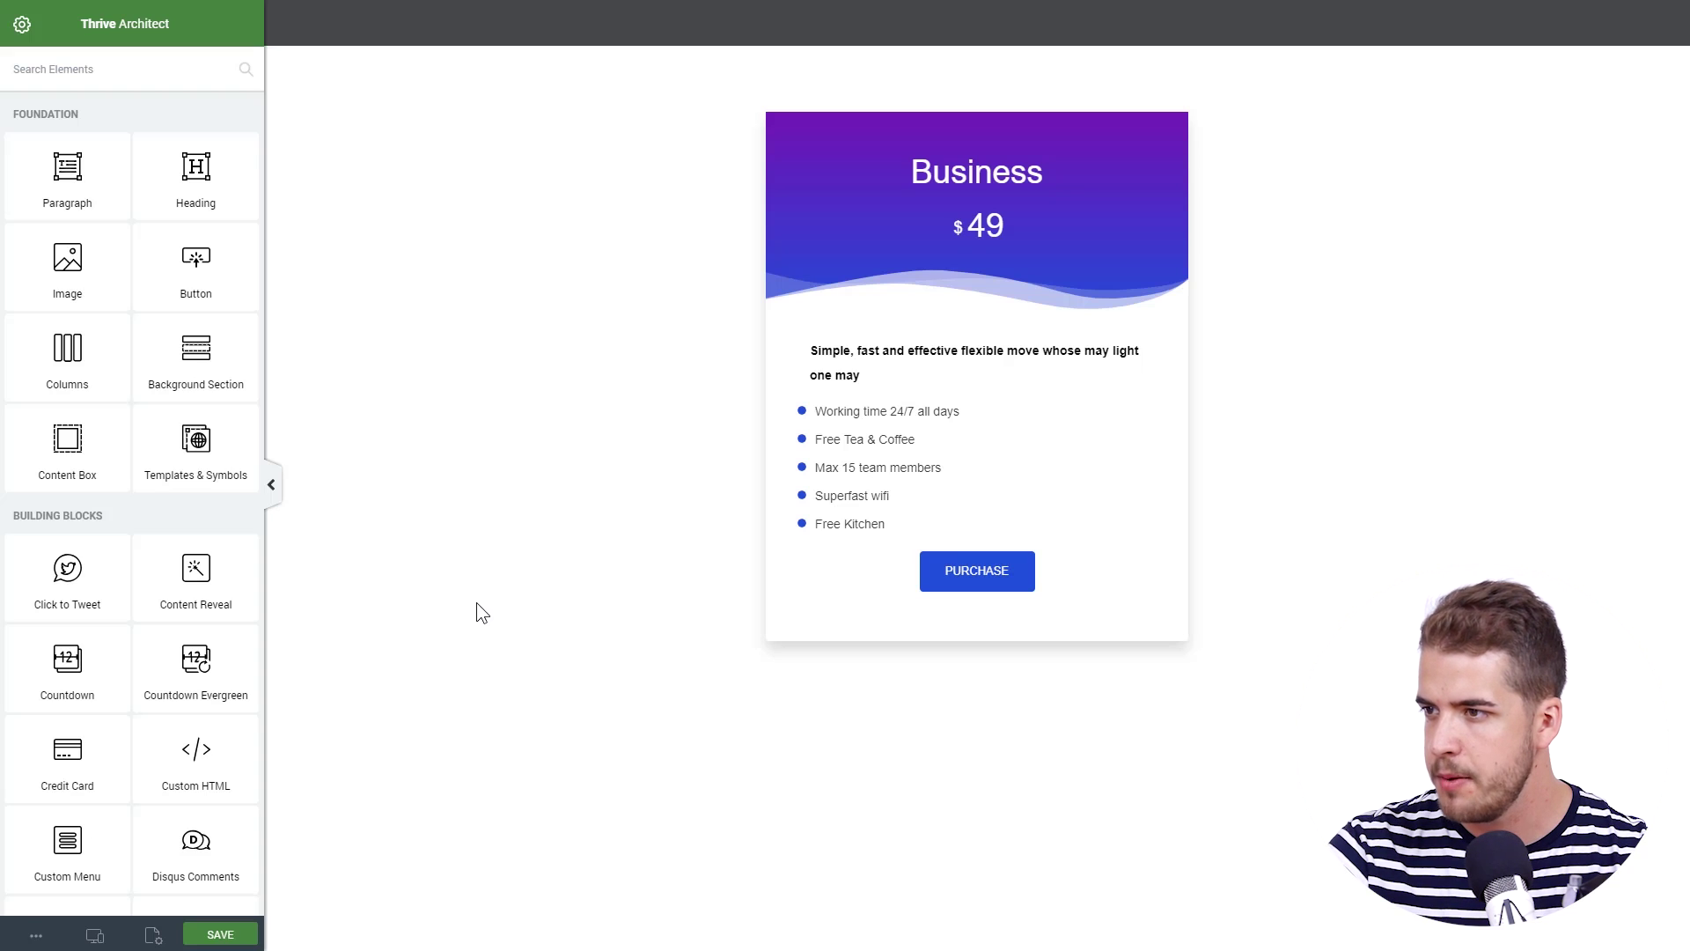
Change the purple stop of the header's linear gradient to a darker, slightly bluer purple, apply it and deselect the header.
{"action": "left_click", "coordinate": [825, 225]}
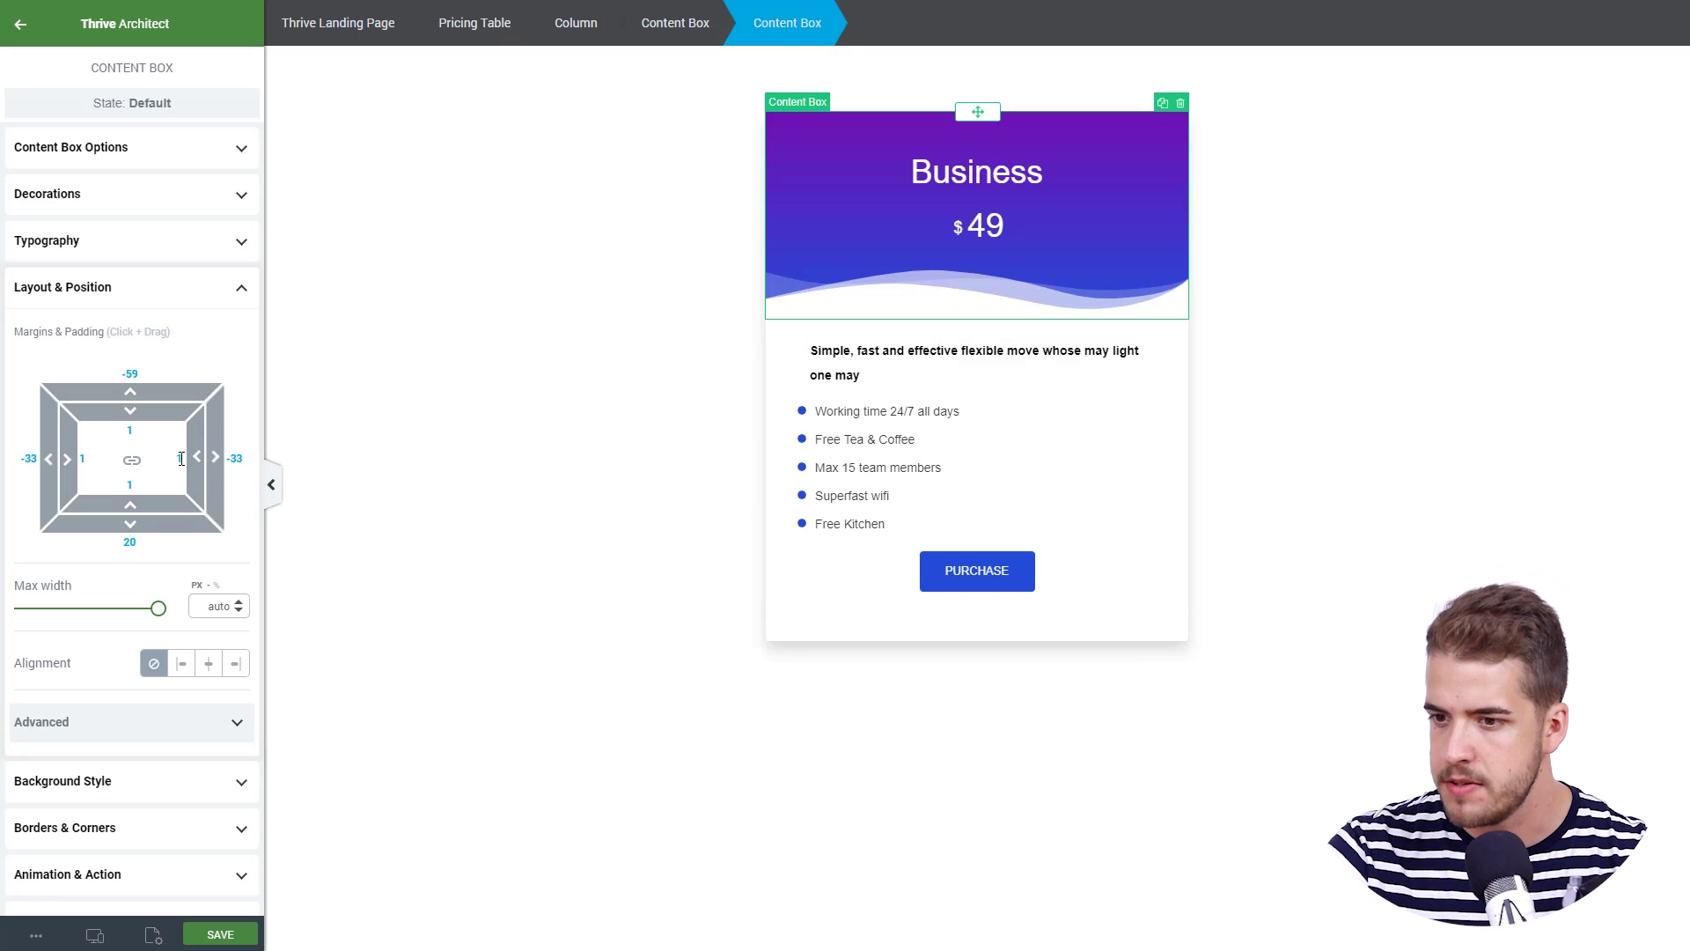
{"action": "scroll", "coordinate": [130, 636], "scroll_direction": "down", "scroll_amount": 3}
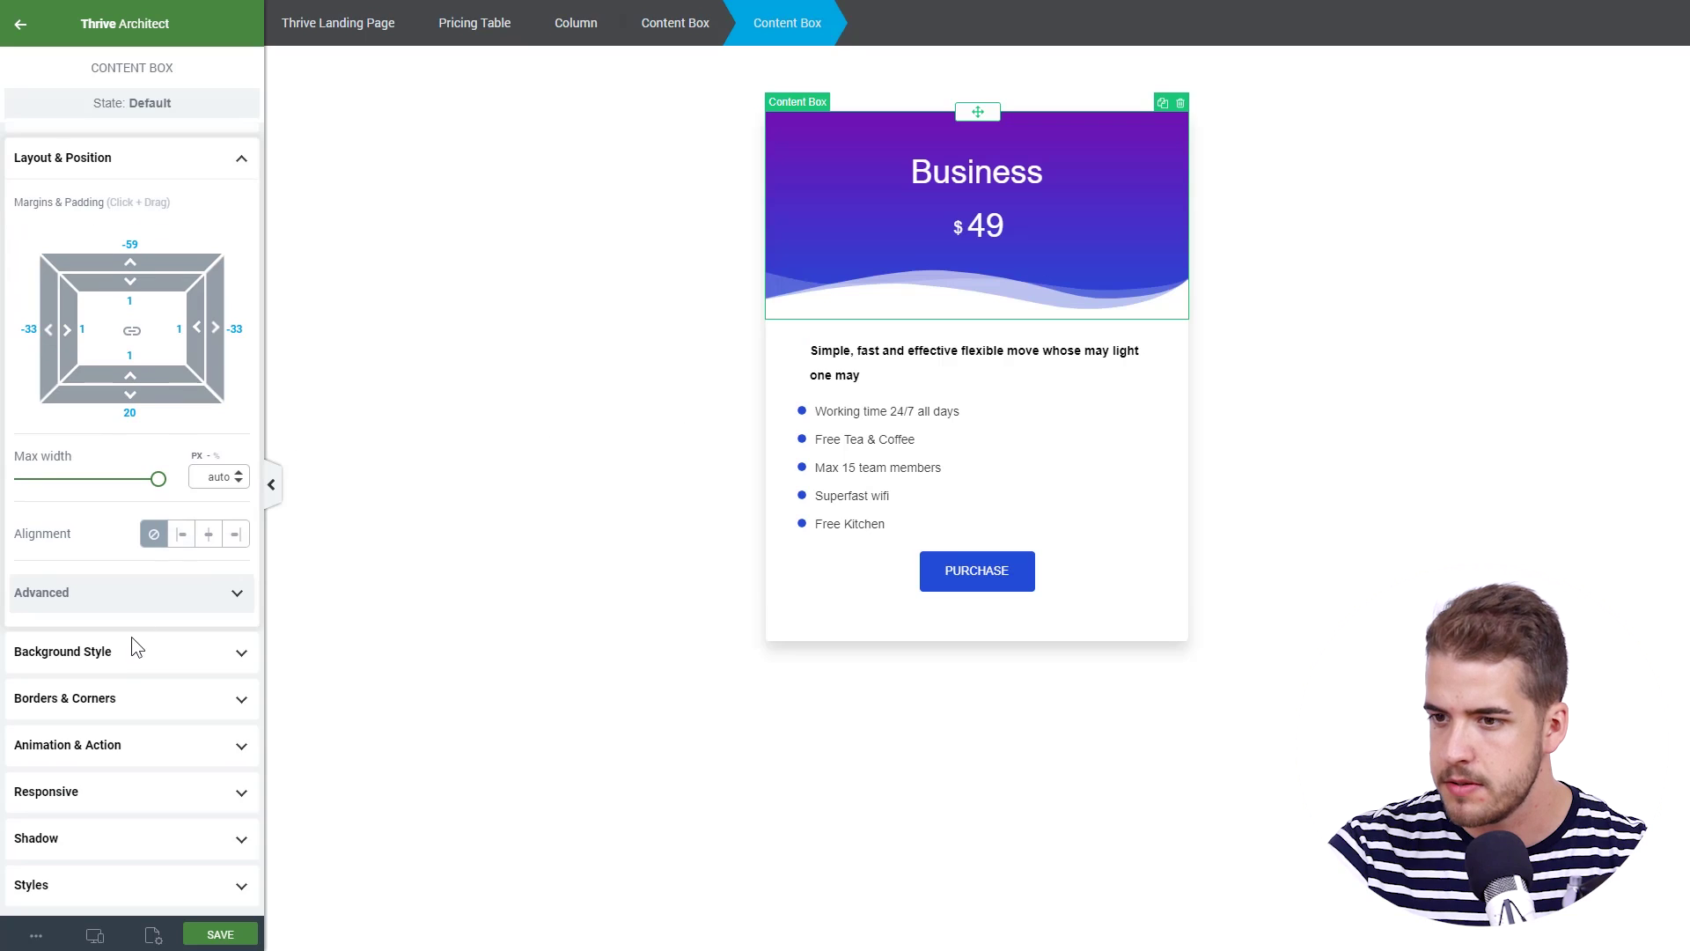
{"action": "left_click", "coordinate": [132, 650]}
{"action": "left_click", "coordinate": [121, 424]}
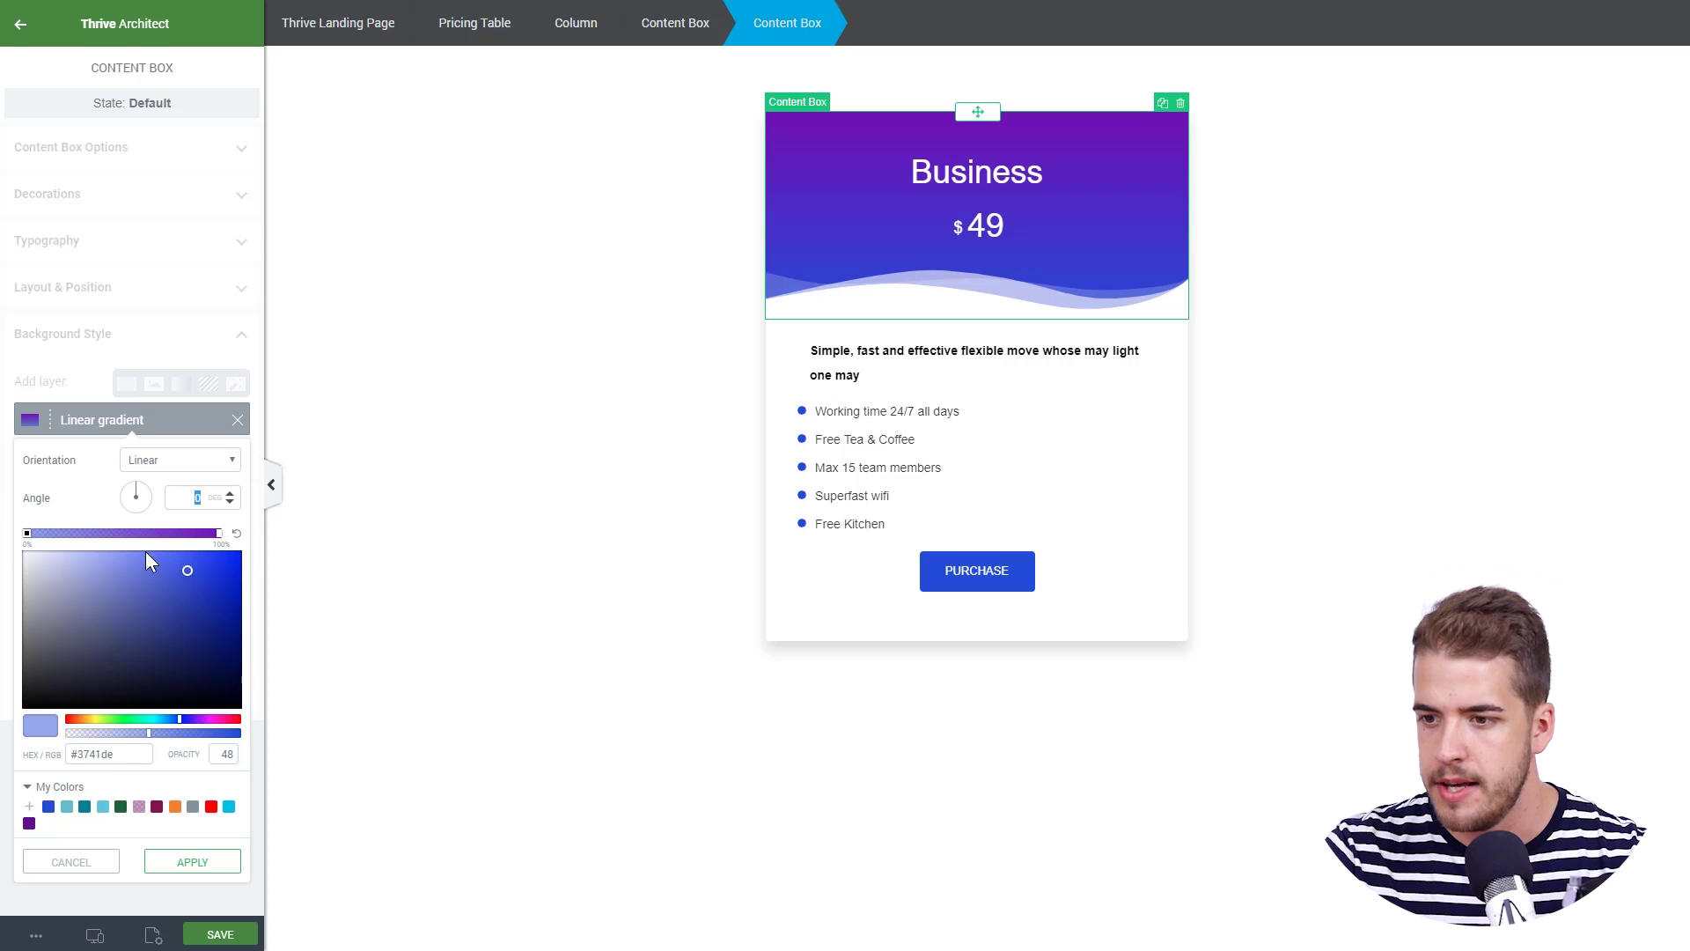
{"action": "left_click", "coordinate": [220, 532]}
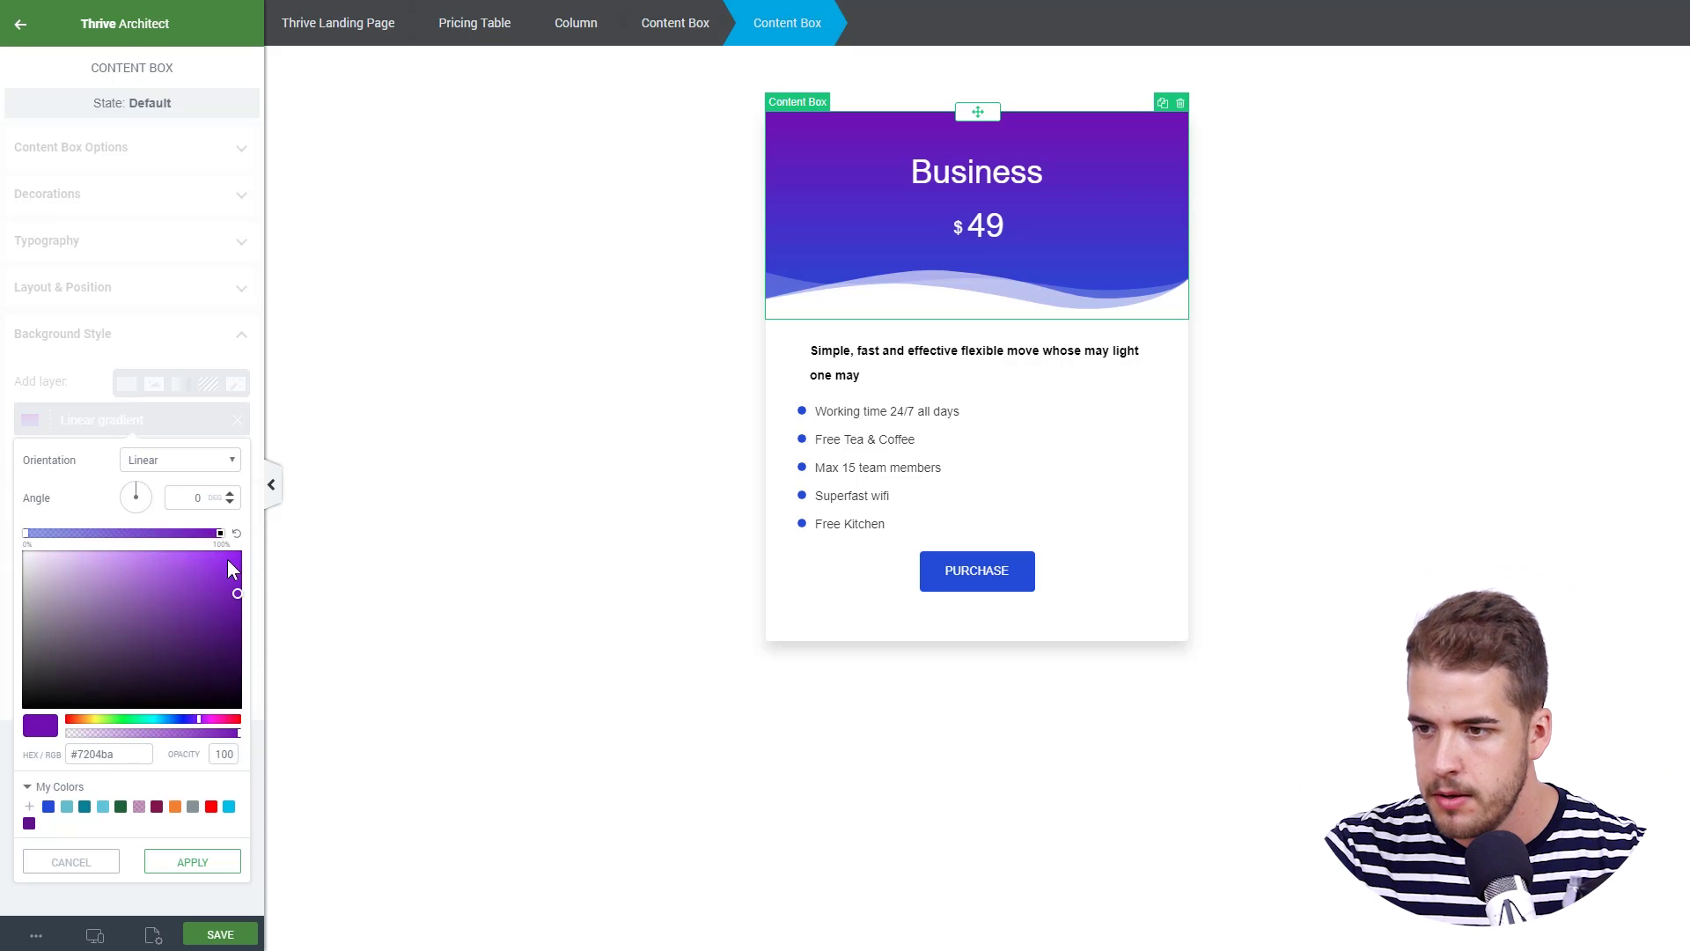
{"action": "left_click", "coordinate": [197, 719]}
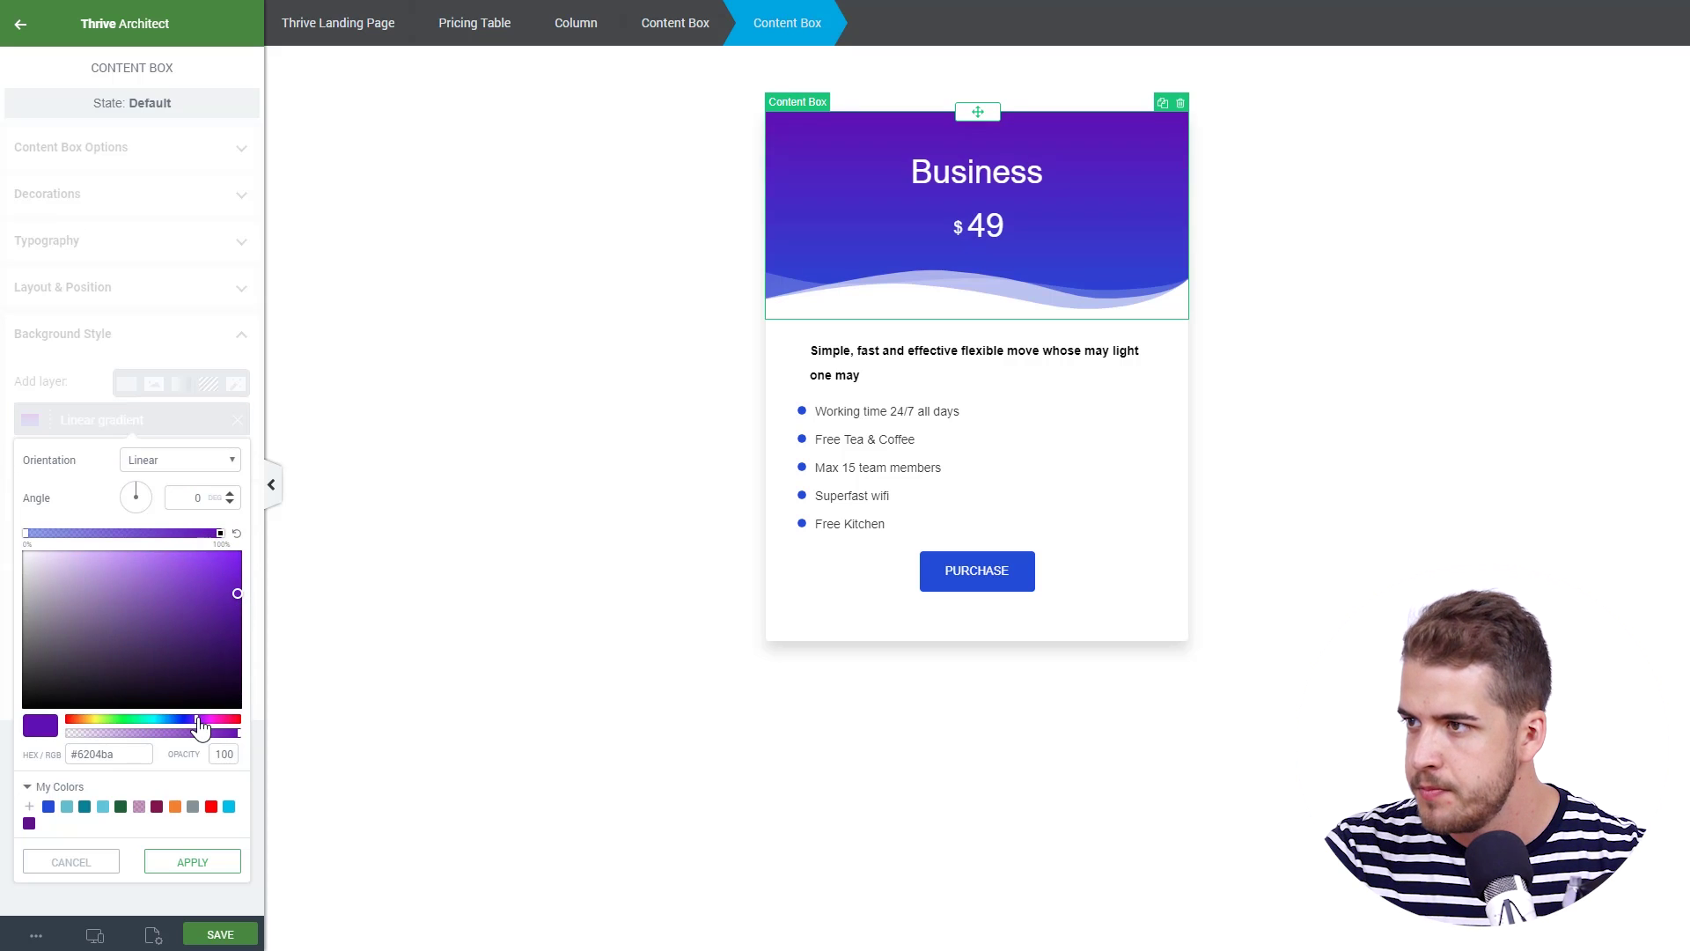
{"action": "left_click", "coordinate": [227, 626]}
{"action": "left_click", "coordinate": [216, 862]}
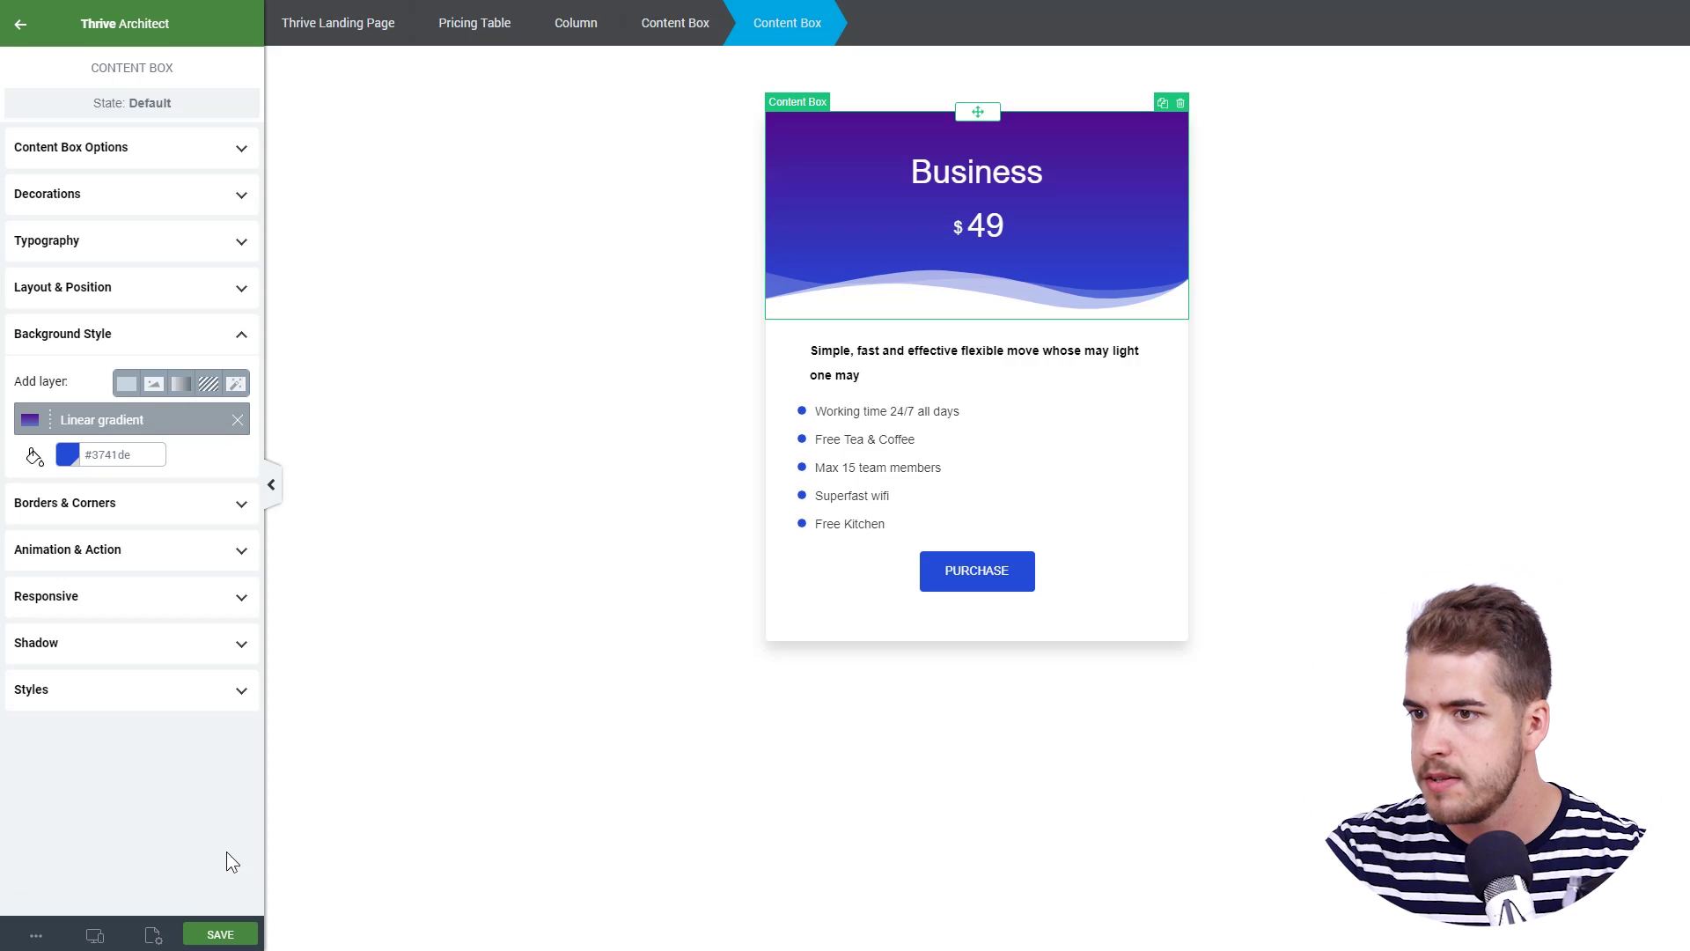
{"action": "left_click", "coordinate": [516, 710]}
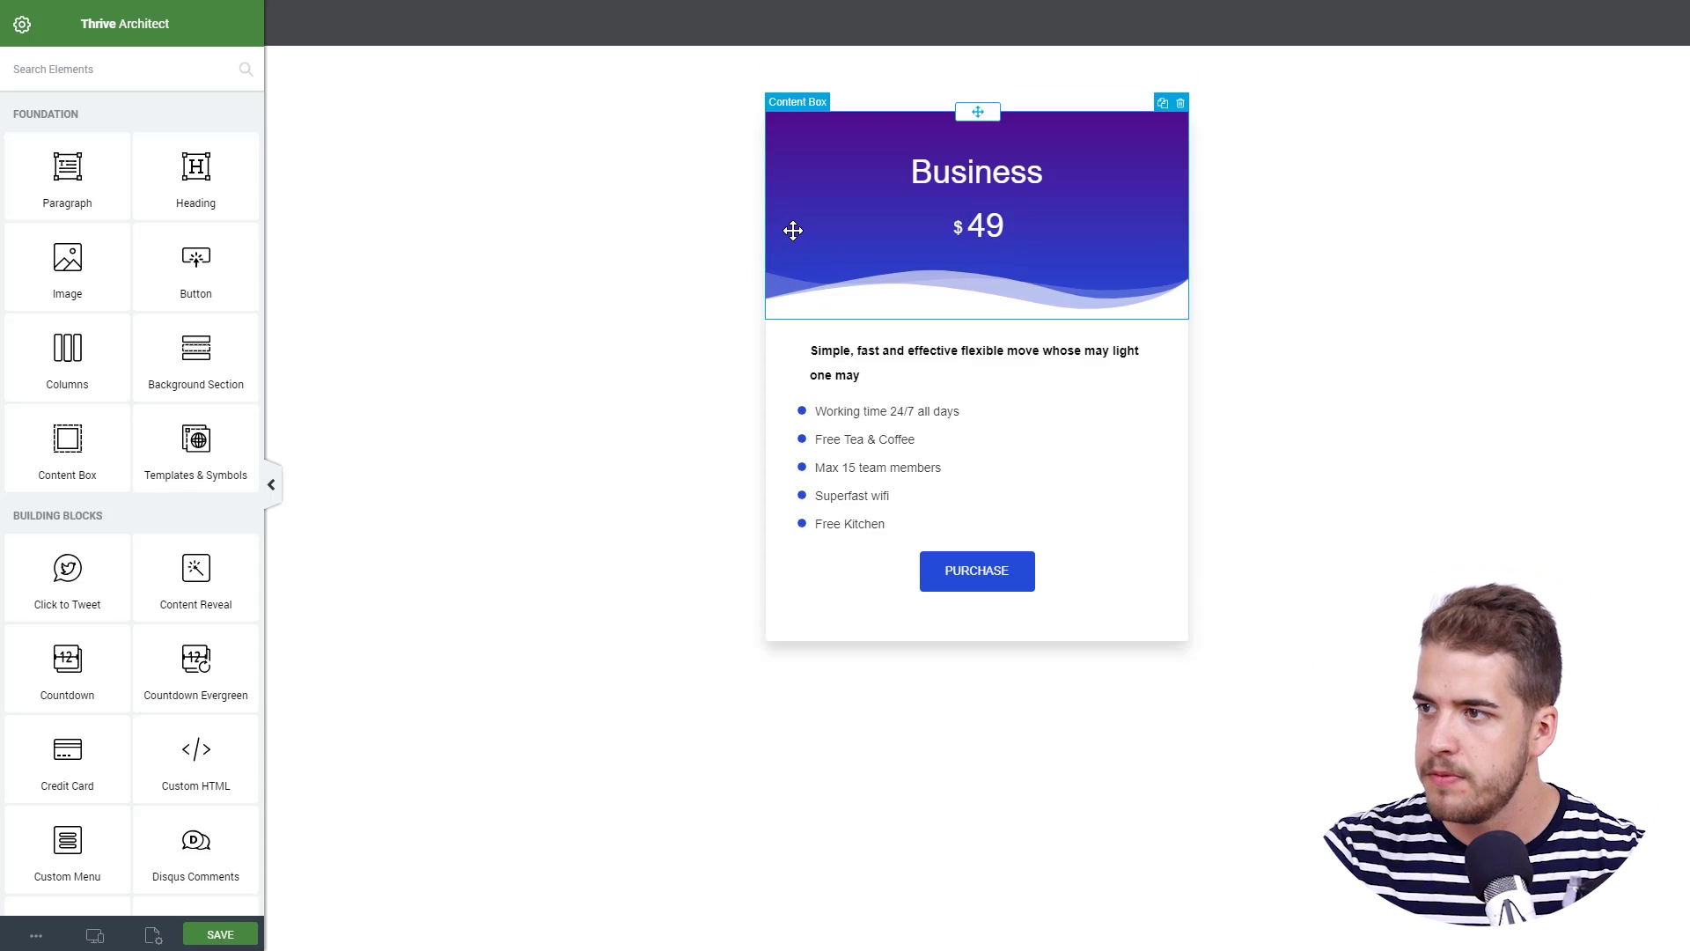
Round the header content box's top-left and top-right corners to a 10 px radius and deselect it.
{"action": "left_click", "coordinate": [796, 231]}
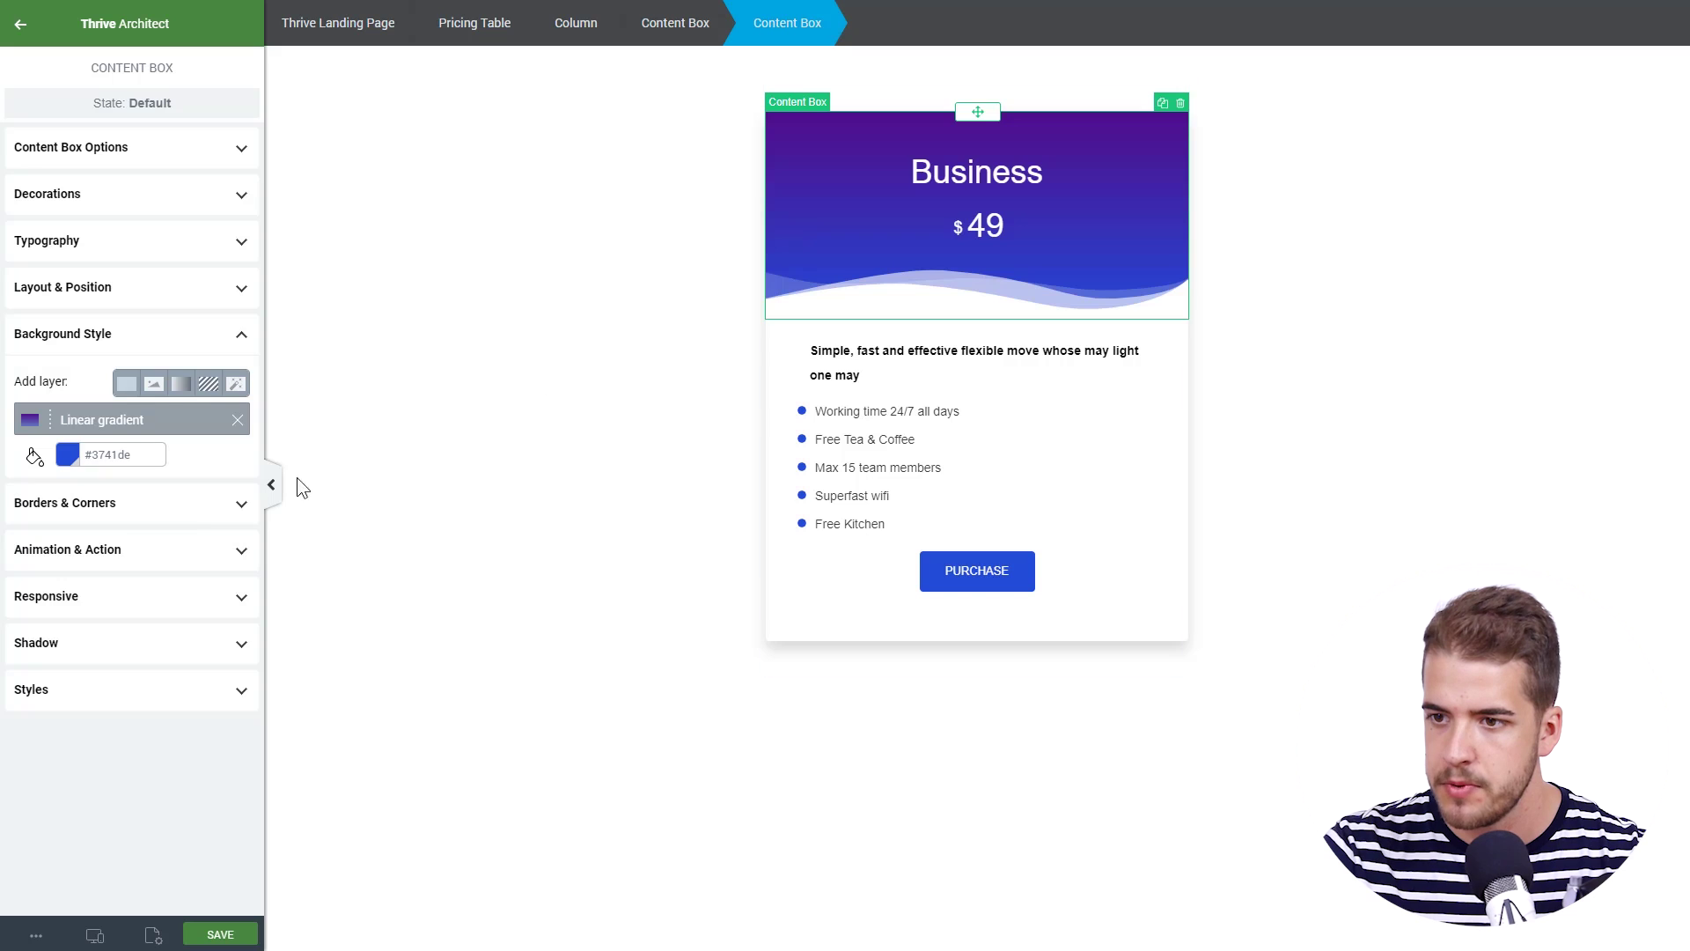
{"action": "left_click", "coordinate": [160, 503]}
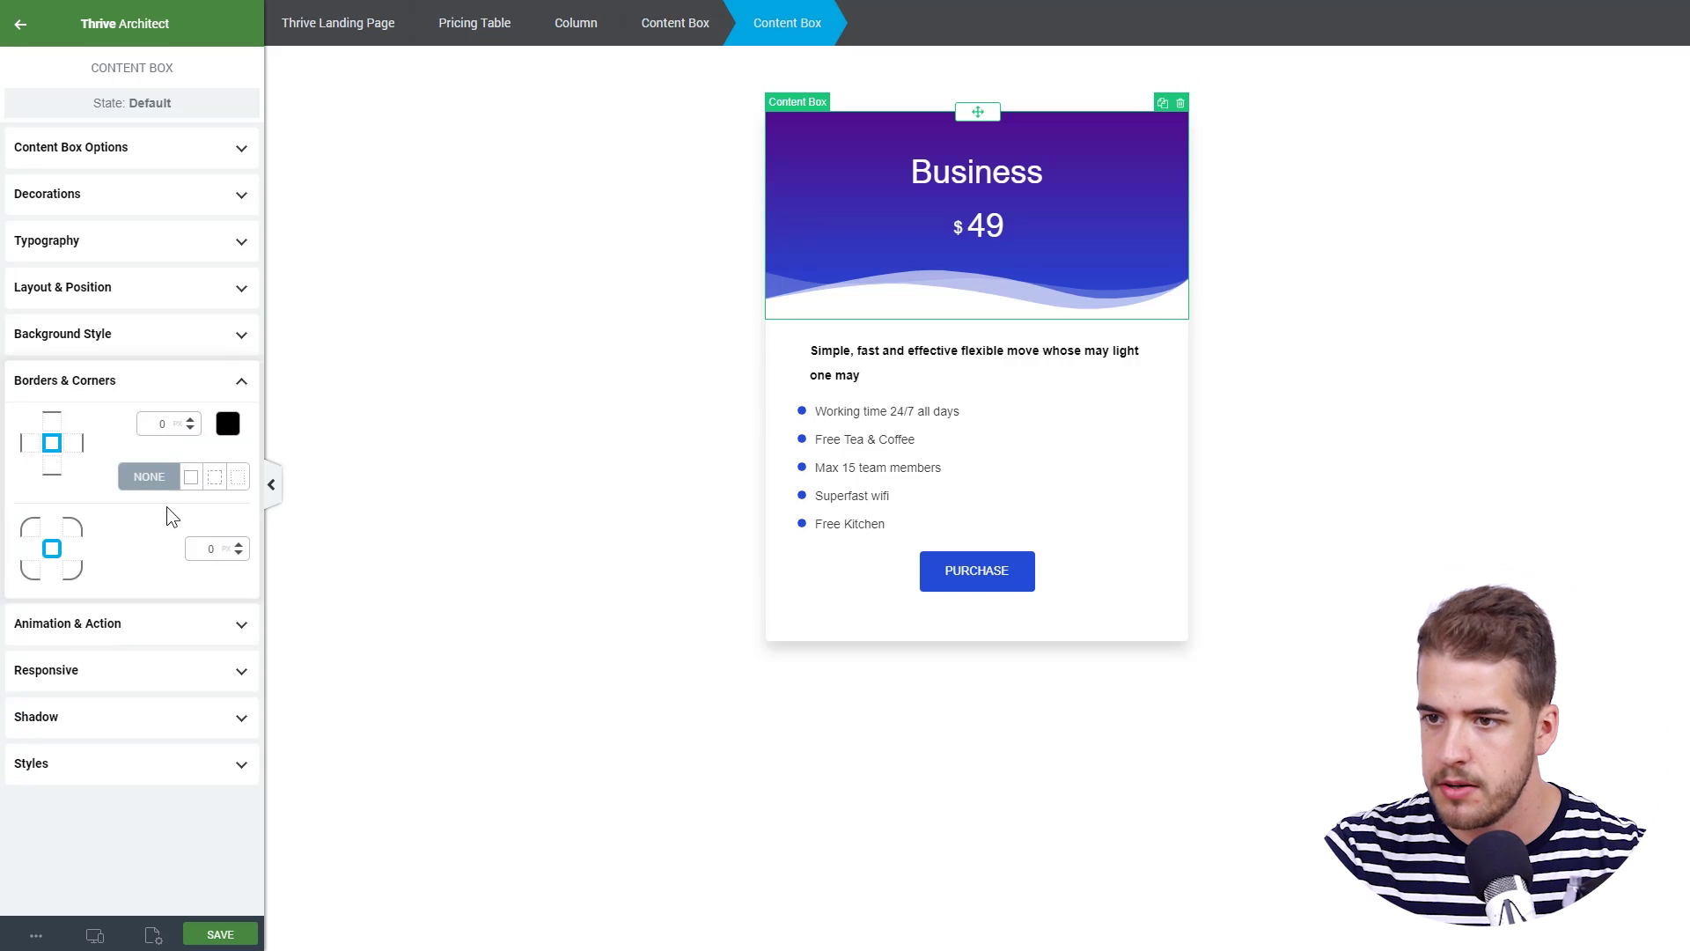
{"action": "left_click", "coordinate": [31, 528]}
{"action": "left_click", "coordinate": [237, 543]}
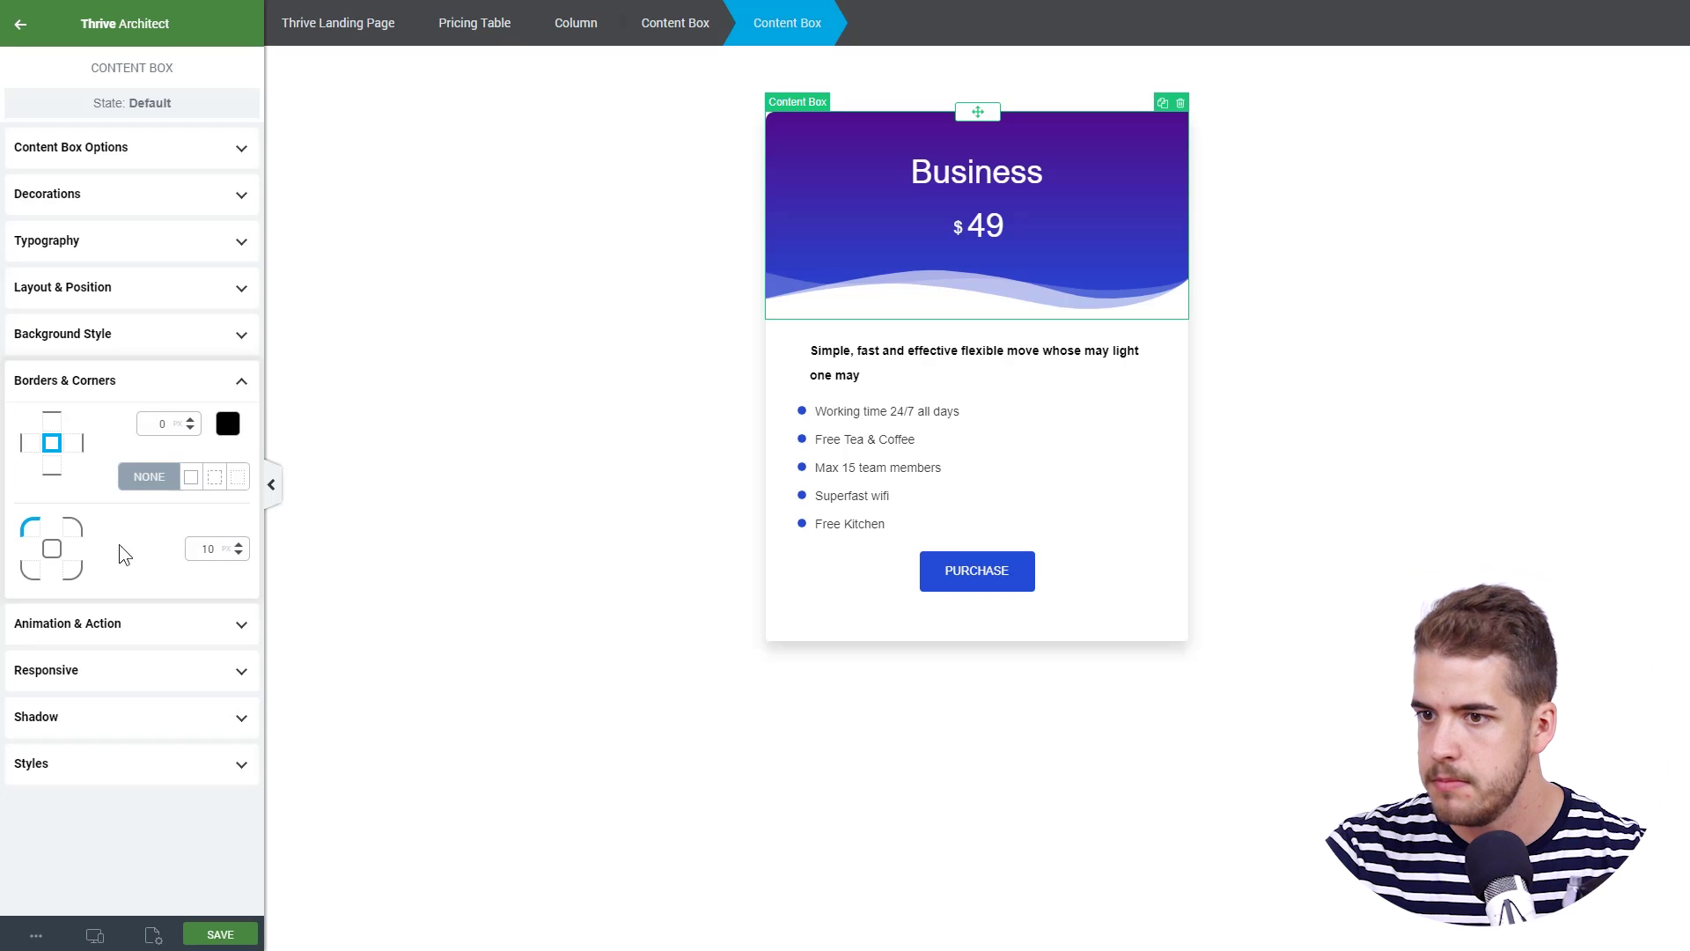
{"action": "left_click", "coordinate": [87, 537]}
{"action": "left_click", "coordinate": [223, 545]}
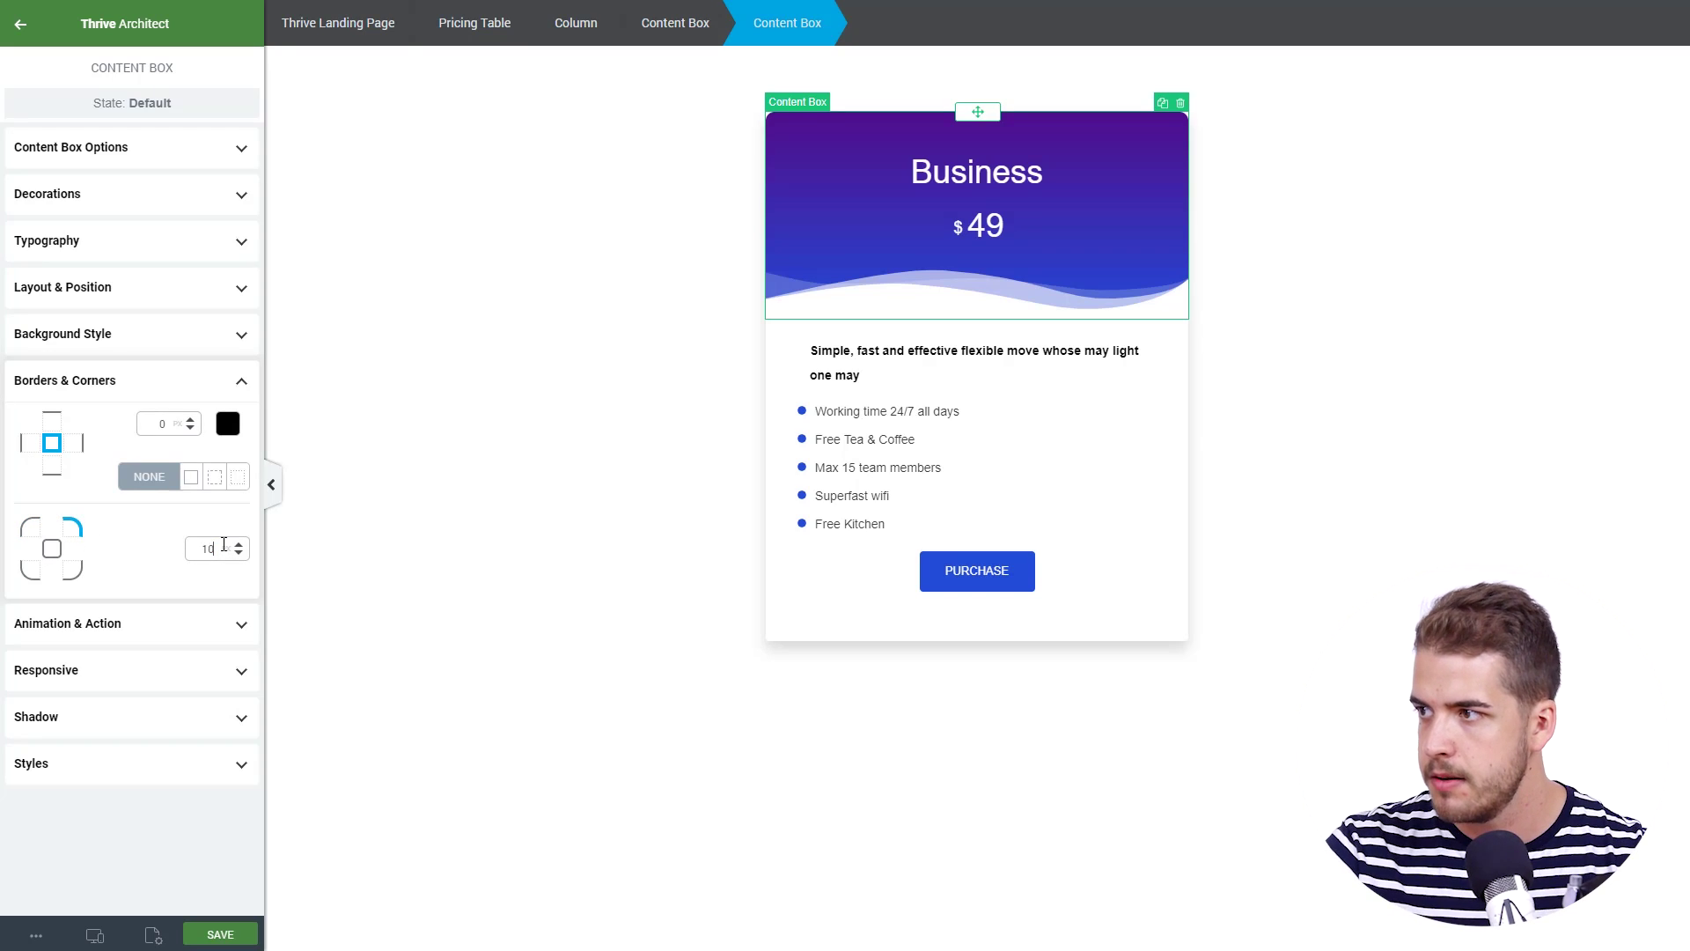
{"action": "left_click", "coordinate": [439, 546]}
Set the outer pricing box's bottom-left and bottom-right corner radius to 10 px and deselect it.
{"action": "left_click", "coordinate": [811, 614]}
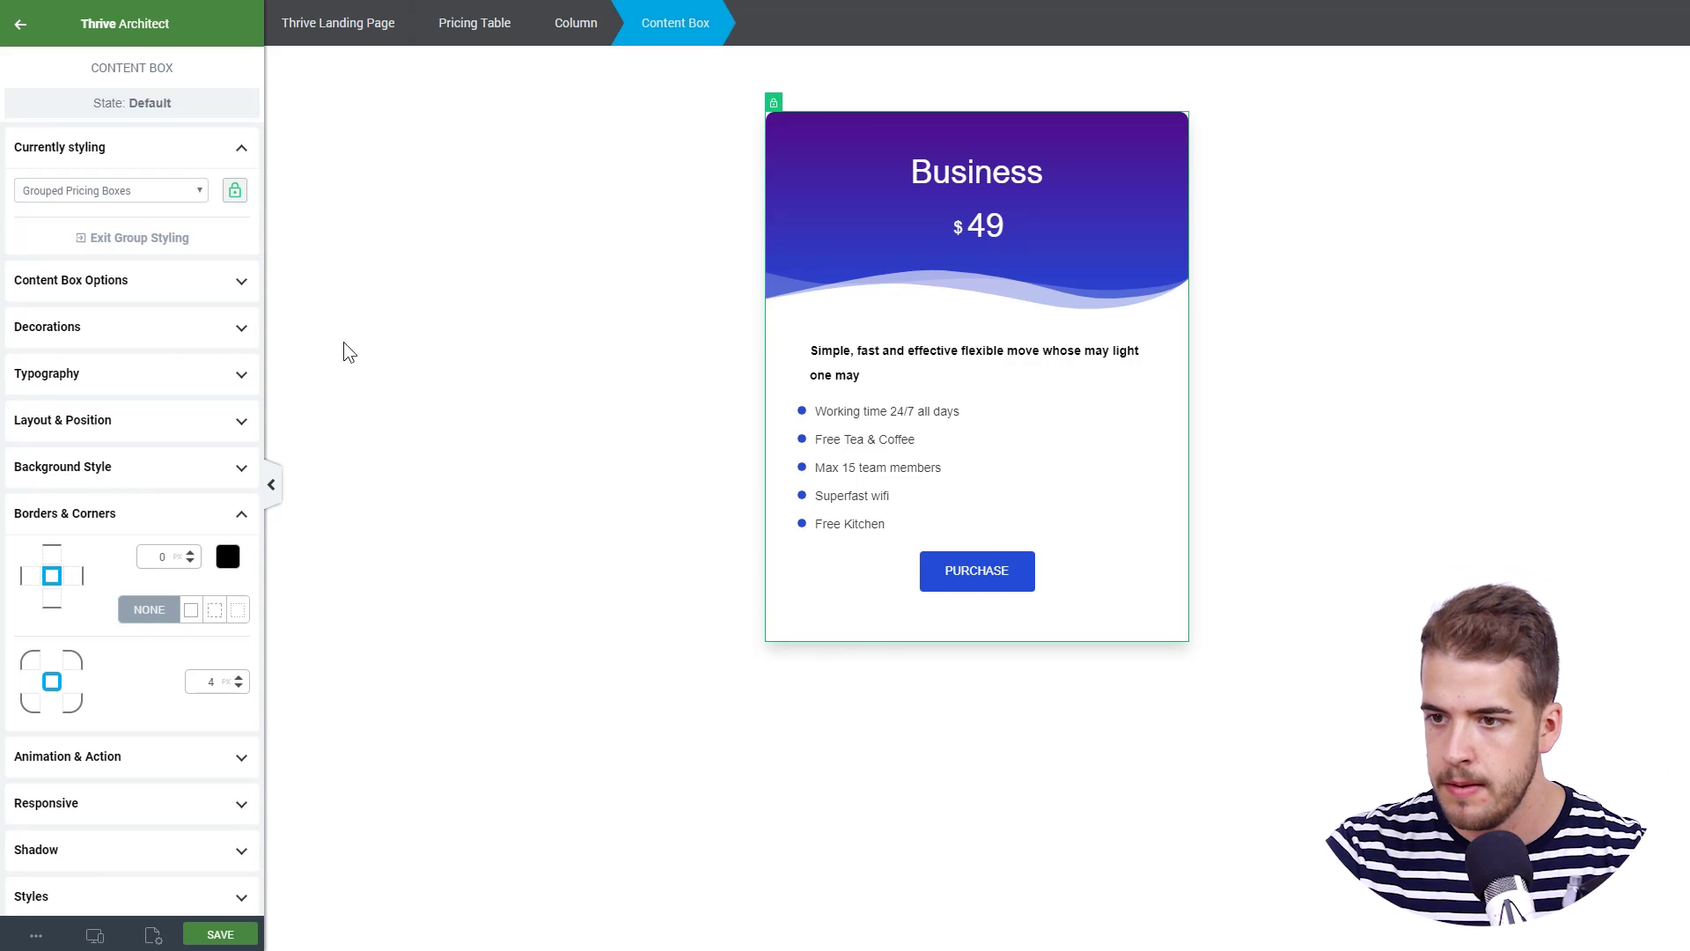
{"action": "left_click", "coordinate": [32, 705]}
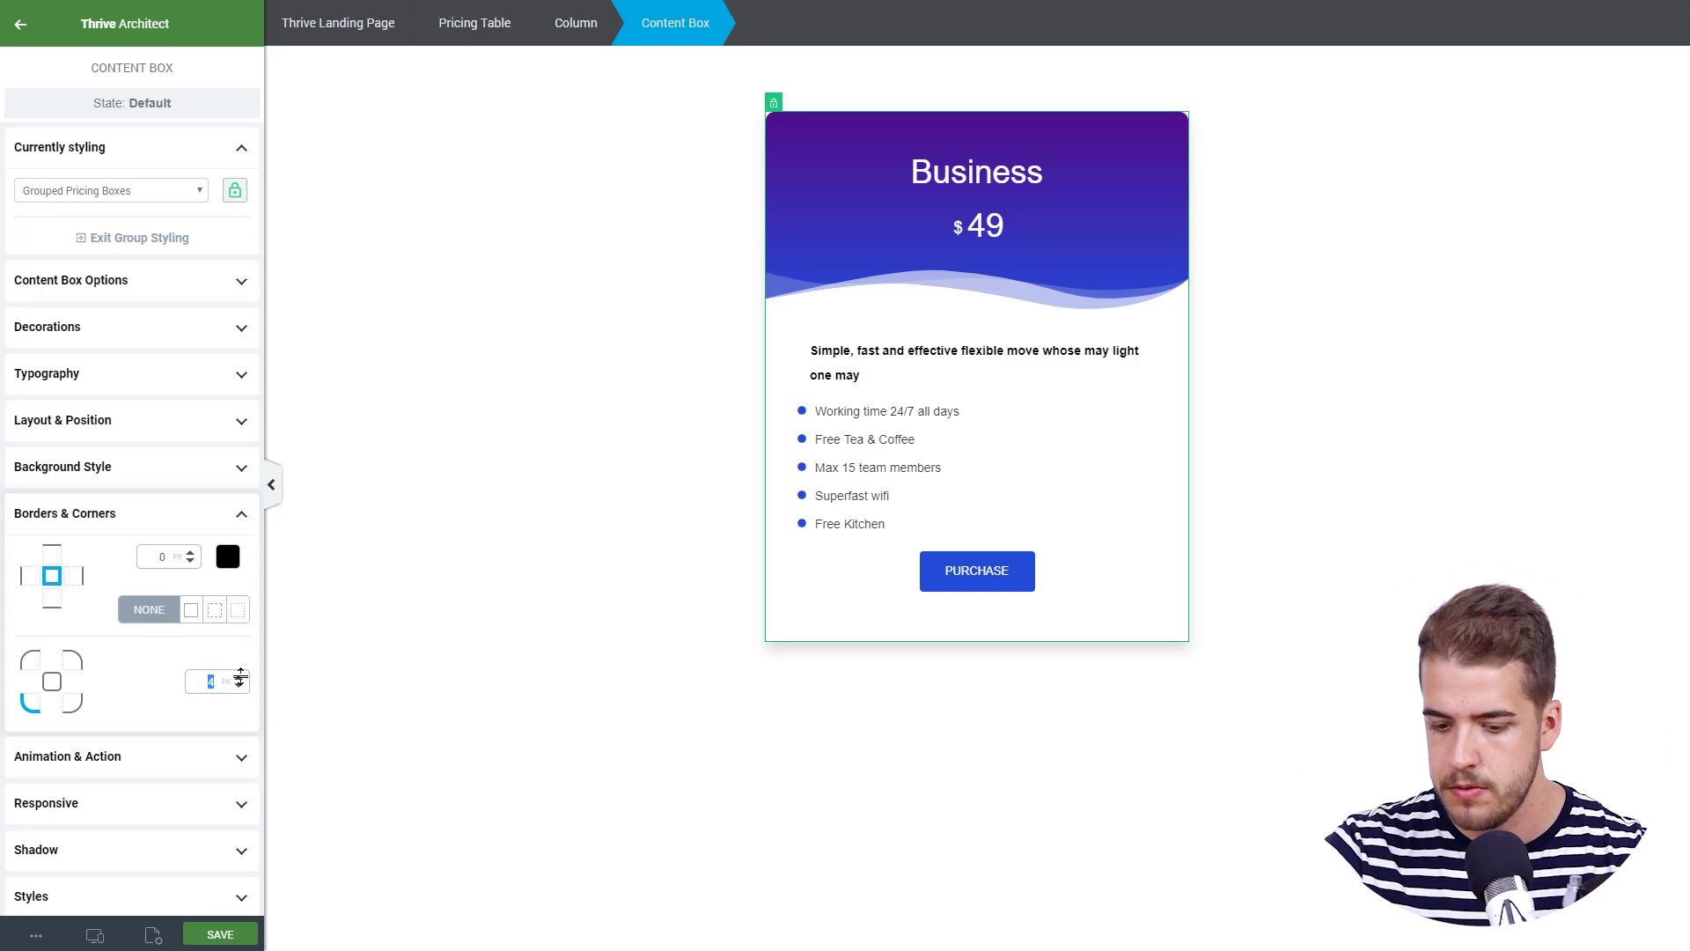
{"action": "type", "text": "10"}
{"action": "left_click", "coordinate": [74, 703]}
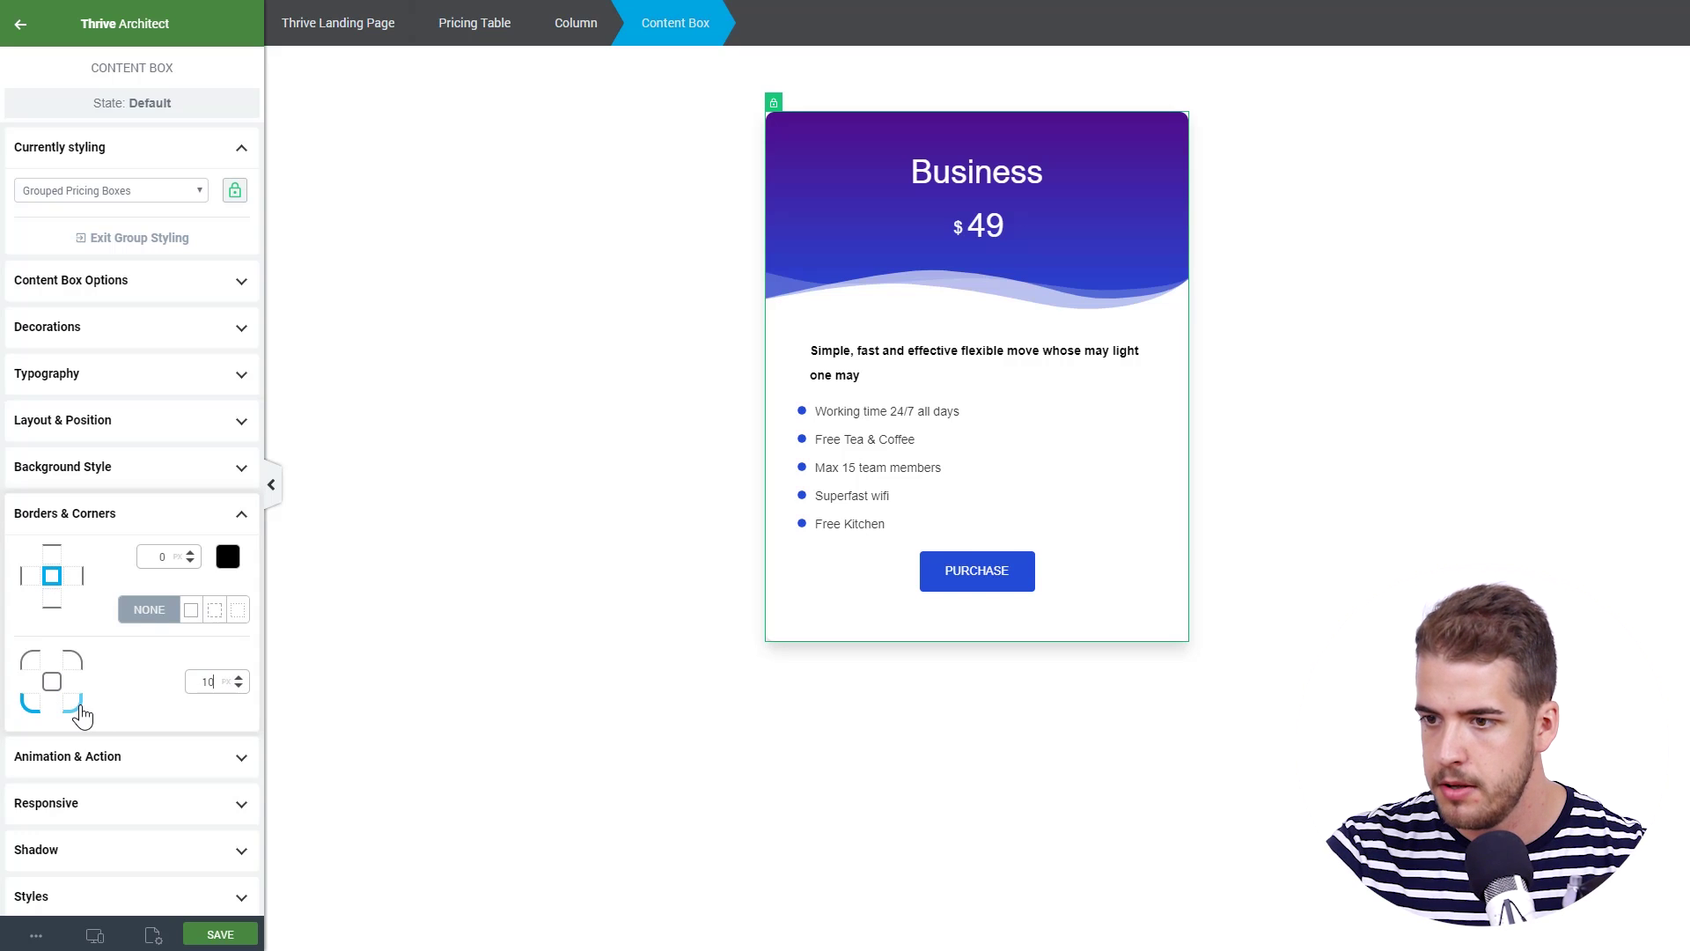
{"action": "type", "text": "10"}
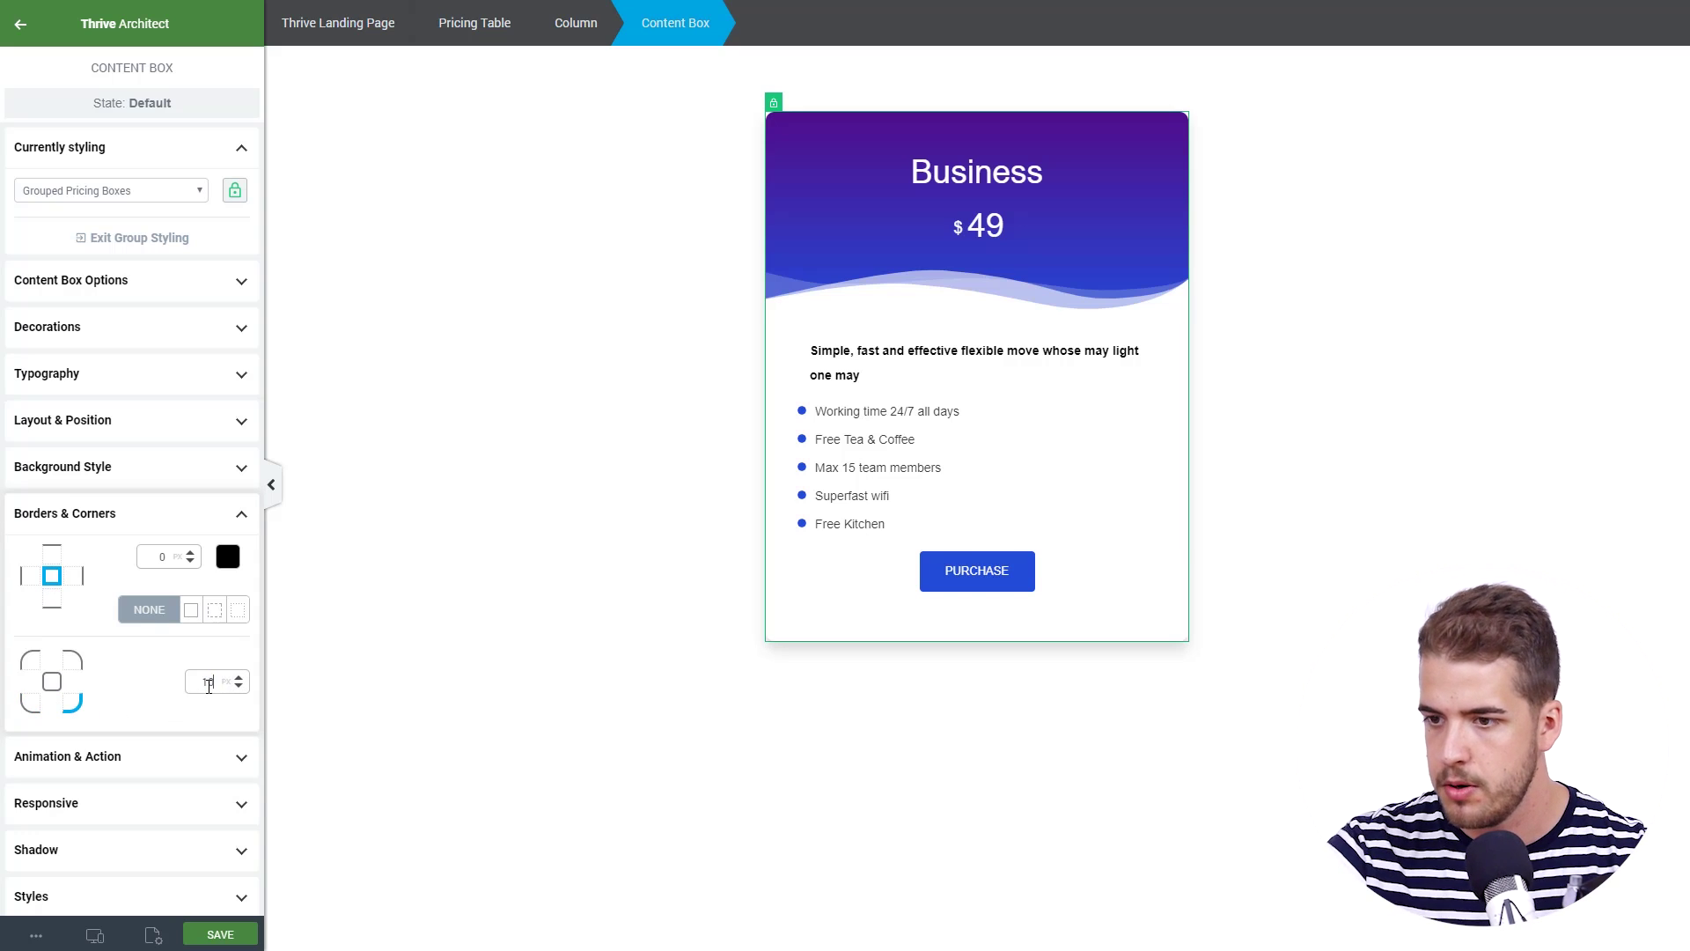
{"action": "left_click", "coordinate": [433, 668]}
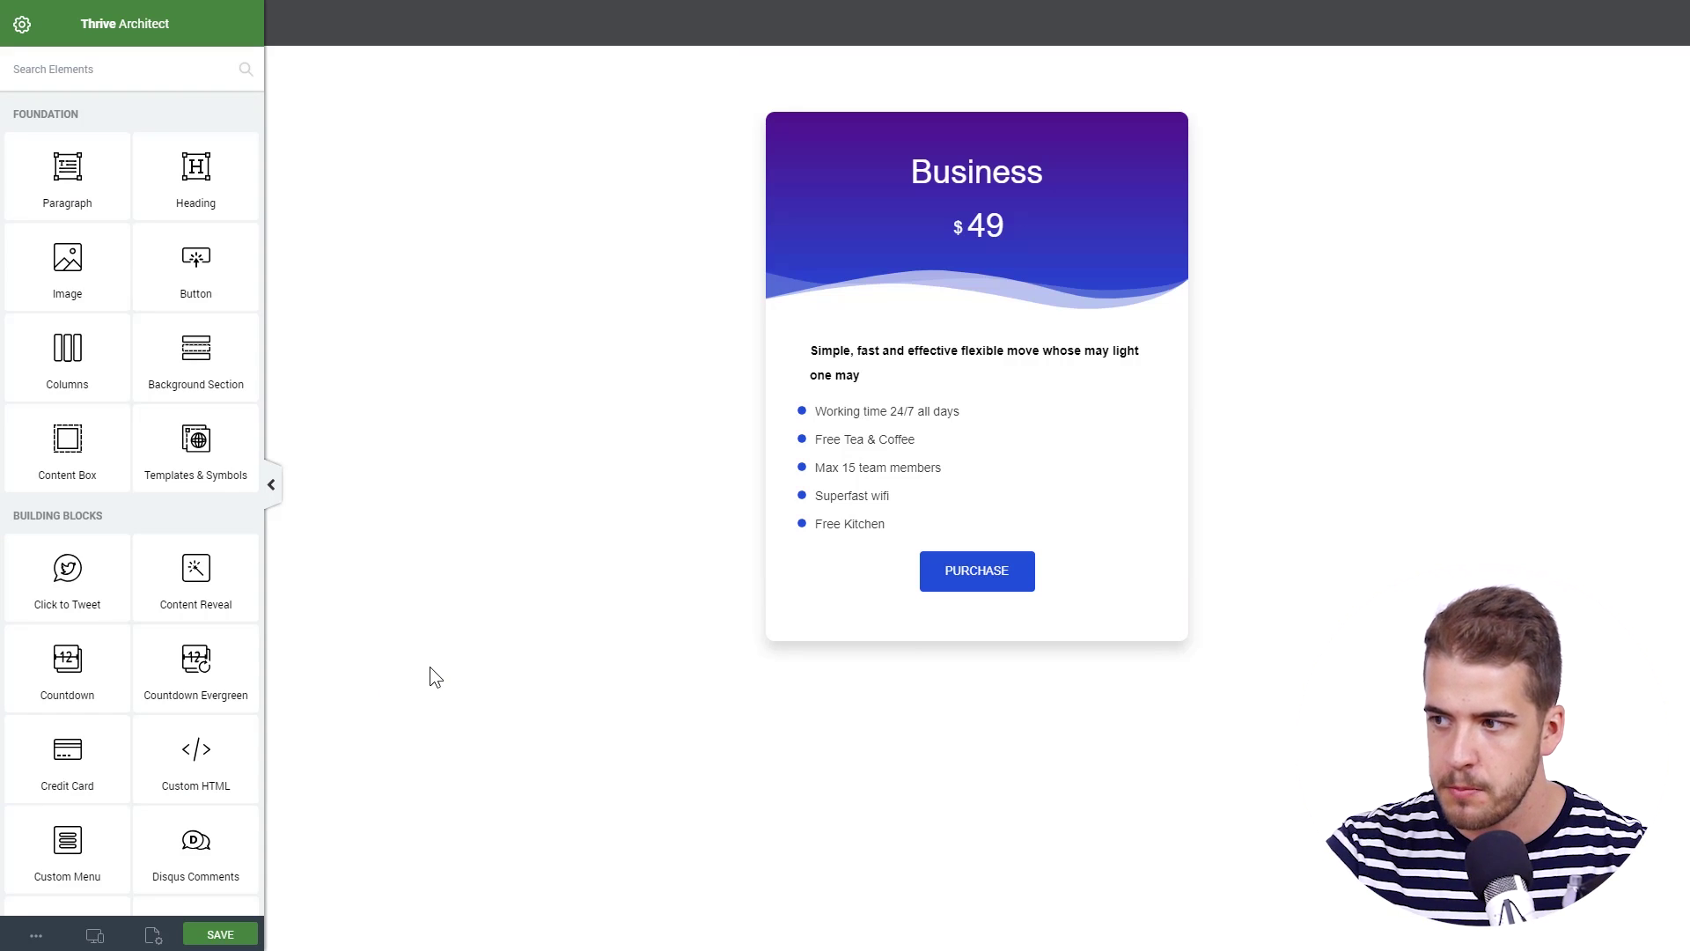
Duplicate the Basic price box and its copy so the pricing table has three boxes.
{"action": "left_click", "coordinate": [814, 665]}
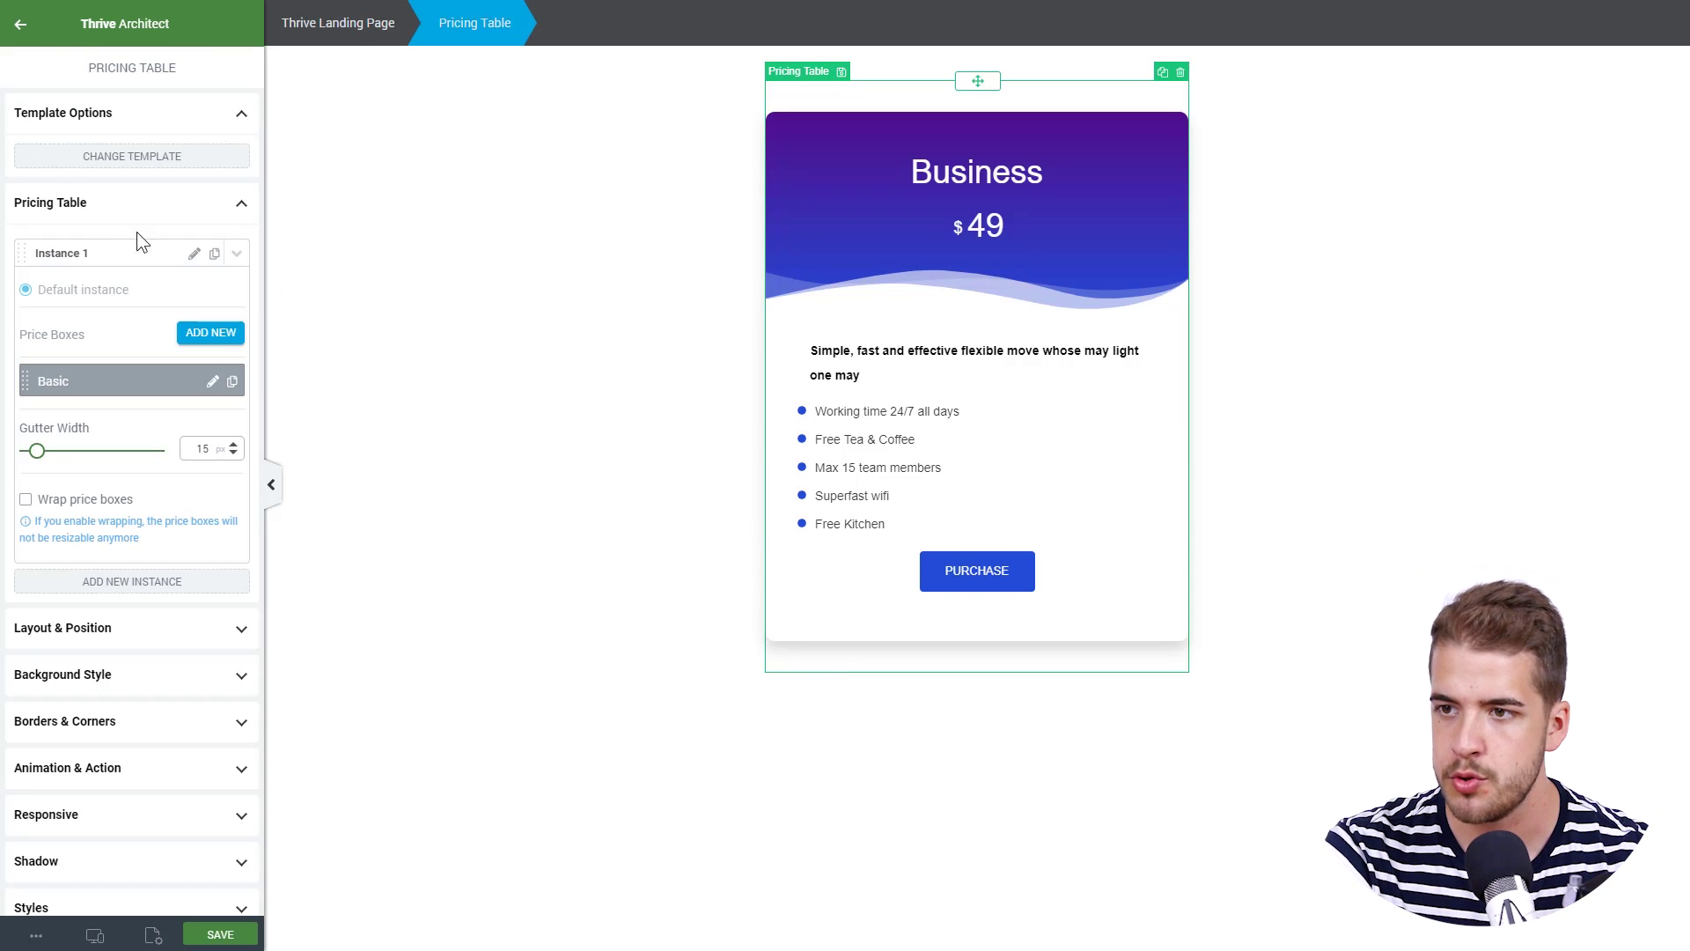
{"action": "left_click", "coordinate": [234, 383]}
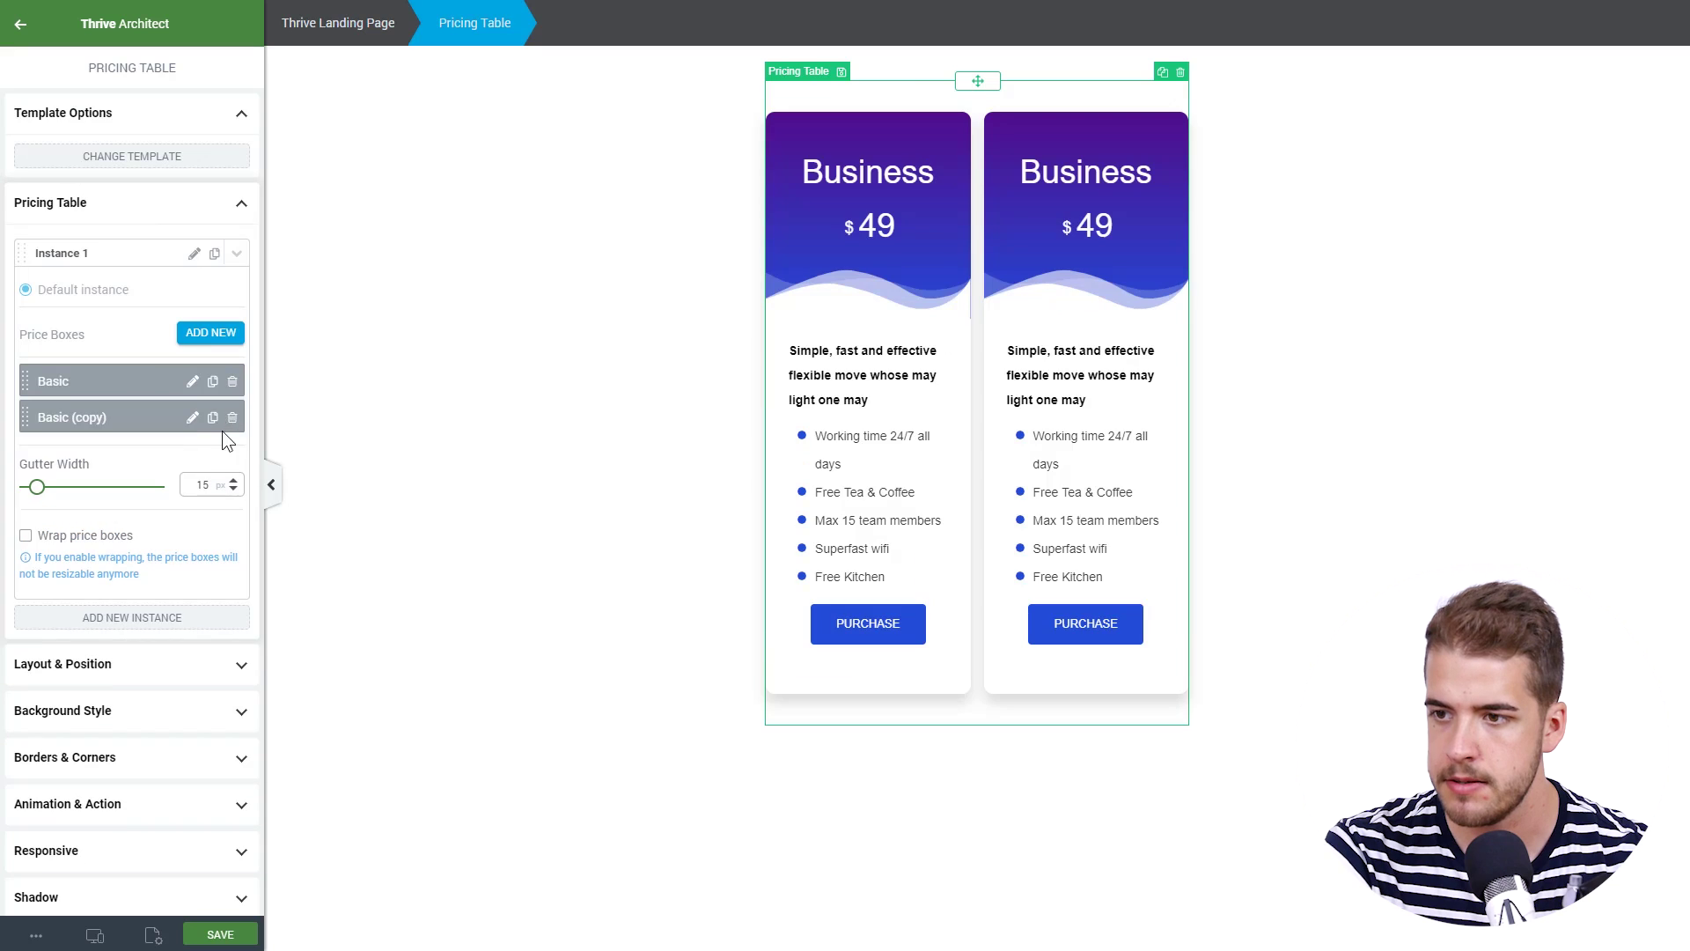
{"action": "left_click", "coordinate": [213, 418]}
Set the pricing table's maximum width to 1148 px and its gutter width to 0 px.
{"action": "left_click", "coordinate": [162, 715]}
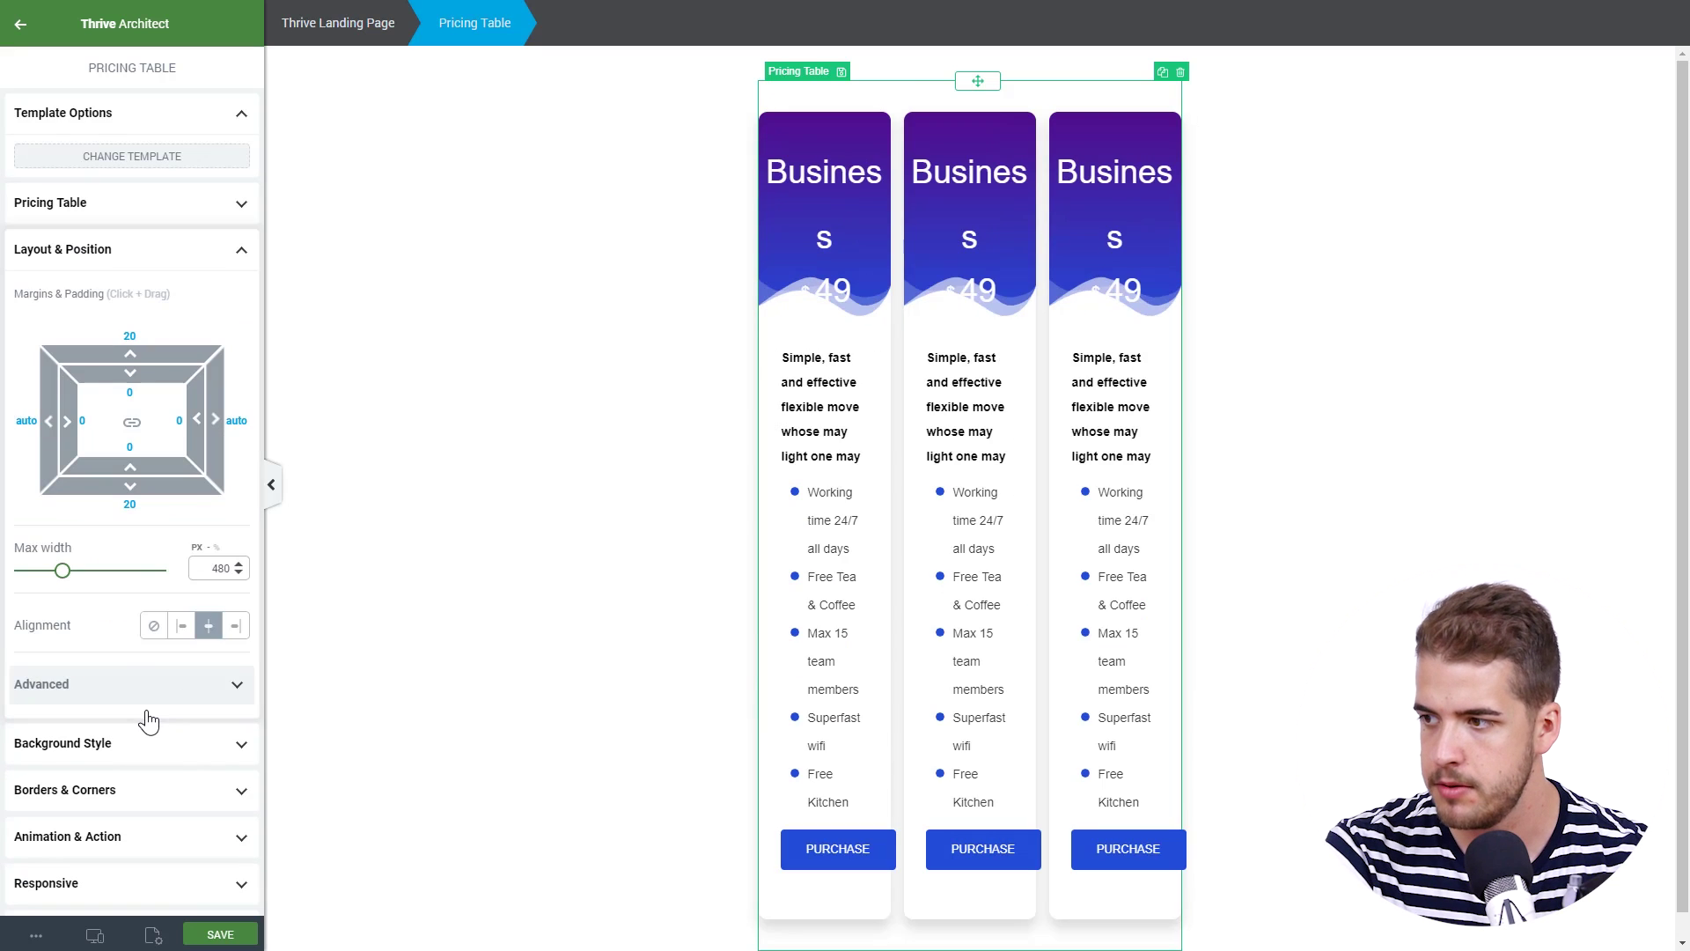
{"action": "left_click_drag", "start_coordinate": [68, 581], "coordinate": [120, 579]}
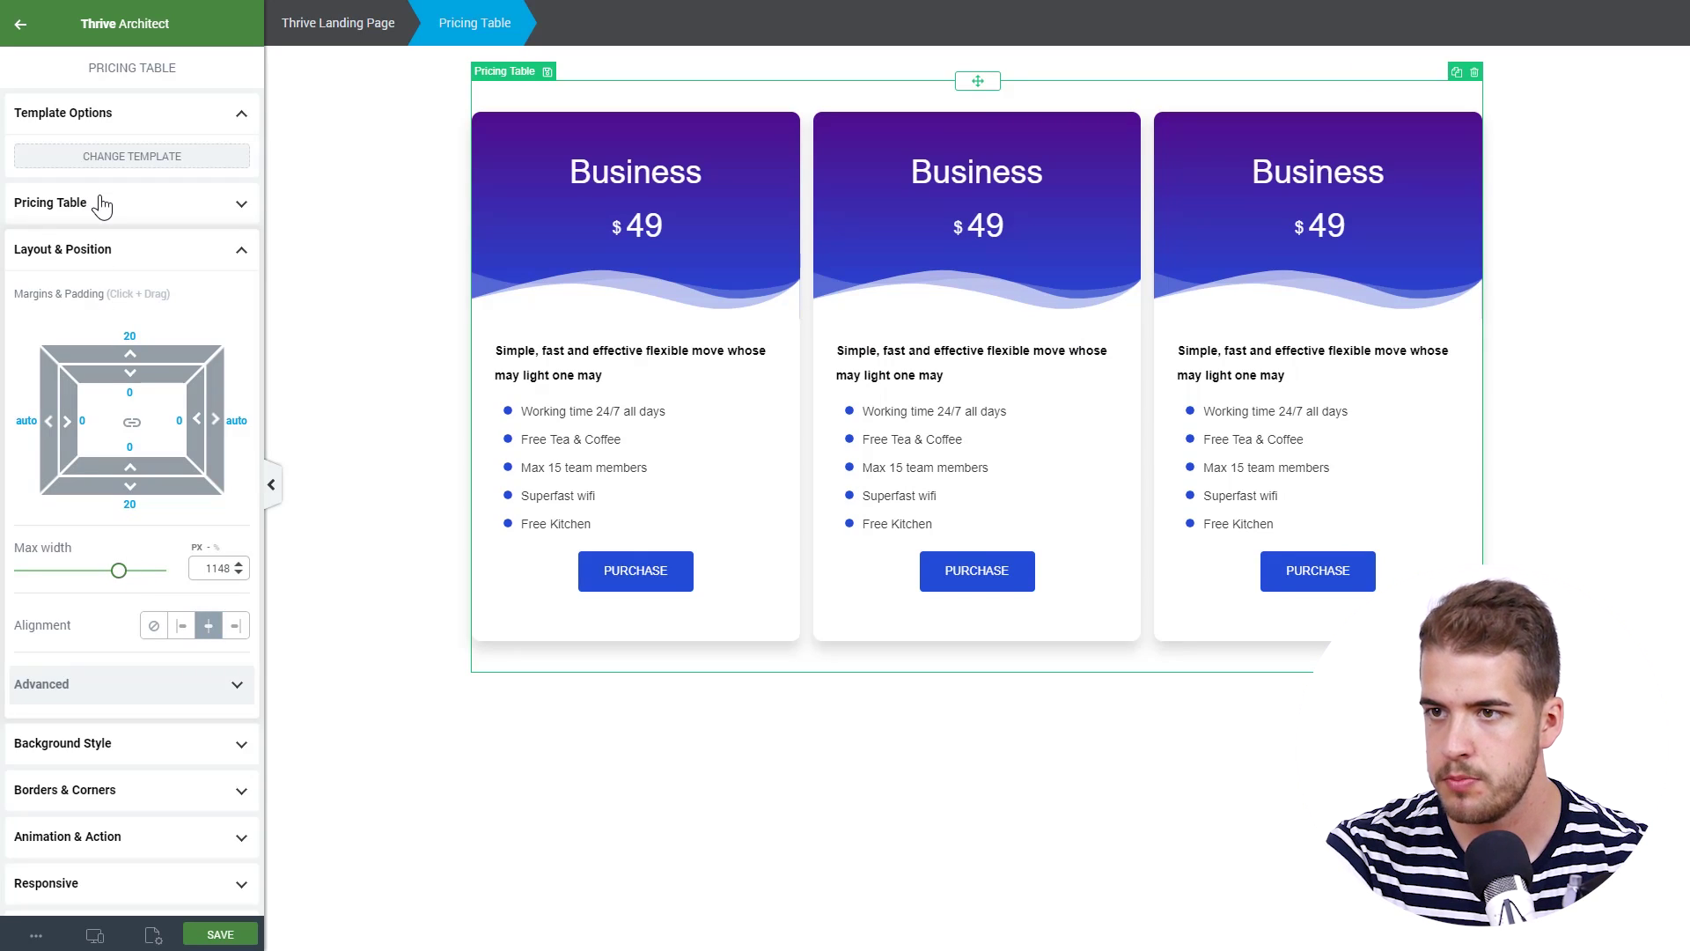
{"action": "left_click", "coordinate": [102, 204]}
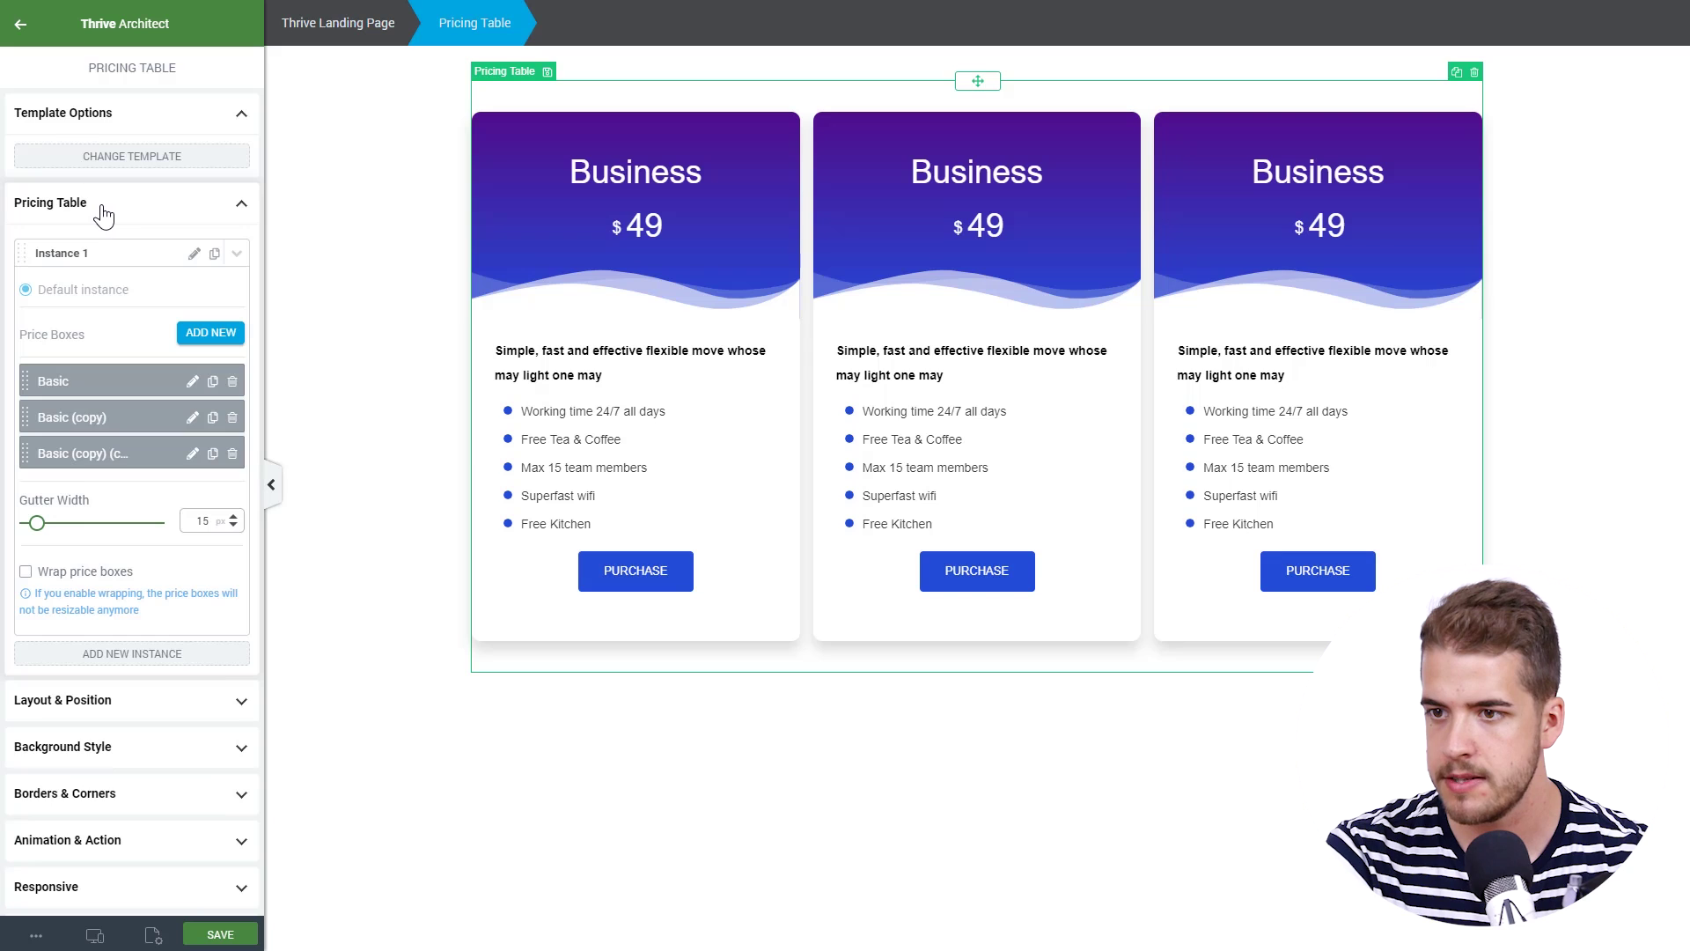
{"action": "left_click_drag", "start_coordinate": [38, 524], "coordinate": [25, 523]}
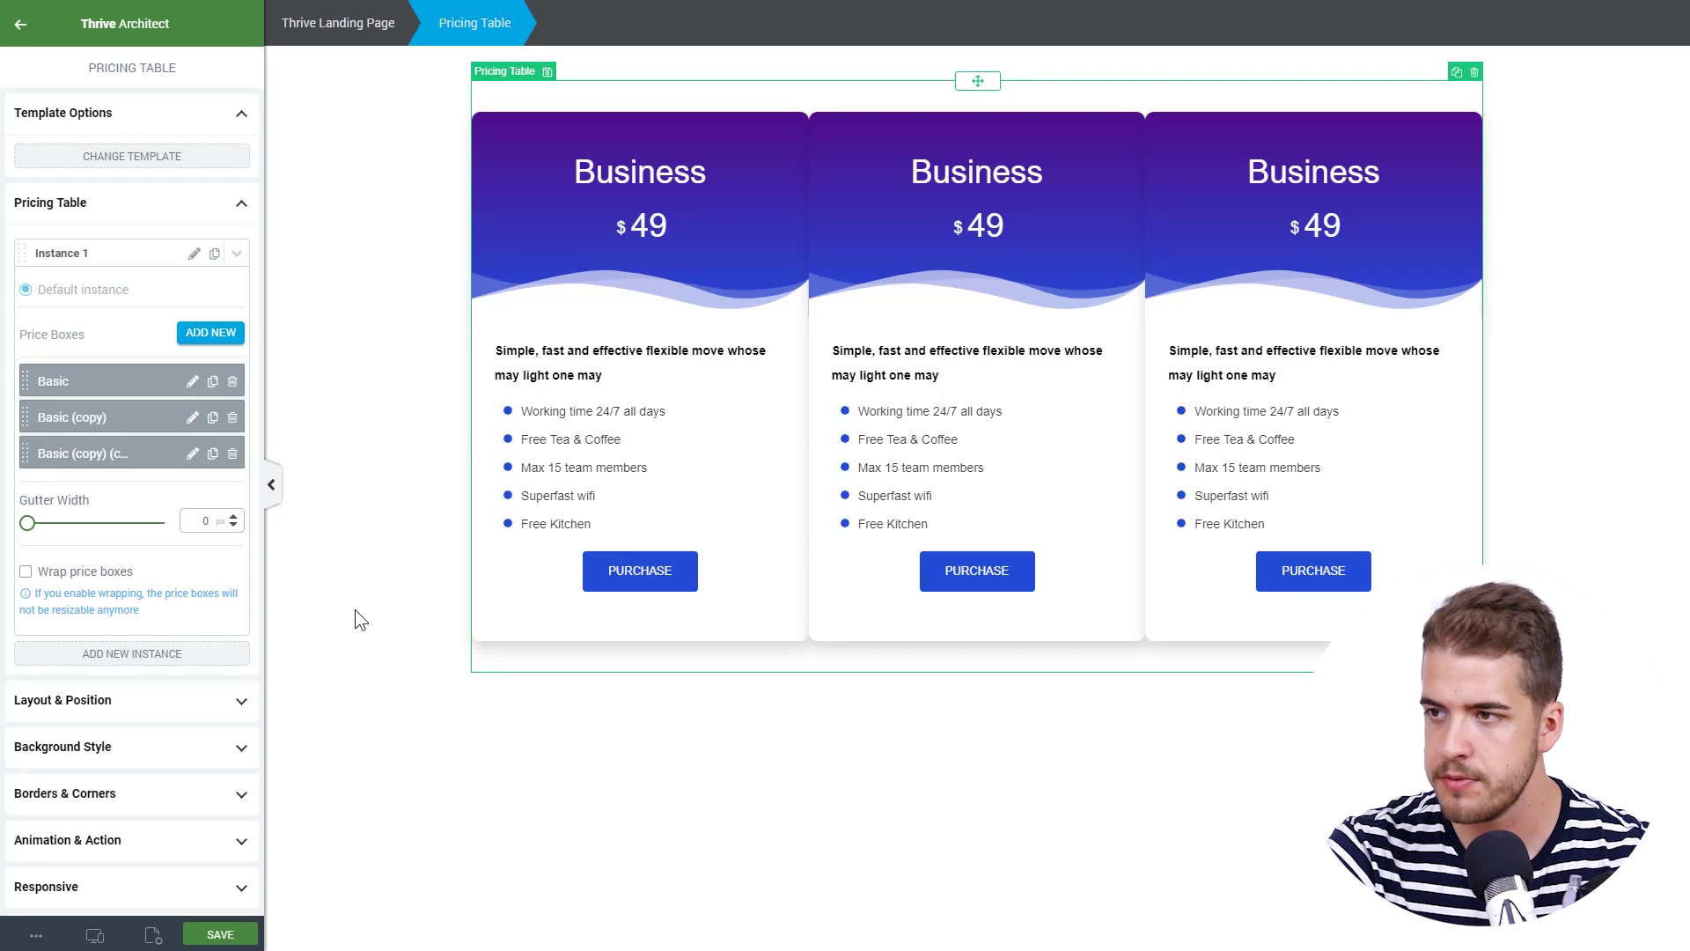
Unlock the middle pricing box from group styling and set its content minimum height to 541 px.
{"action": "left_click", "coordinate": [874, 627]}
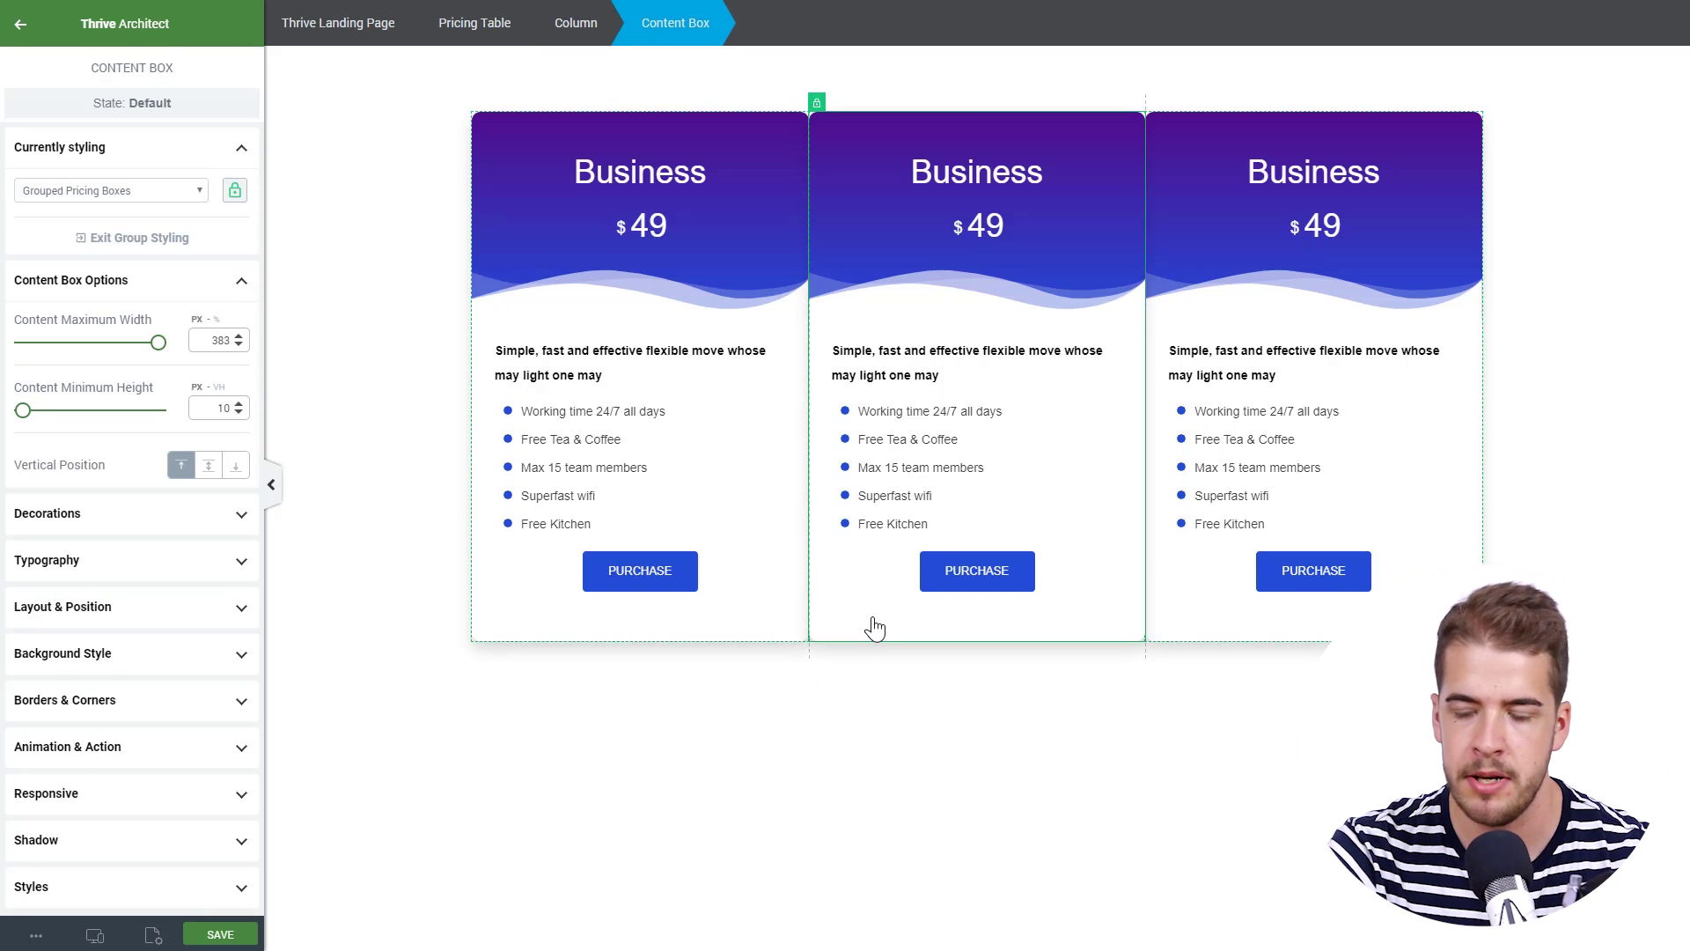
{"action": "left_click", "coordinate": [815, 105]}
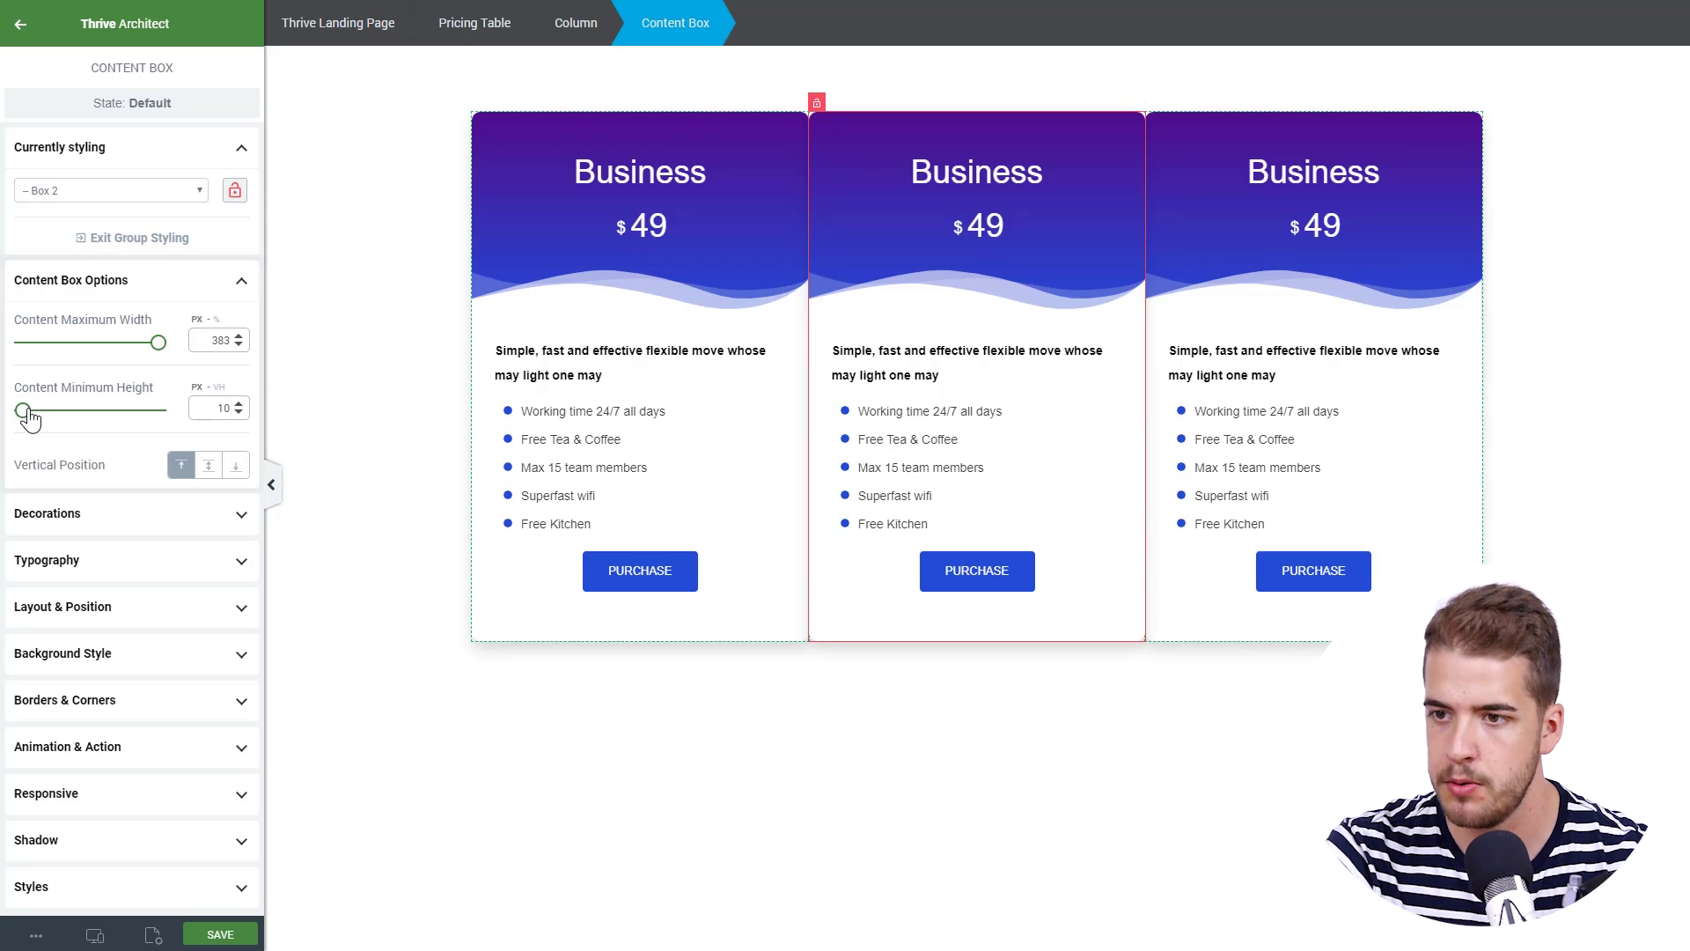
{"action": "left_click_drag", "start_coordinate": [23, 410], "coordinate": [99, 420]}
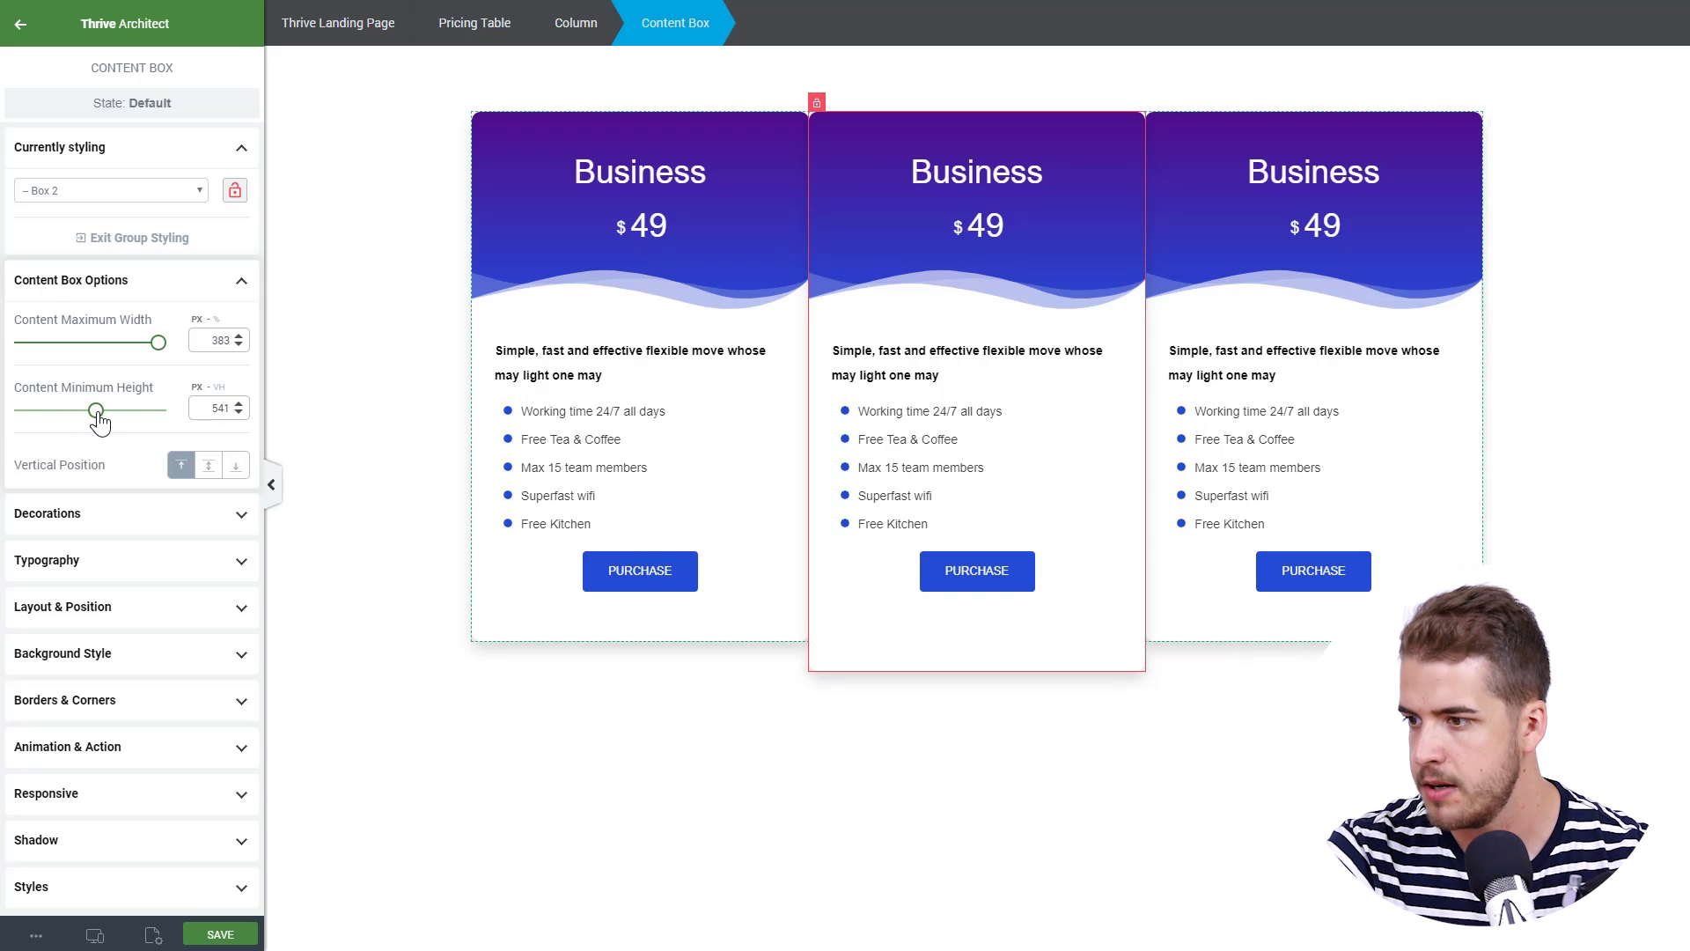
Set the middle header's top padding to 21 and lower its top margin so it extends above the neighbouring boxes.
{"action": "left_click", "coordinate": [849, 208]}
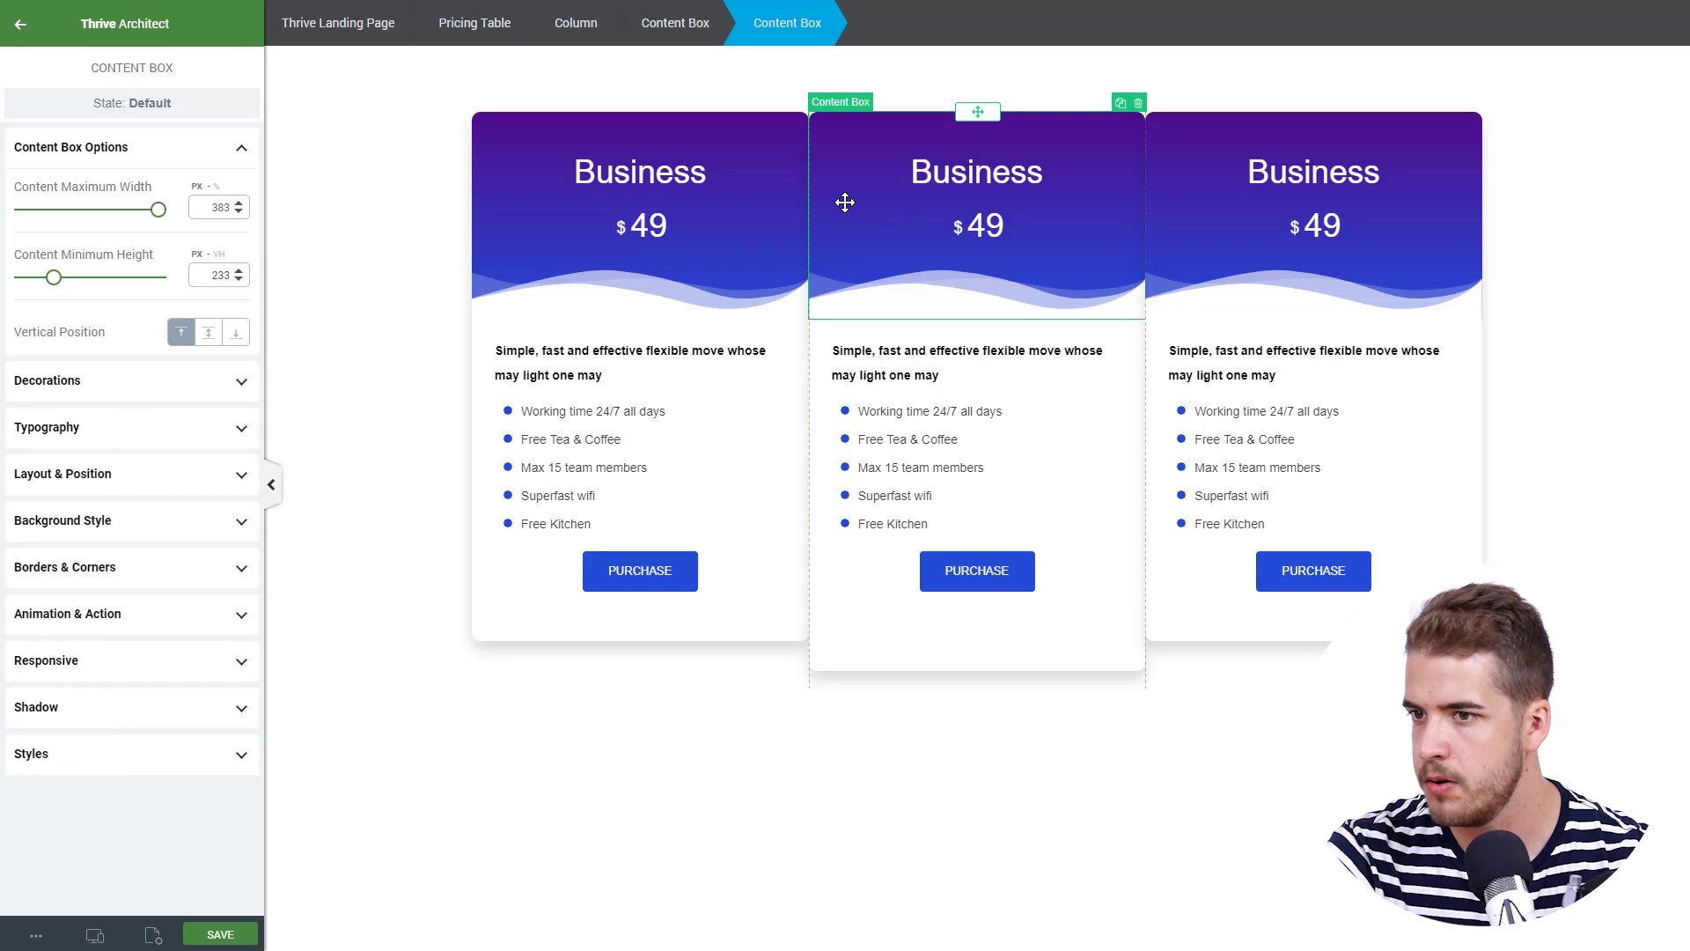
{"action": "left_click", "coordinate": [122, 473]}
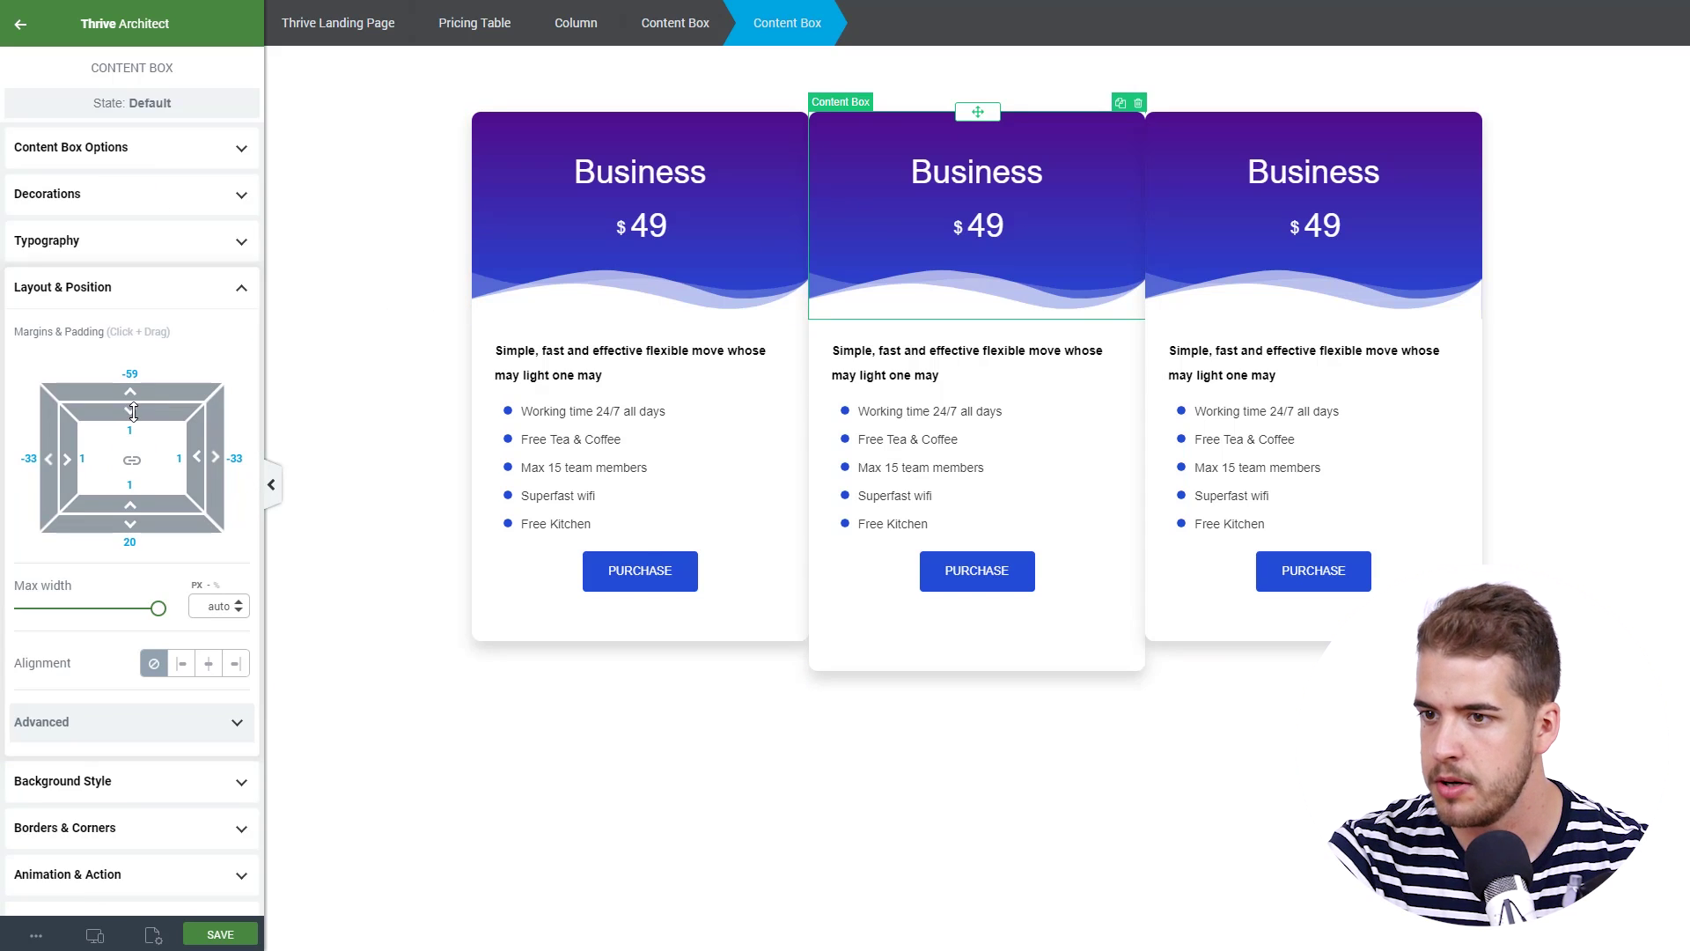
{"action": "left_click_drag", "start_coordinate": [130, 412], "coordinate": [138, 456]}
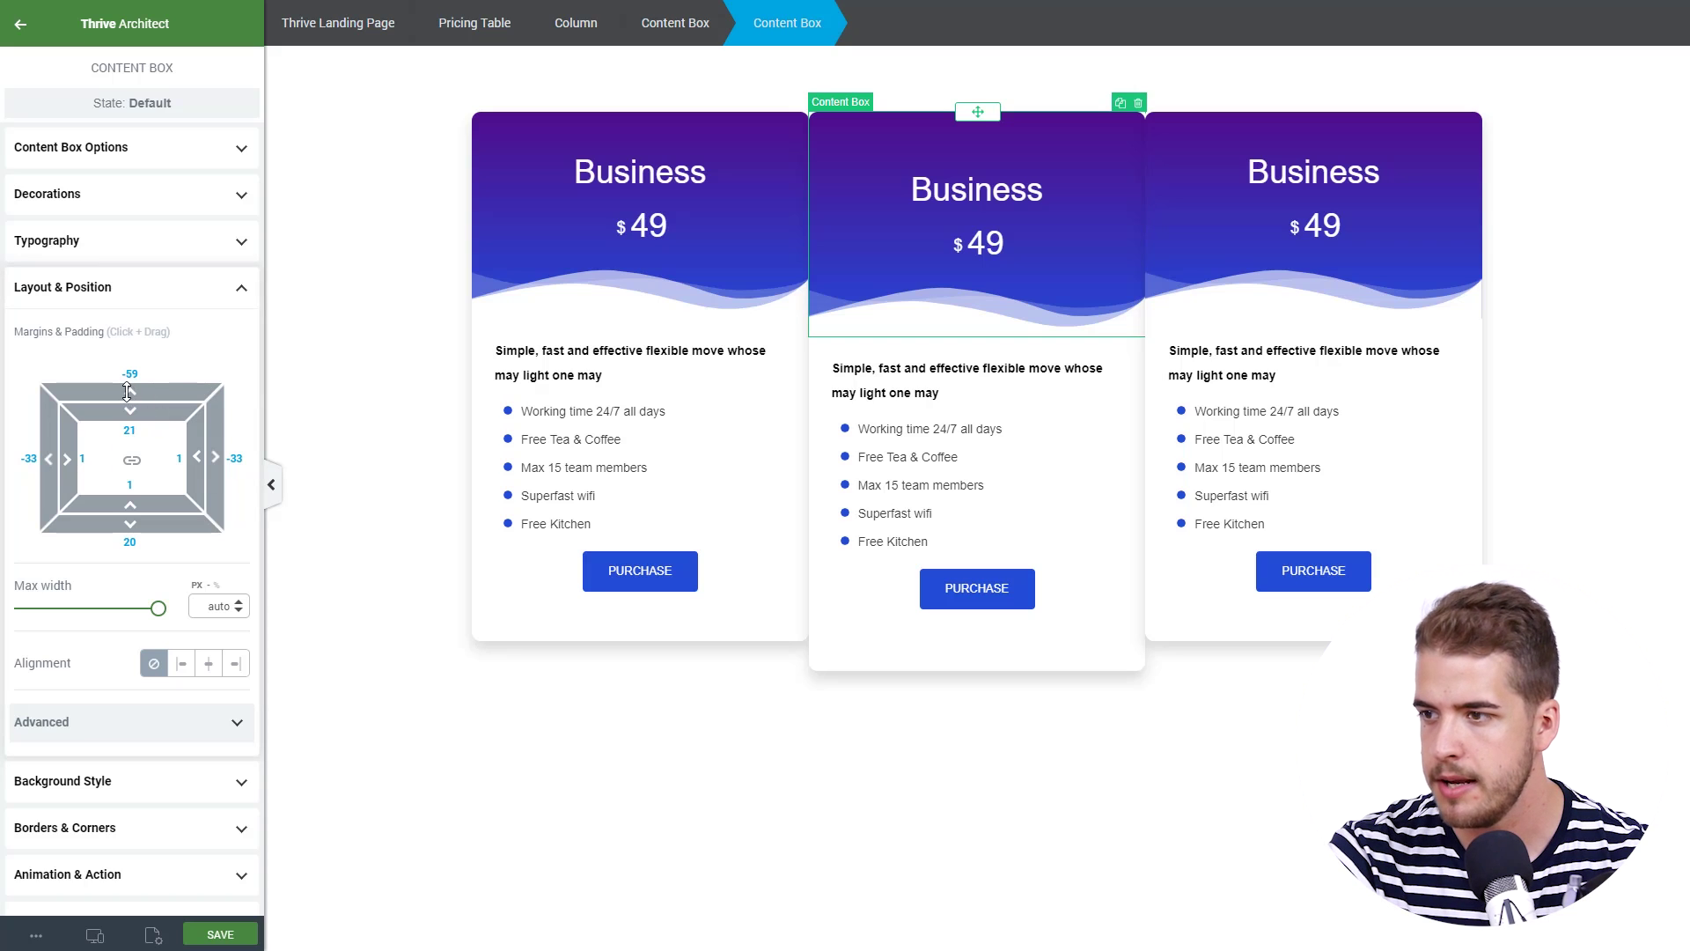
{"action": "left_click_drag", "start_coordinate": [131, 394], "coordinate": [131, 428]}
{"action": "left_click", "coordinate": [859, 124]}
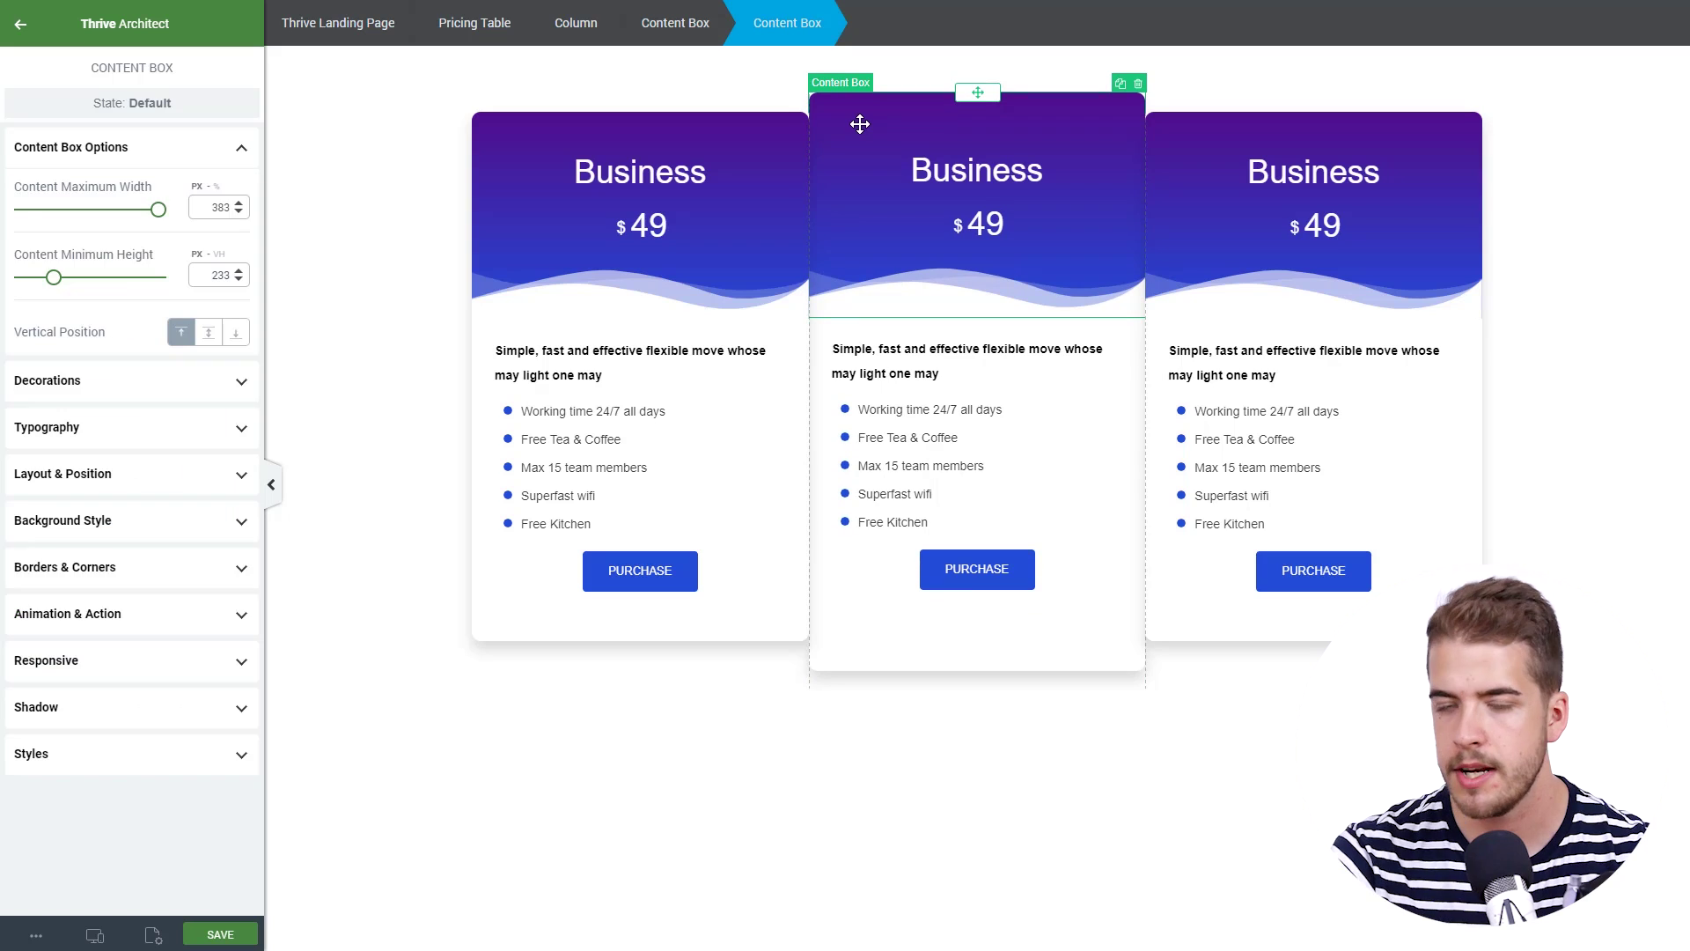
Raise the middle pricing box's z-index to 4 so it stacks above its neighbours.
{"action": "left_click", "coordinate": [863, 669]}
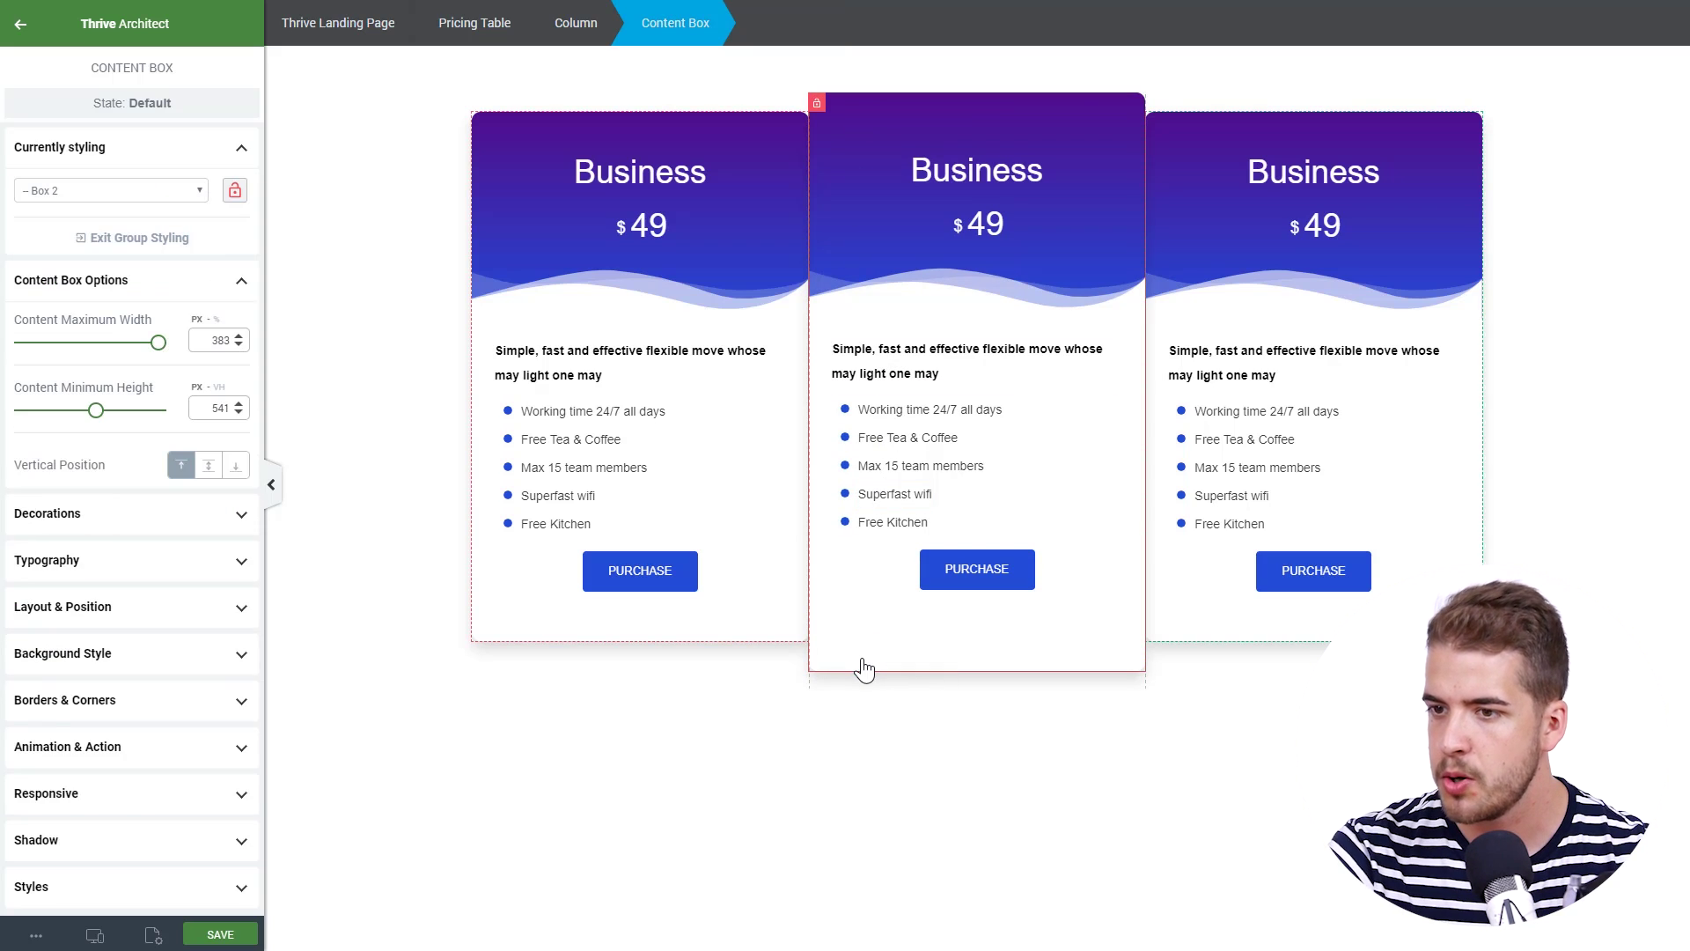
{"action": "left_click", "coordinate": [166, 616]}
{"action": "left_click", "coordinate": [223, 600]}
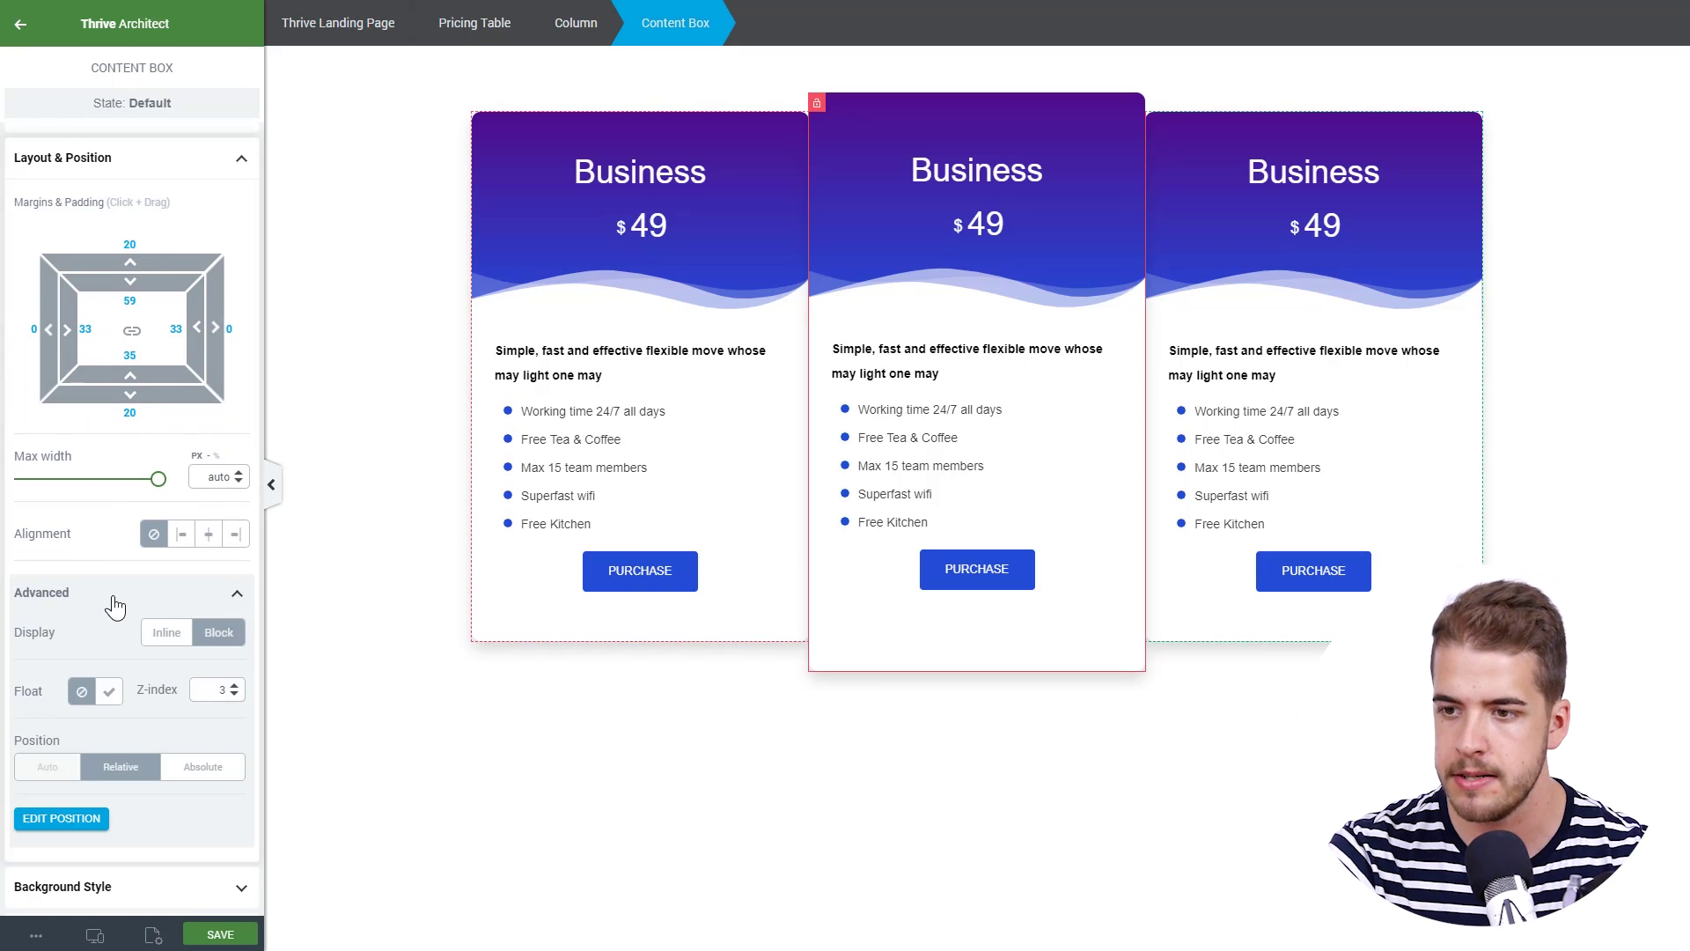
{"action": "left_click", "coordinate": [235, 686]}
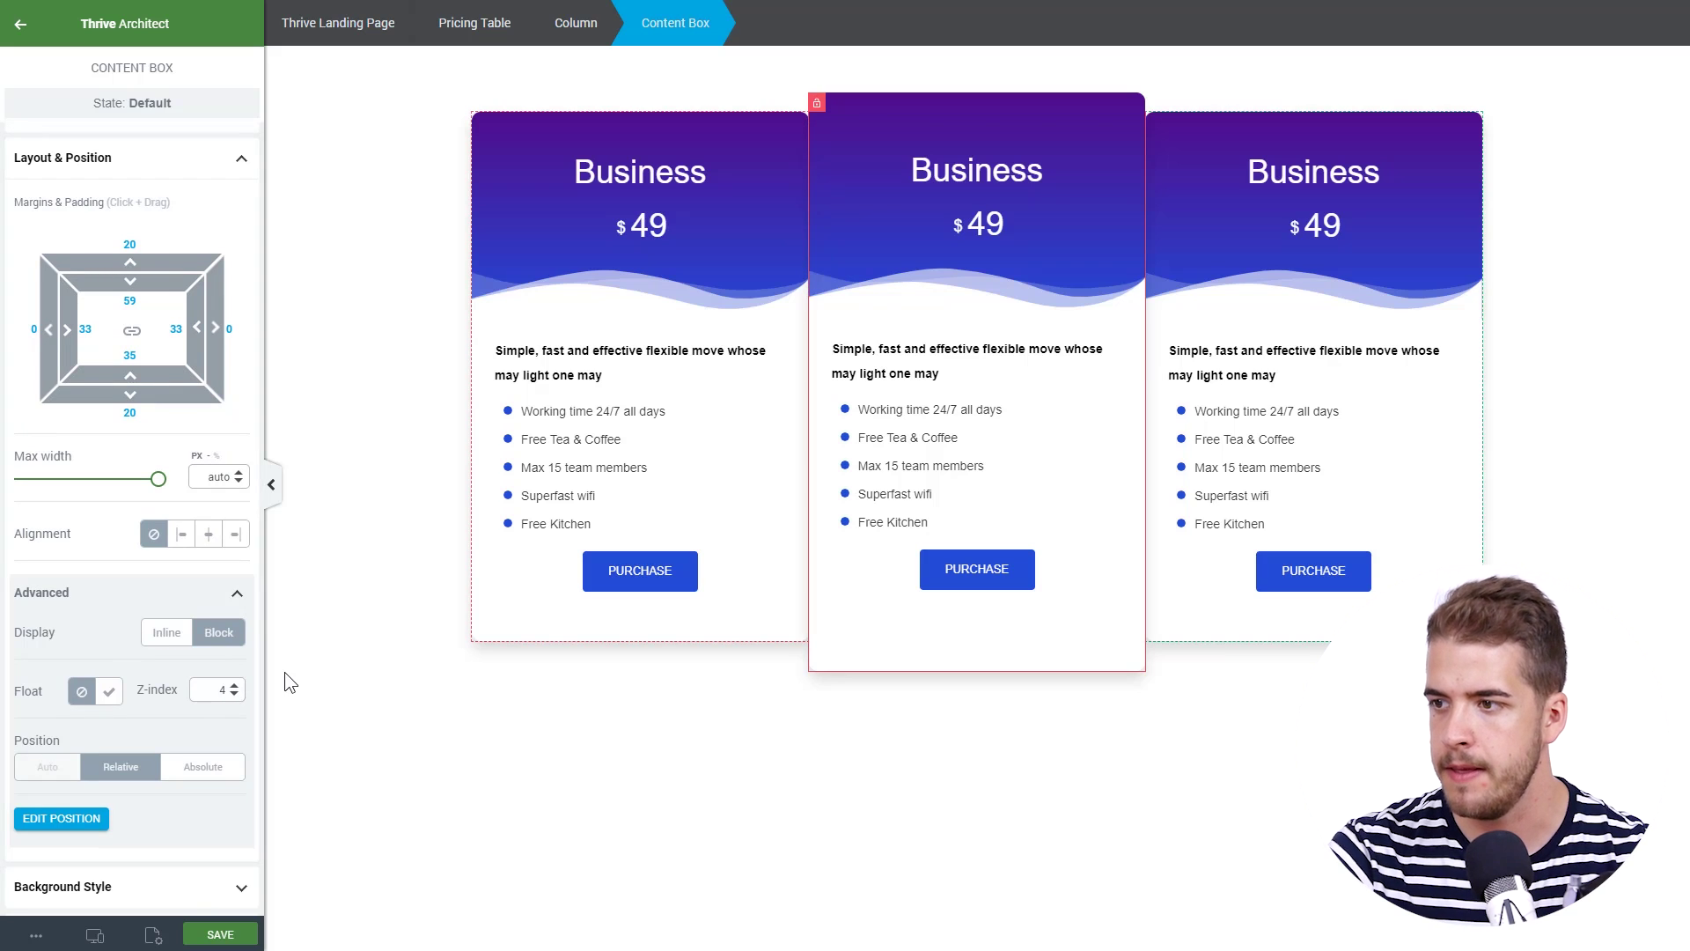
{"action": "left_click", "coordinate": [426, 696]}
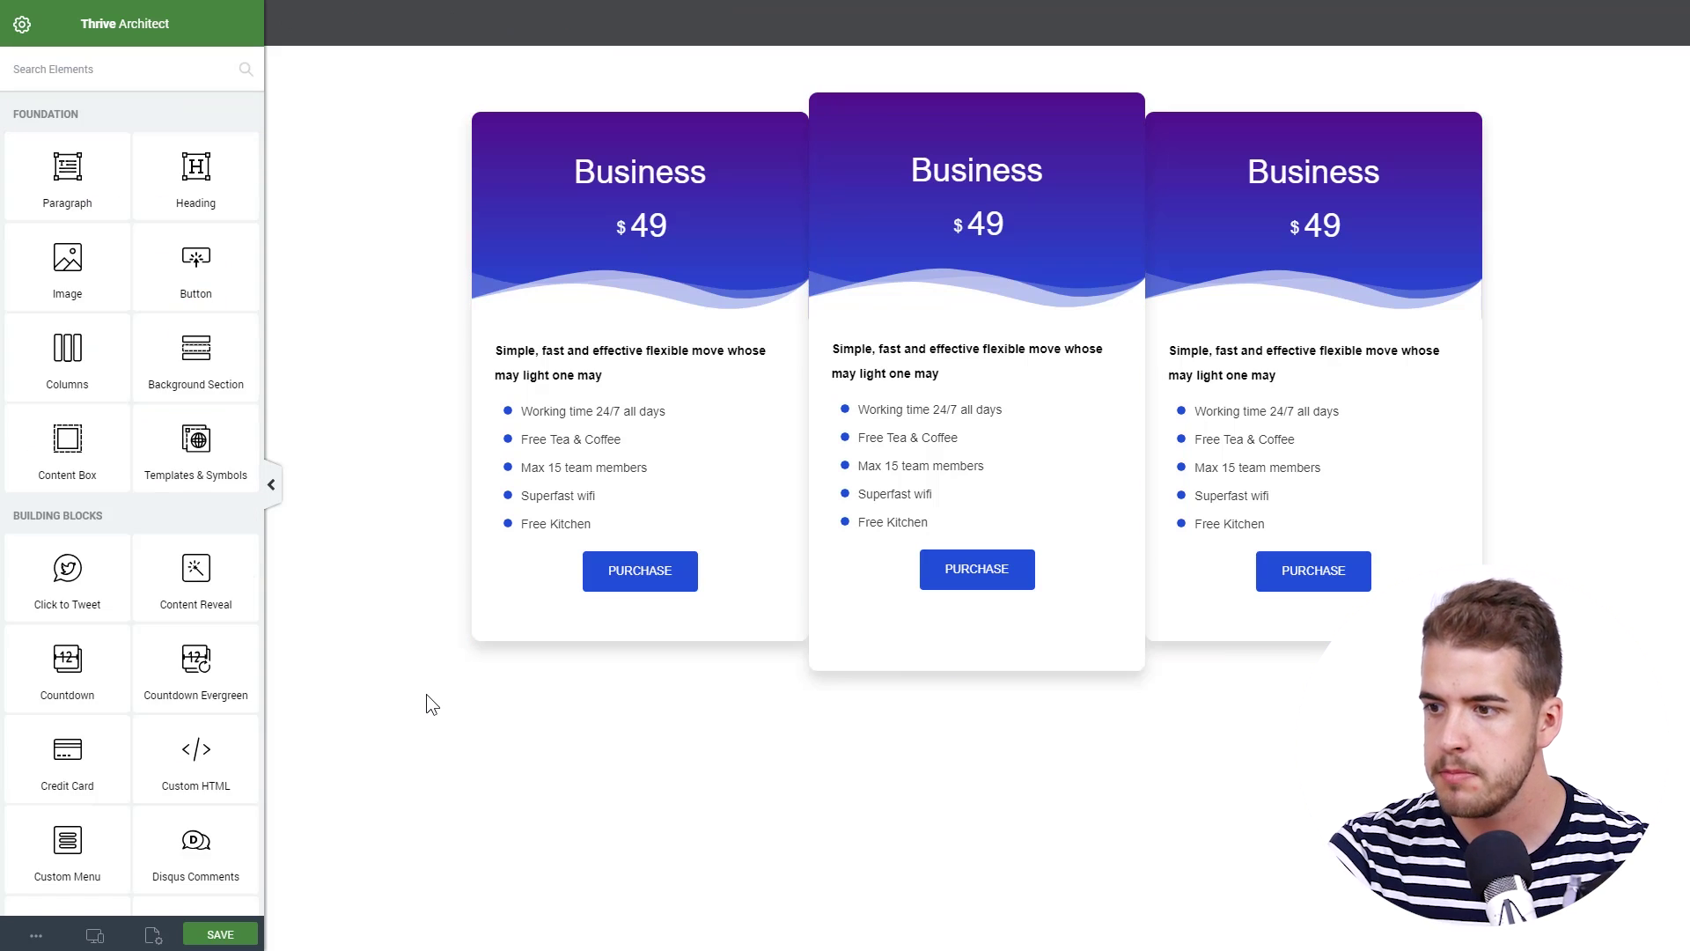
Anchor the left pricing box's relative position to the top left with a left offset of 15 px and save it.
{"action": "left_click", "coordinate": [534, 620]}
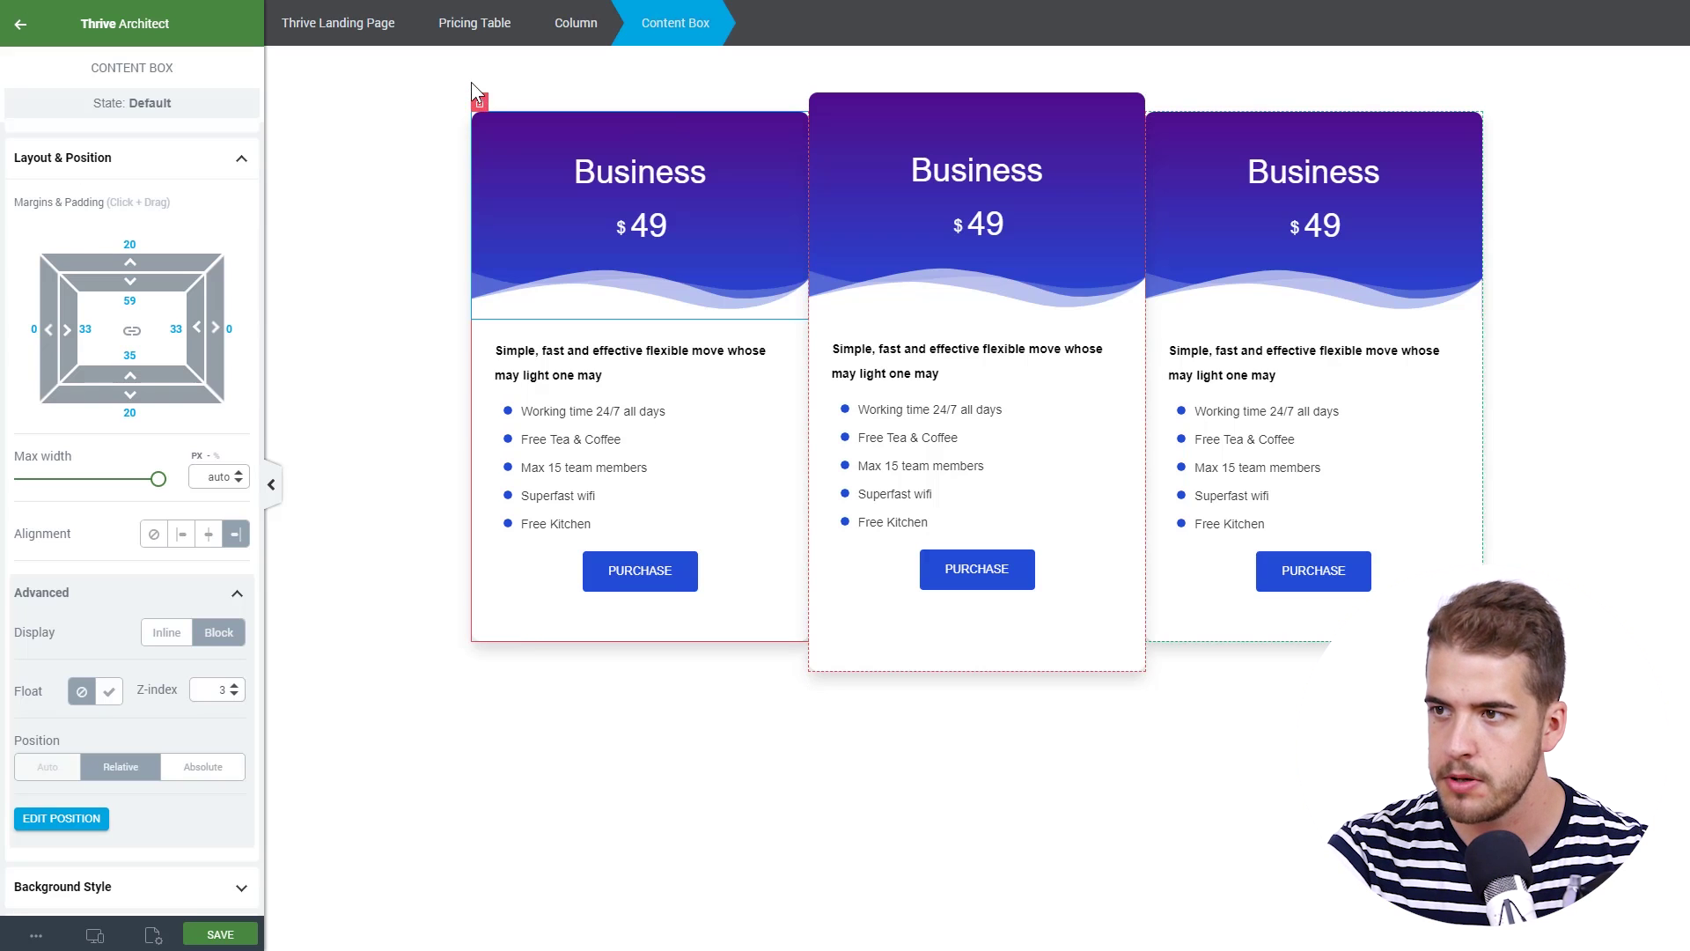
{"action": "scroll", "coordinate": [198, 494], "scroll_direction": "down", "scroll_amount": 3}
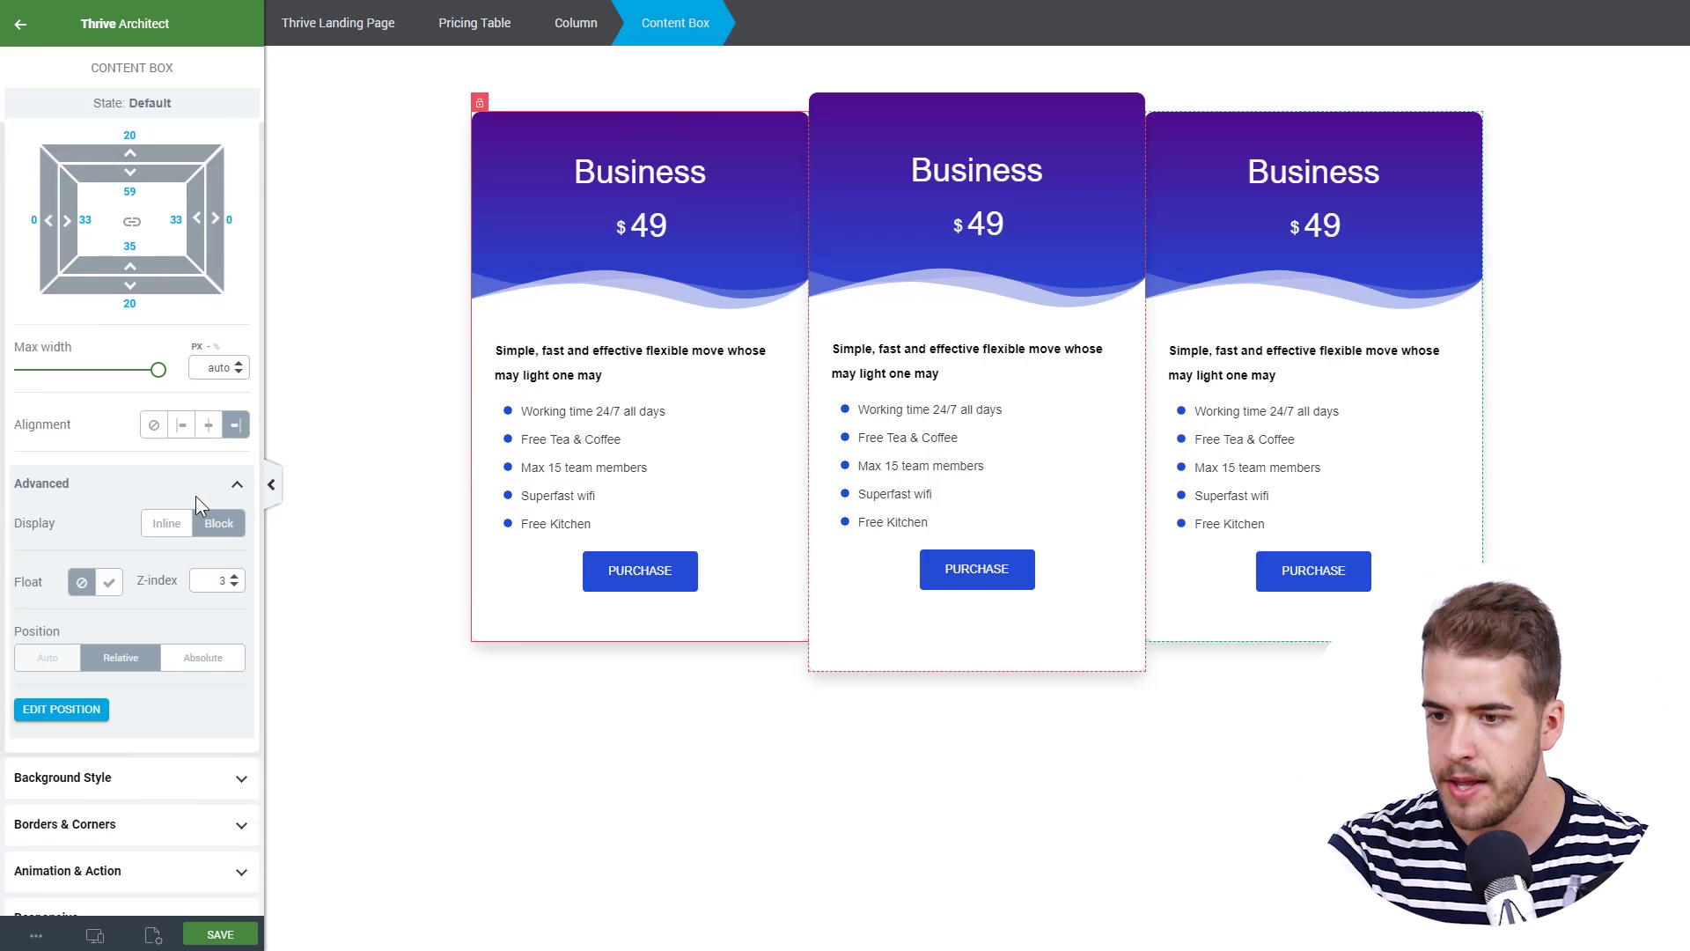
{"action": "left_click", "coordinate": [63, 585]}
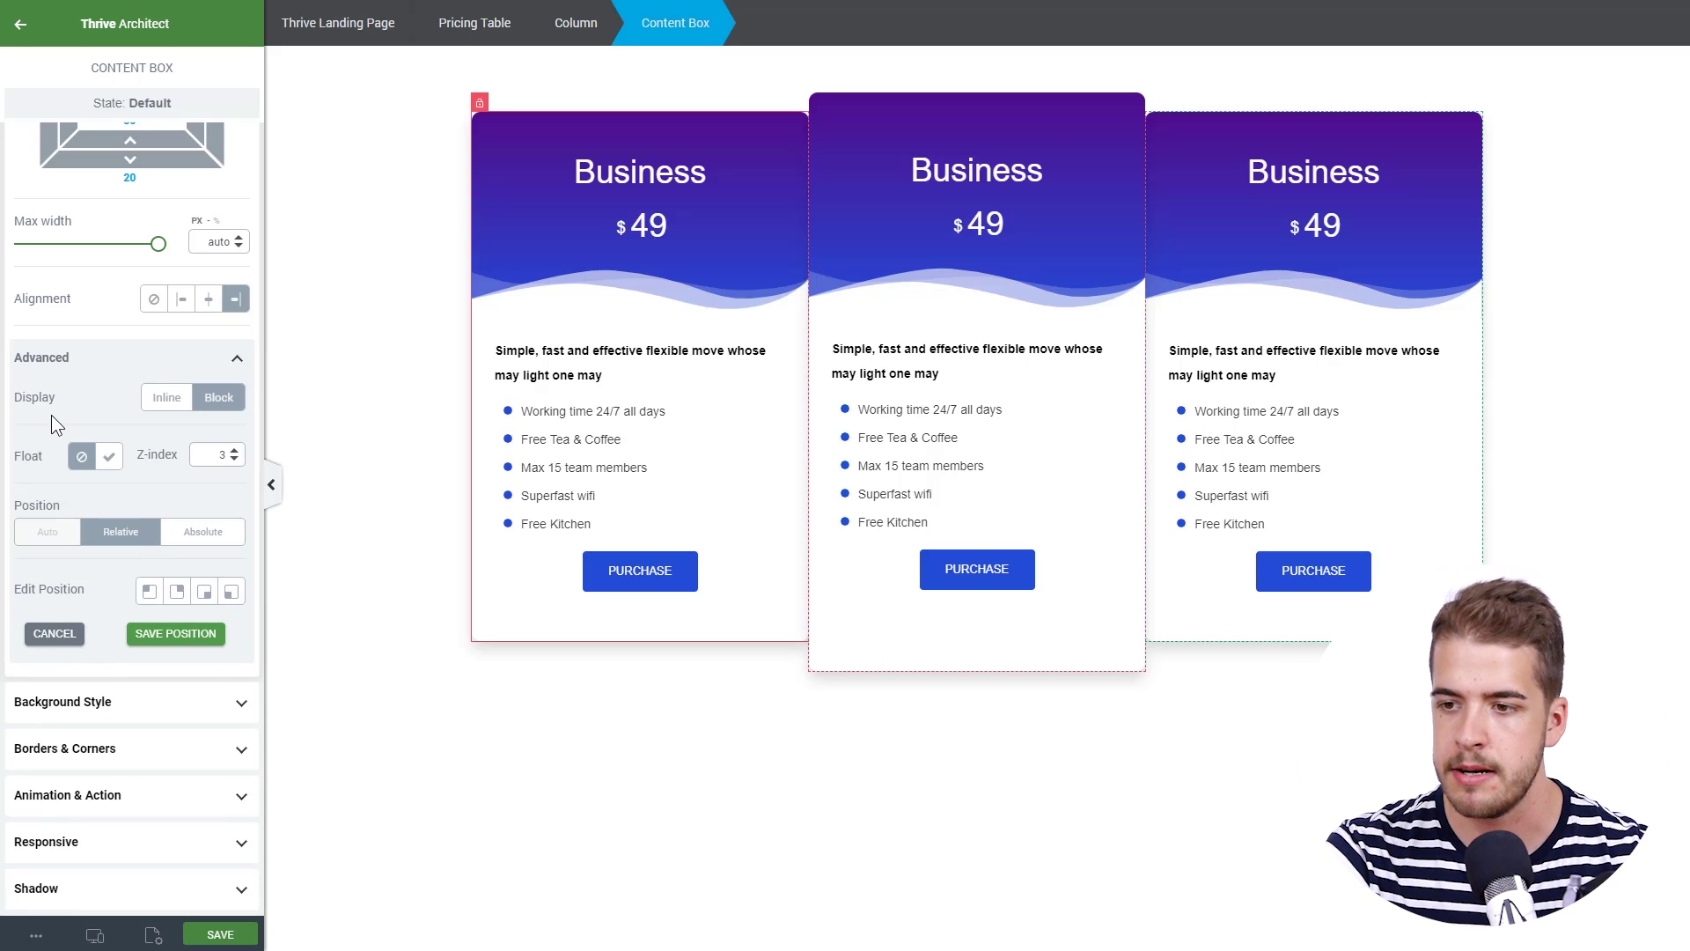
{"action": "left_click", "coordinate": [149, 592]}
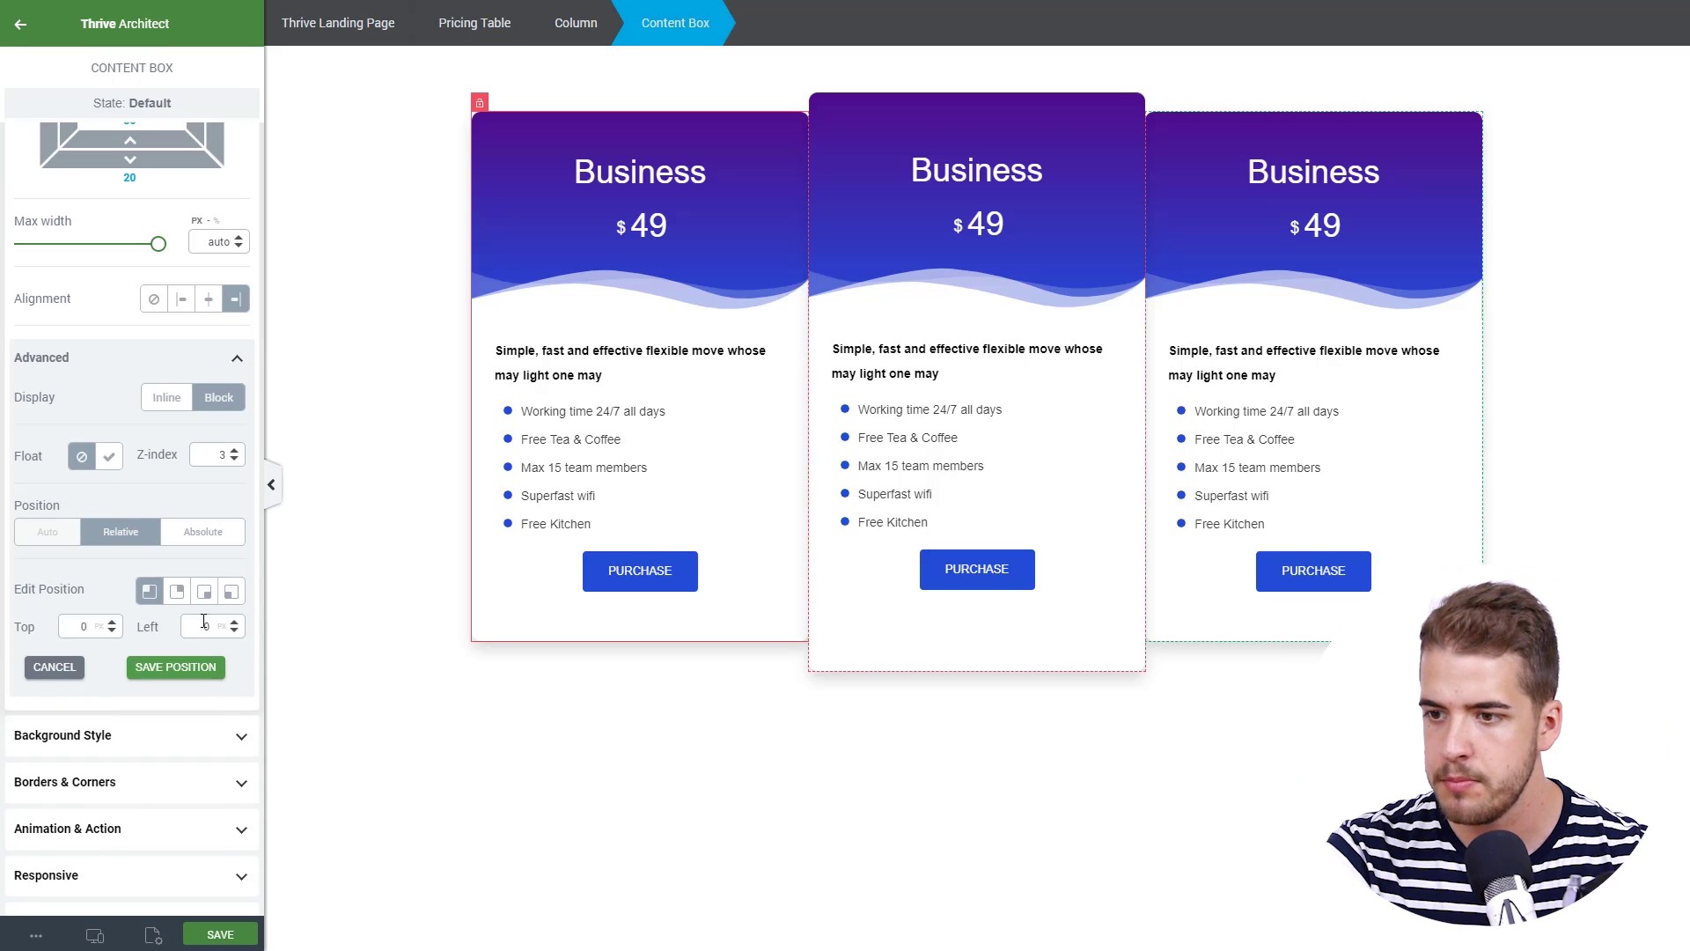
{"action": "left_click_drag", "start_coordinate": [233, 625], "coordinate": [254, 614]}
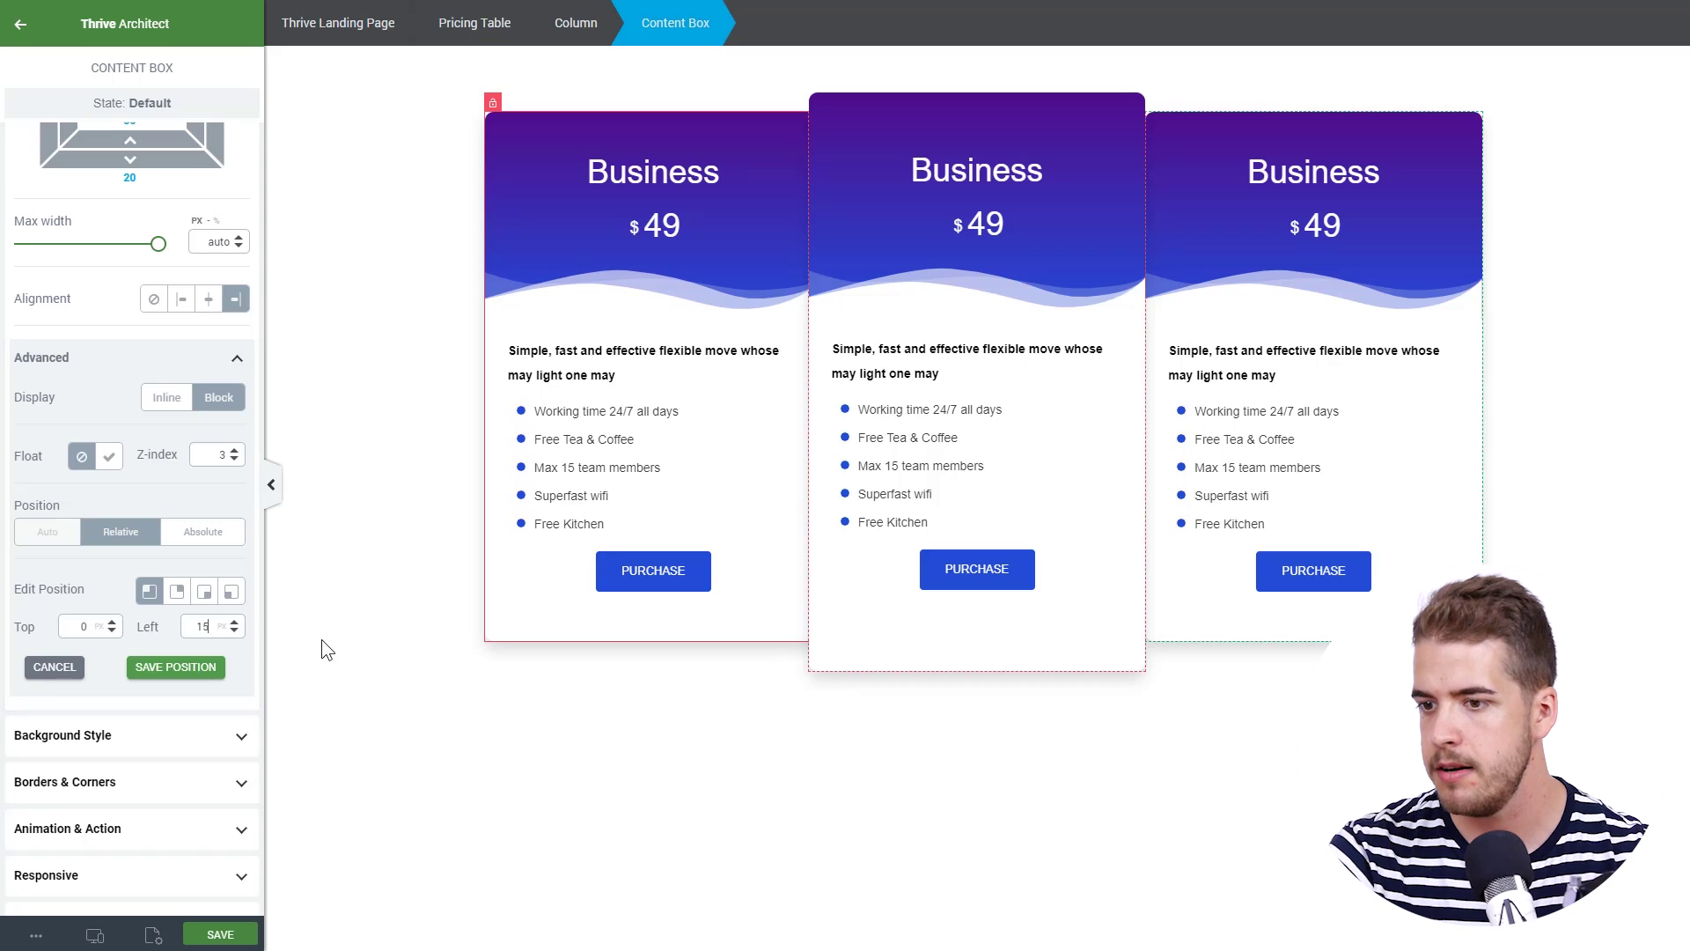
{"action": "left_click", "coordinate": [175, 669]}
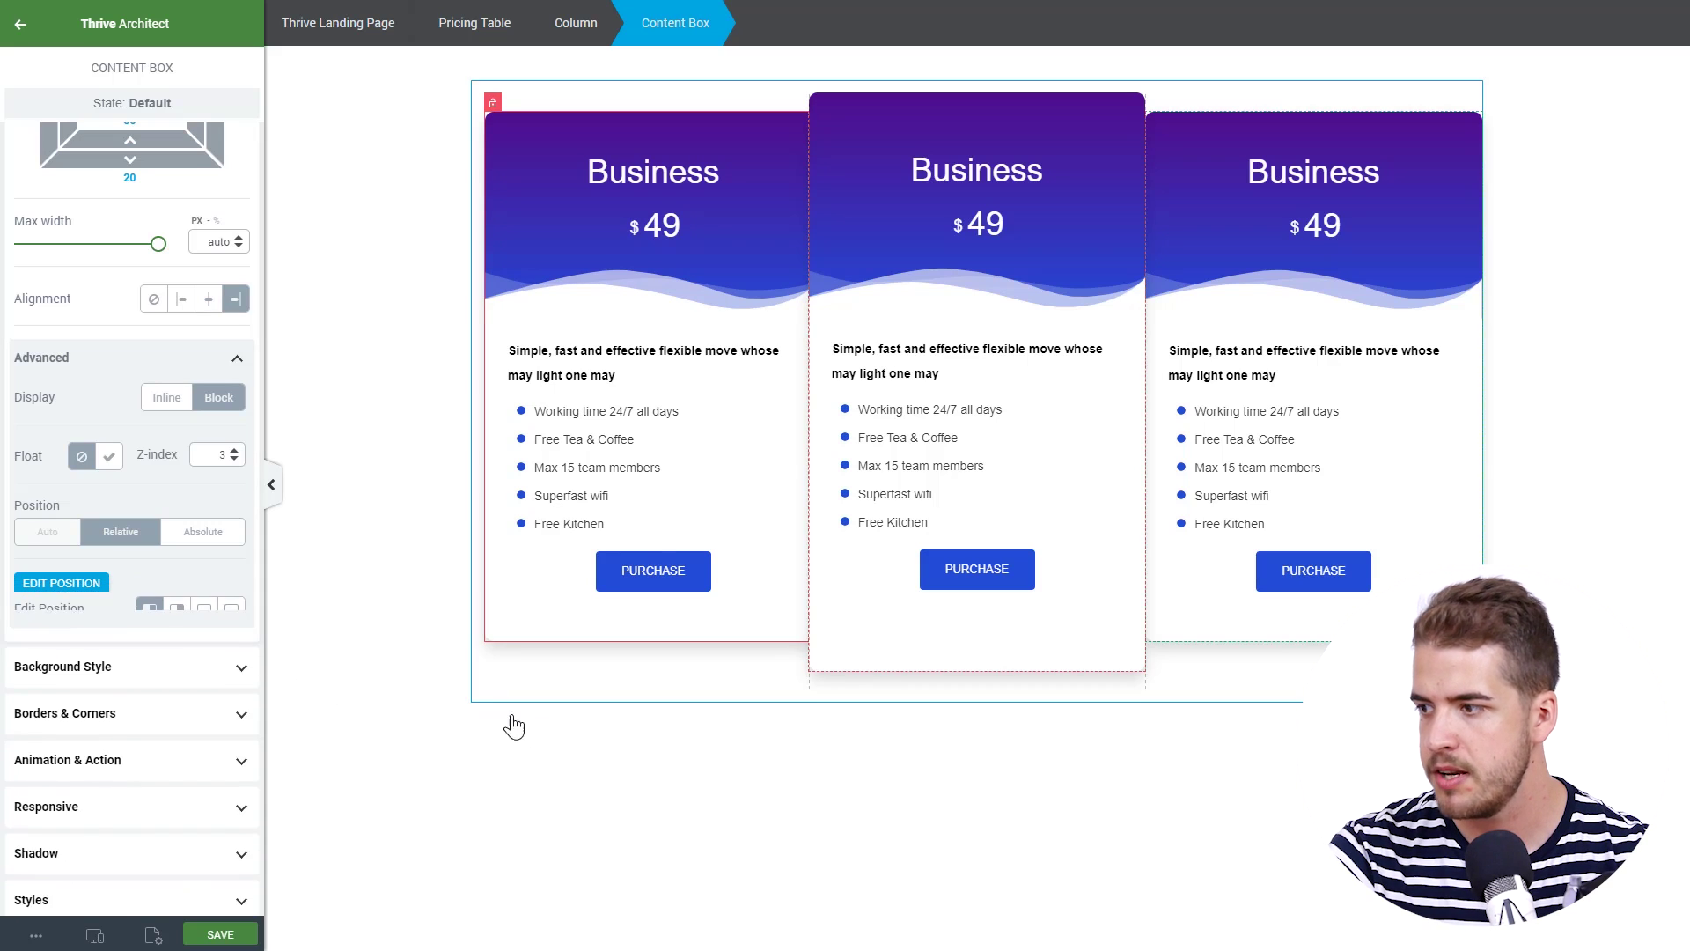
Unlock the right pricing box from group styling and save a top-right anchored position with a right offset of 15 px.
{"action": "left_click", "coordinate": [1215, 634]}
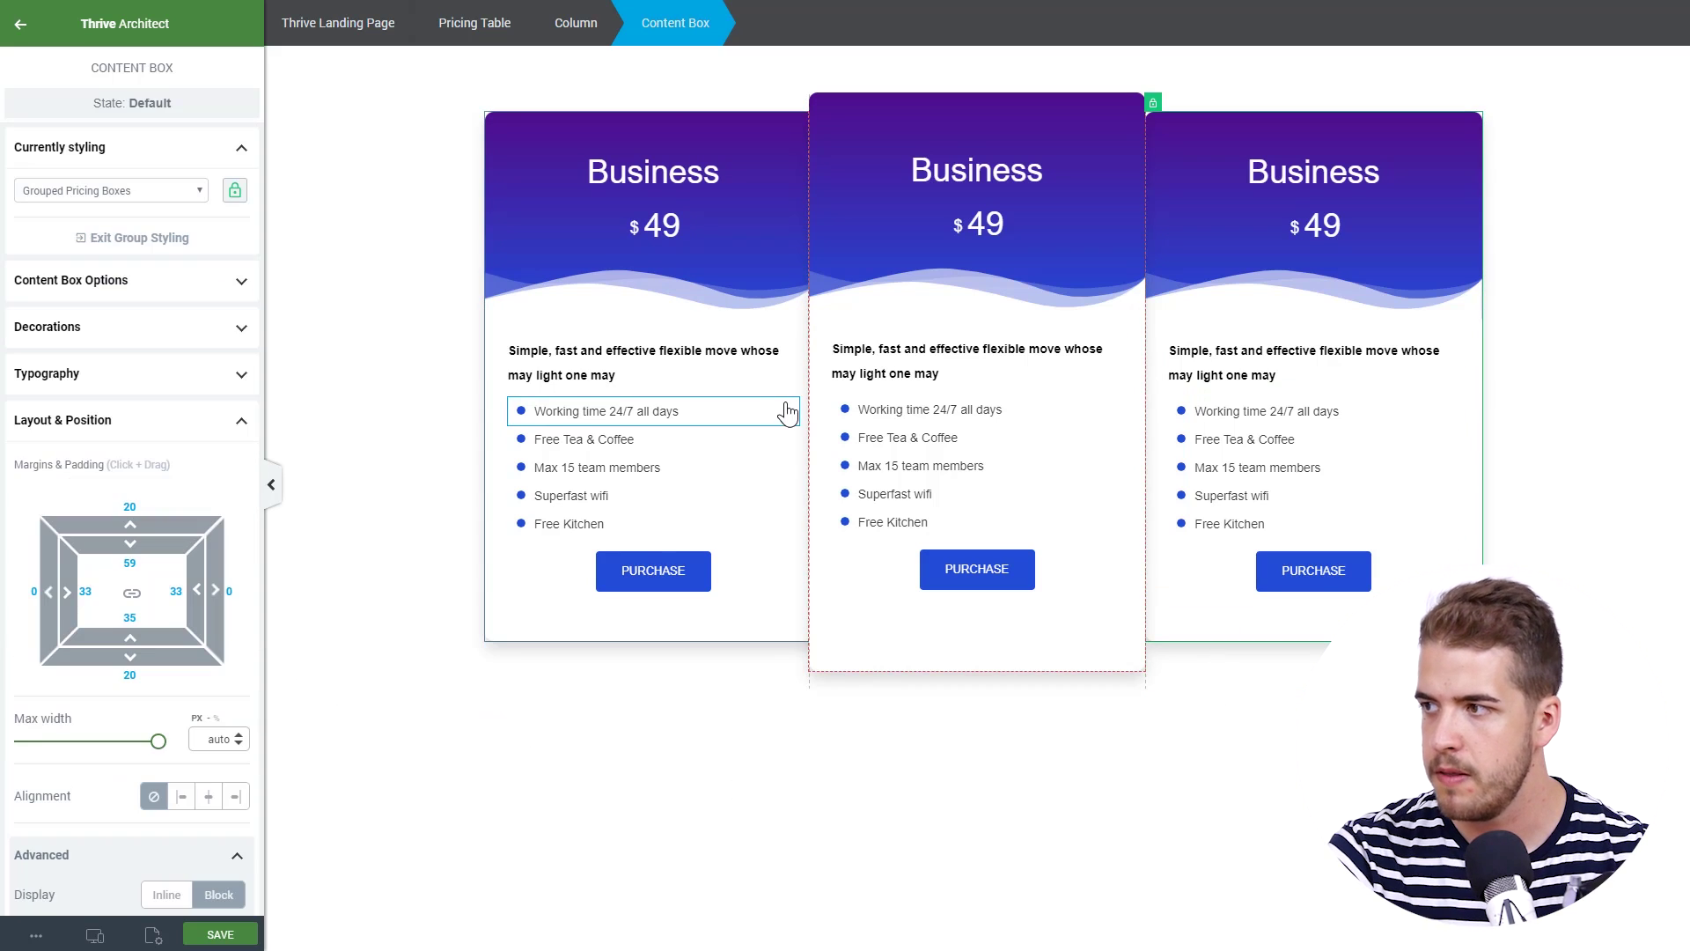
{"action": "left_click", "coordinate": [1153, 103]}
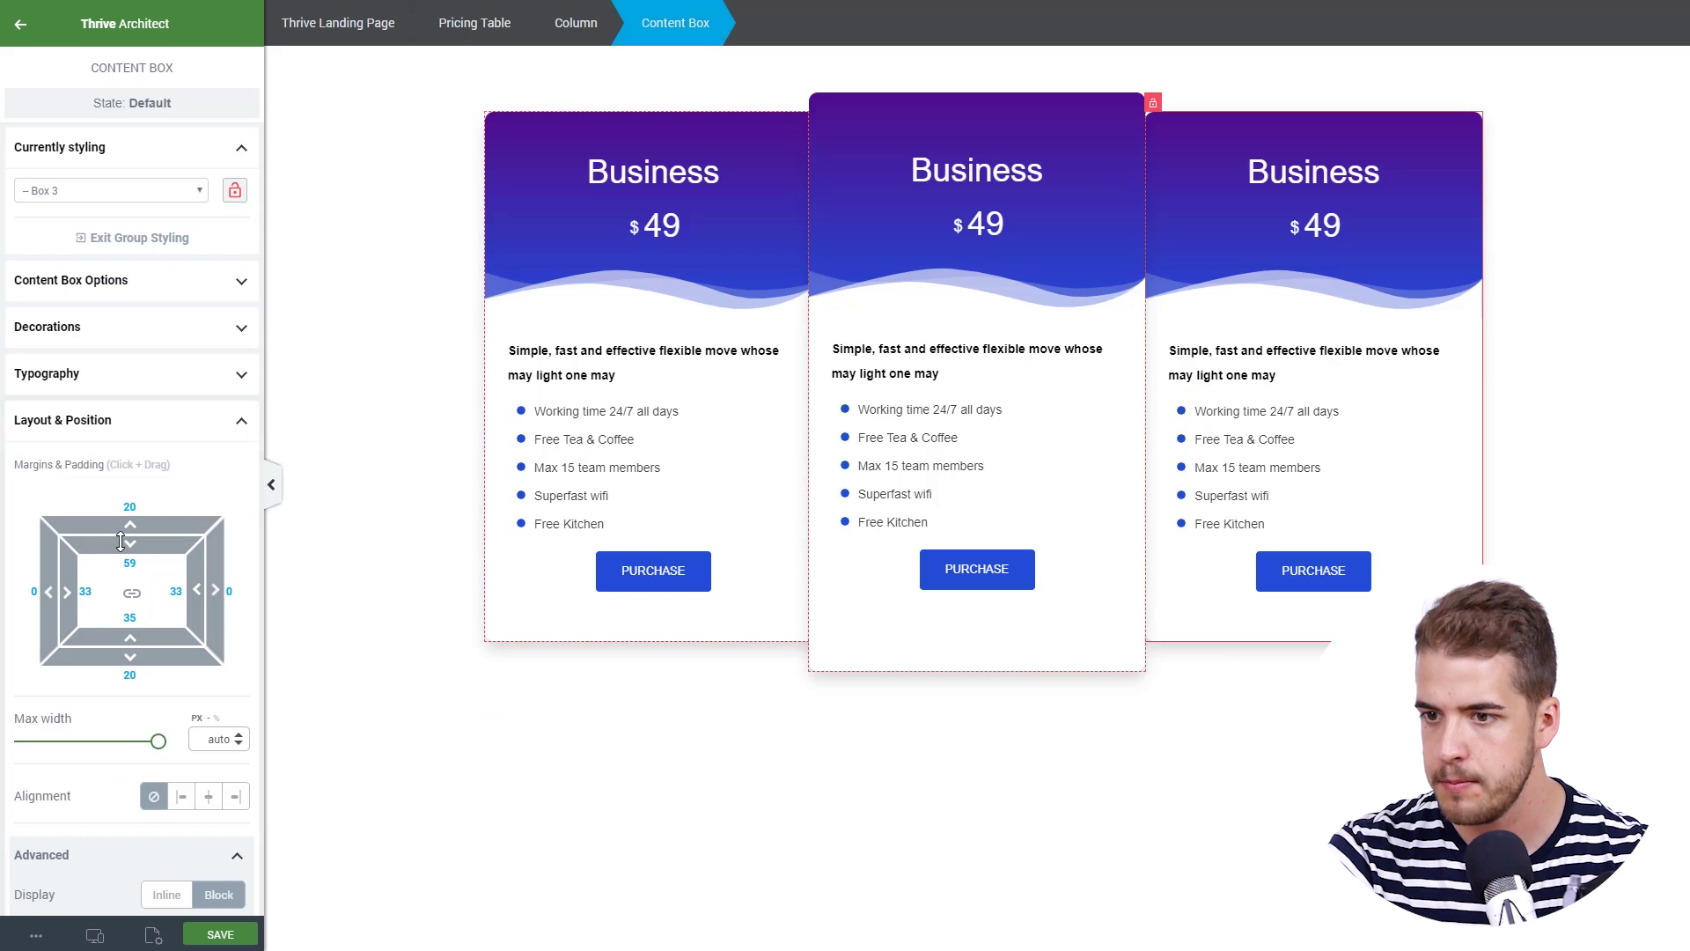
{"action": "scroll", "coordinate": [120, 540], "scroll_direction": "down", "scroll_amount": 5}
{"action": "left_click", "coordinate": [61, 640]}
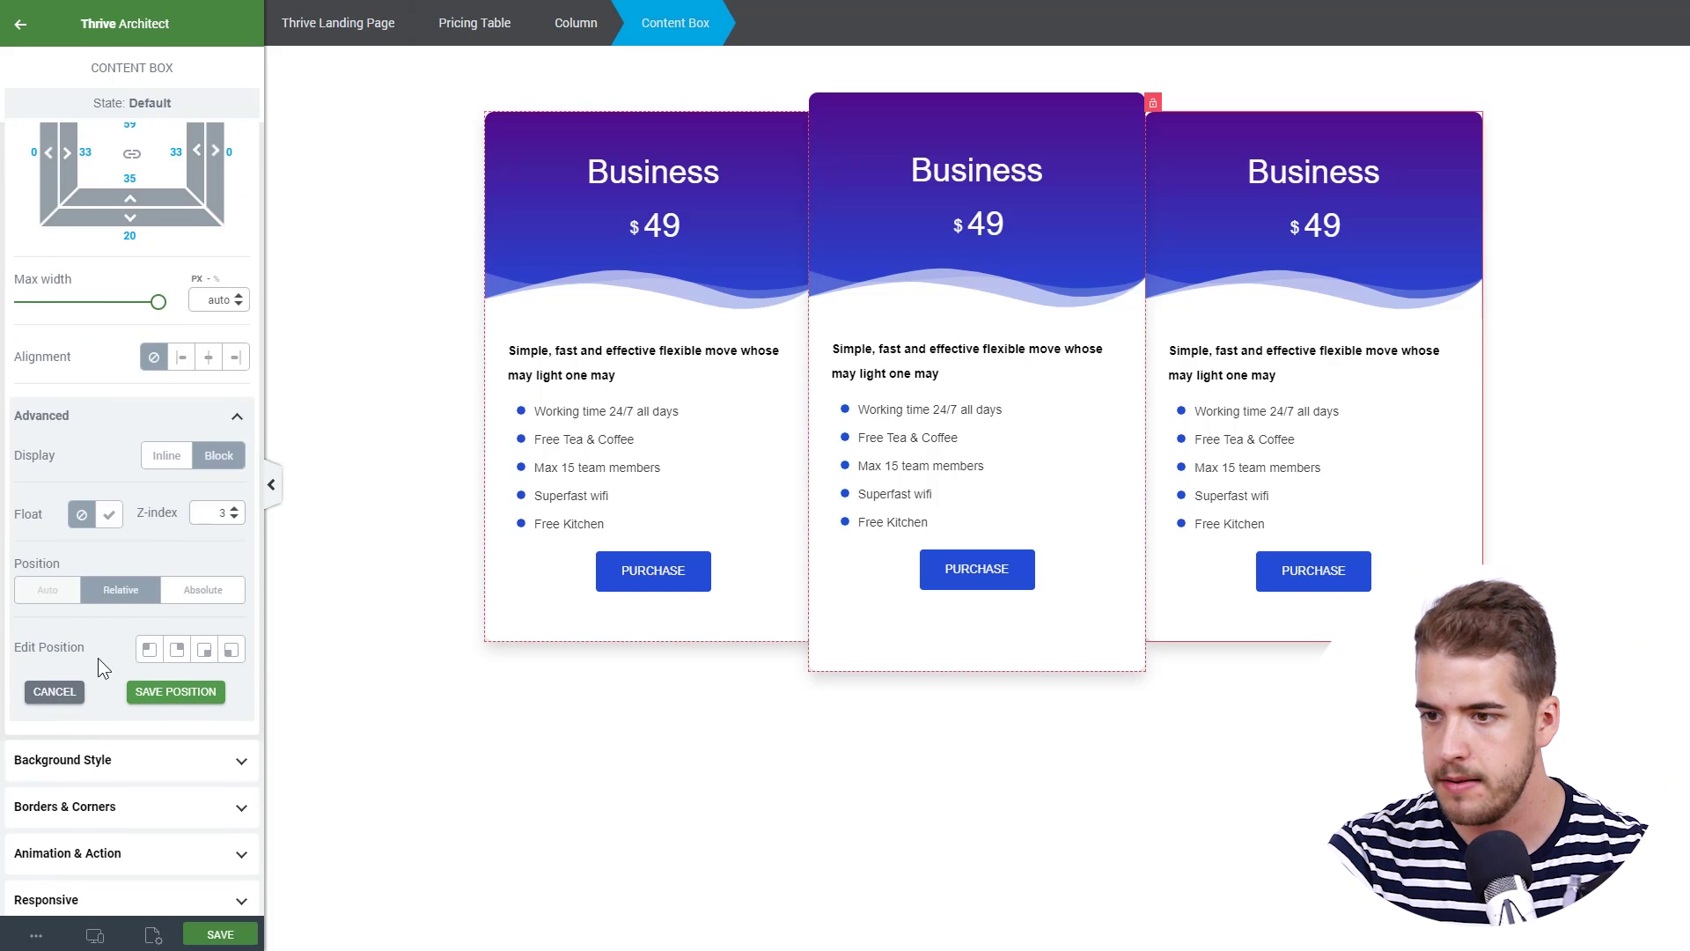
{"action": "left_click", "coordinate": [177, 651]}
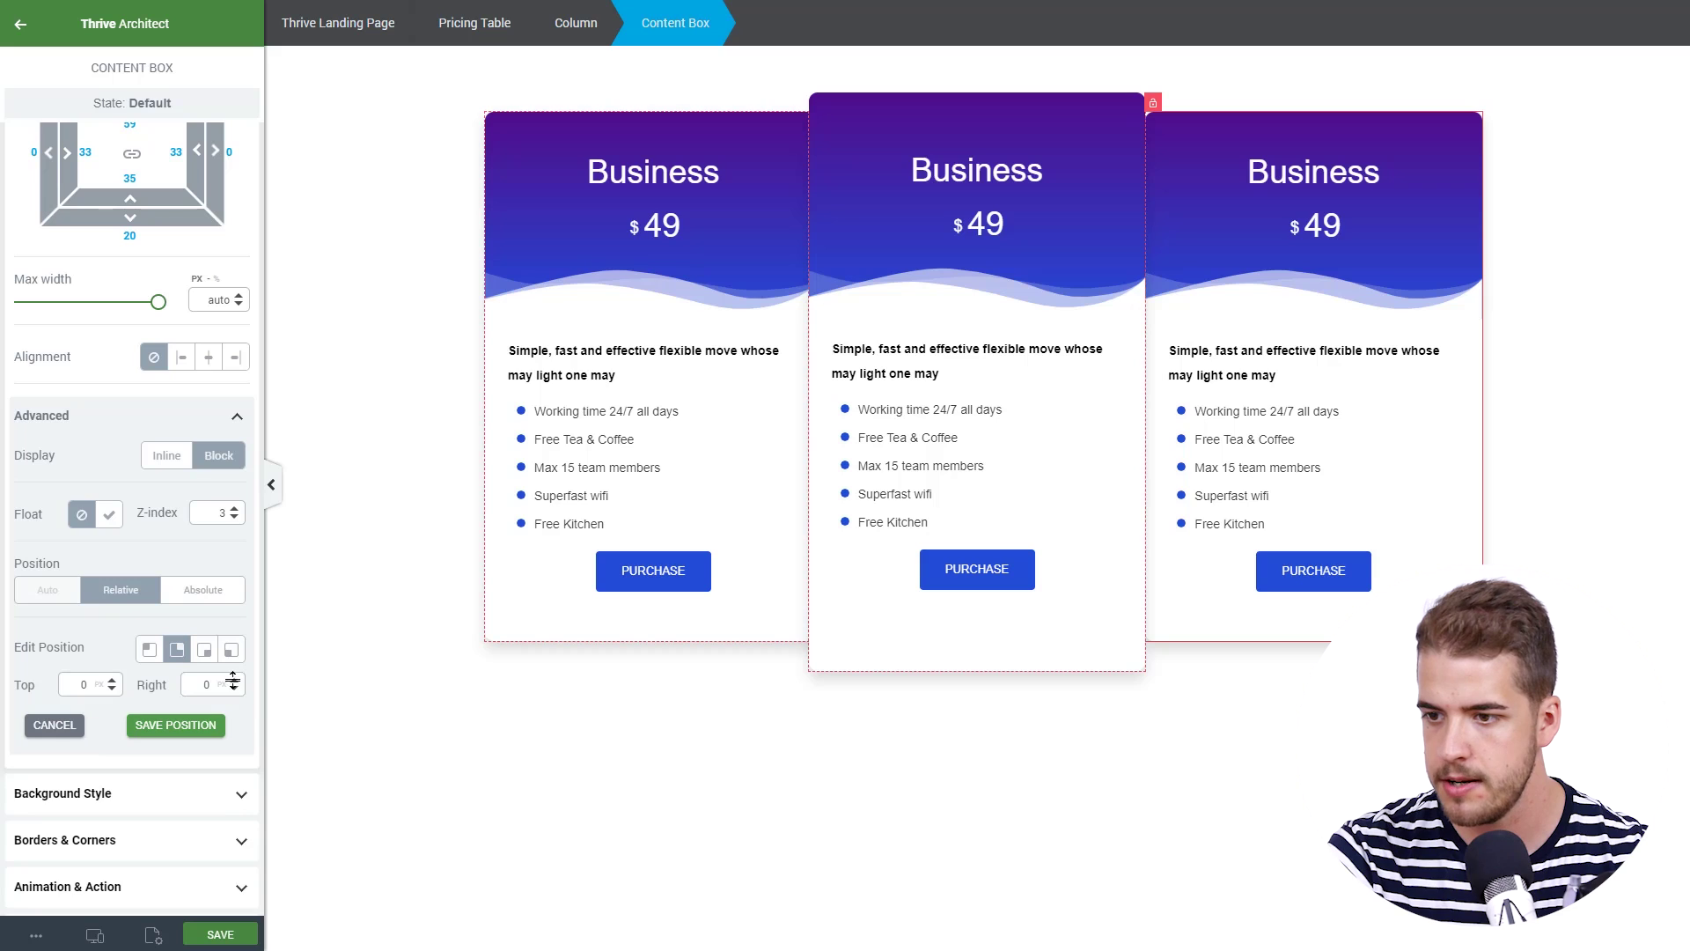
{"action": "type", "text": "15"}
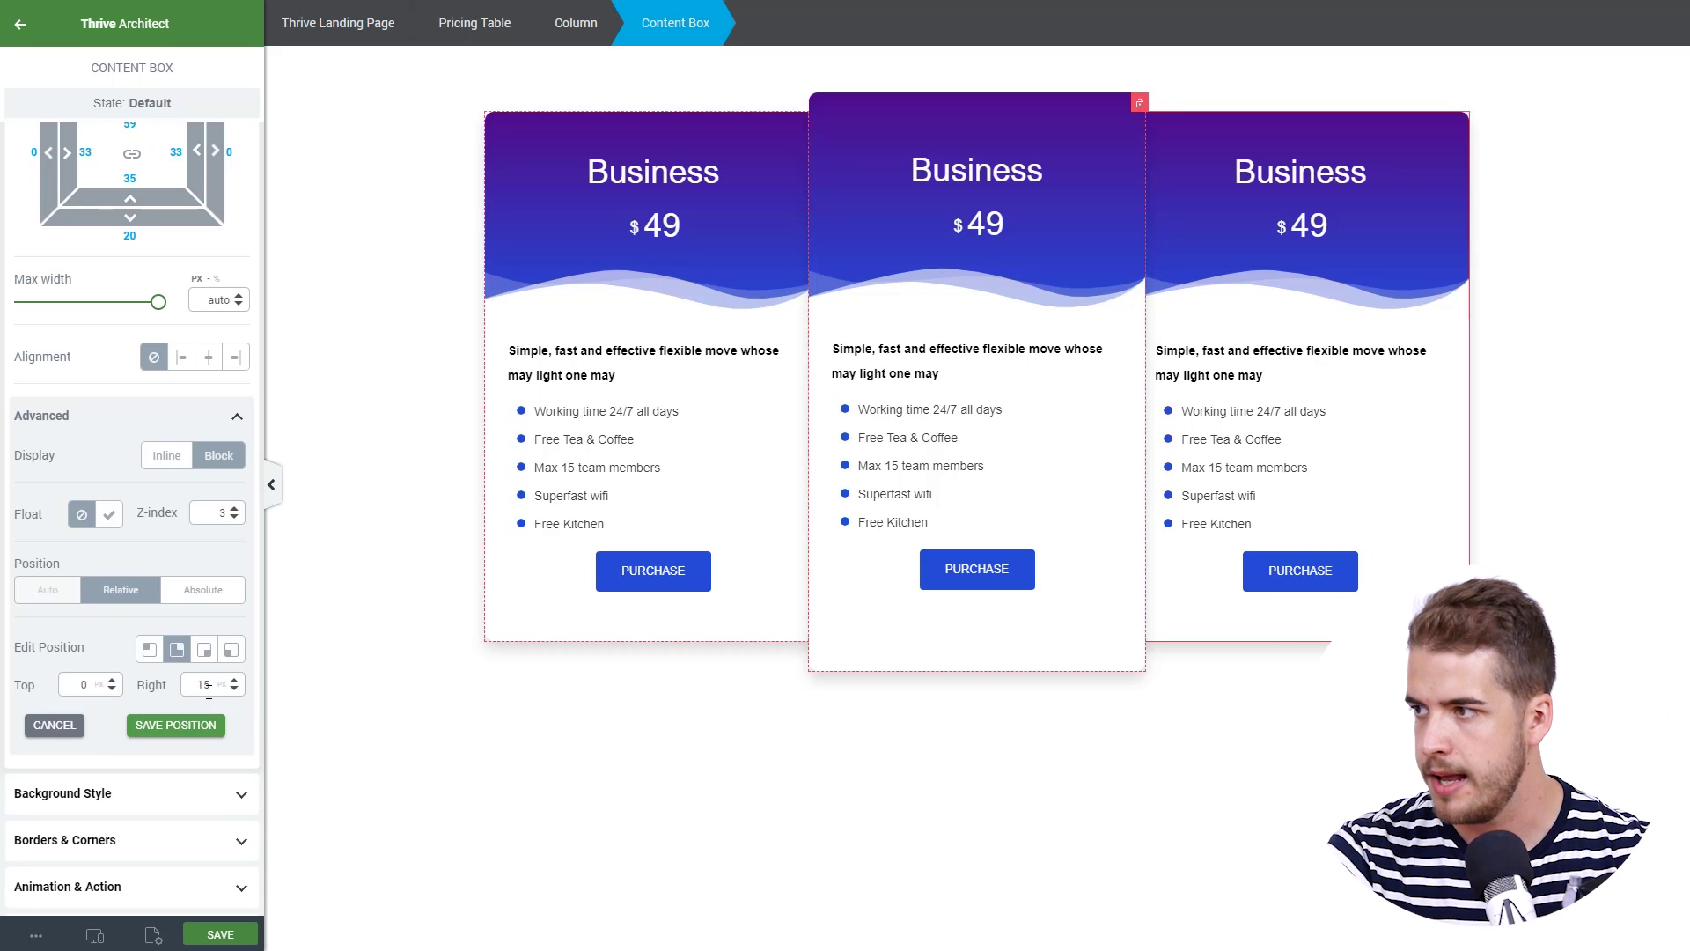
{"action": "left_click", "coordinate": [214, 729]}
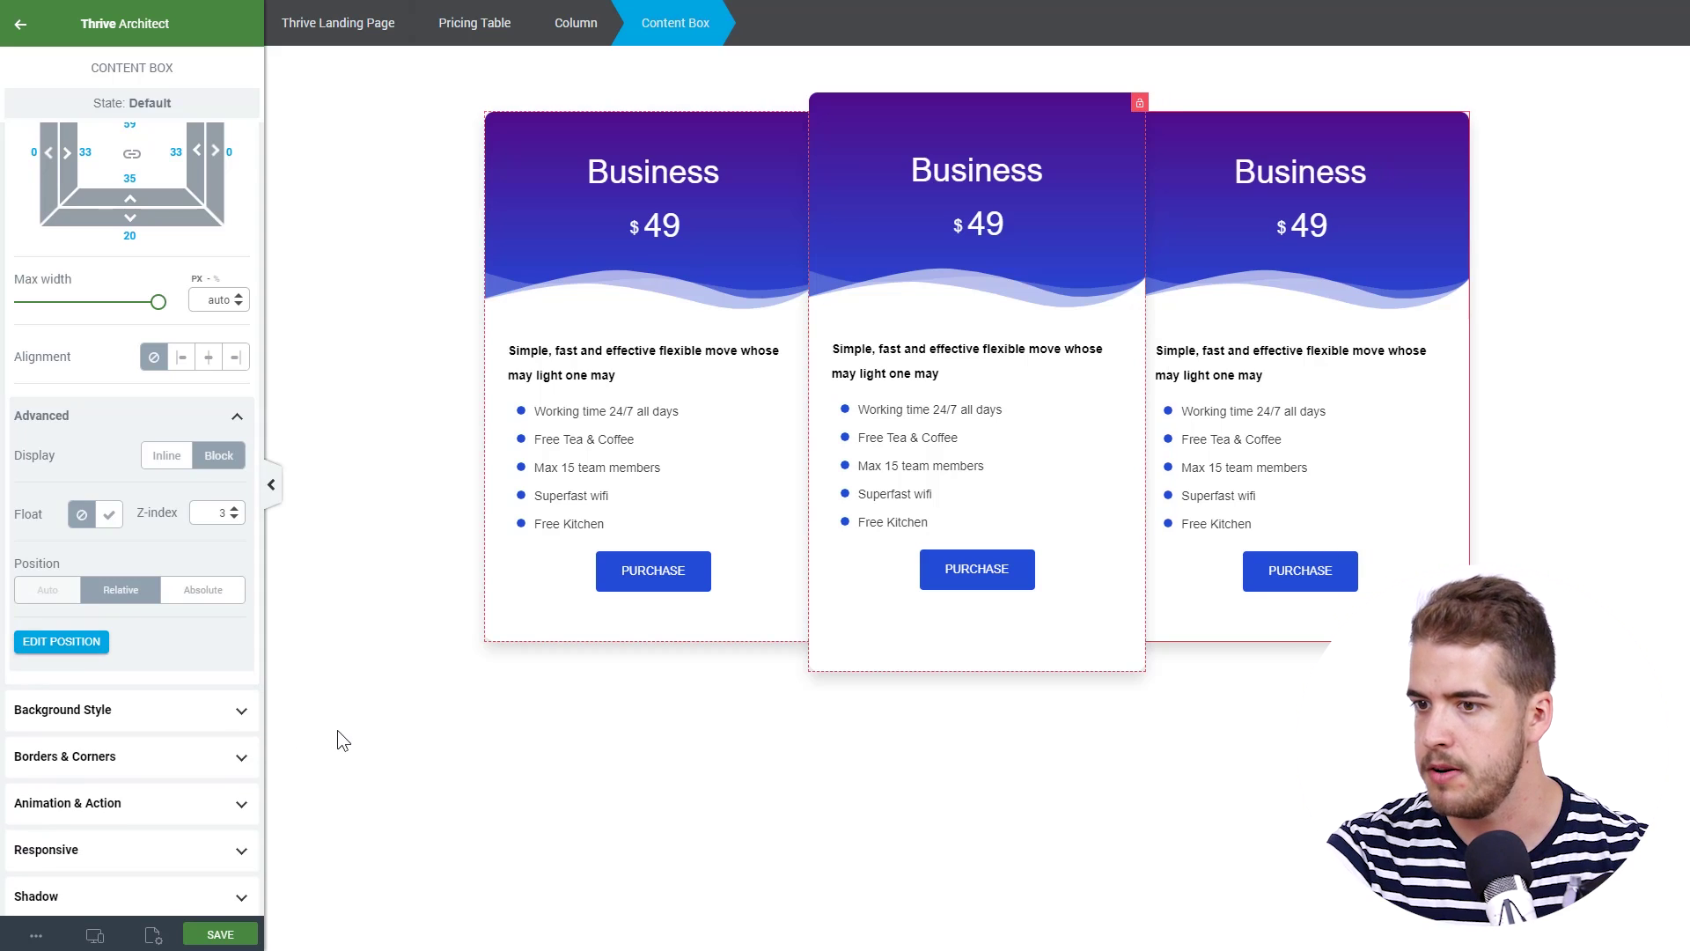
{"action": "left_click", "coordinate": [384, 752]}
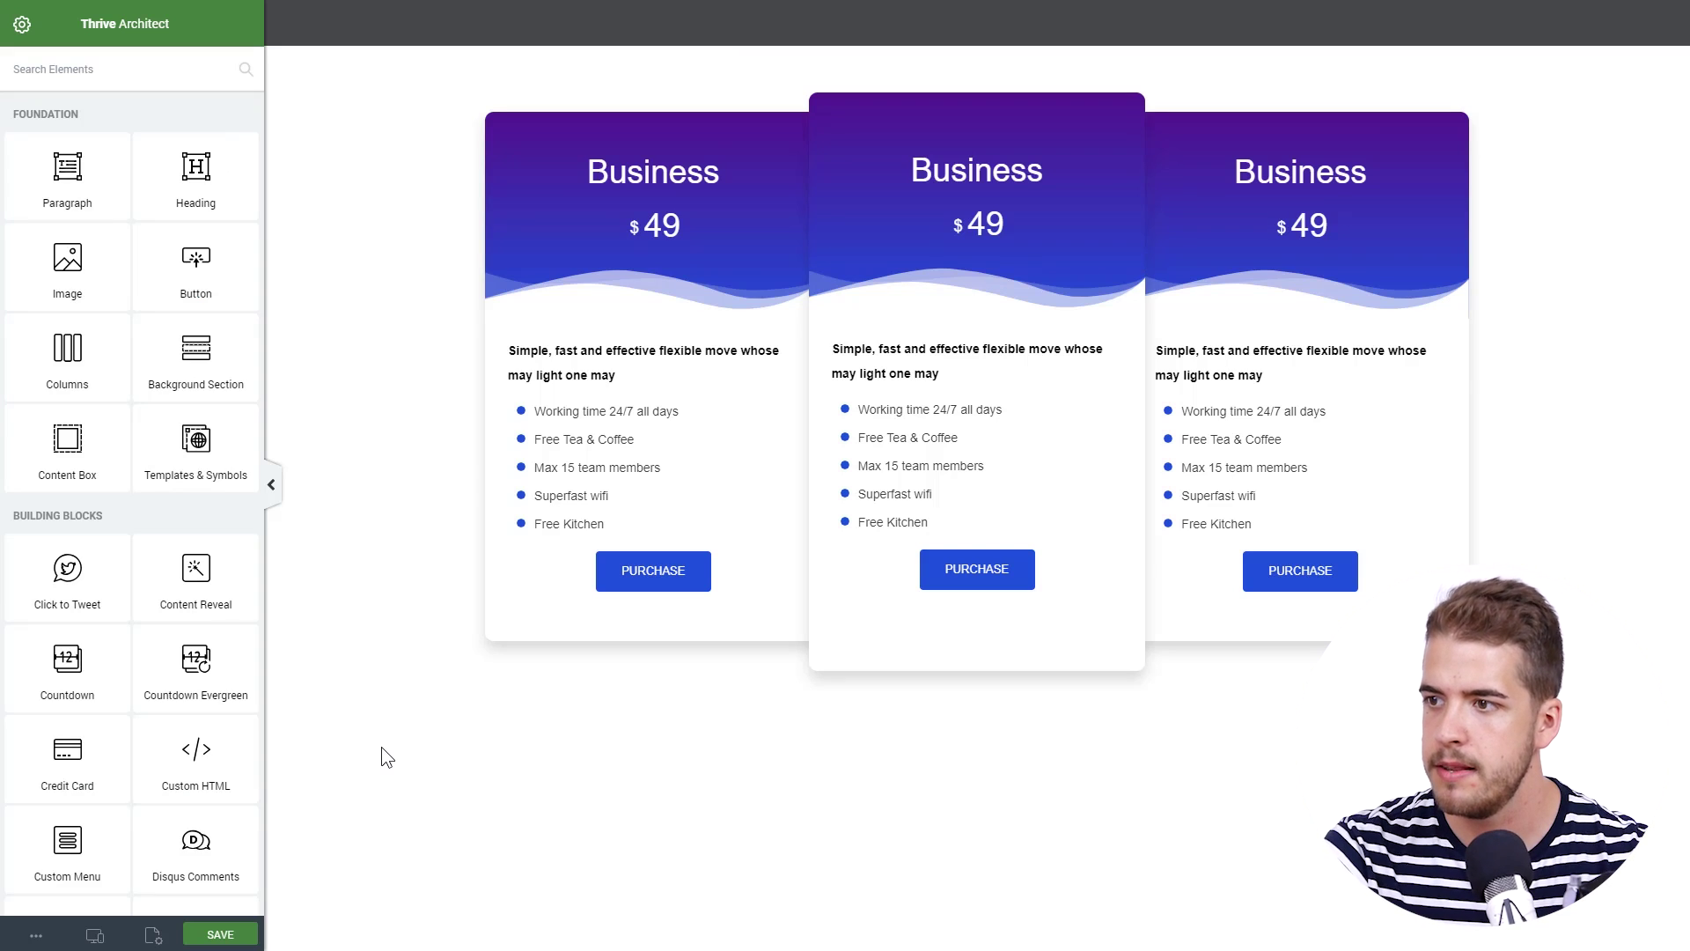
Try a left offset of 25 px on the left pricing box, and save its position with 30 px.
{"action": "left_click", "coordinate": [525, 618]}
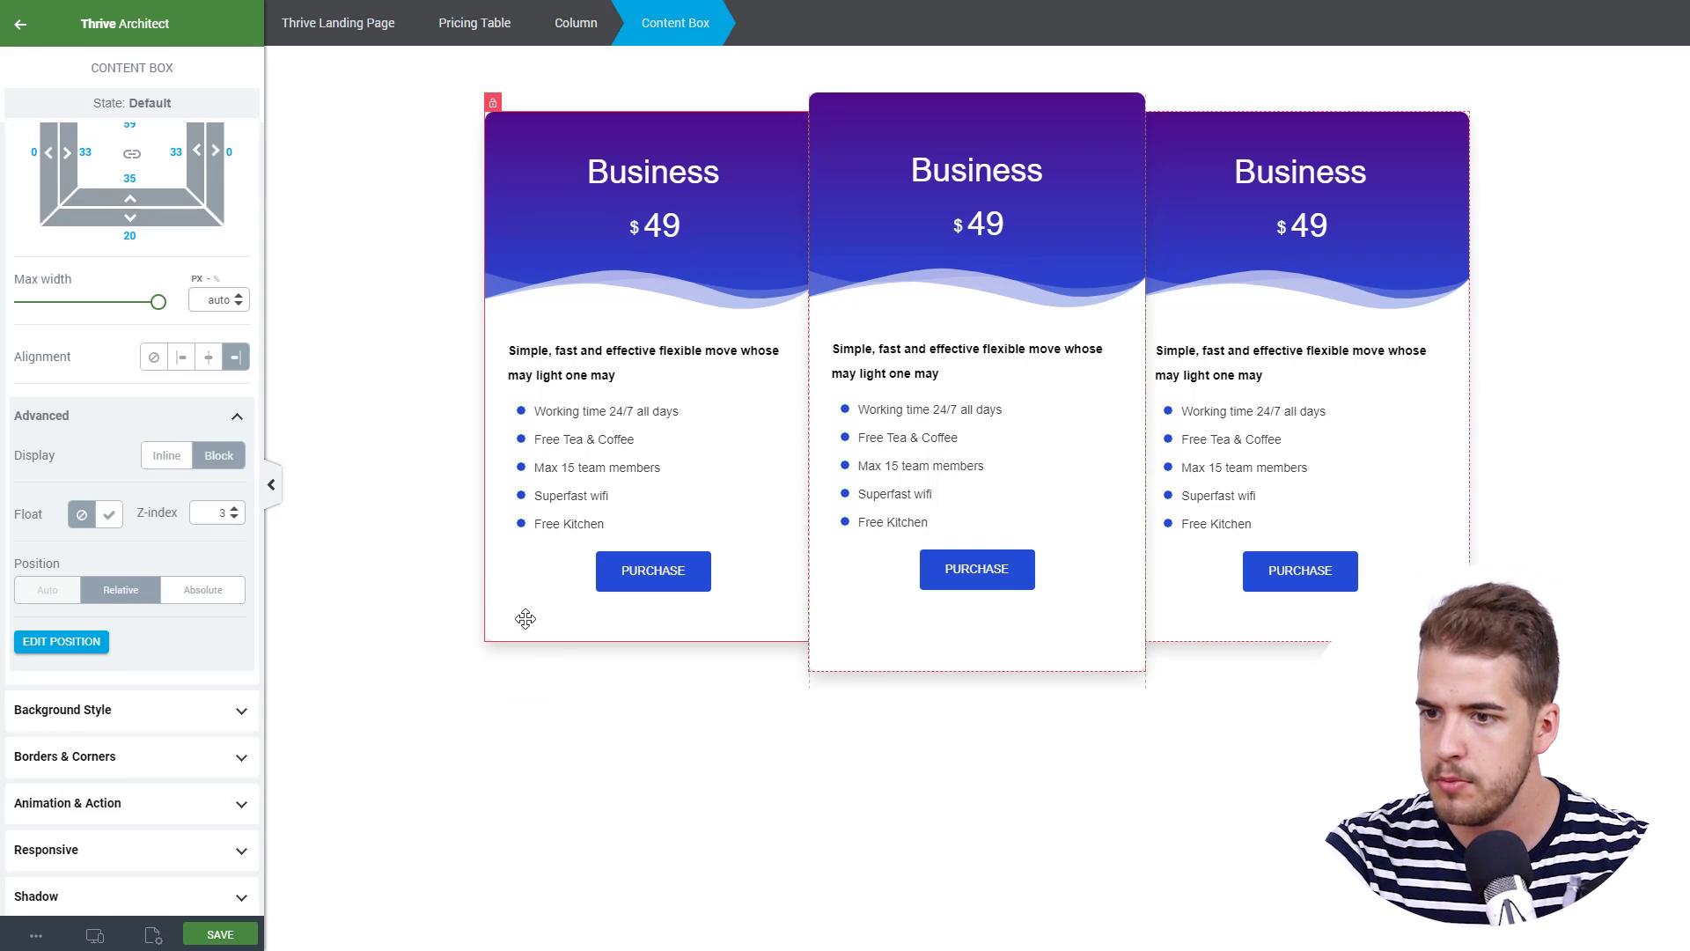
{"action": "left_click", "coordinate": [61, 641]}
{"action": "double_click", "coordinate": [213, 686]}
{"action": "type", "text": "25"}
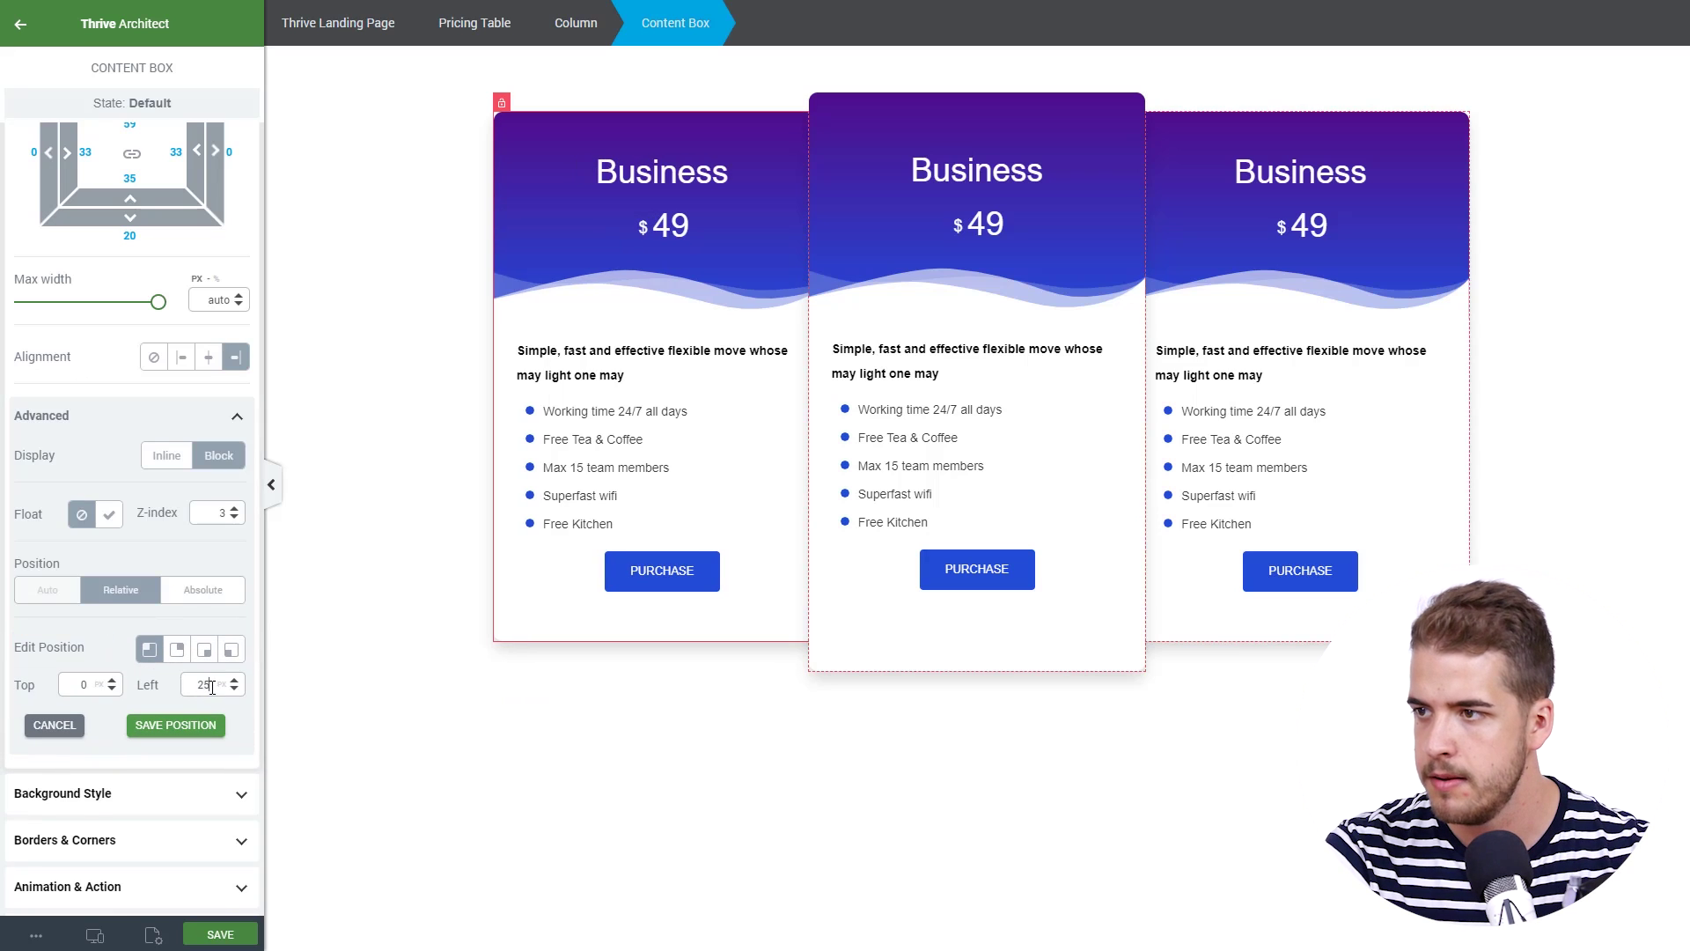
{"action": "double_click", "coordinate": [204, 685]}
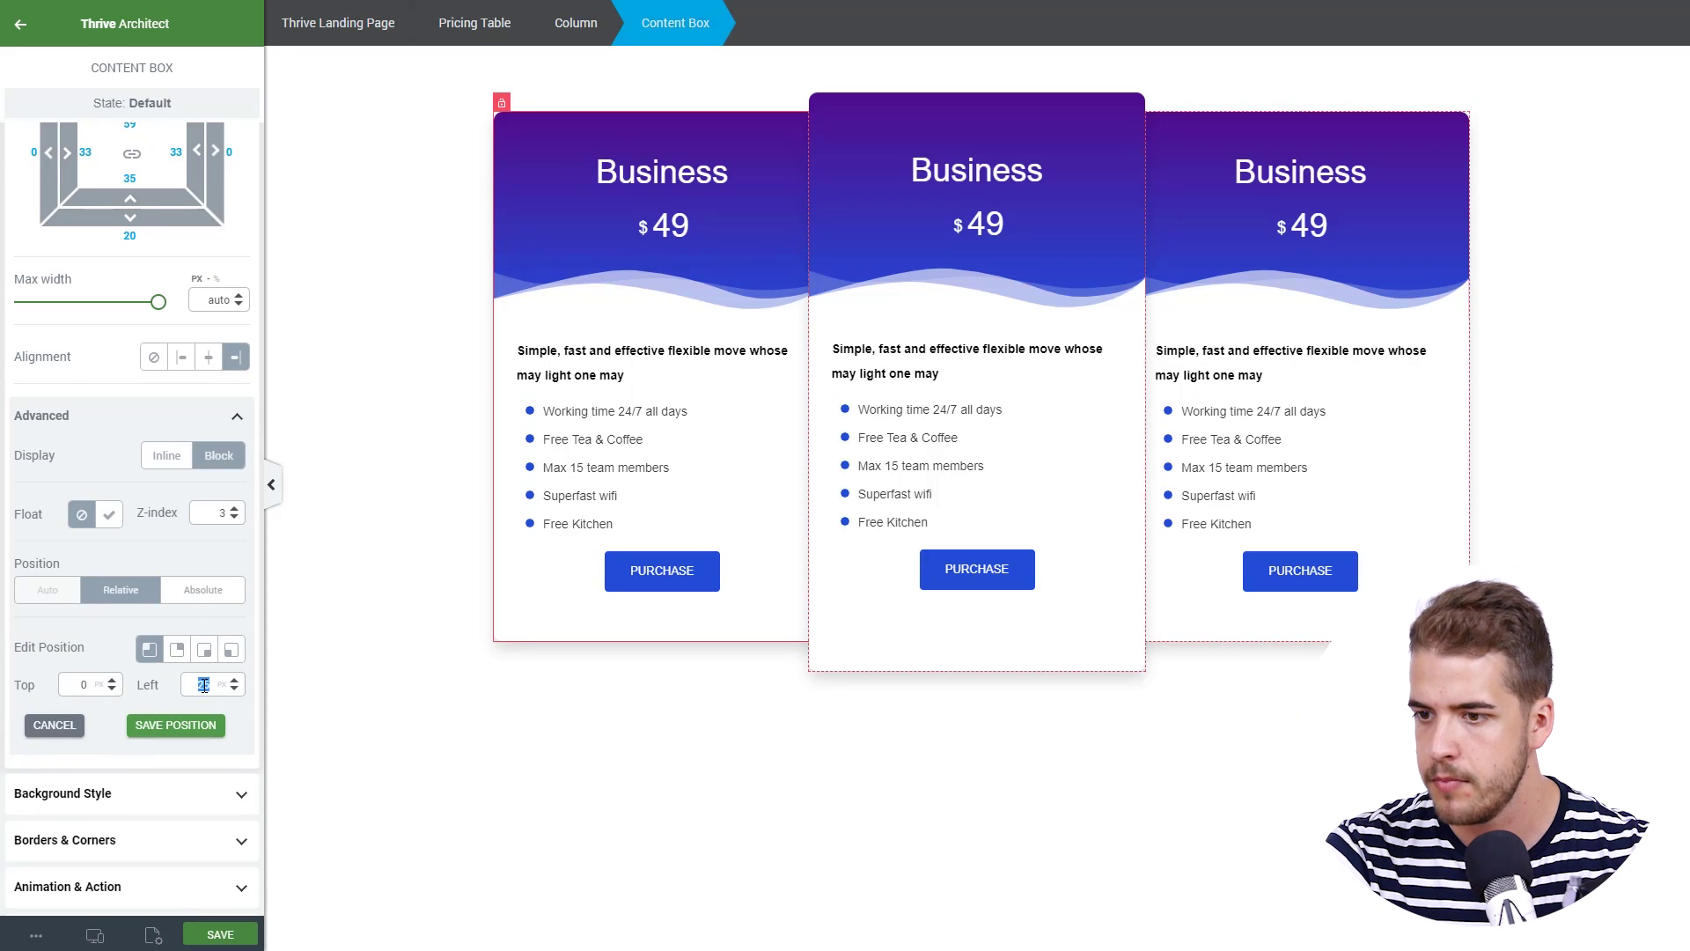
{"action": "type", "text": "30"}
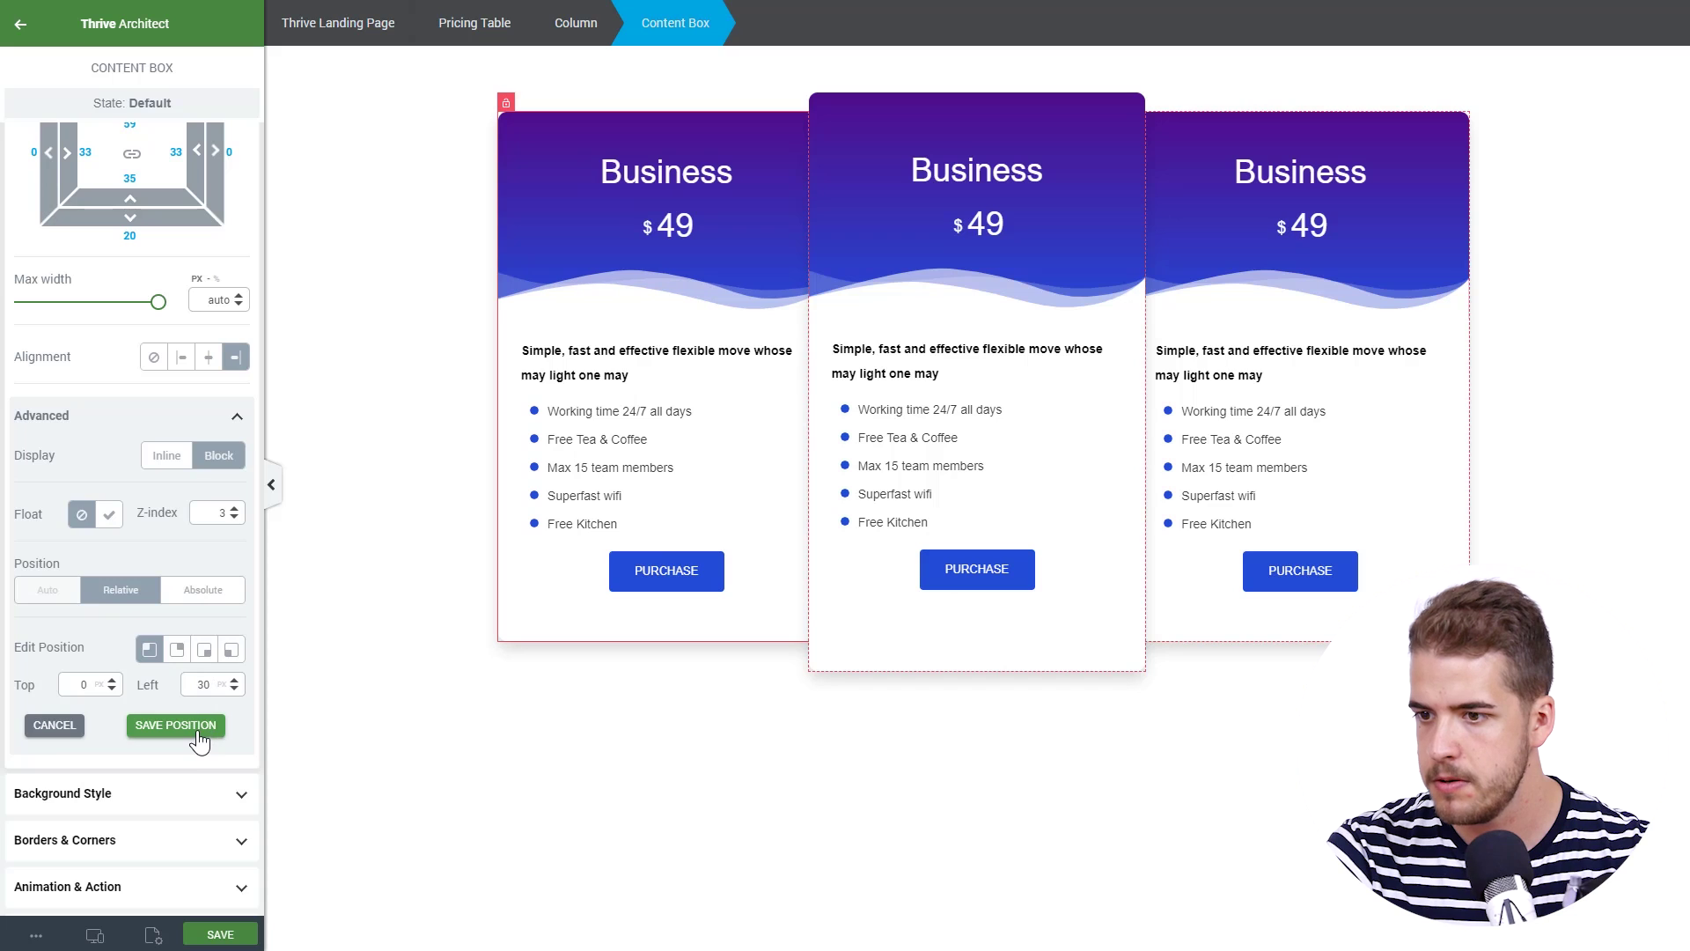
{"action": "left_click", "coordinate": [199, 742]}
Set the right pricing box's right offset to 30 px and save its position.
{"action": "left_click", "coordinate": [1193, 635]}
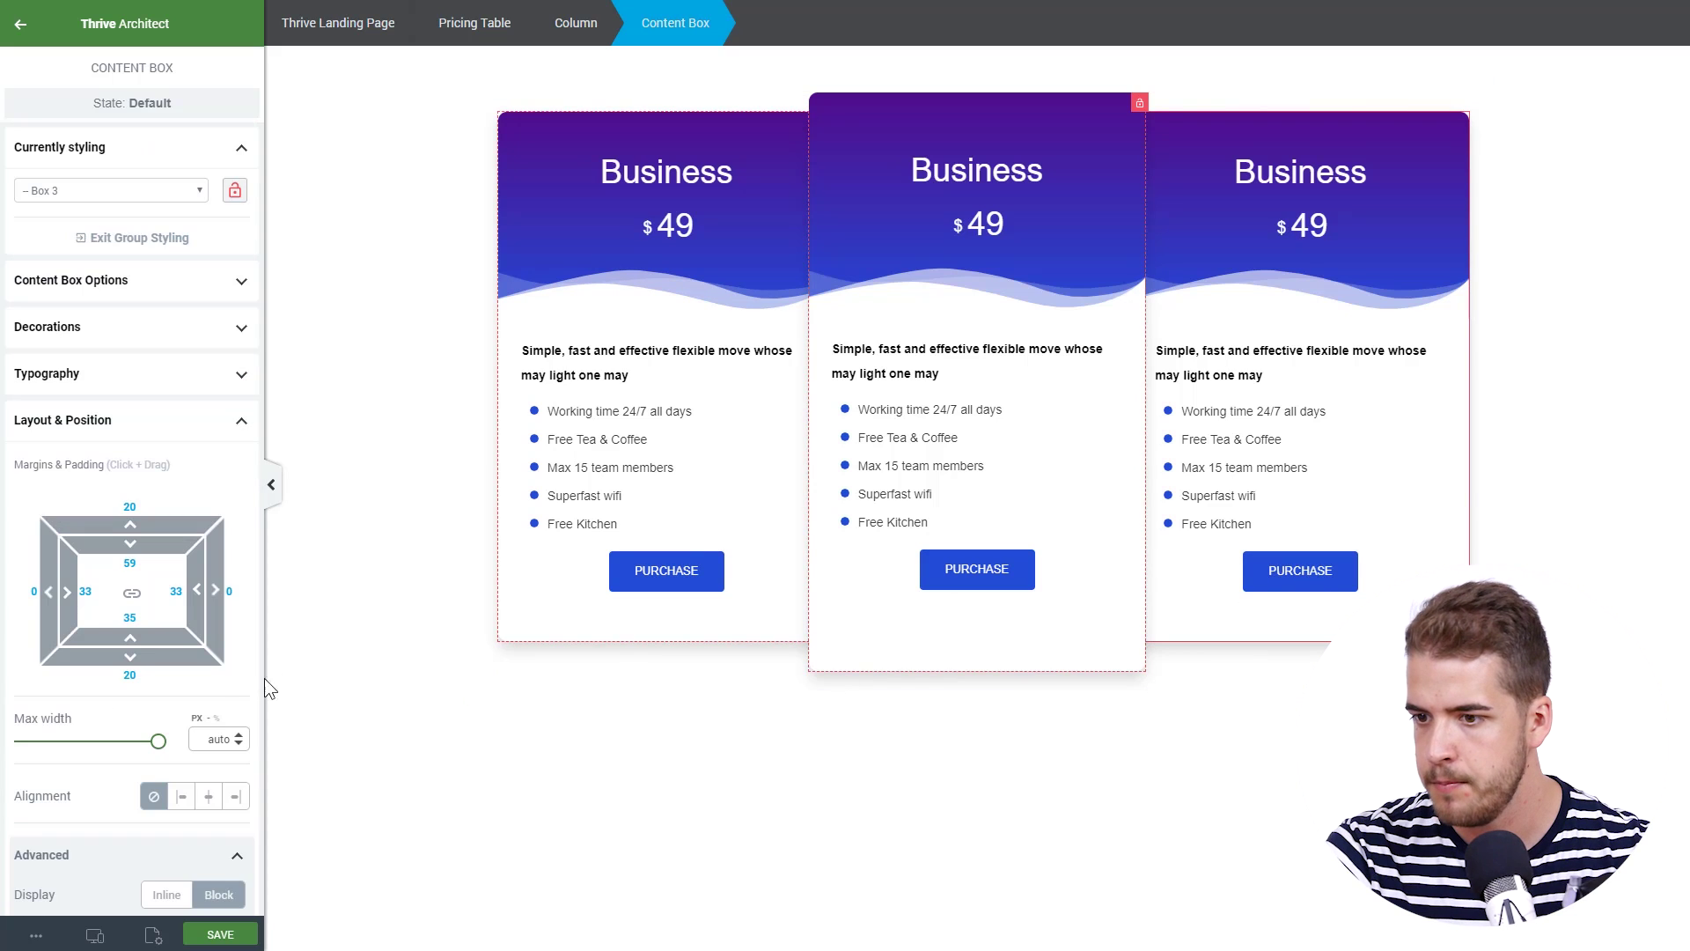
{"action": "scroll", "coordinate": [202, 673], "scroll_direction": "down", "scroll_amount": 5}
{"action": "left_click", "coordinate": [102, 641]}
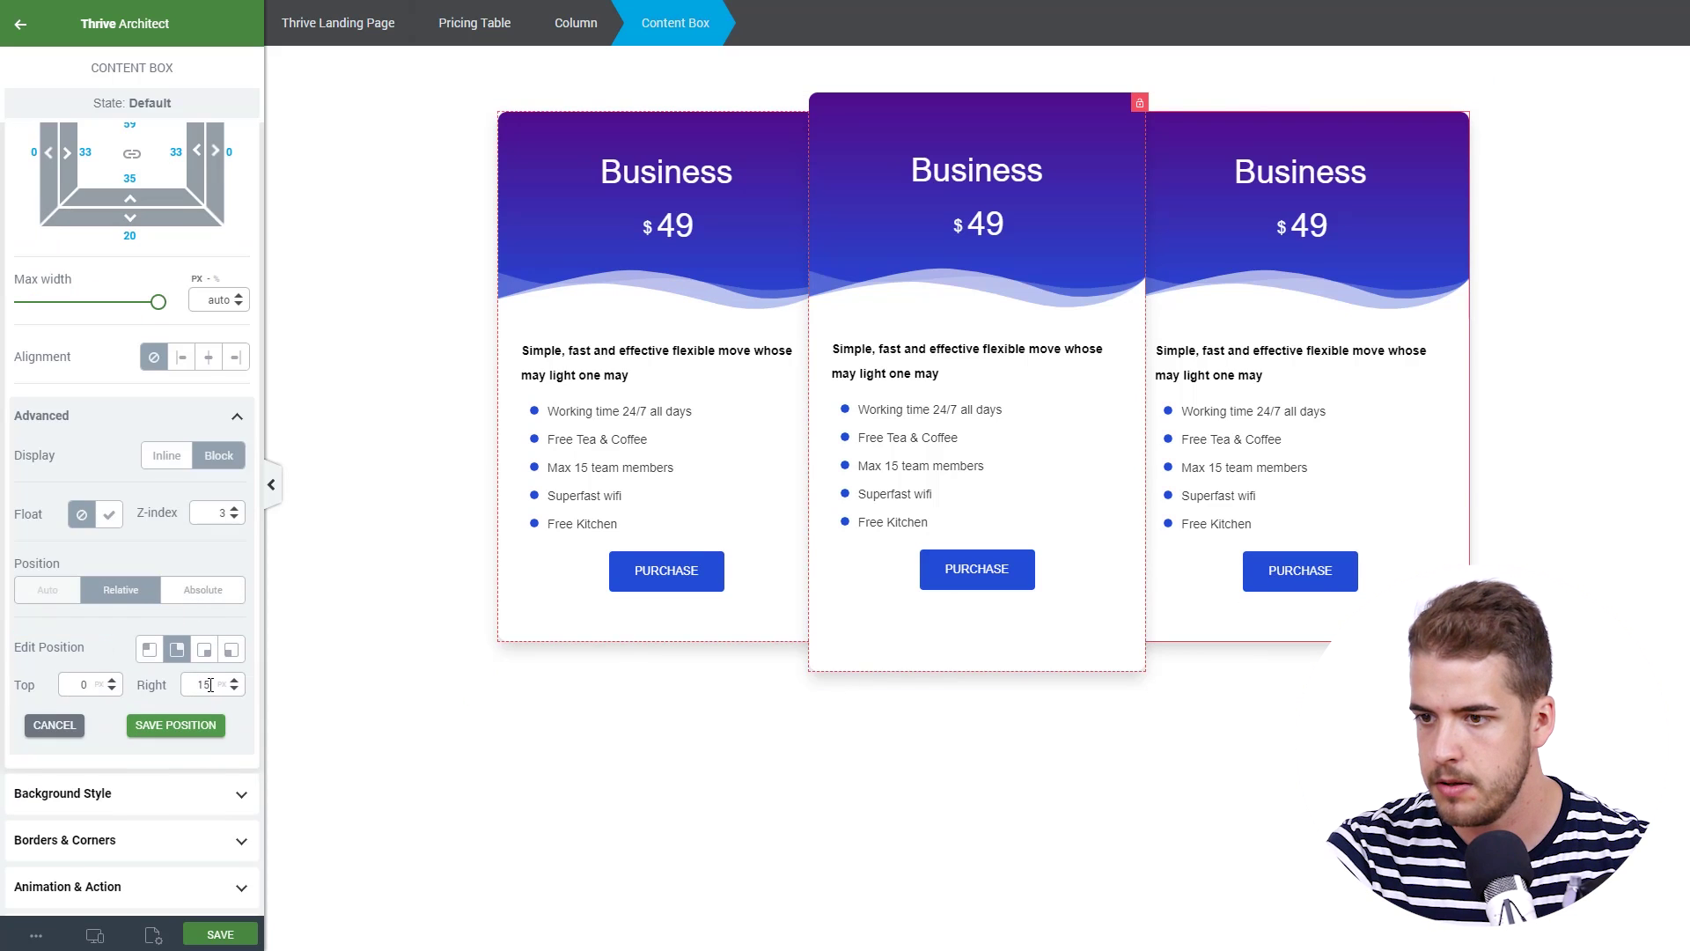
{"action": "type", "text": "30"}
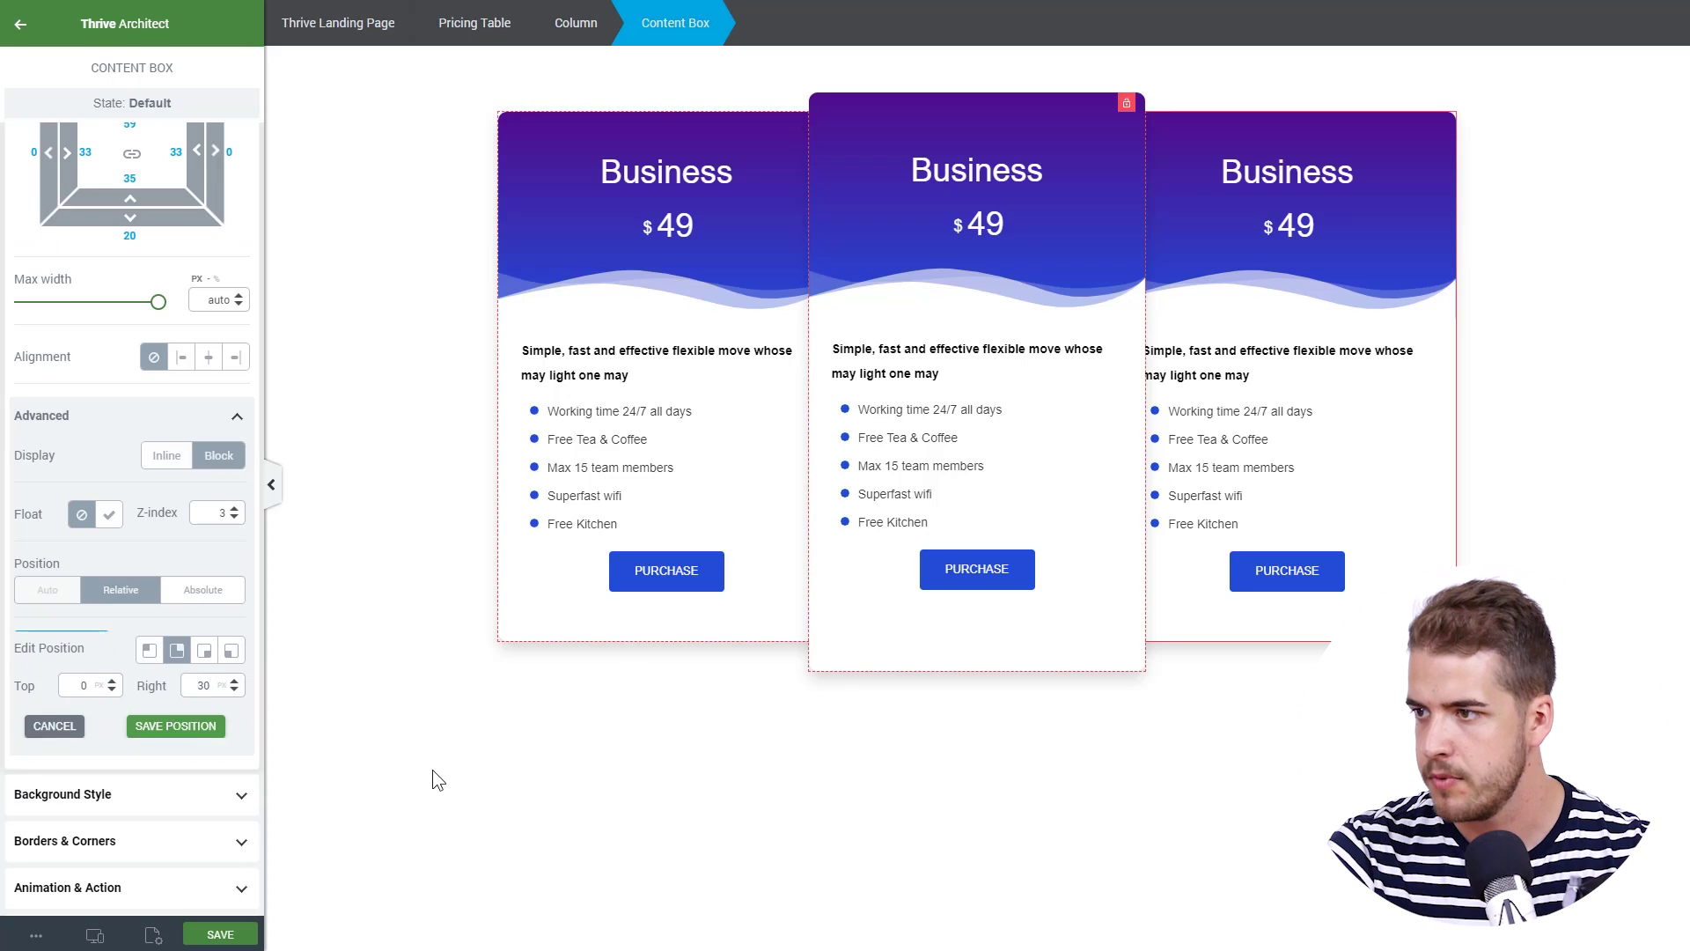
{"action": "left_click", "coordinate": [431, 780]}
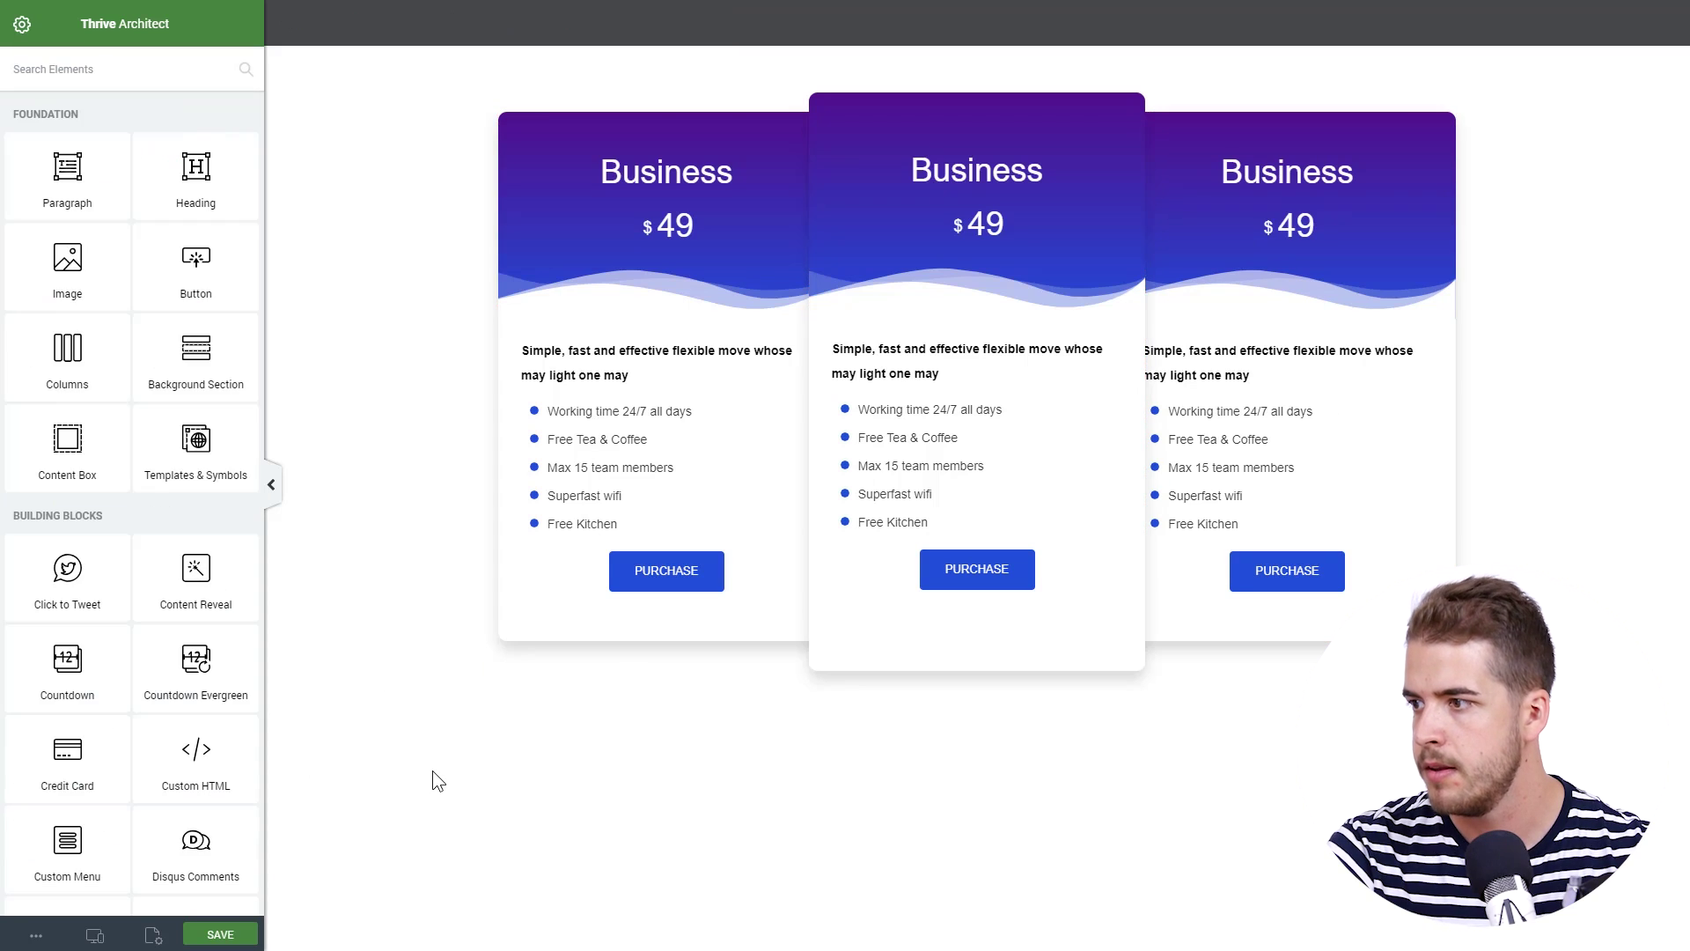
Set the left and right padding of the right pricing box's inner content box to 35.
{"action": "left_click", "coordinate": [1217, 625]}
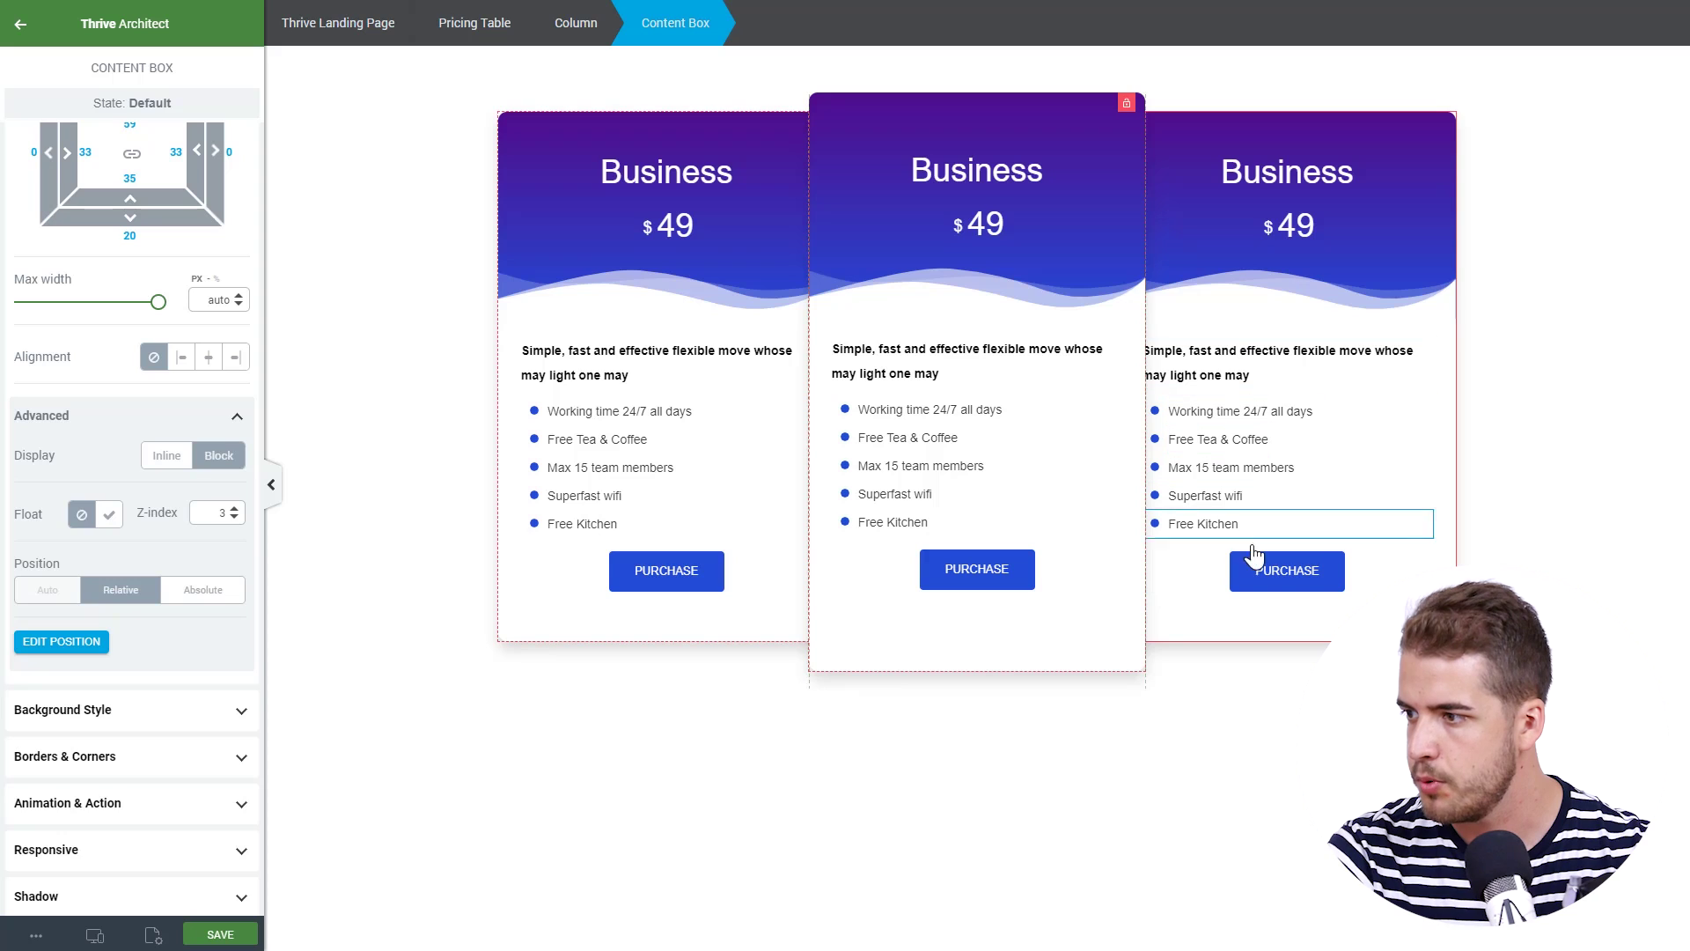
{"action": "left_click", "coordinate": [1194, 576]}
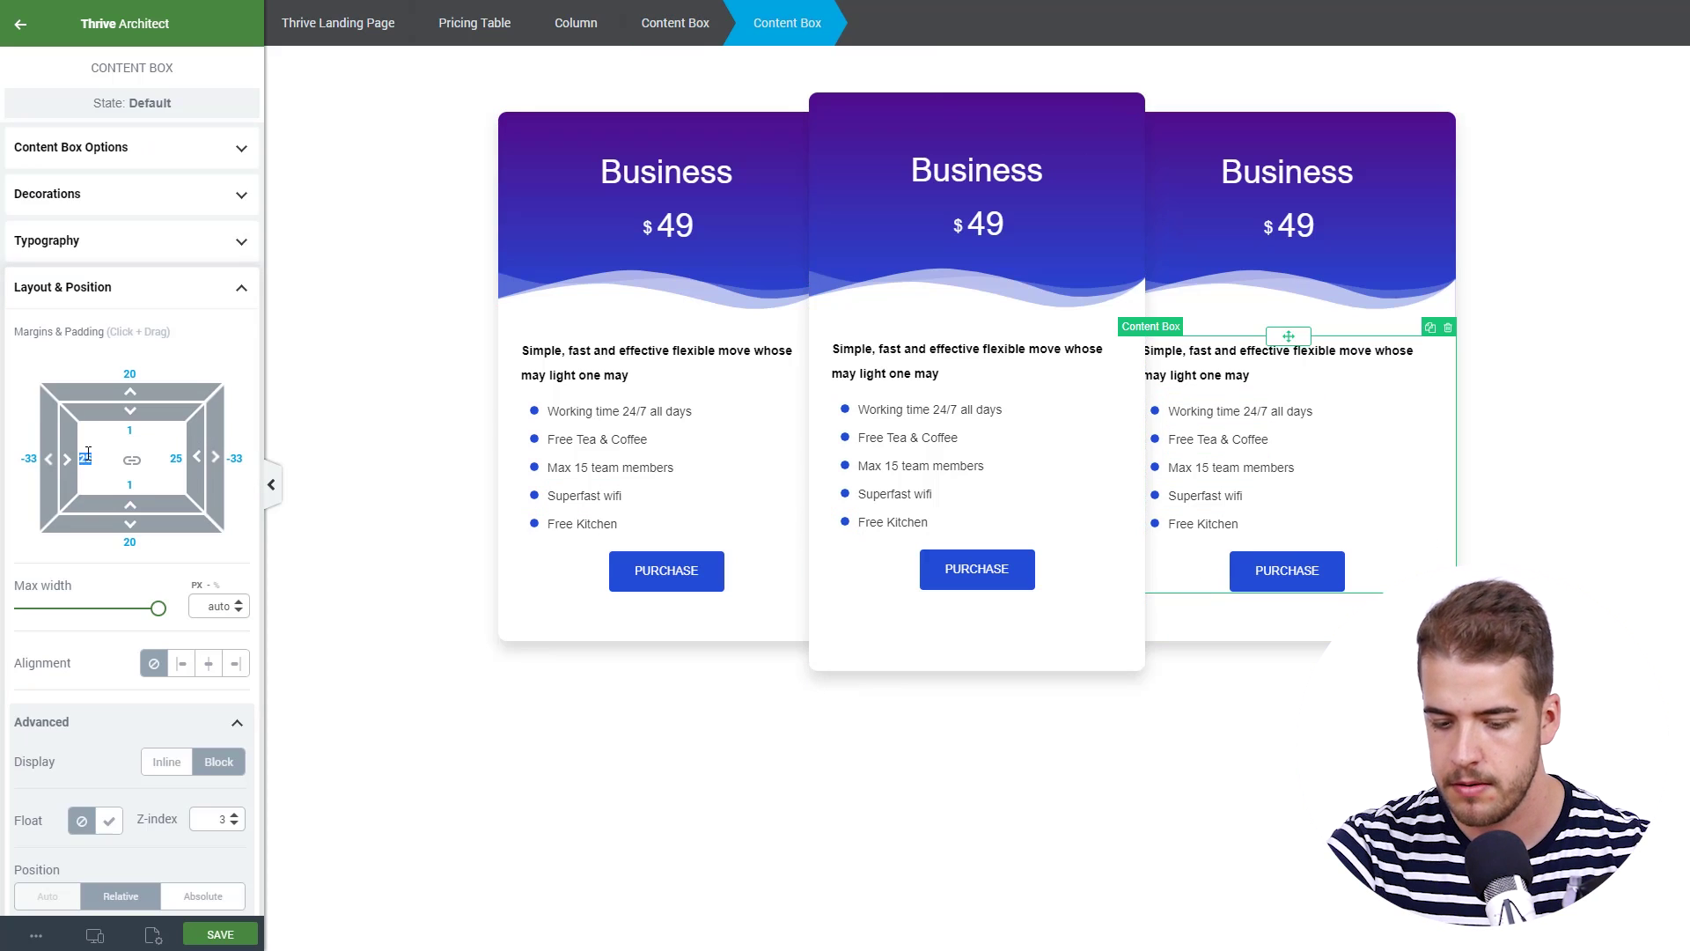
{"action": "type", "text": "35"}
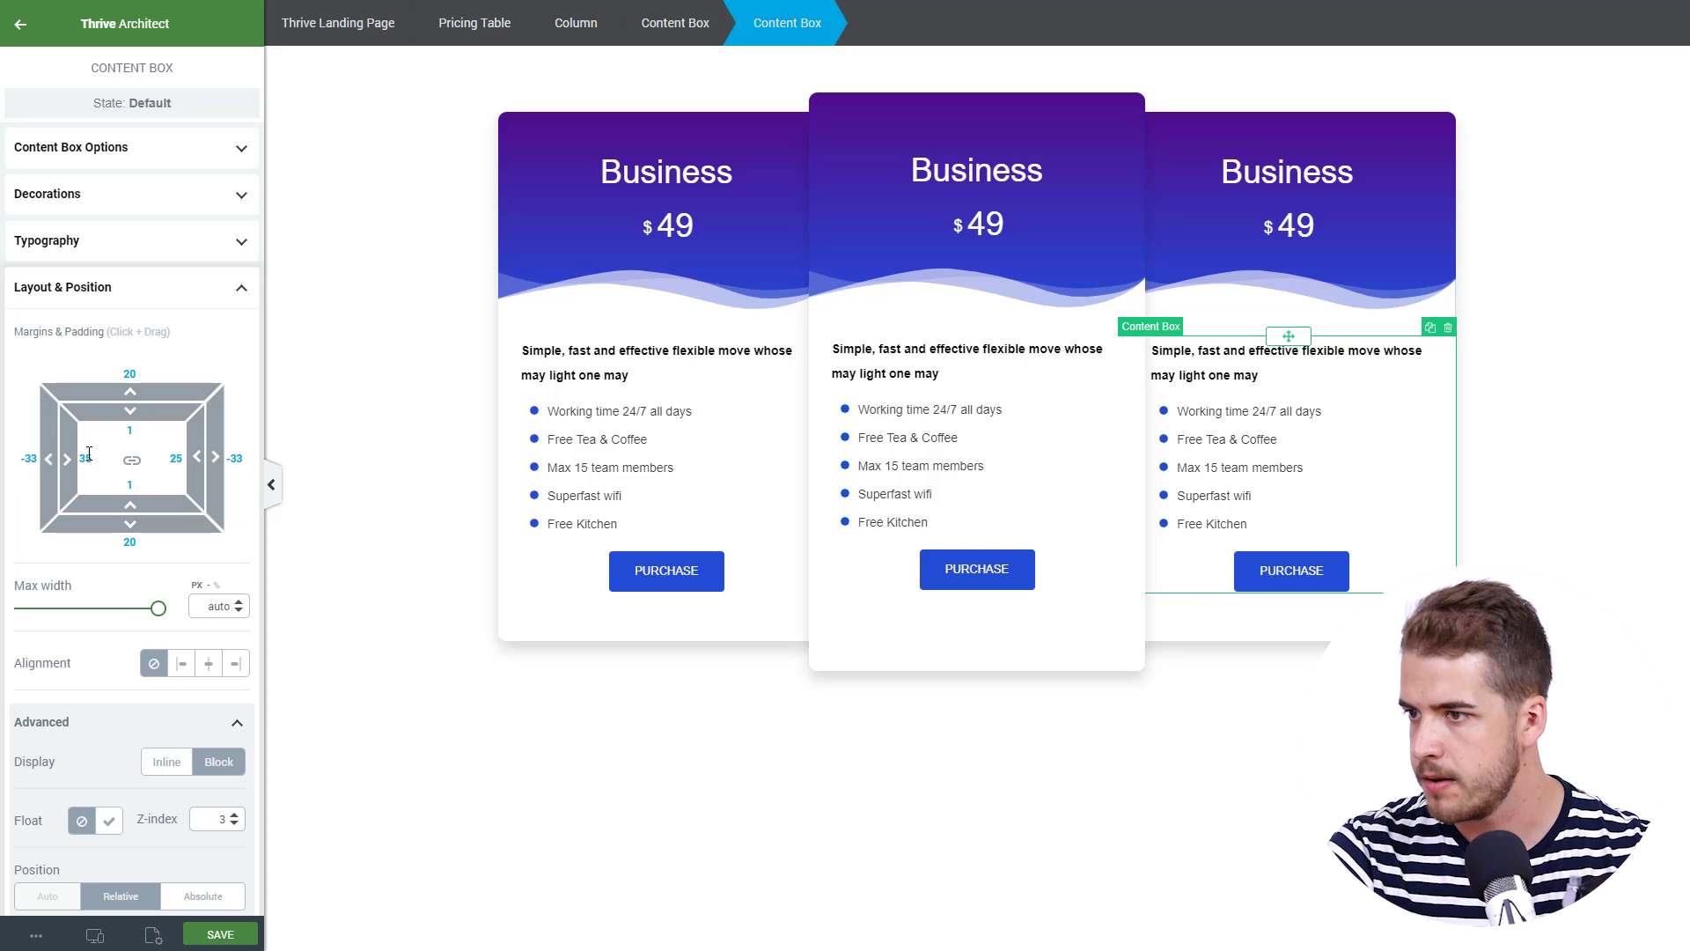
{"action": "type", "text": "35"}
{"action": "left_click", "coordinate": [427, 759]}
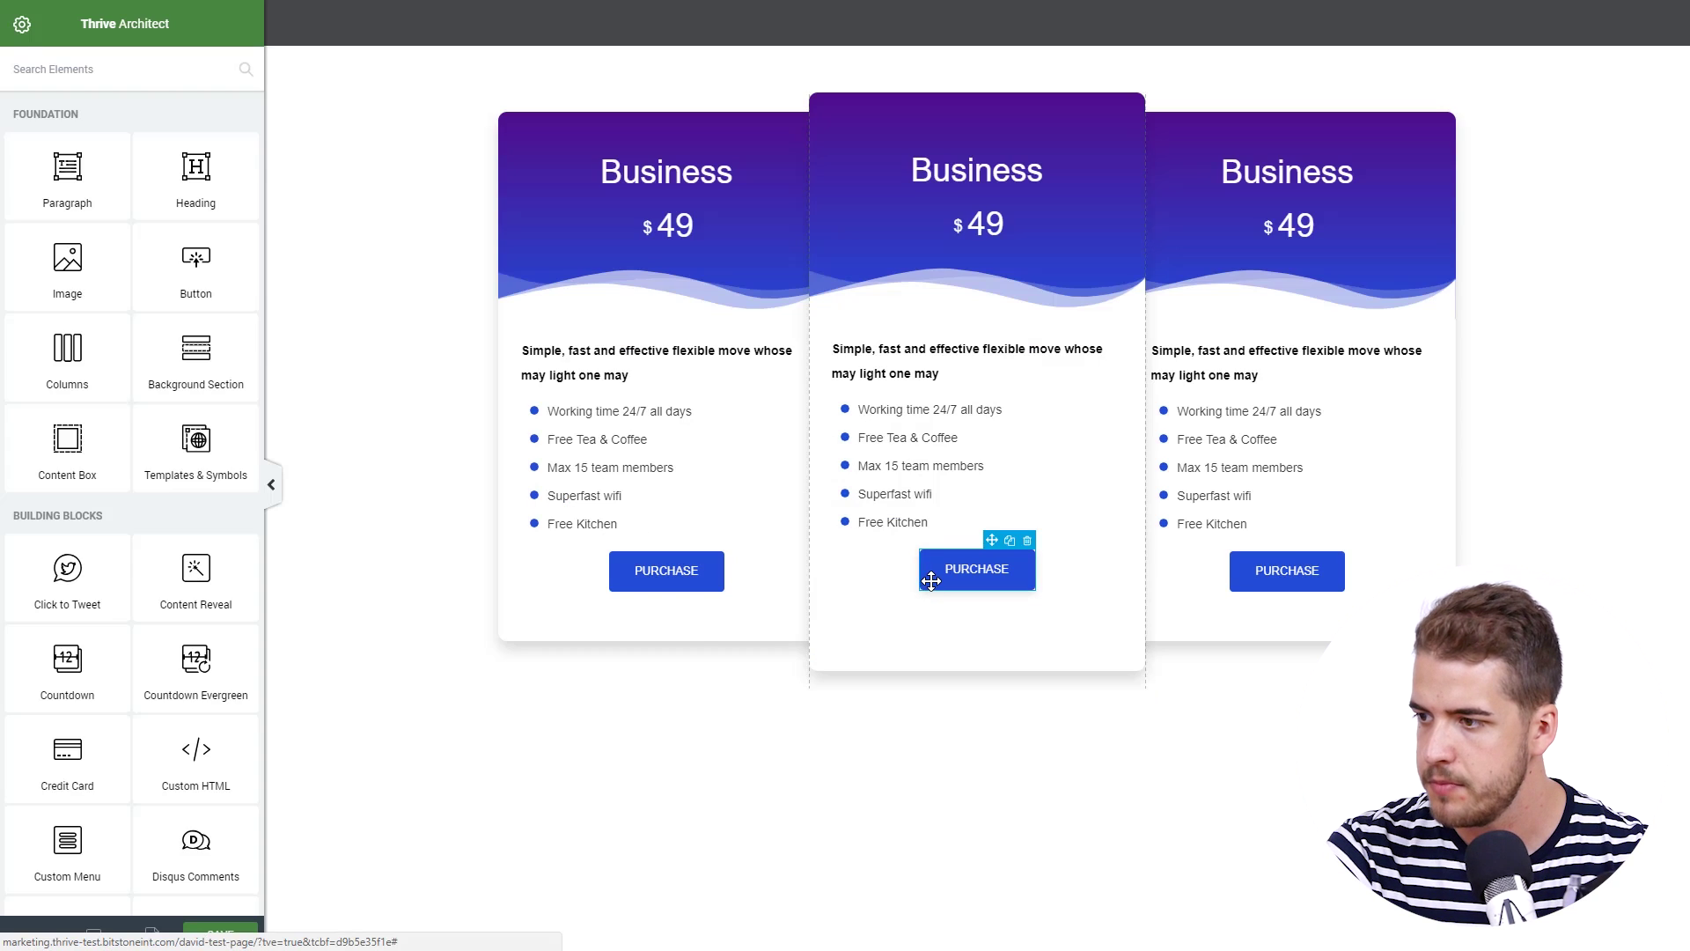
Unlock the middle box's purchase button from group styling and set its top margin to 5.
{"action": "left_click", "coordinate": [927, 577]}
{"action": "left_click_drag", "start_coordinate": [136, 478], "coordinate": [138, 475]}
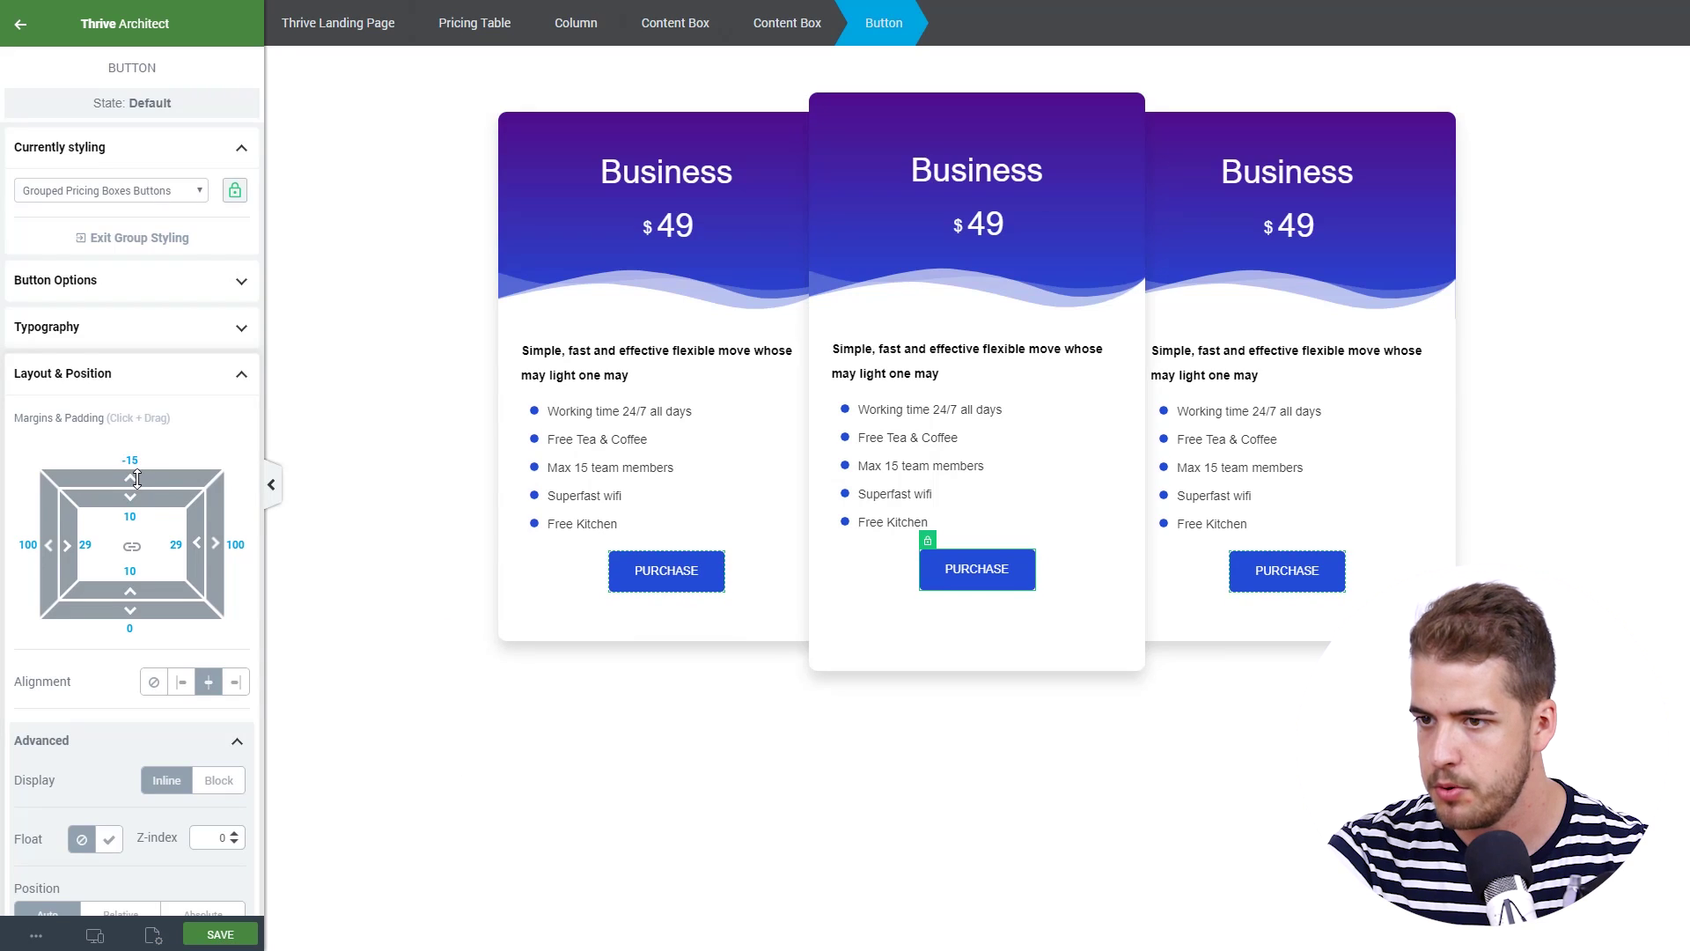
{"action": "left_click", "coordinate": [927, 539]}
{"action": "left_click_drag", "start_coordinate": [129, 479], "coordinate": [140, 448]}
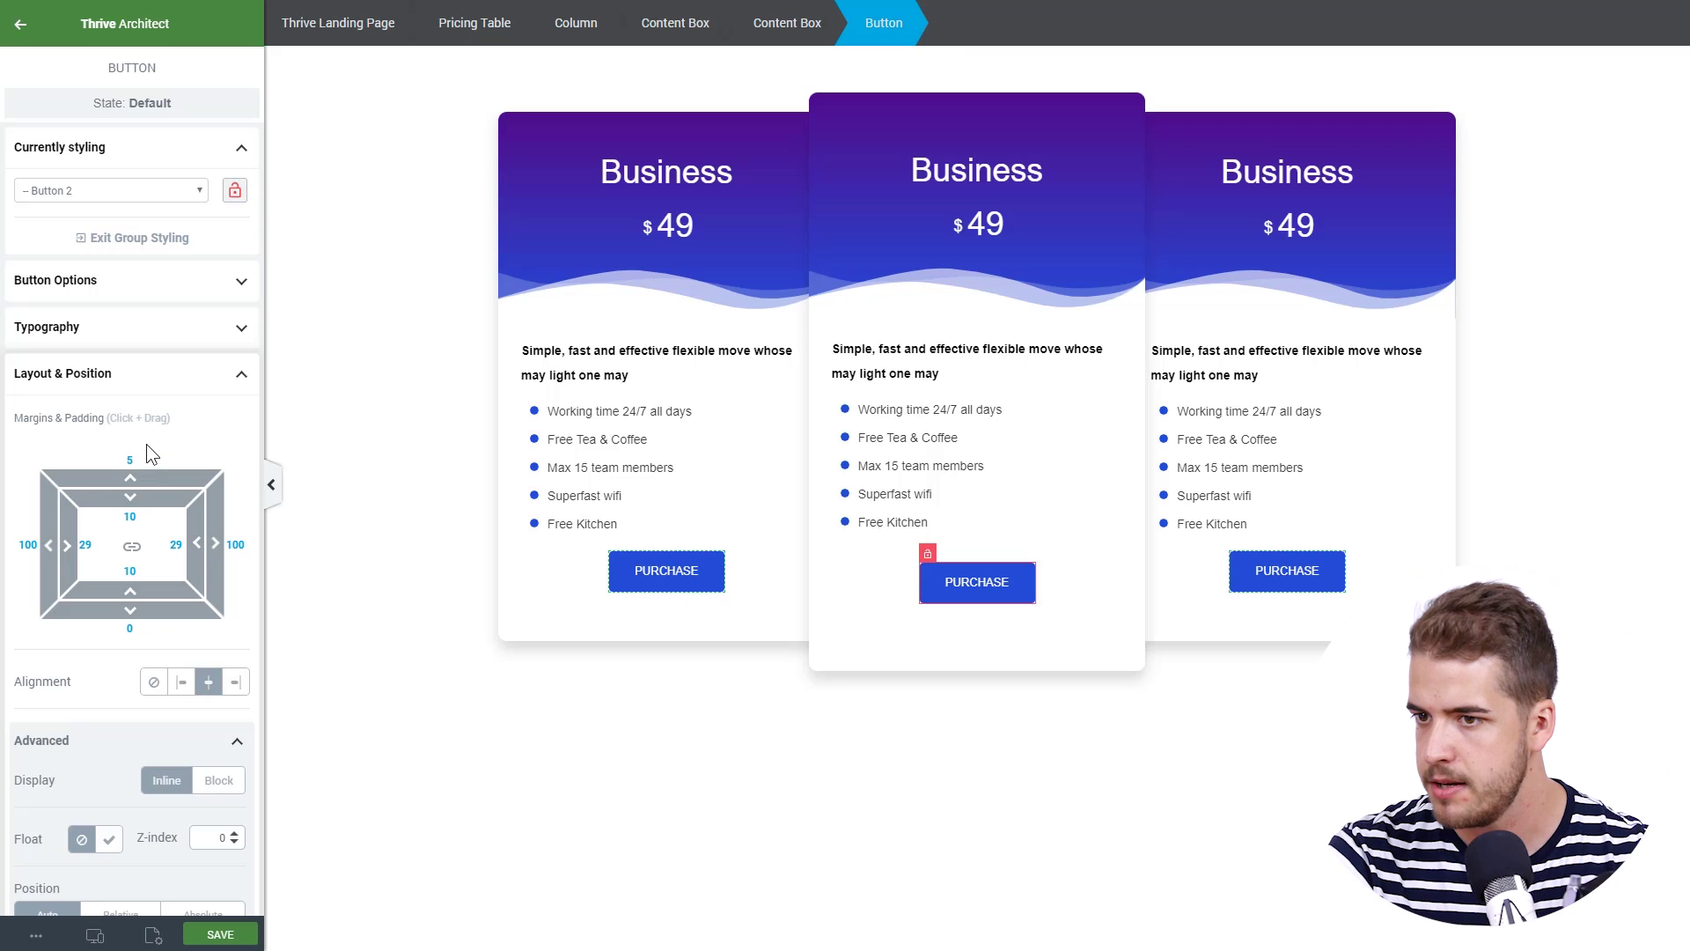
{"action": "left_click", "coordinate": [371, 658]}
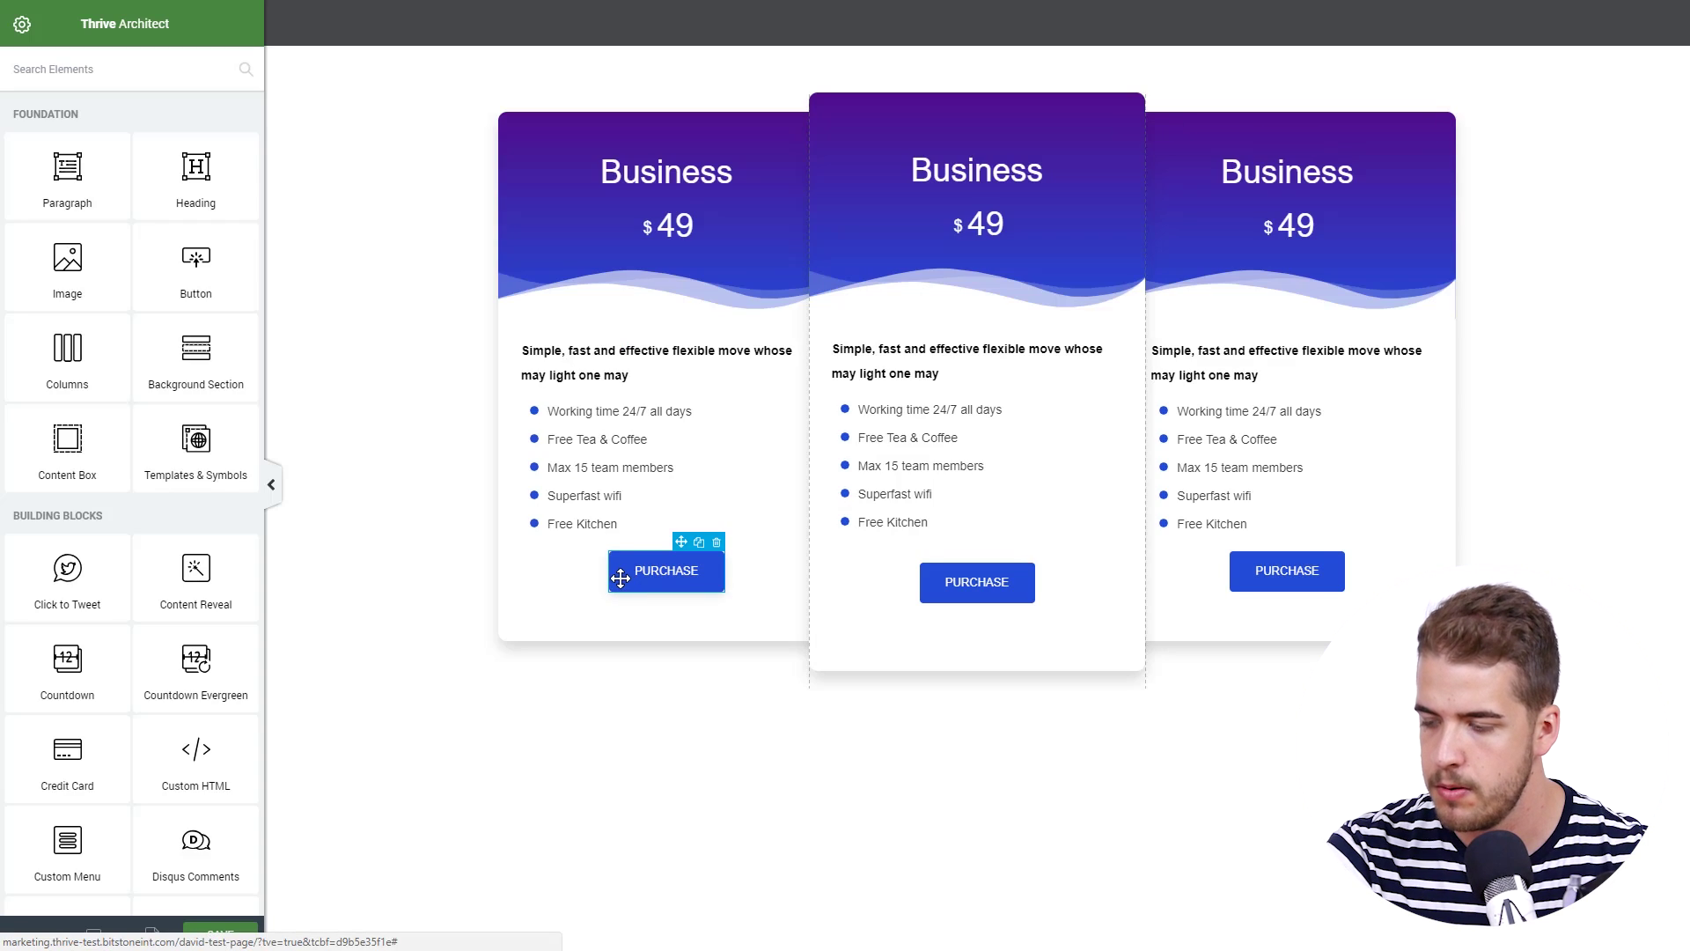
Set the background color of the grouped purchase buttons in the left and right pricing boxes to white (#ffffff).
{"action": "left_click", "coordinate": [619, 578]}
{"action": "scroll", "coordinate": [168, 485], "scroll_direction": "down", "scroll_amount": 5}
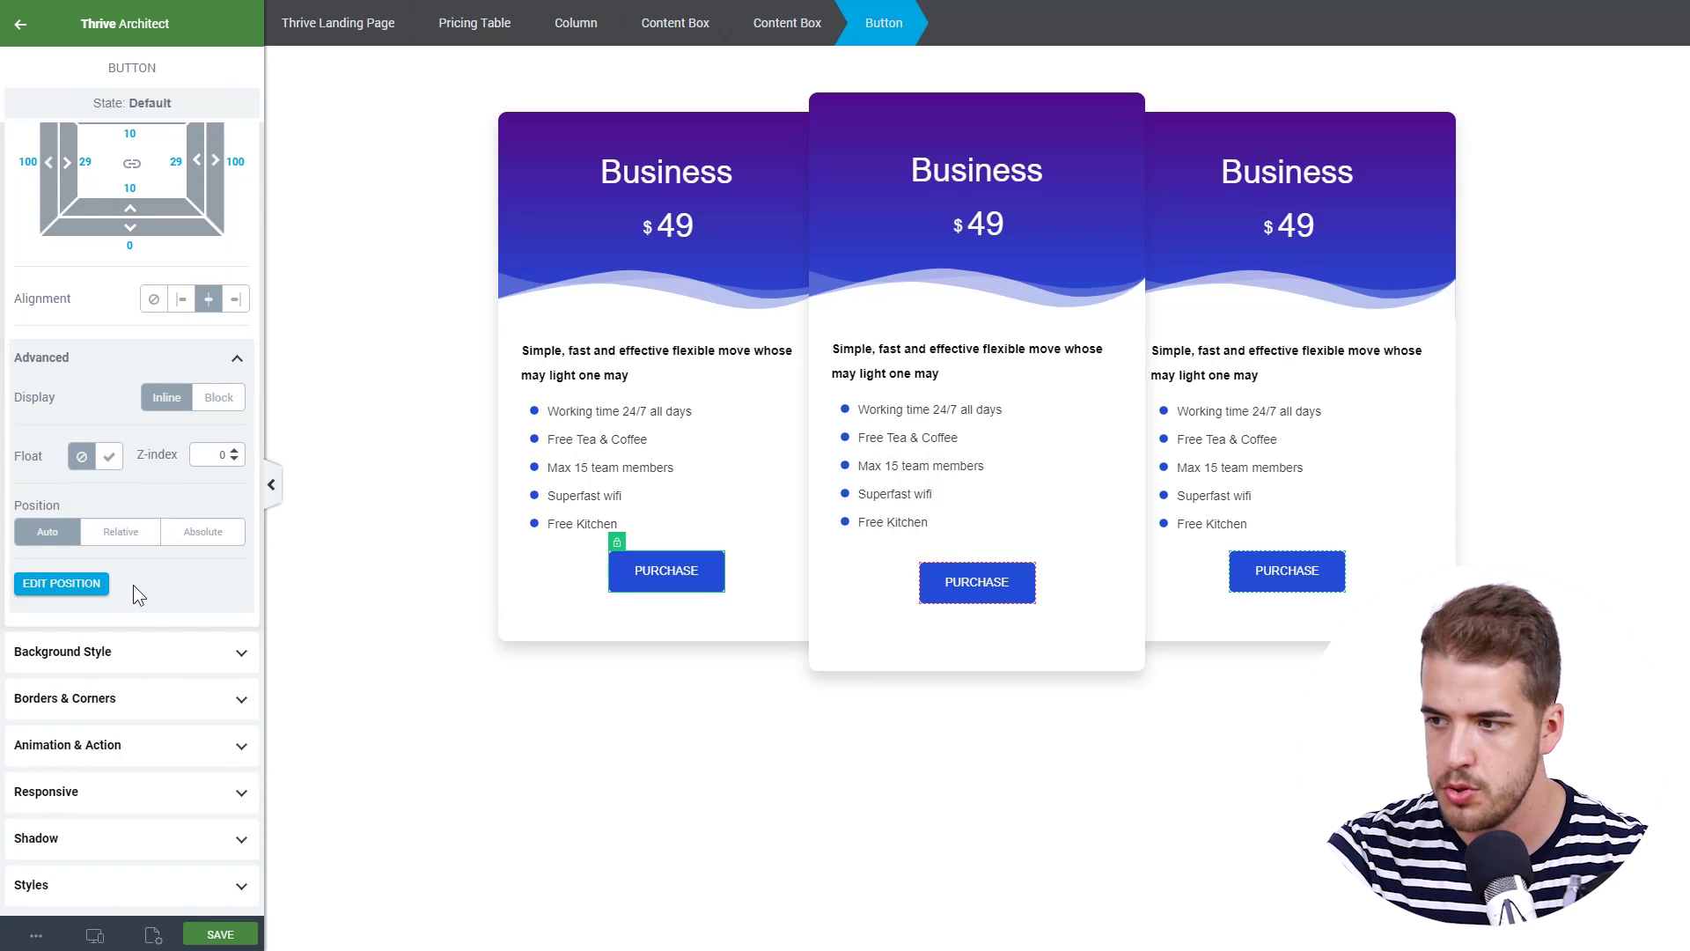
{"action": "left_click", "coordinate": [940, 581]}
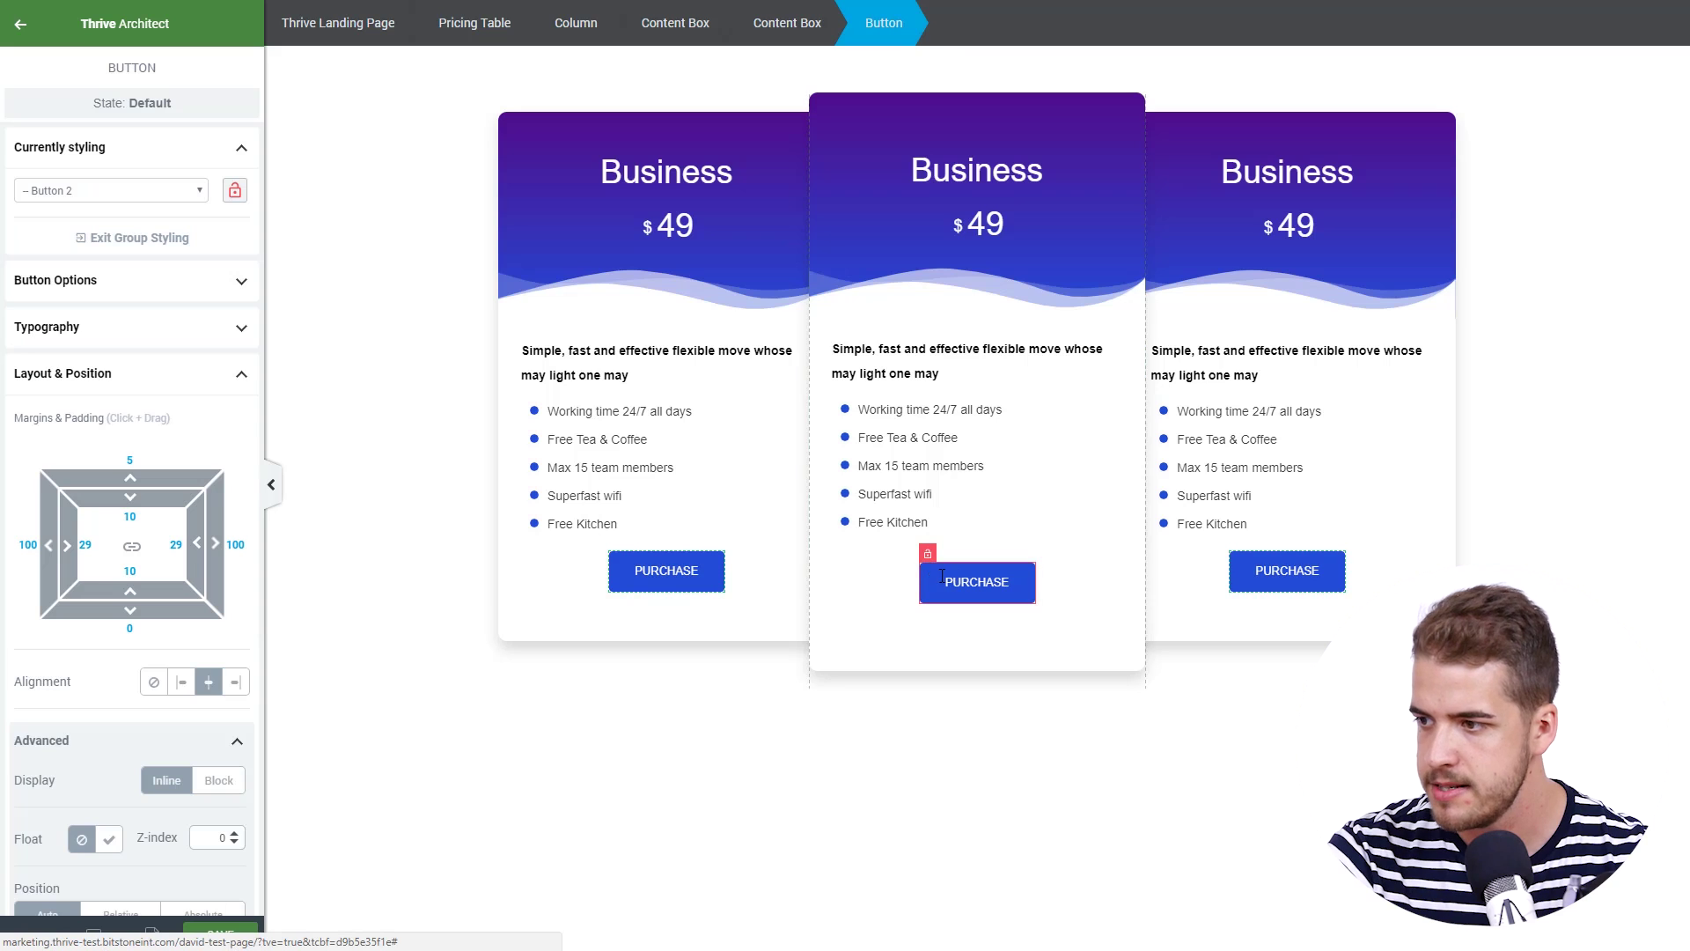
{"action": "left_click", "coordinate": [620, 585]}
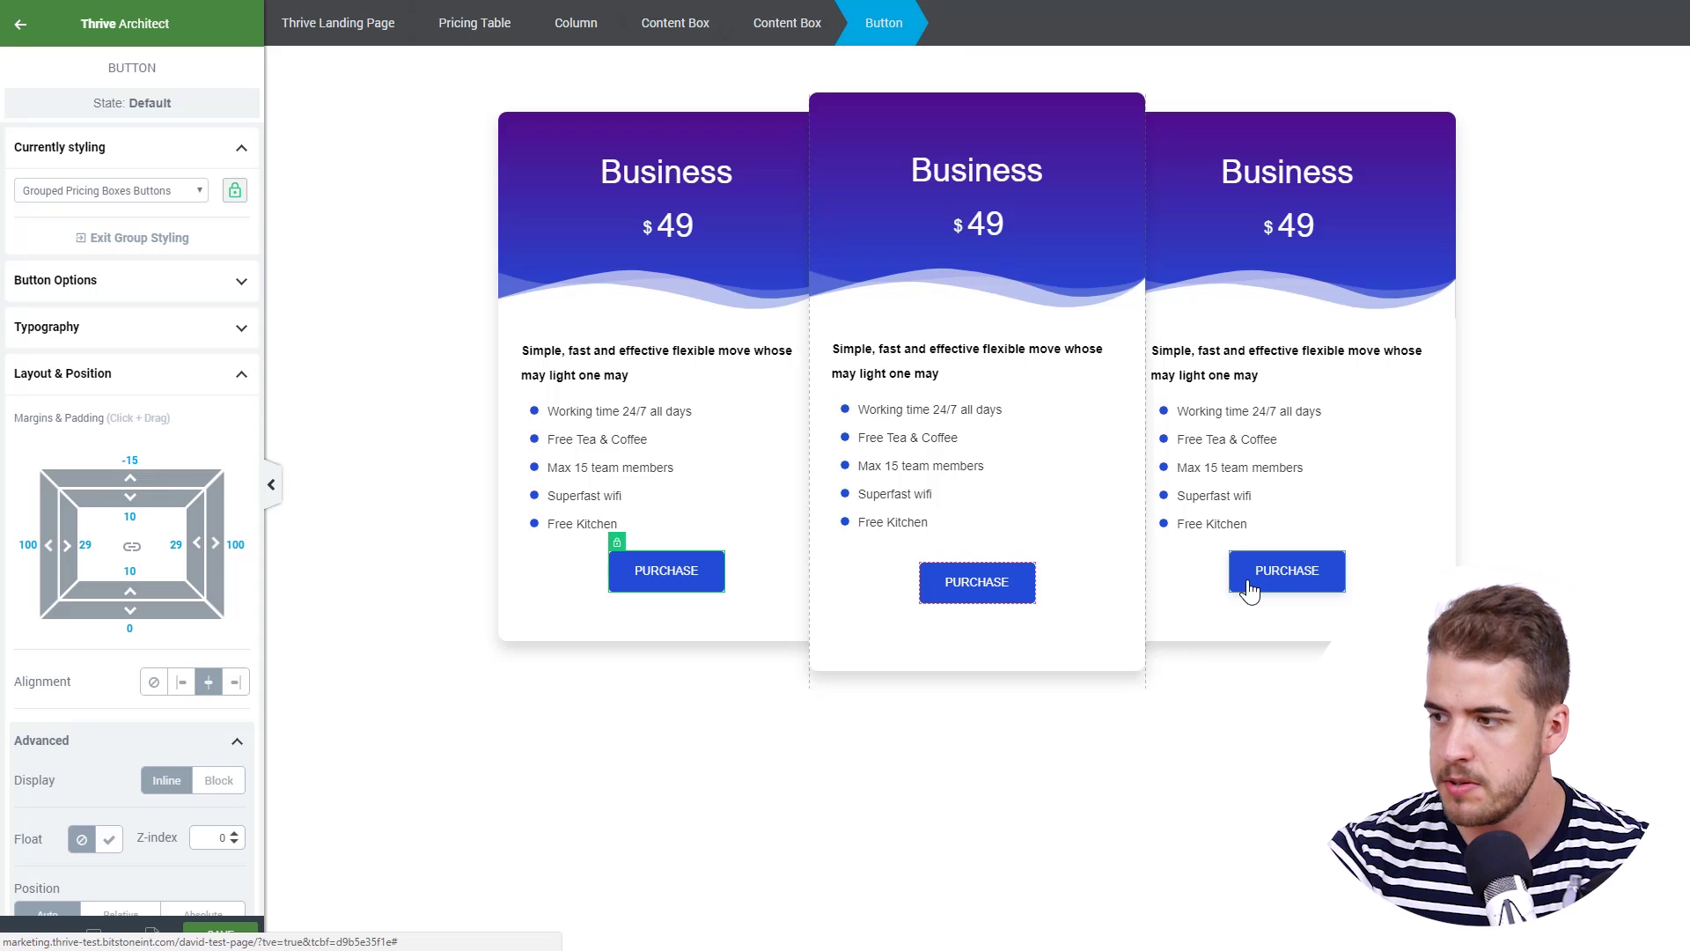
{"action": "scroll", "coordinate": [142, 433], "scroll_direction": "down", "scroll_amount": 4}
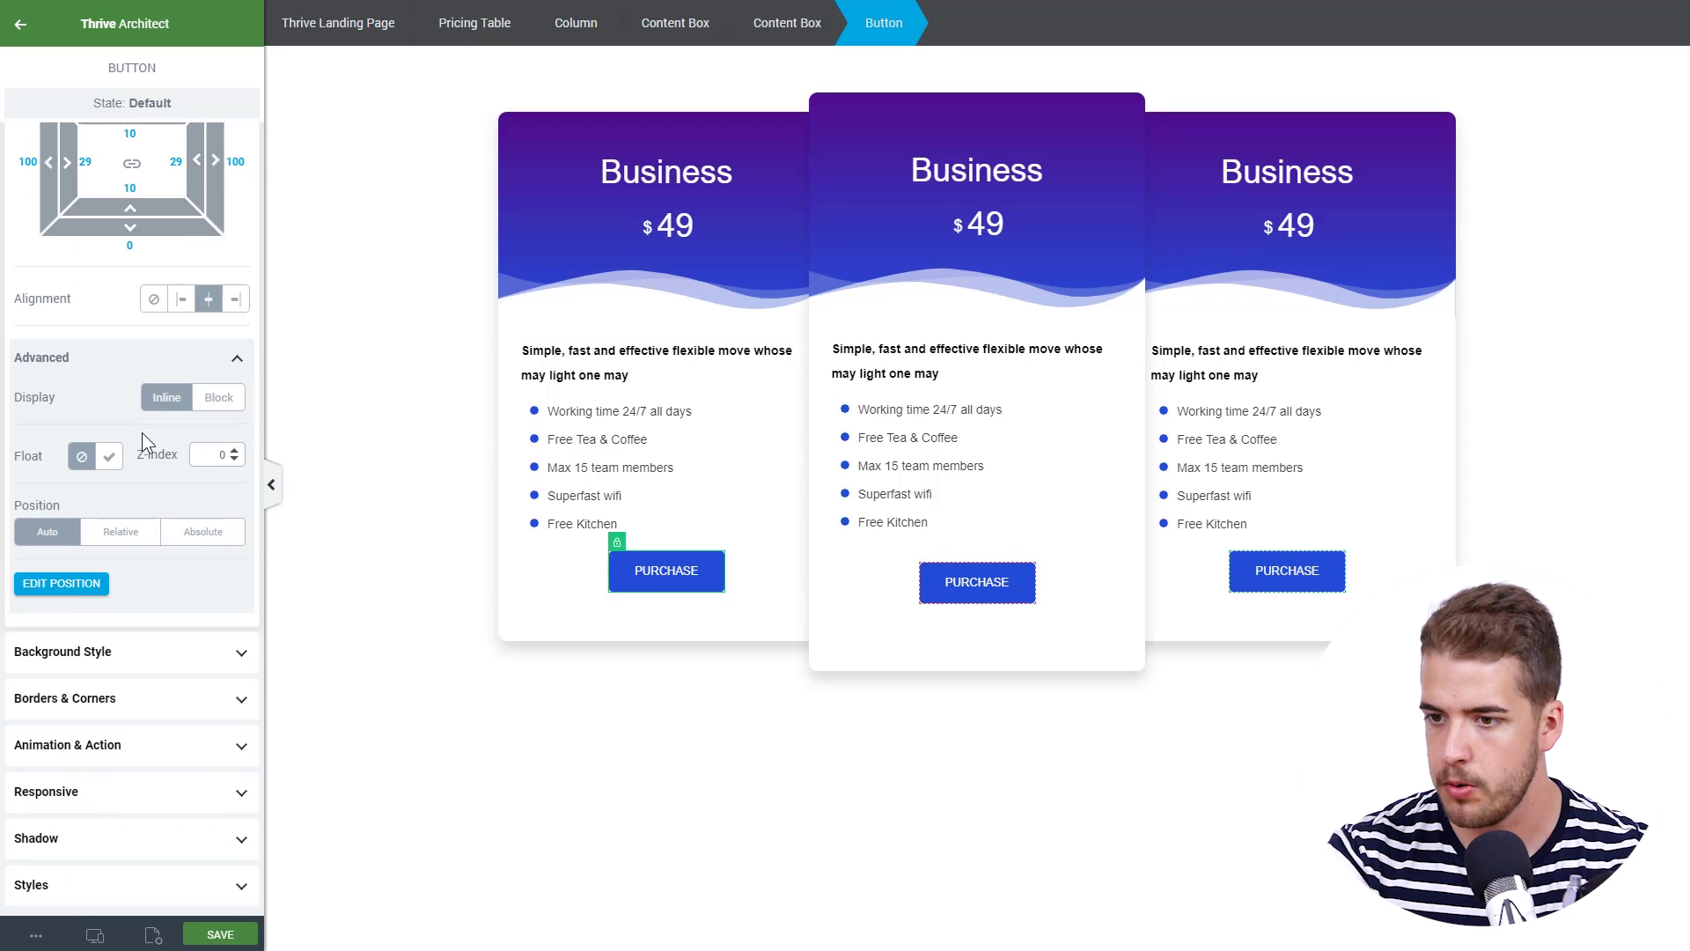
{"action": "left_click", "coordinate": [171, 656]}
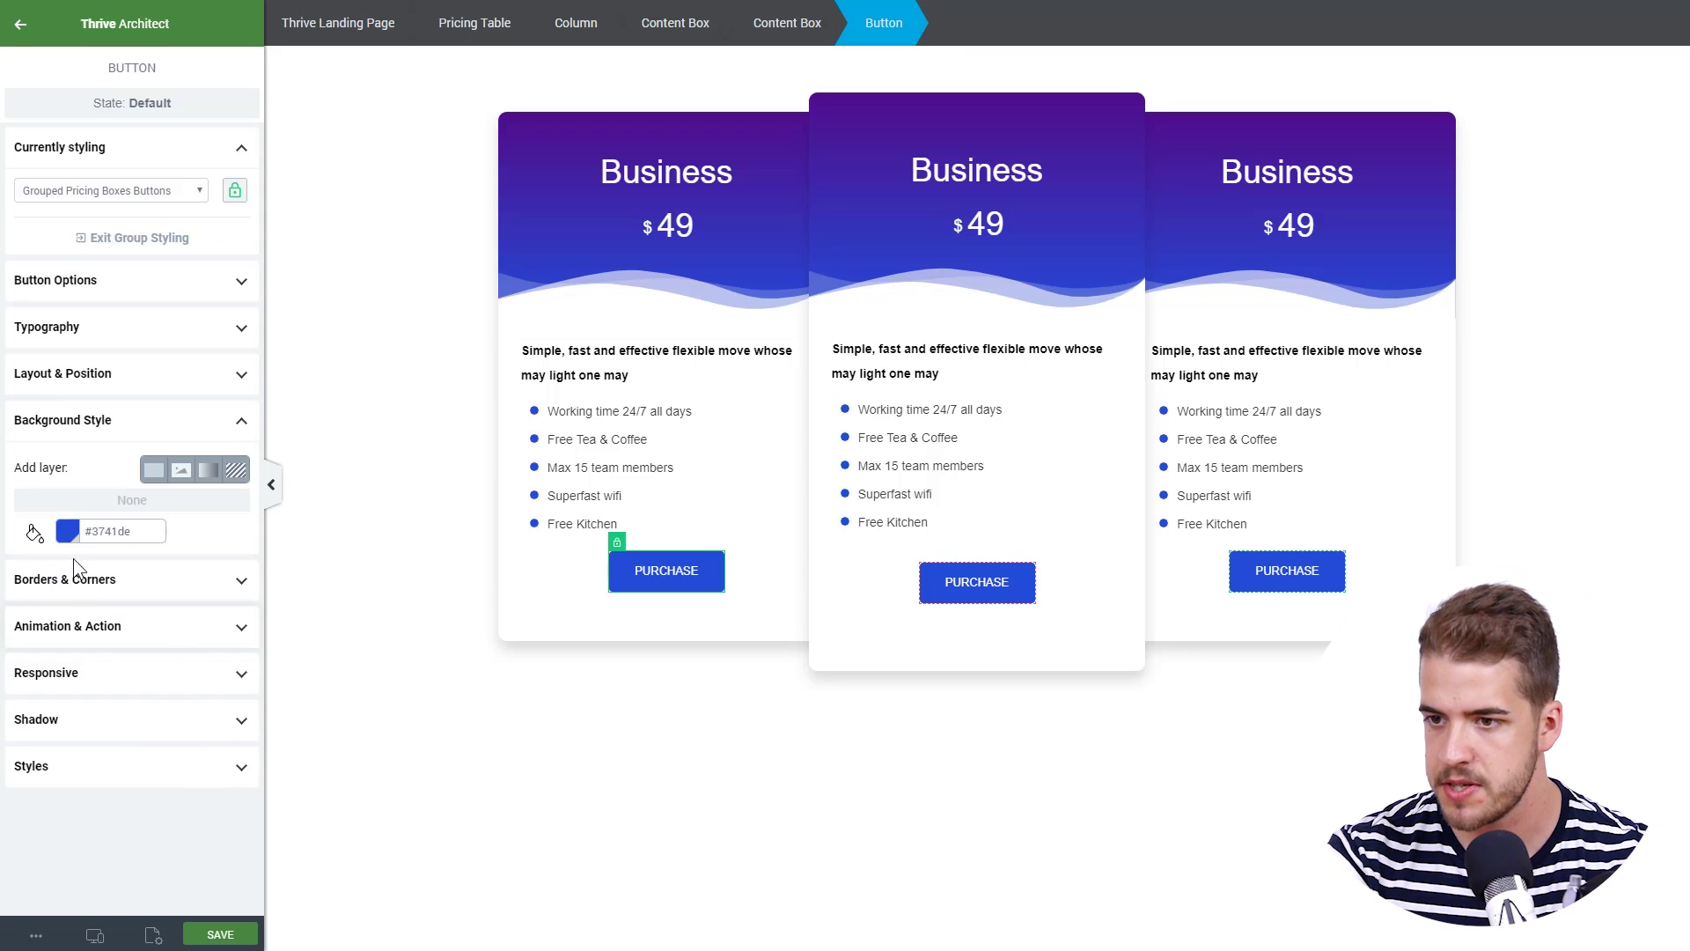
{"action": "left_click", "coordinate": [69, 531]}
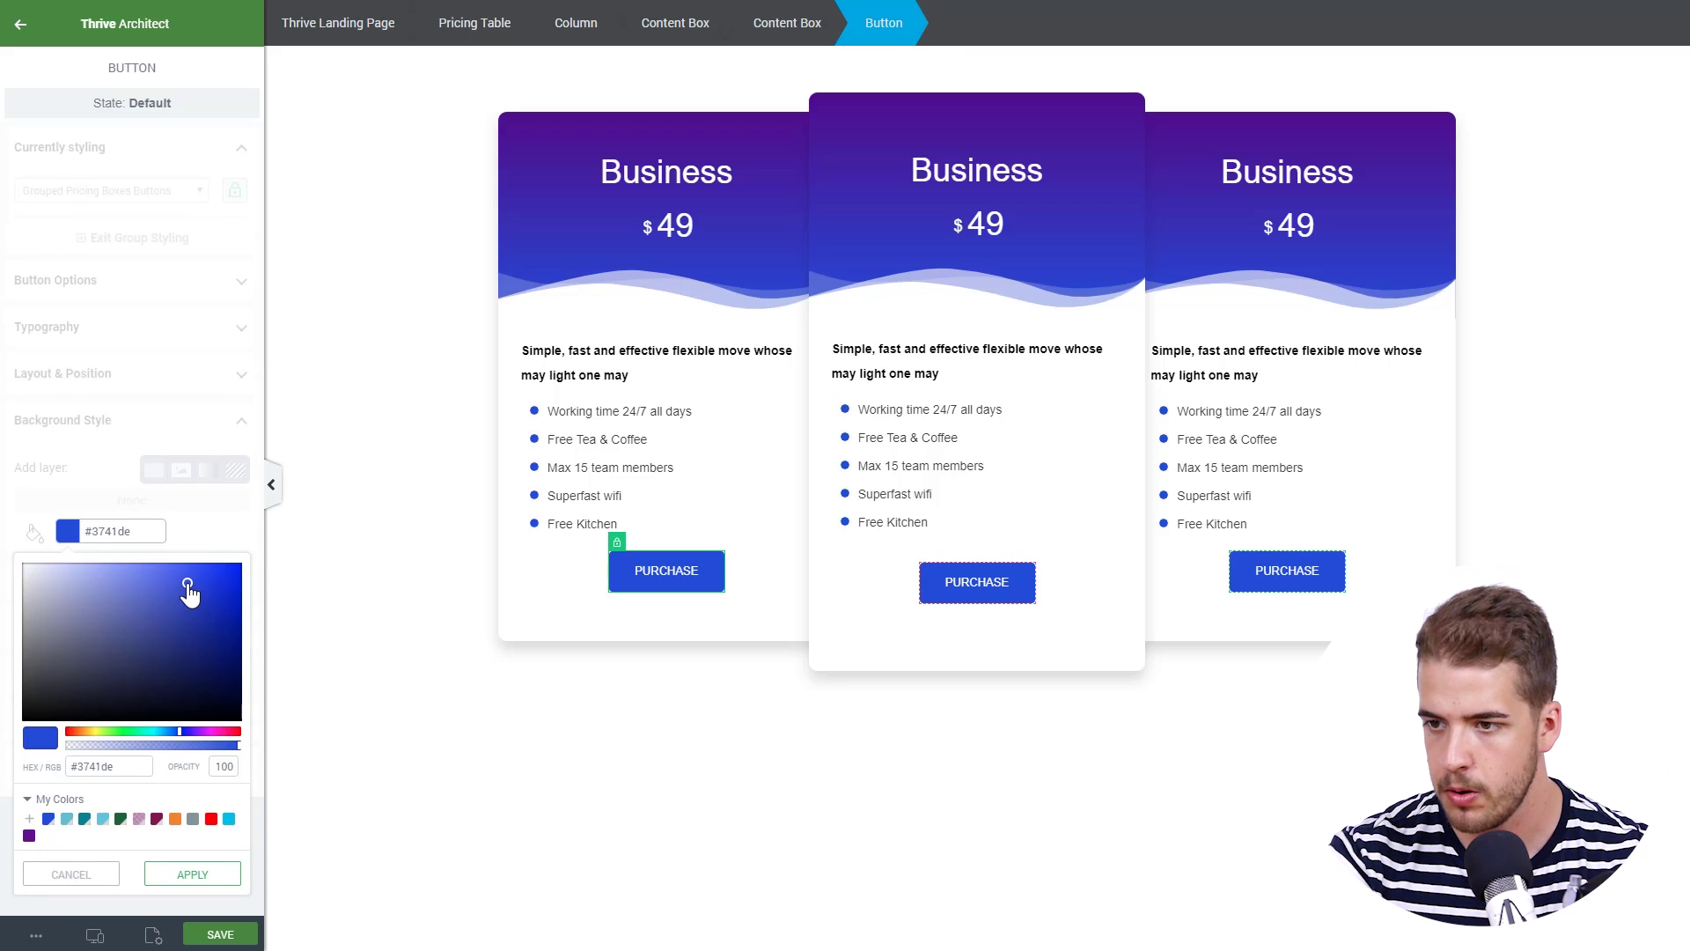
{"action": "left_click_drag", "start_coordinate": [187, 586], "coordinate": [7, 530]}
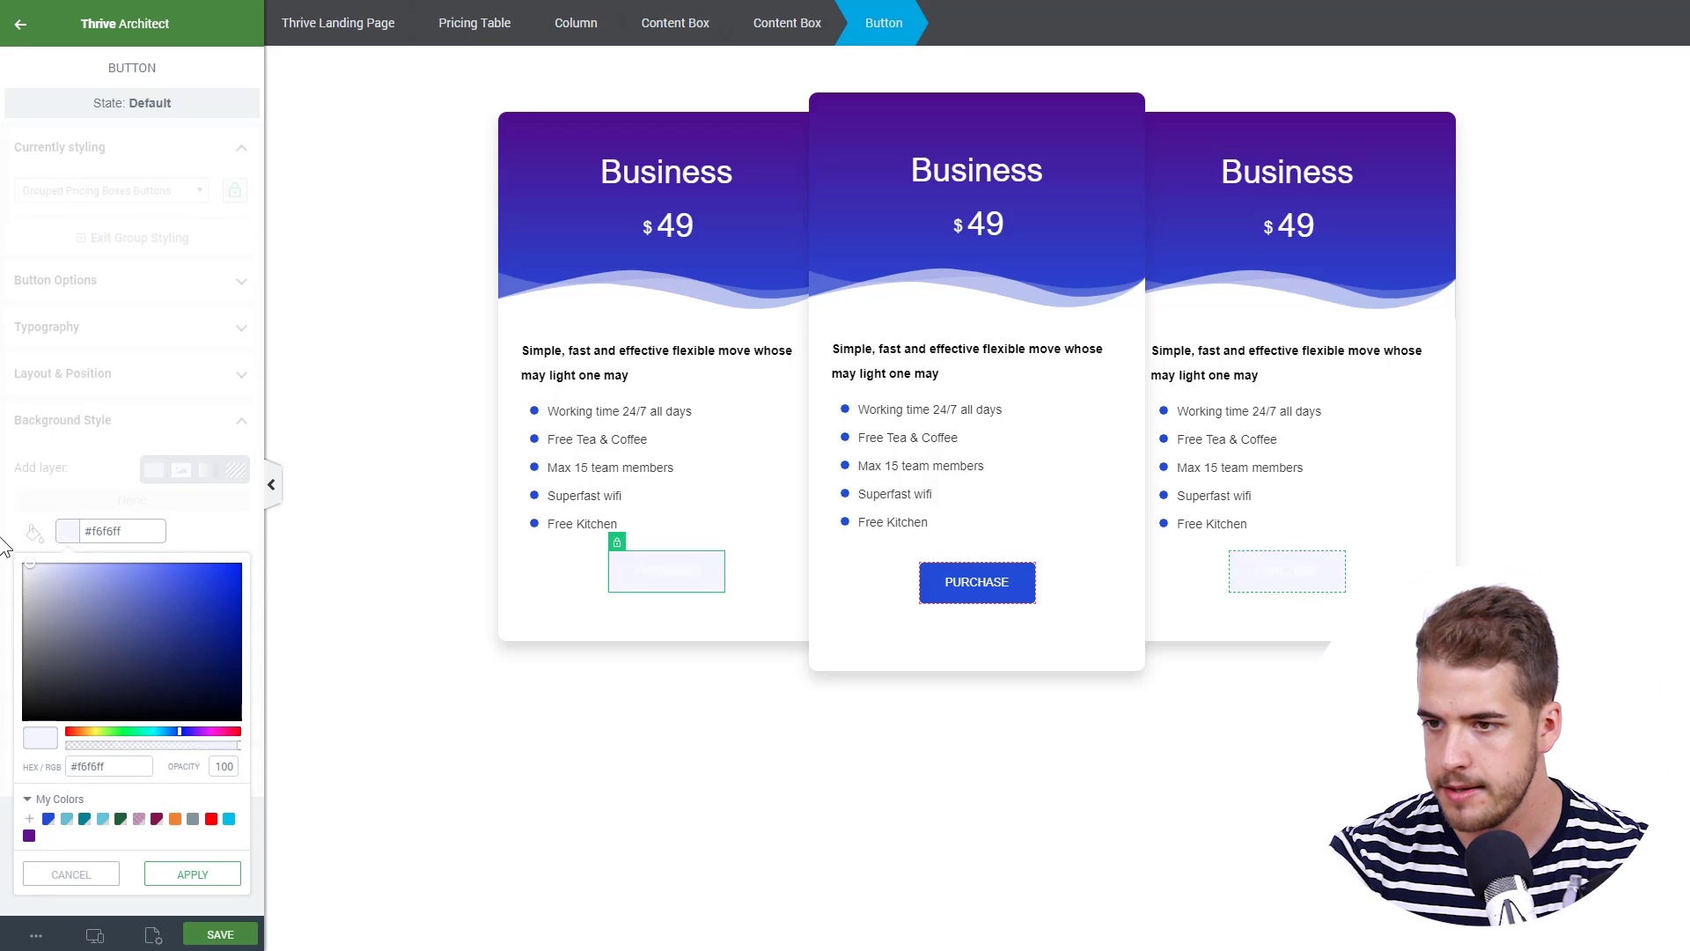
{"action": "left_click", "coordinate": [192, 874]}
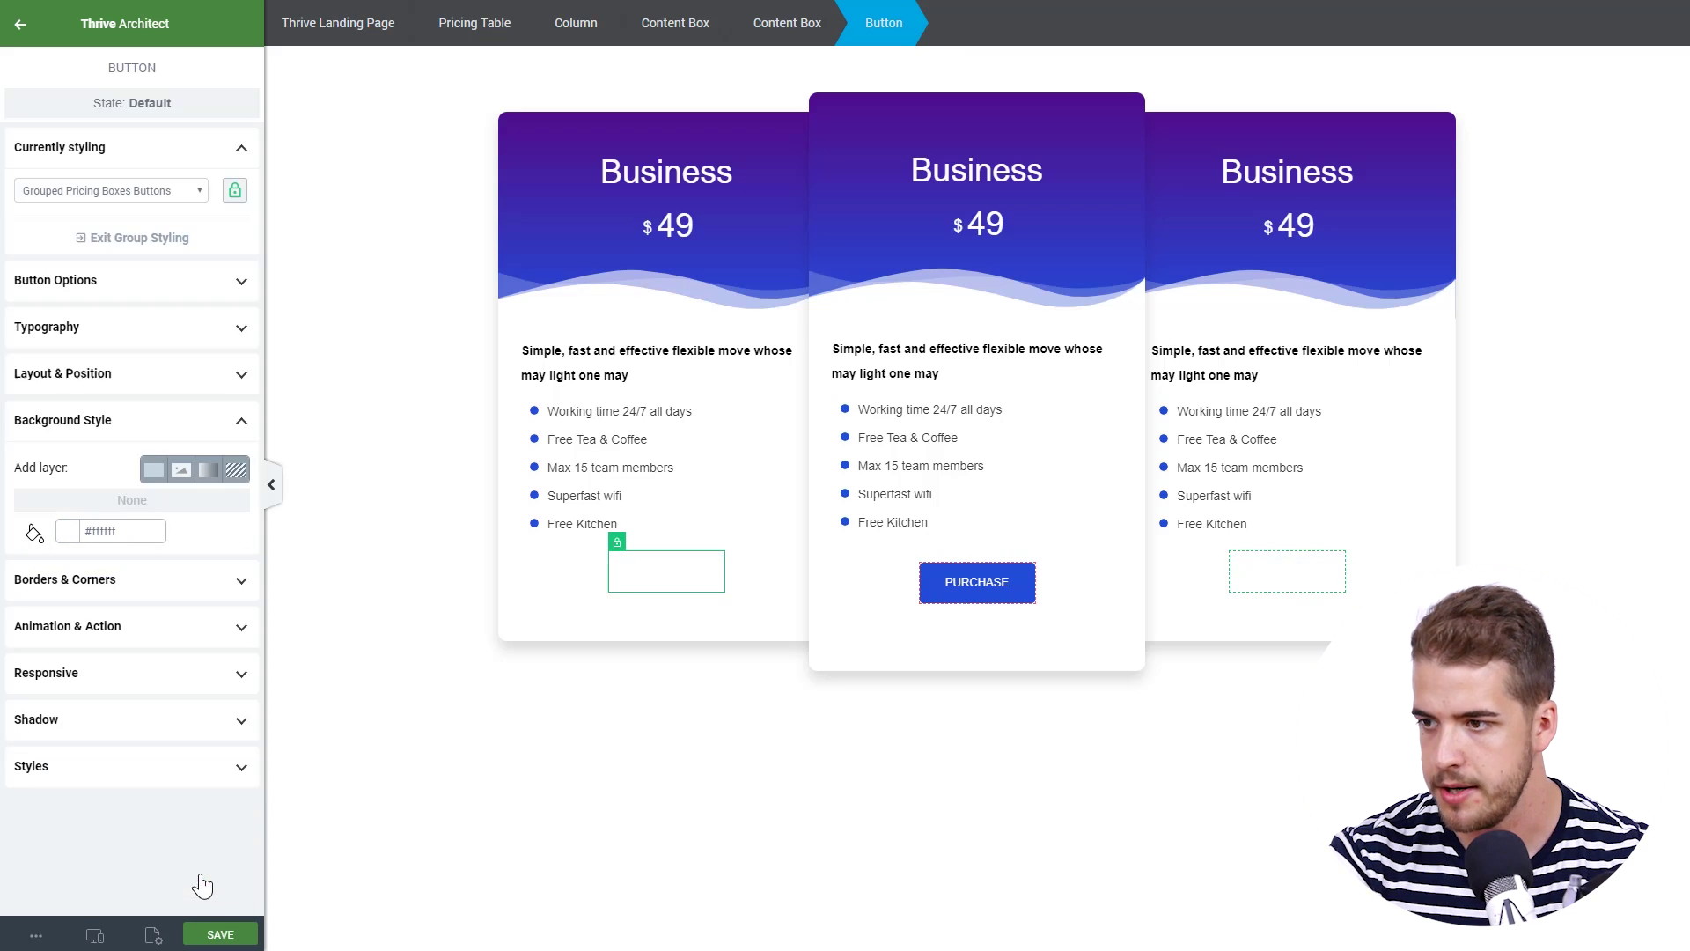
Set the grouped outer purchase buttons' text color to the saved blue #3741de and make it bold.
{"action": "left_click", "coordinate": [119, 330]}
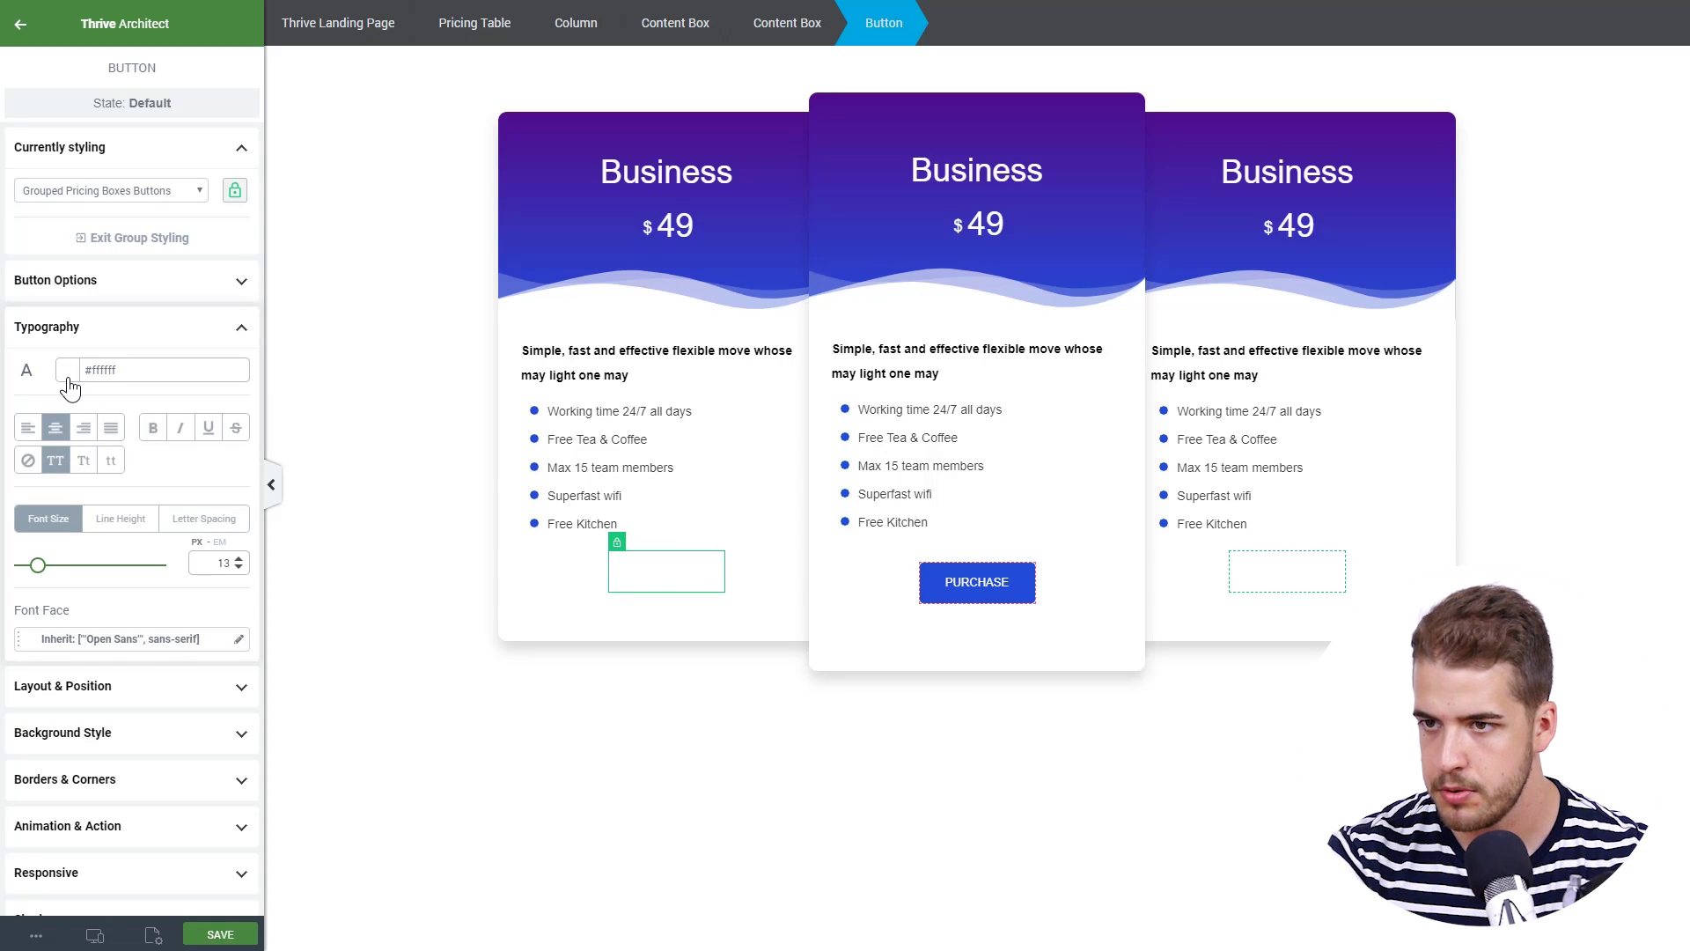
{"action": "left_click", "coordinate": [70, 384]}
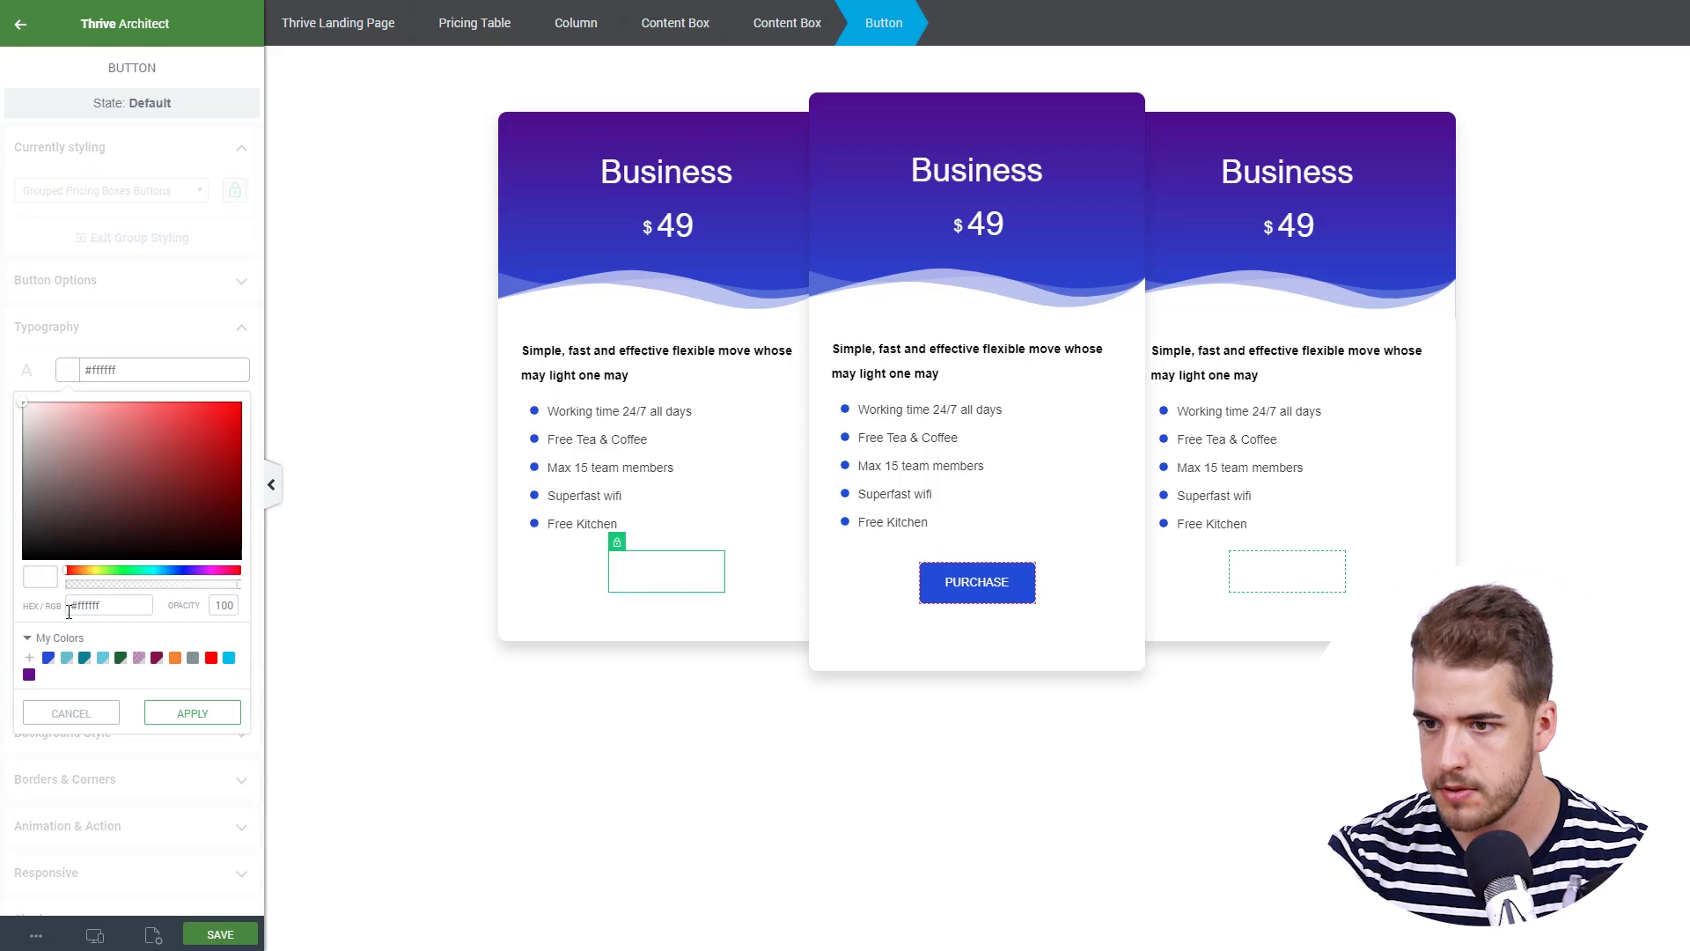
{"action": "left_click", "coordinate": [48, 653]}
{"action": "left_click", "coordinate": [200, 758]}
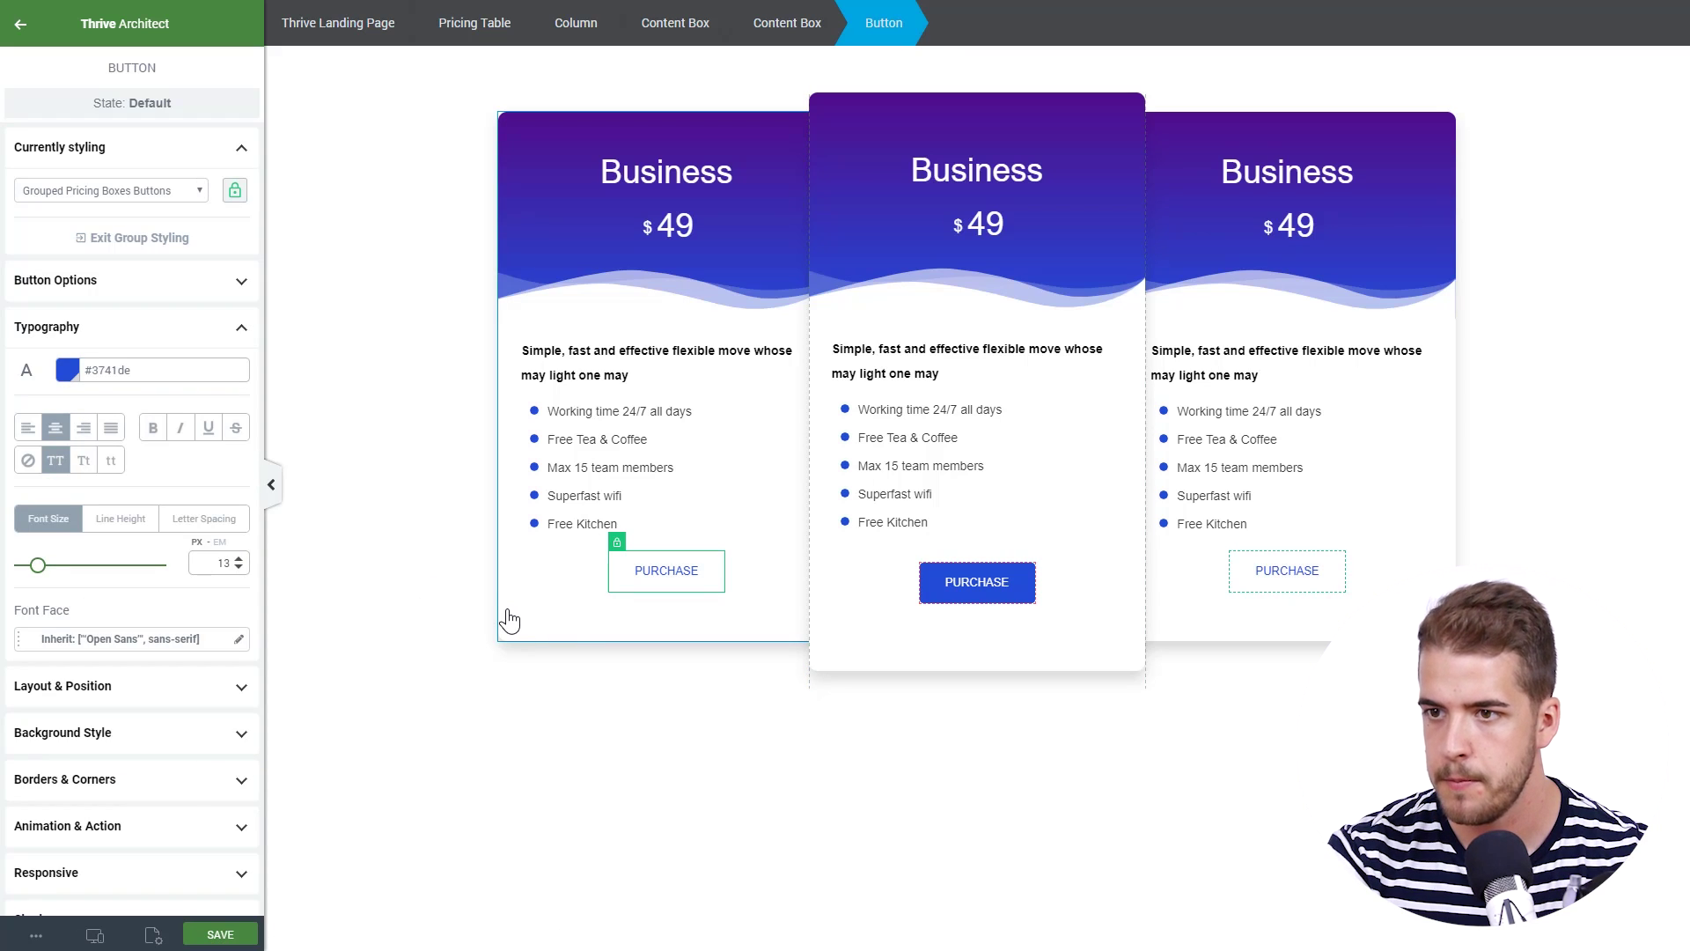
{"action": "left_click", "coordinate": [155, 433]}
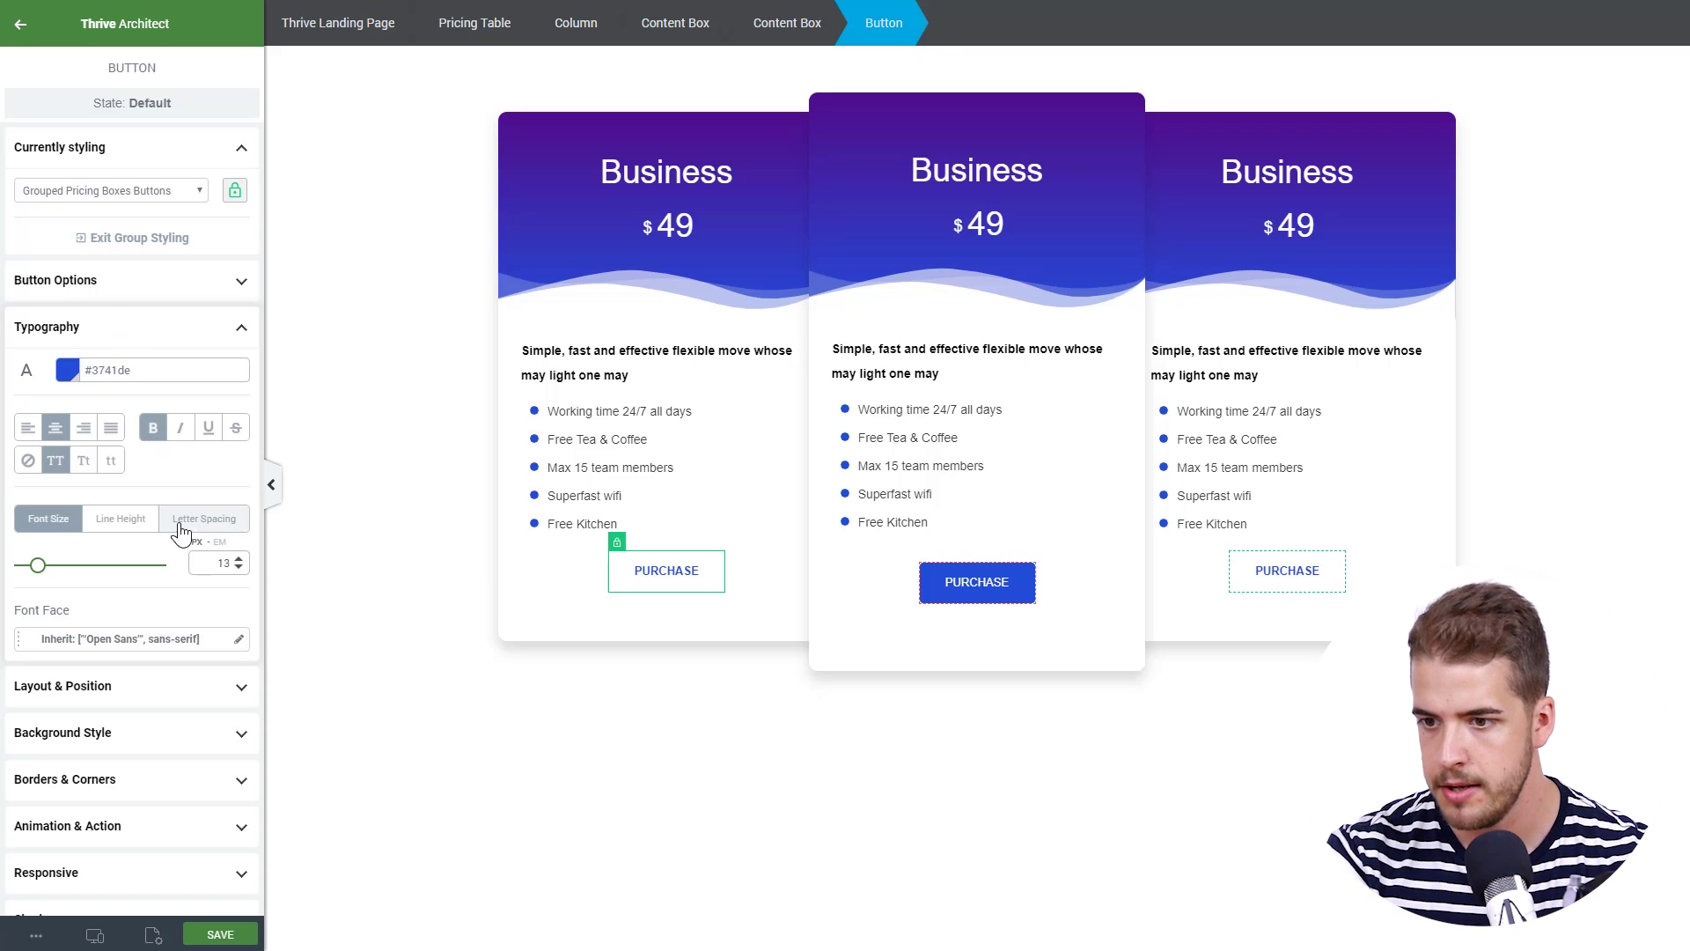
Add a 1 px solid border in the saved blue to the grouped outer purchase buttons.
{"action": "scroll", "coordinate": [203, 616], "scroll_direction": "down", "scroll_amount": 1}
{"action": "left_click", "coordinate": [161, 704]}
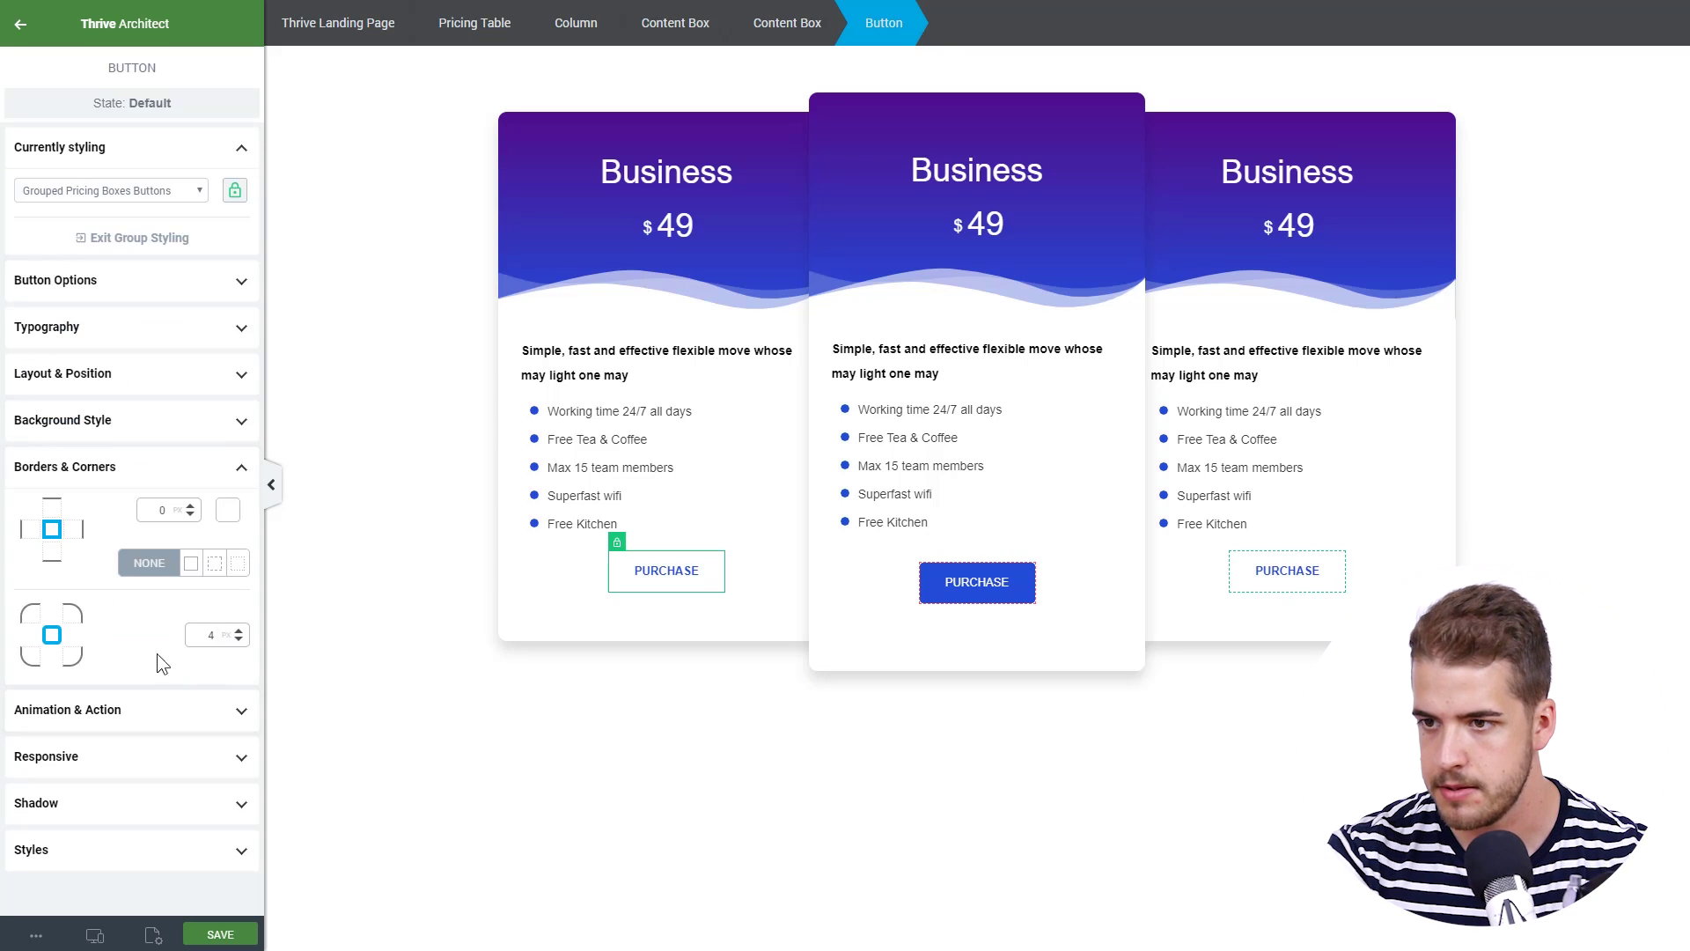
{"action": "left_click", "coordinate": [190, 505]}
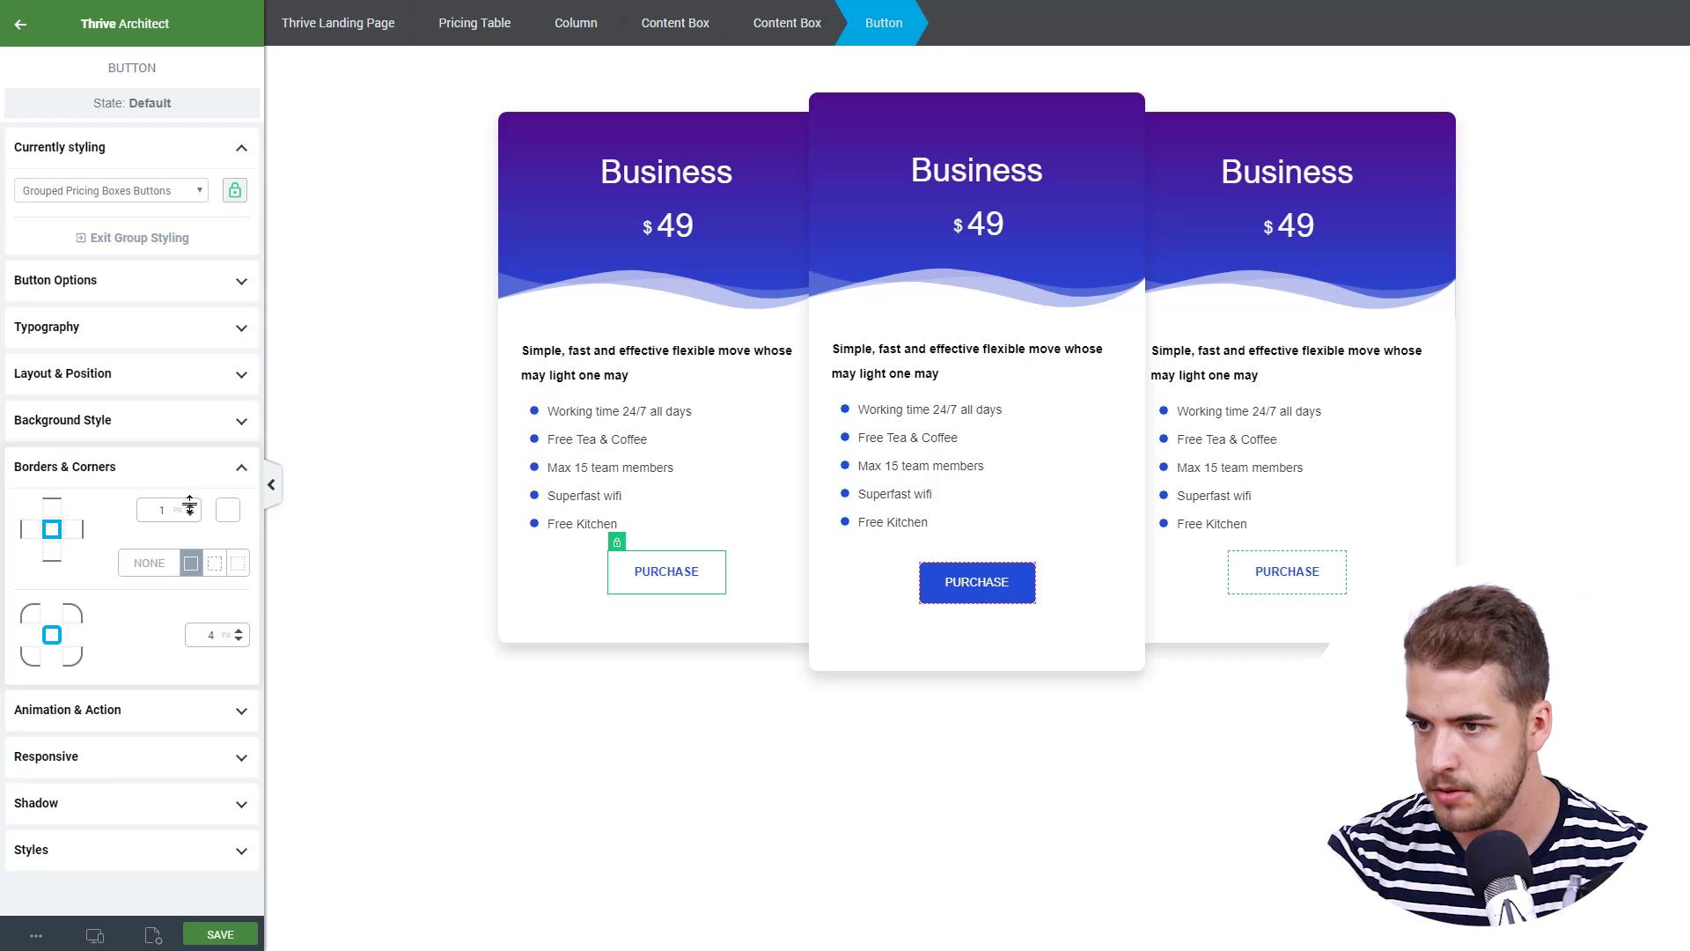
{"action": "left_click", "coordinate": [227, 511]}
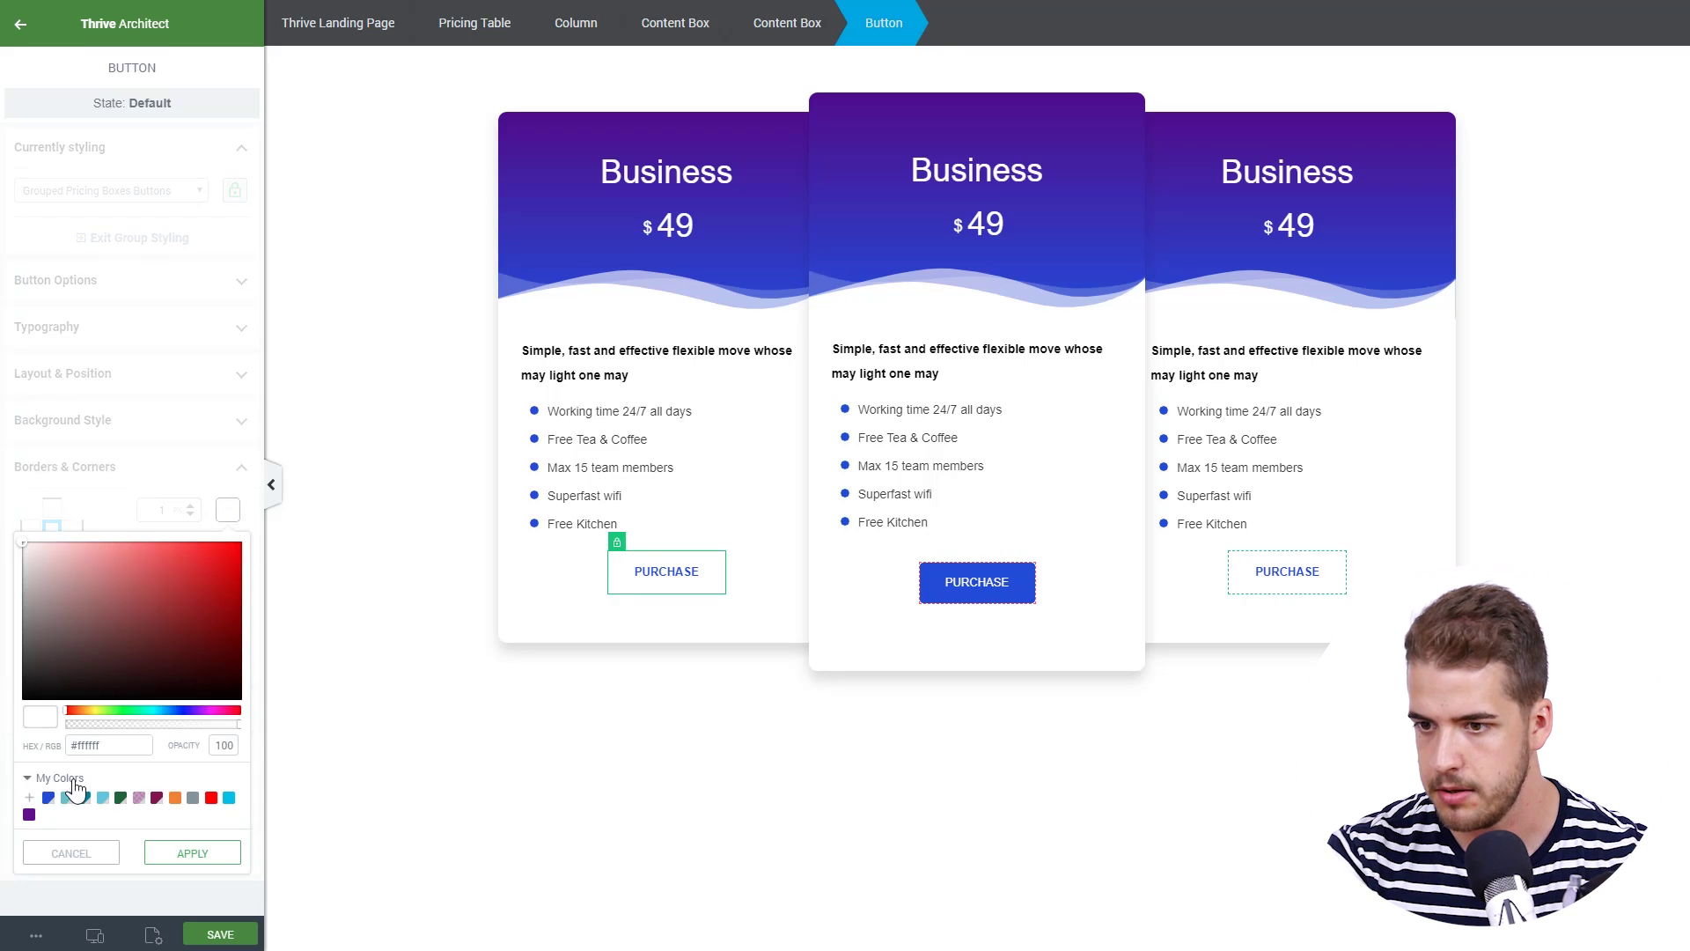
{"action": "left_click", "coordinate": [49, 803]}
{"action": "left_click", "coordinate": [194, 895]}
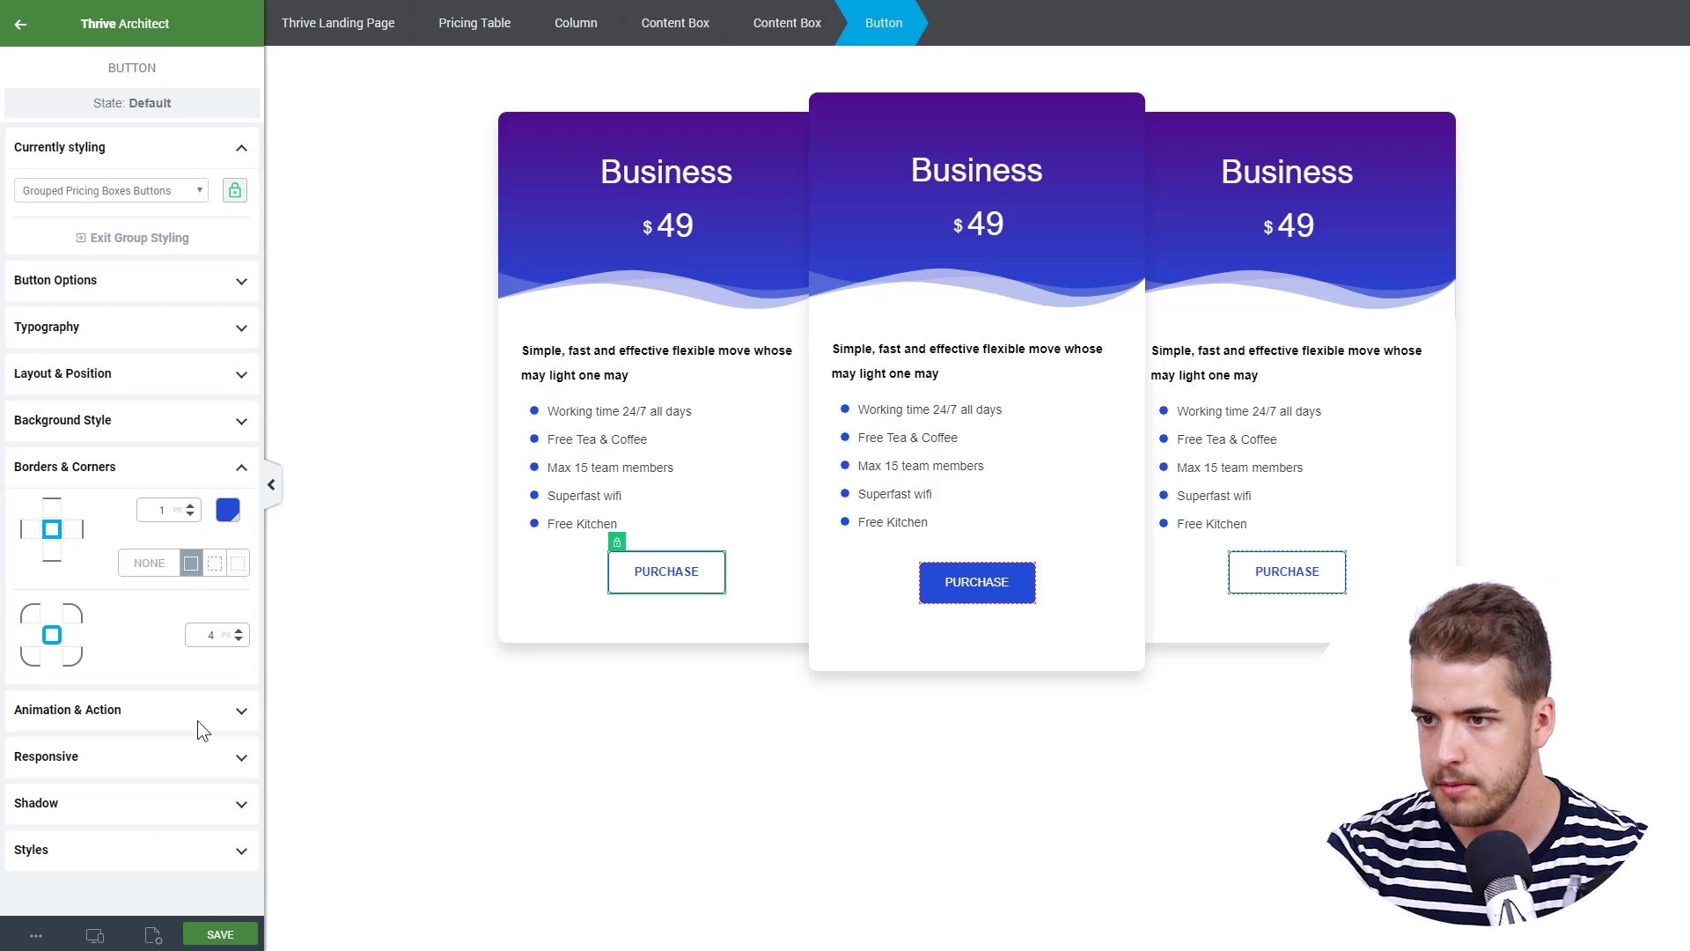
{"action": "left_click", "coordinate": [400, 799]}
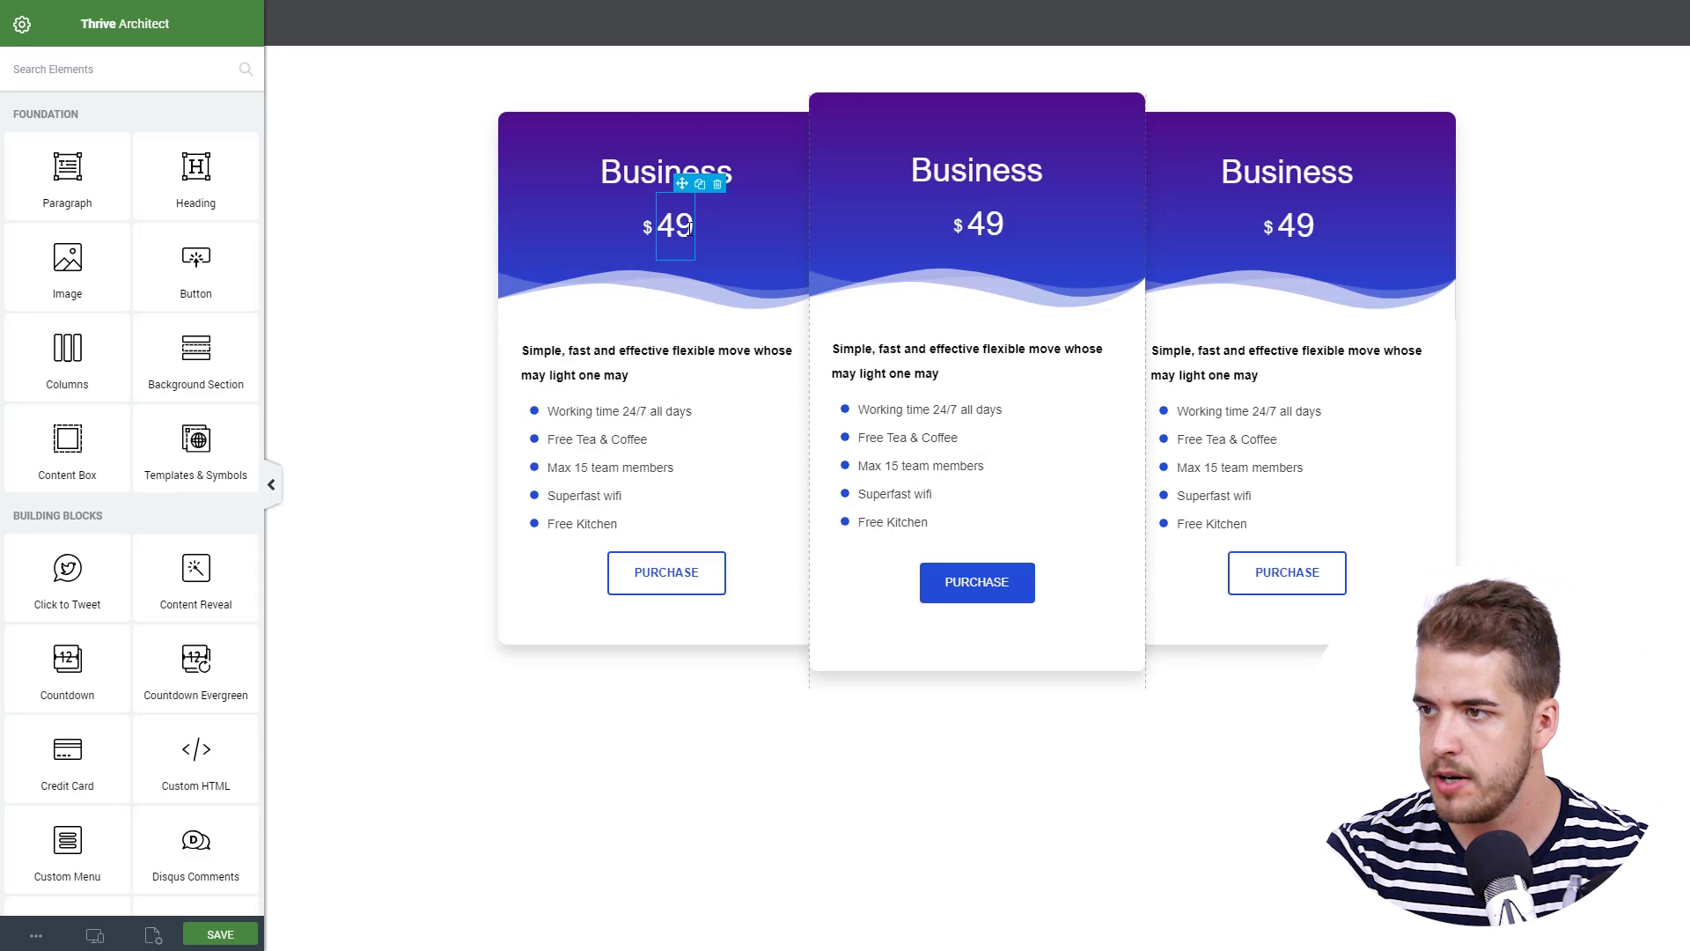
Change the left pricing box's price to 26.
{"action": "left_click", "coordinate": [668, 227]}
{"action": "key", "text": "BackSpace"}
{"action": "key", "text": "BackSpace"}
{"action": "type", "text": "26"}
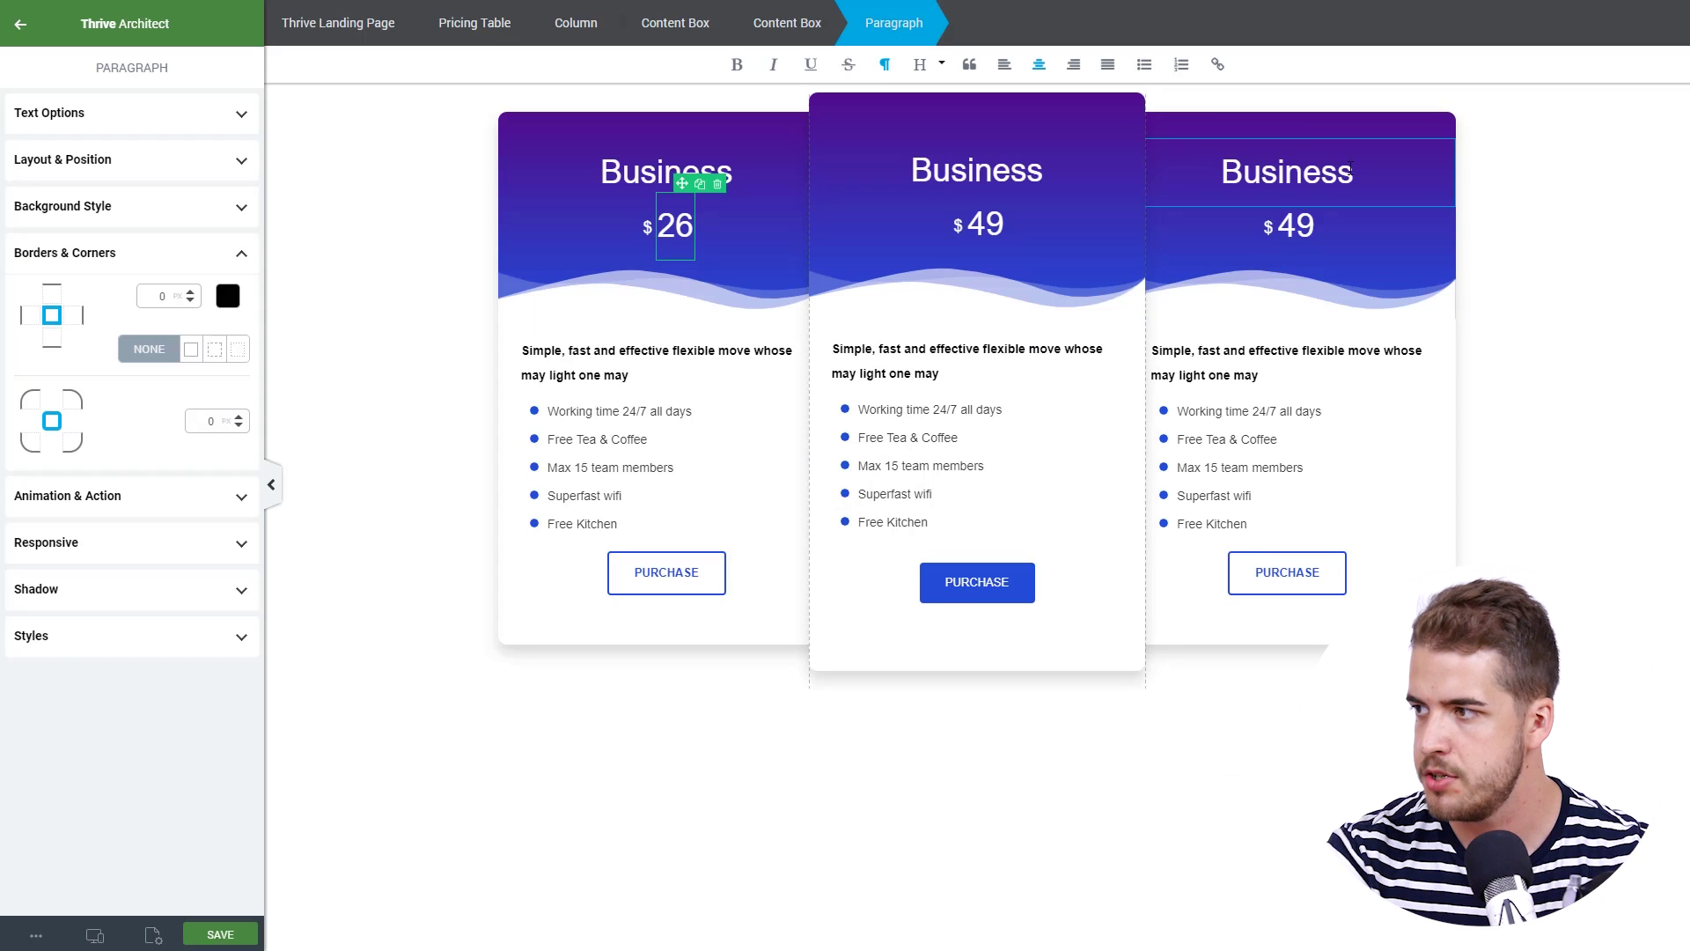
Retitle the right pricing box "Premium" and change its price to 73.
{"action": "left_click_drag", "start_coordinate": [1360, 172], "coordinate": [1194, 177]}
{"action": "type", "text": "Premium"}
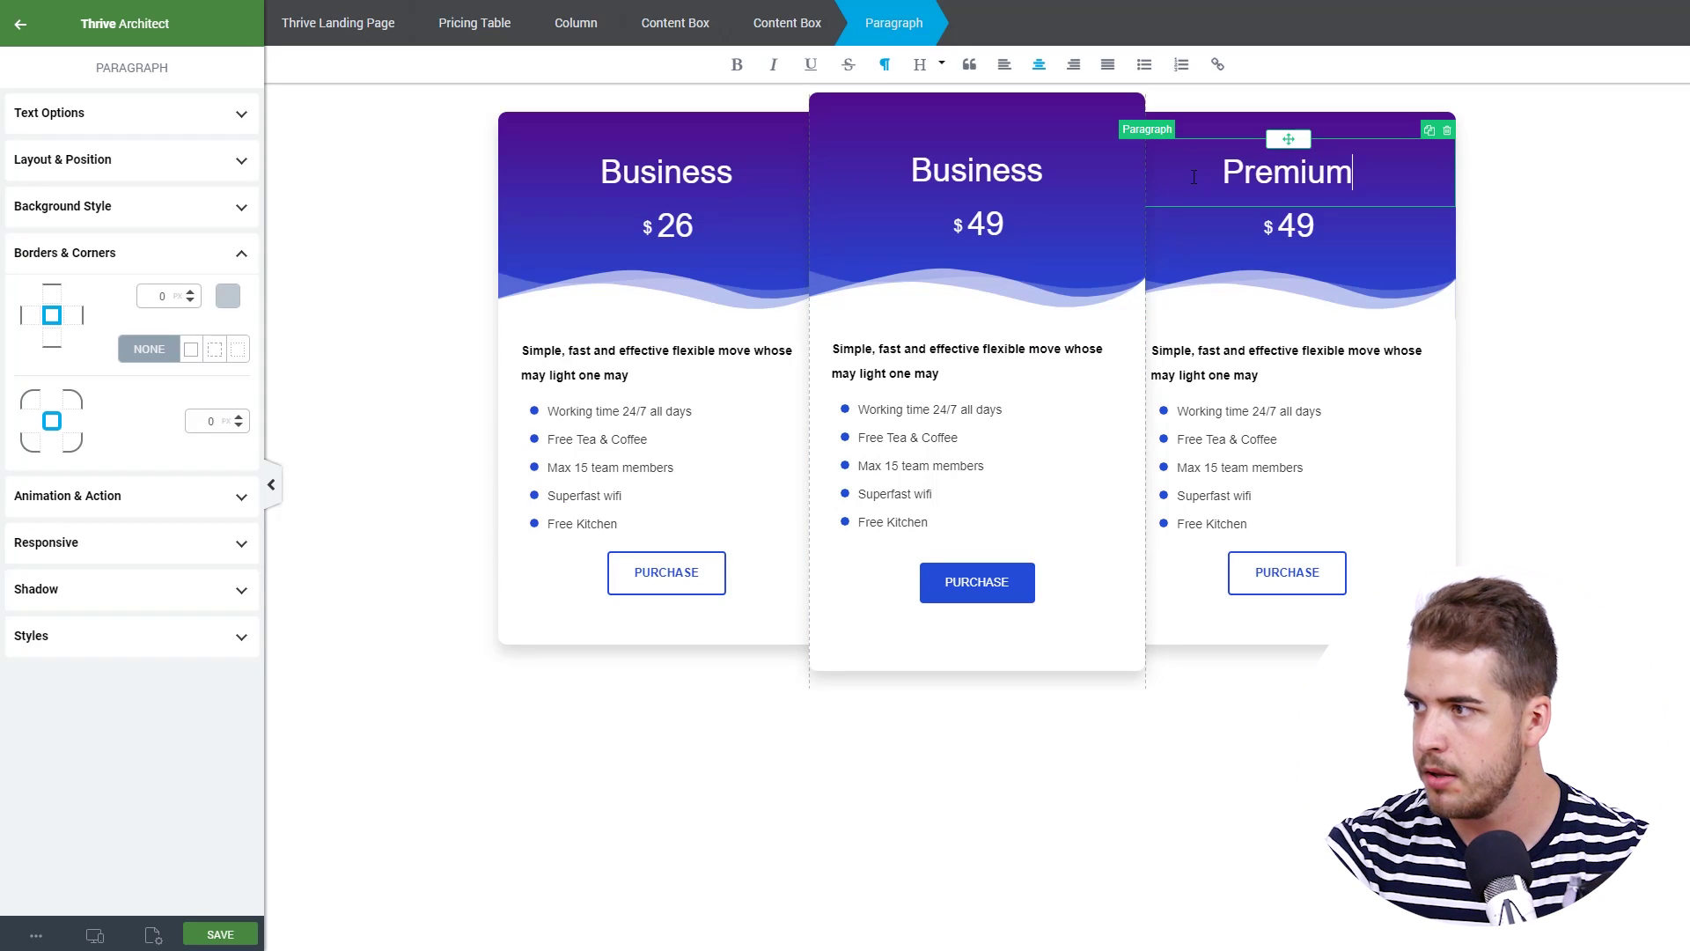
{"action": "left_click", "coordinate": [1296, 225]}
{"action": "left_click_drag", "start_coordinate": [1316, 226], "coordinate": [1283, 225]}
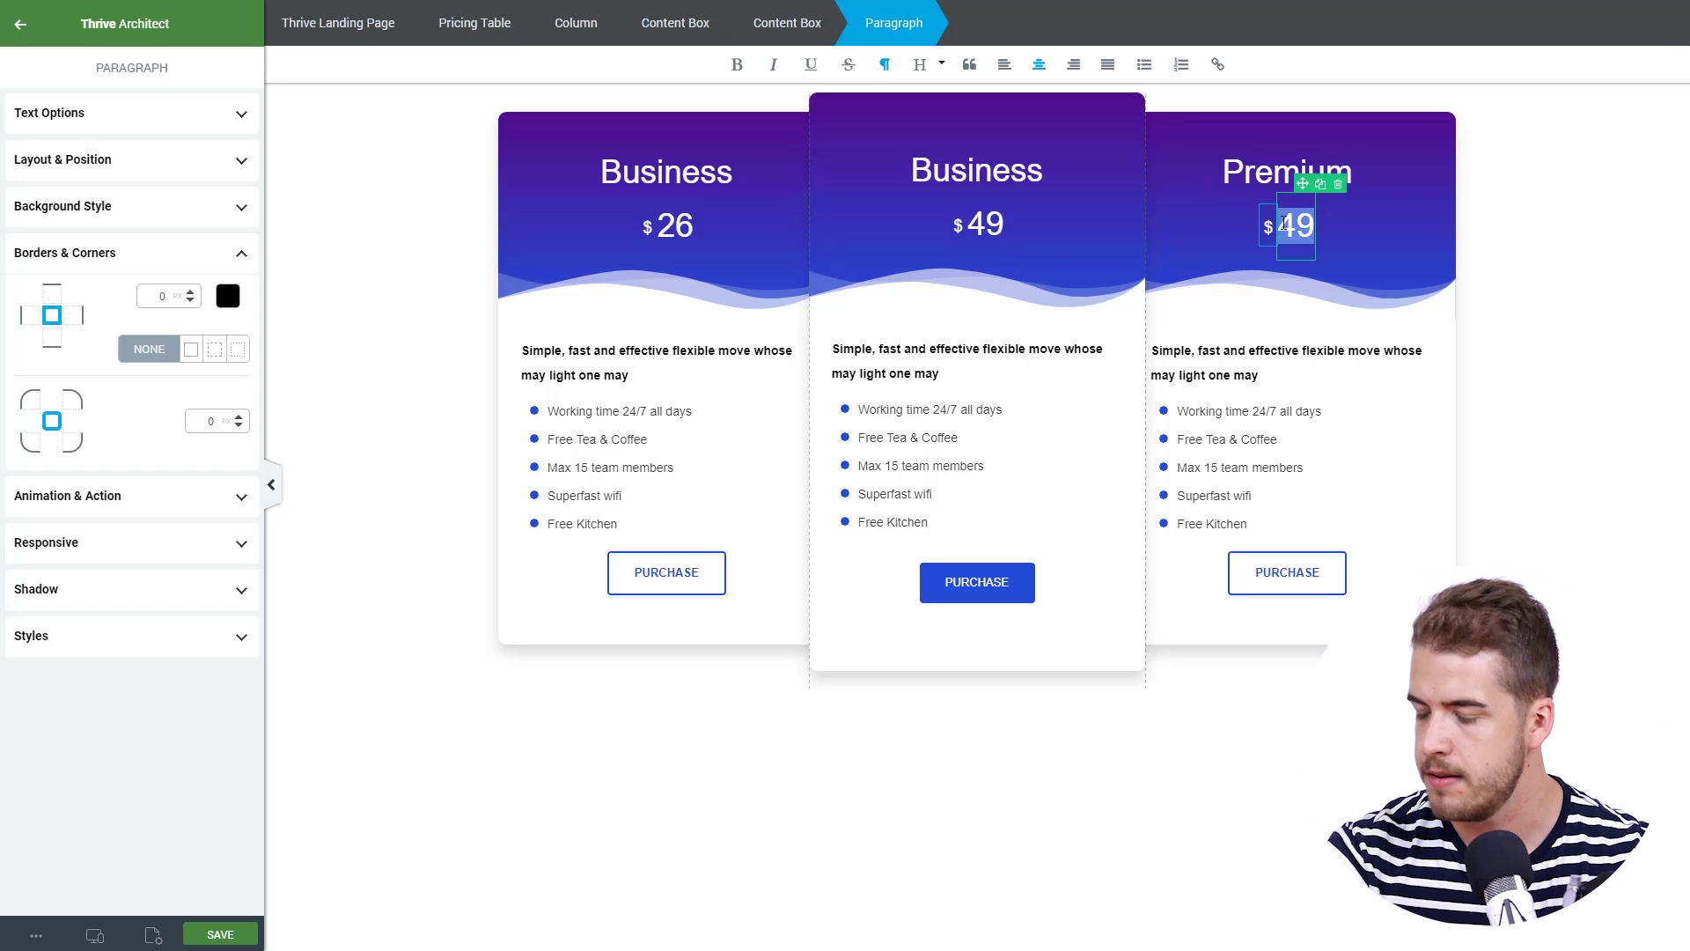
{"action": "type", "text": "73"}
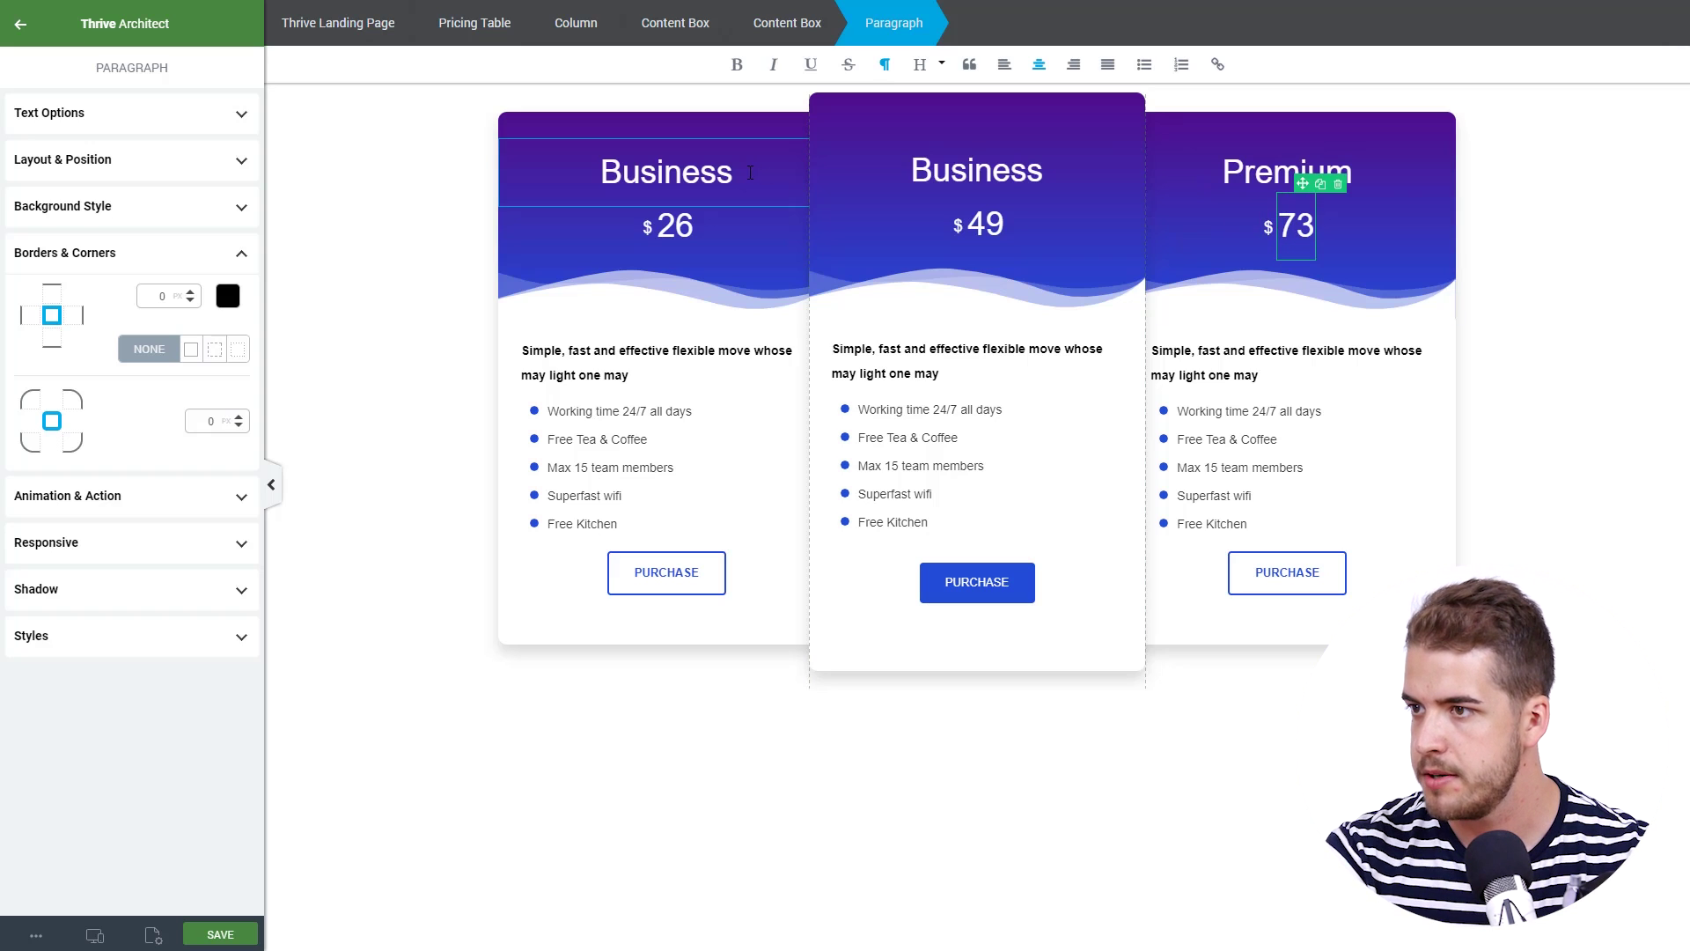
Reduce the font size of the left box's "Business" title and the right box's "Premium" title by the same amount.
{"action": "left_click", "coordinate": [733, 171]}
{"action": "left_click", "coordinate": [97, 113]}
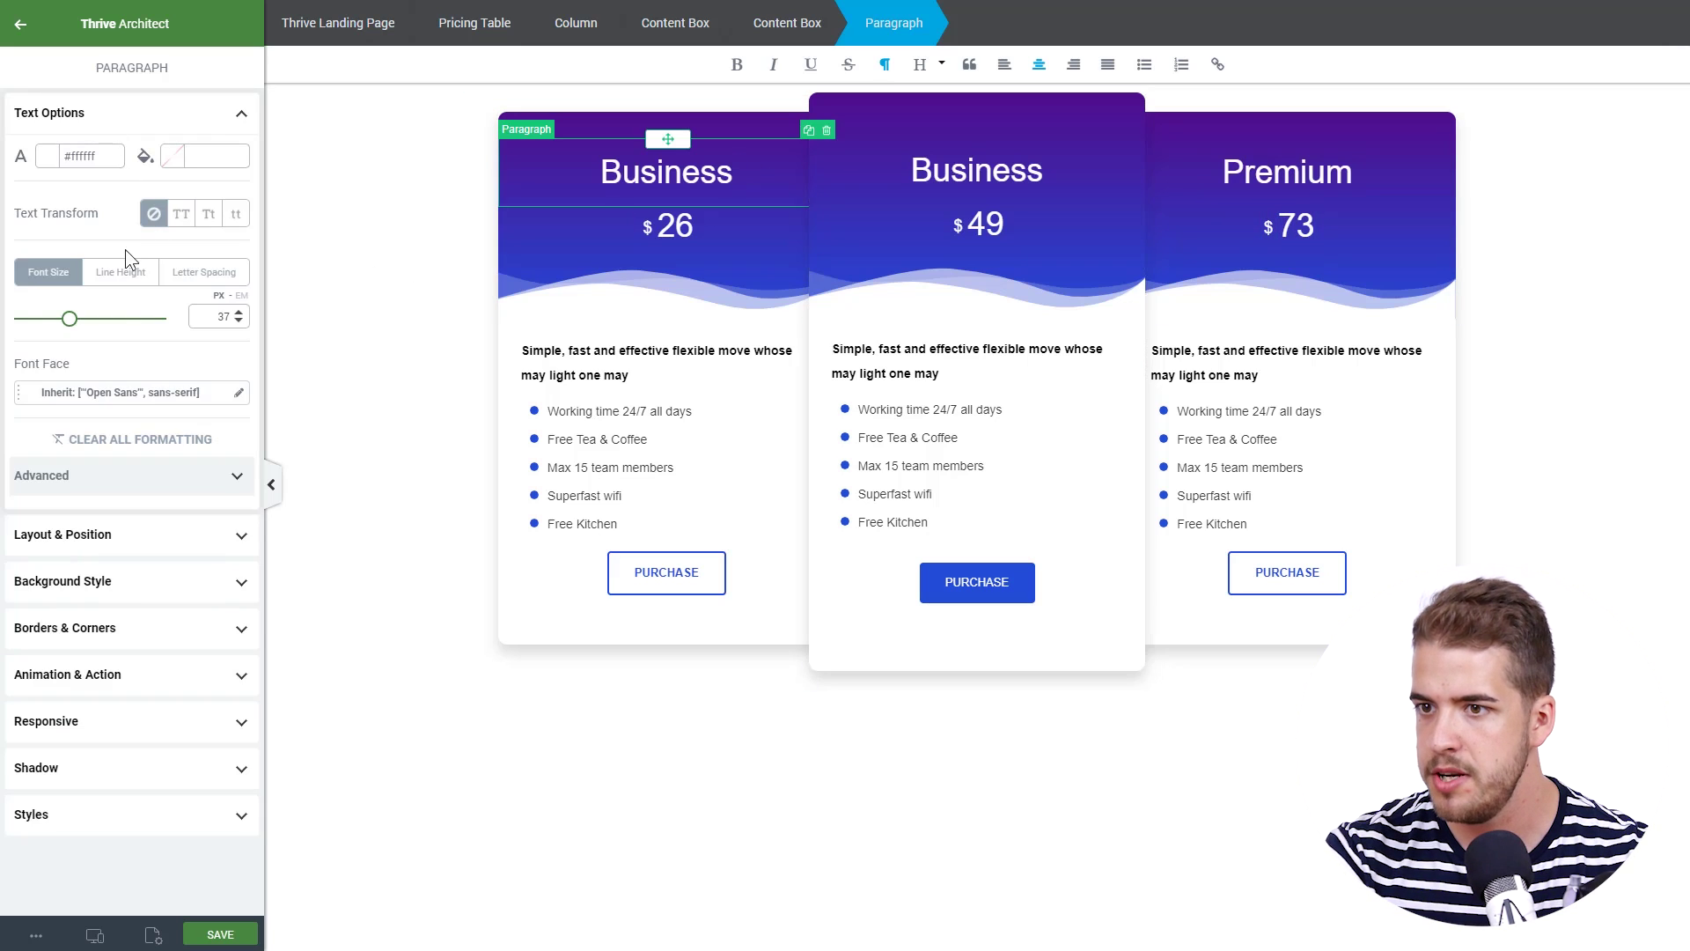
{"action": "left_click_drag", "start_coordinate": [237, 318], "coordinate": [239, 319]}
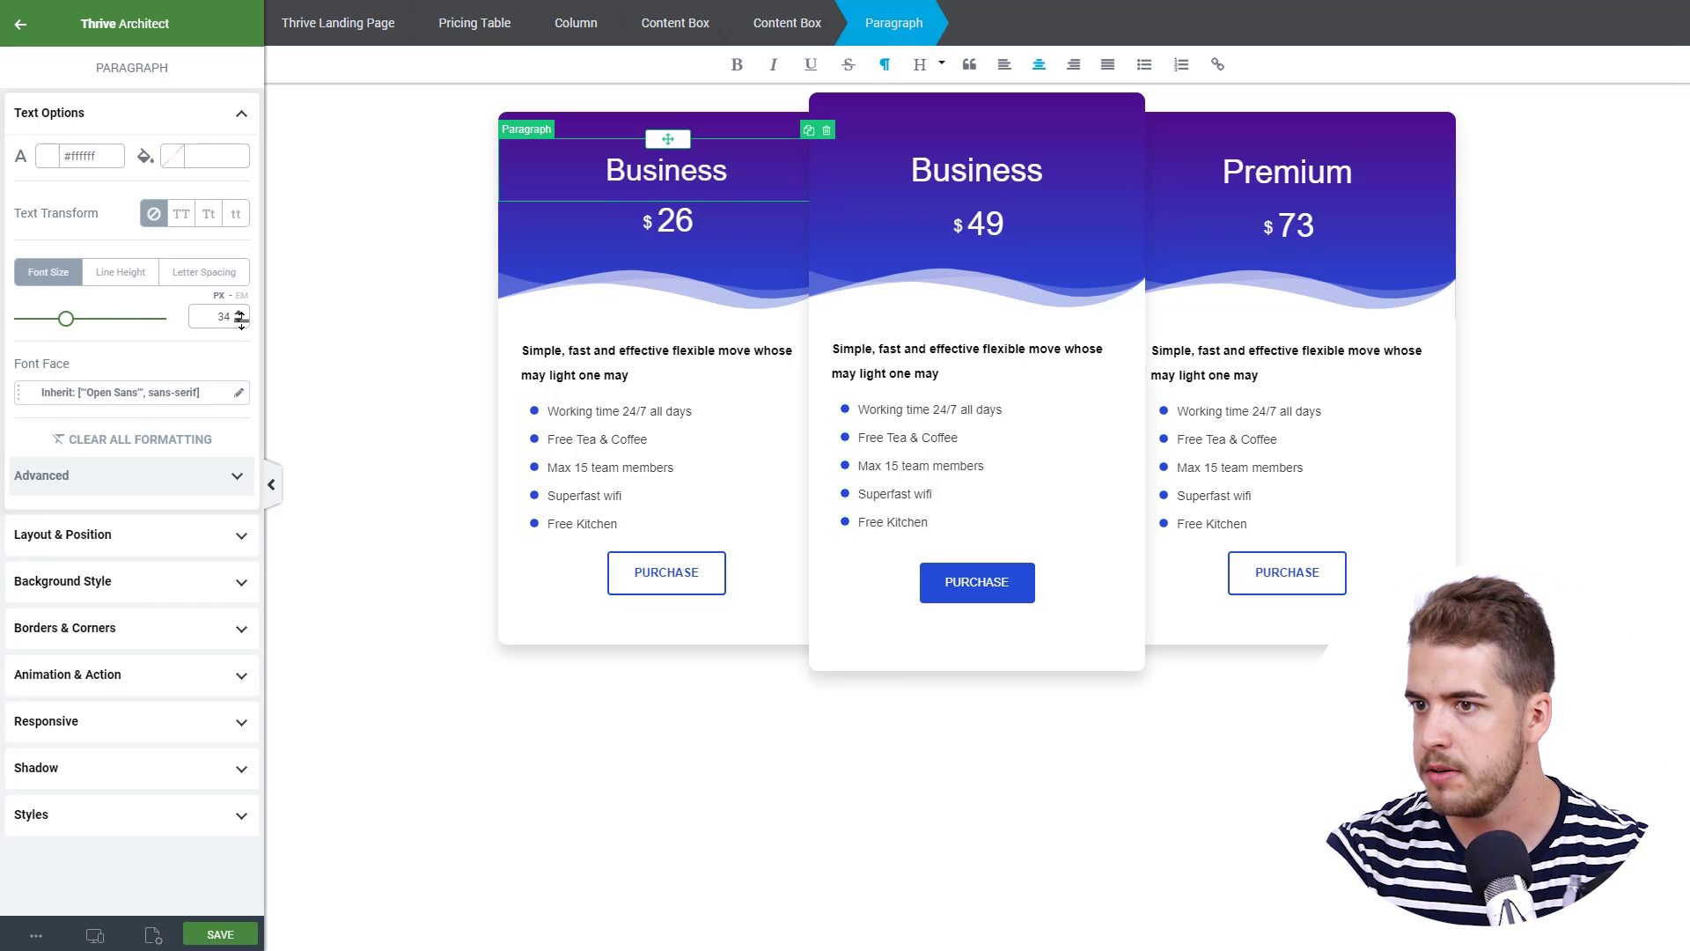
{"action": "left_click", "coordinate": [1287, 171]}
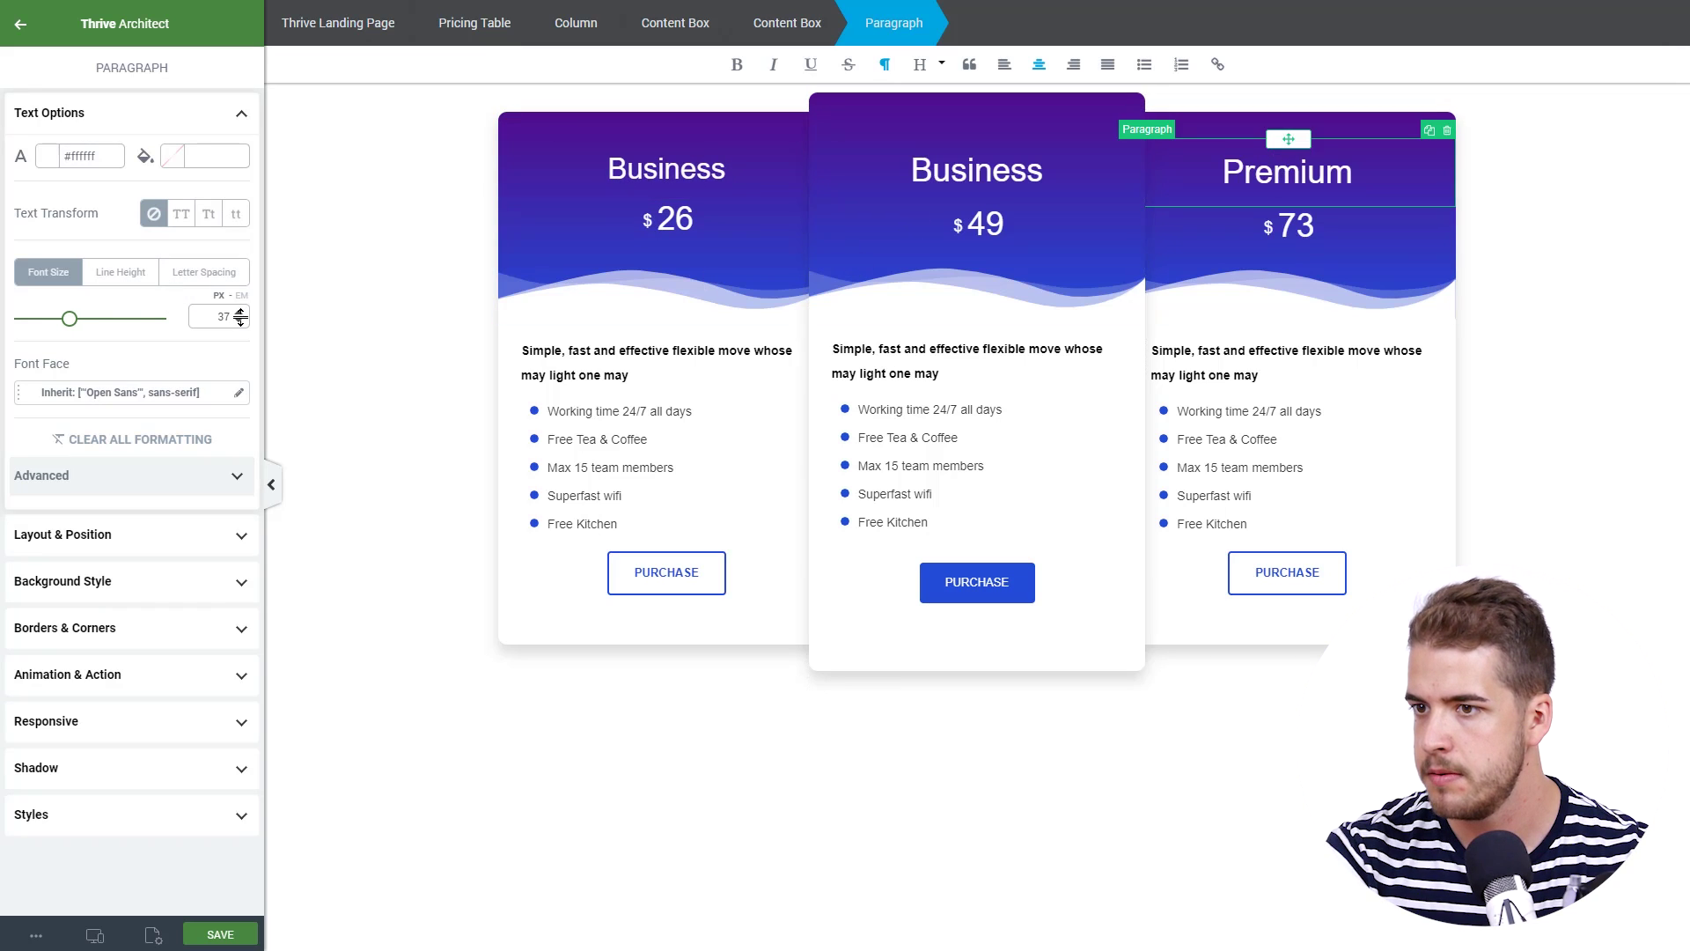
{"action": "left_click_drag", "start_coordinate": [240, 316], "coordinate": [257, 319]}
{"action": "left_click", "coordinate": [371, 379]}
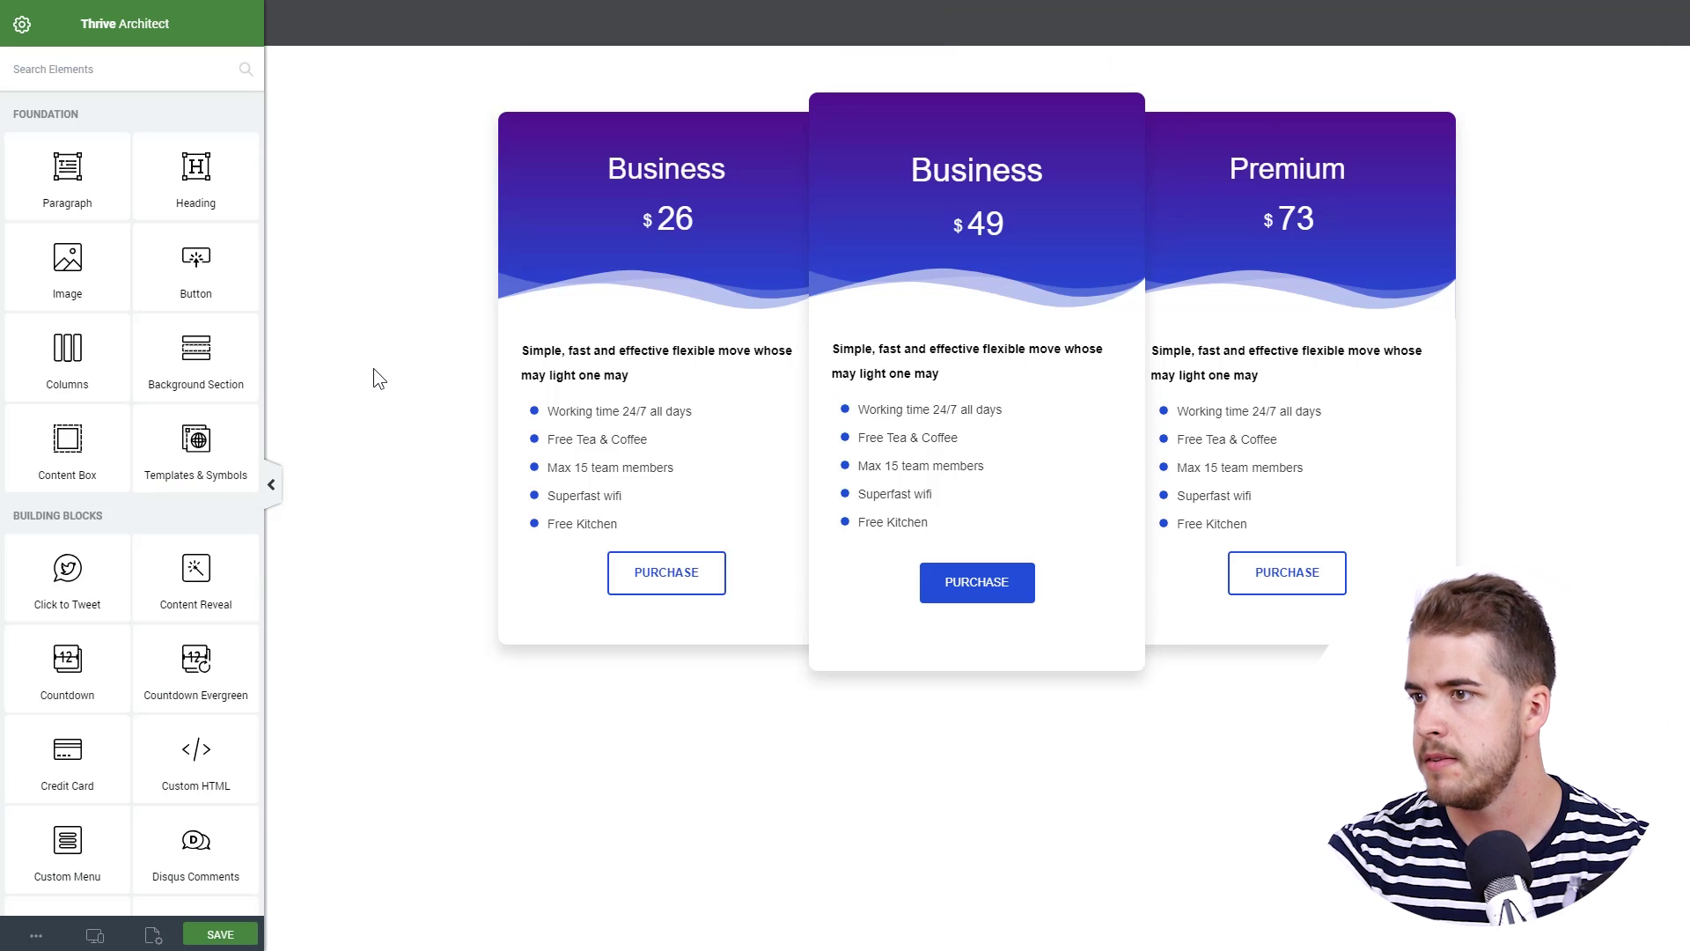
Try larger font sizes of 38 and 39 px on the middle box's "Business" title.
{"action": "left_click", "coordinate": [977, 171]}
{"action": "left_click", "coordinate": [238, 311]}
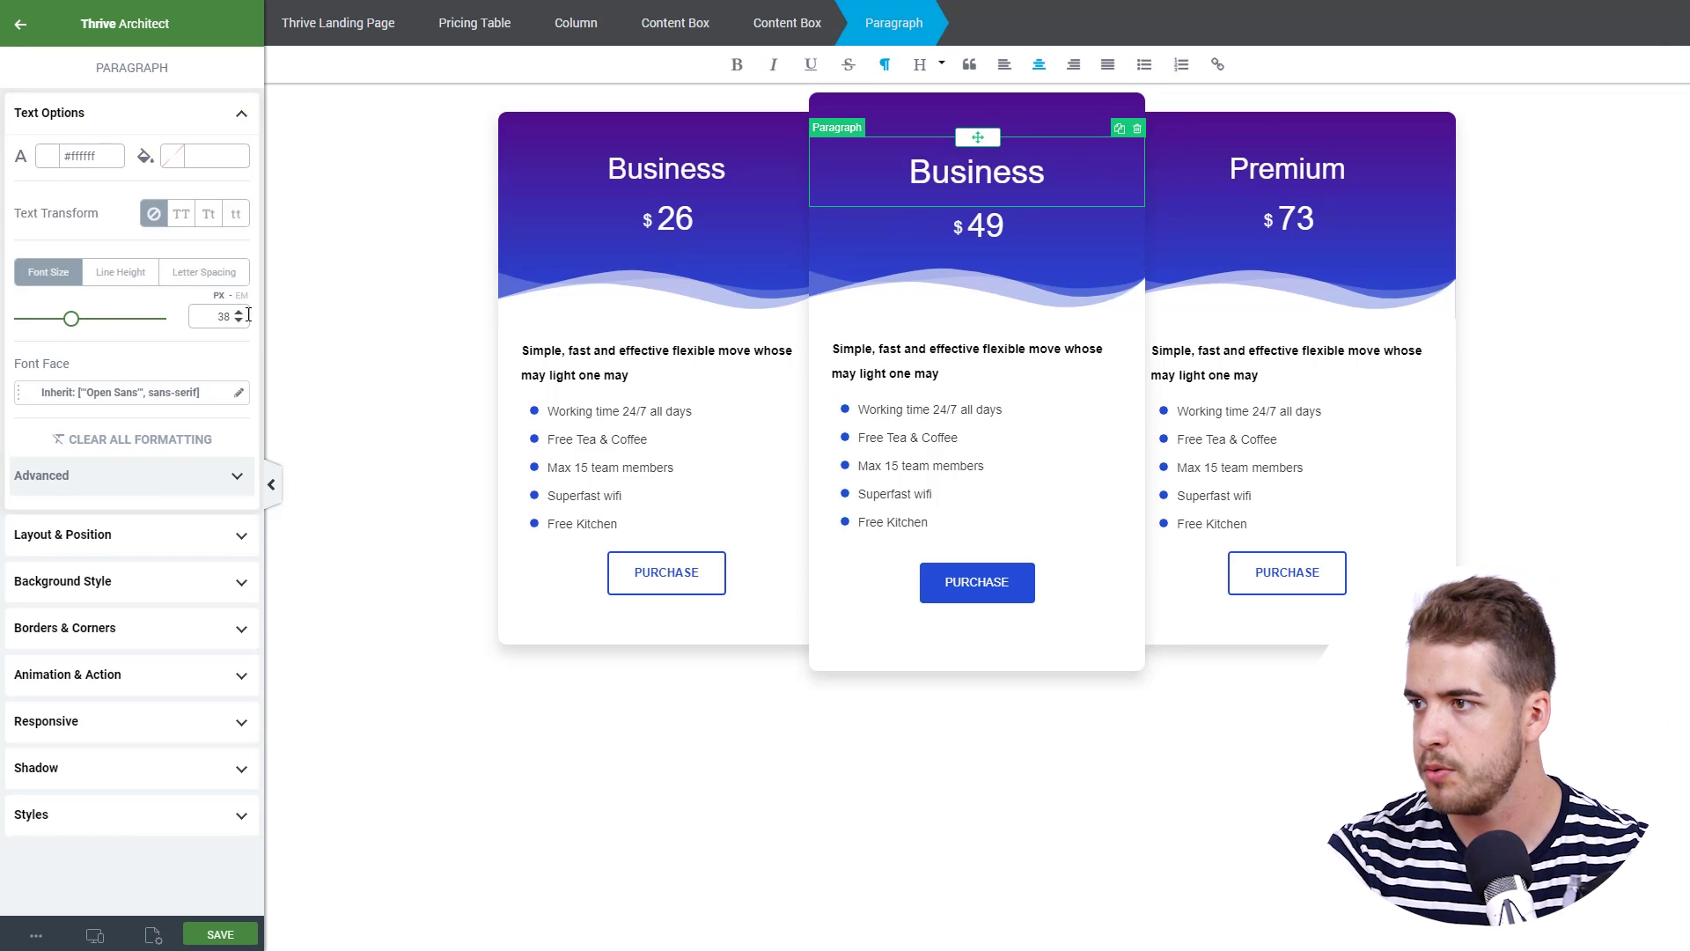
{"action": "left_click", "coordinate": [334, 345]}
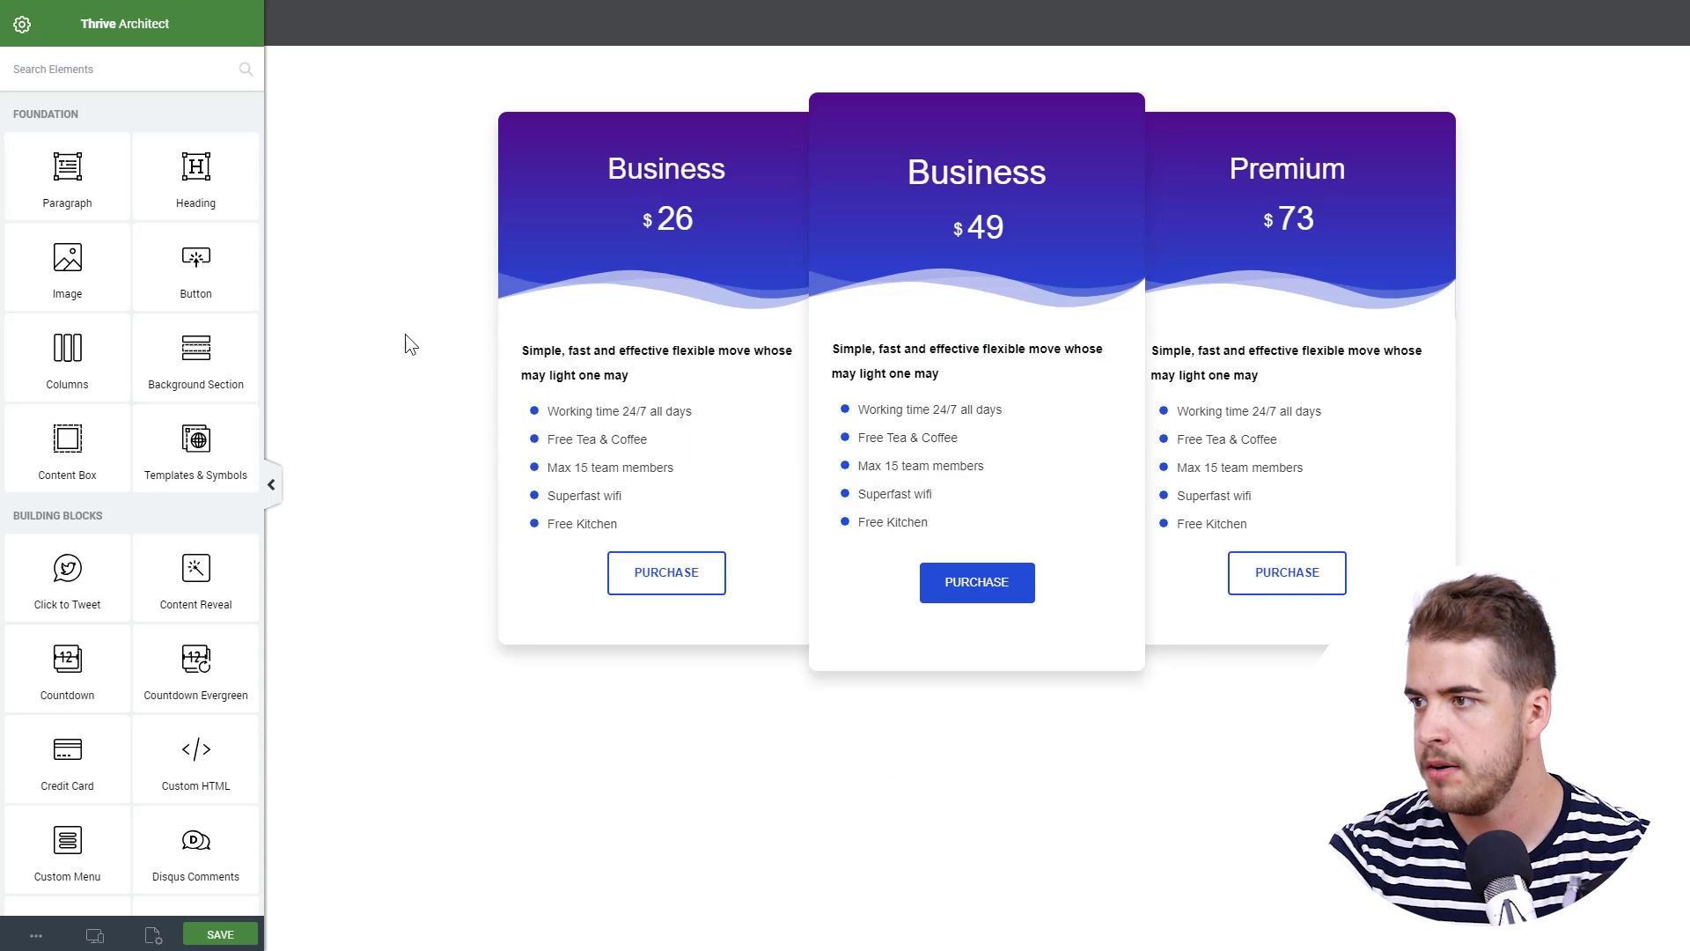
{"action": "left_click", "coordinate": [977, 171]}
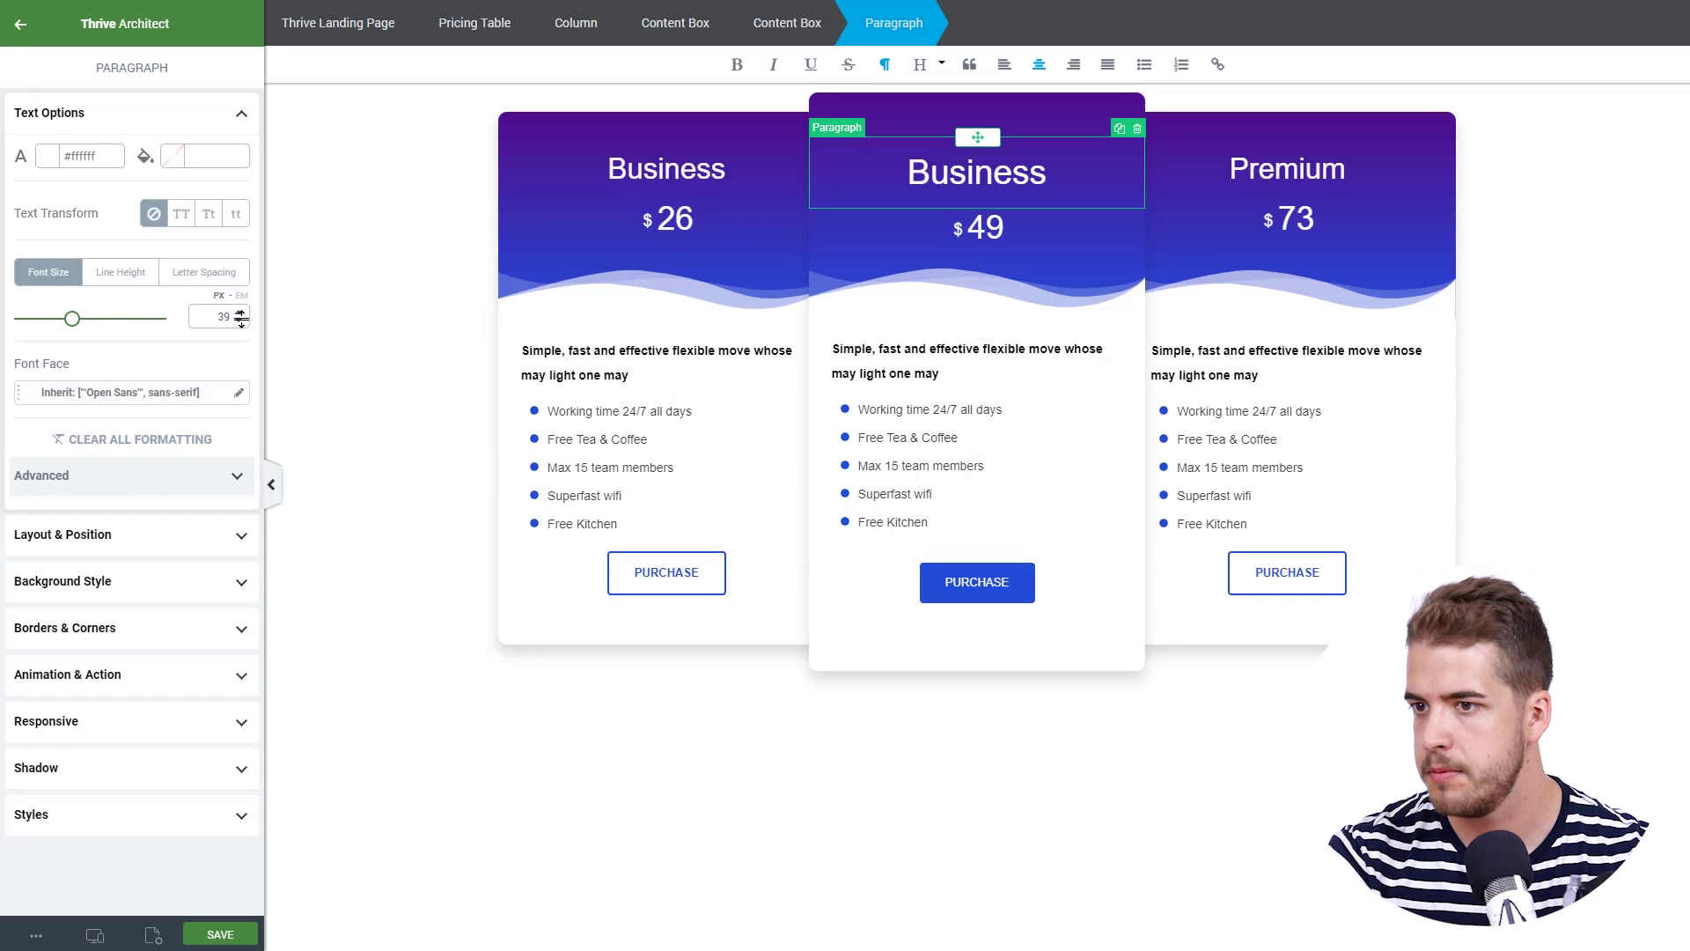
{"action": "left_click", "coordinate": [414, 373]}
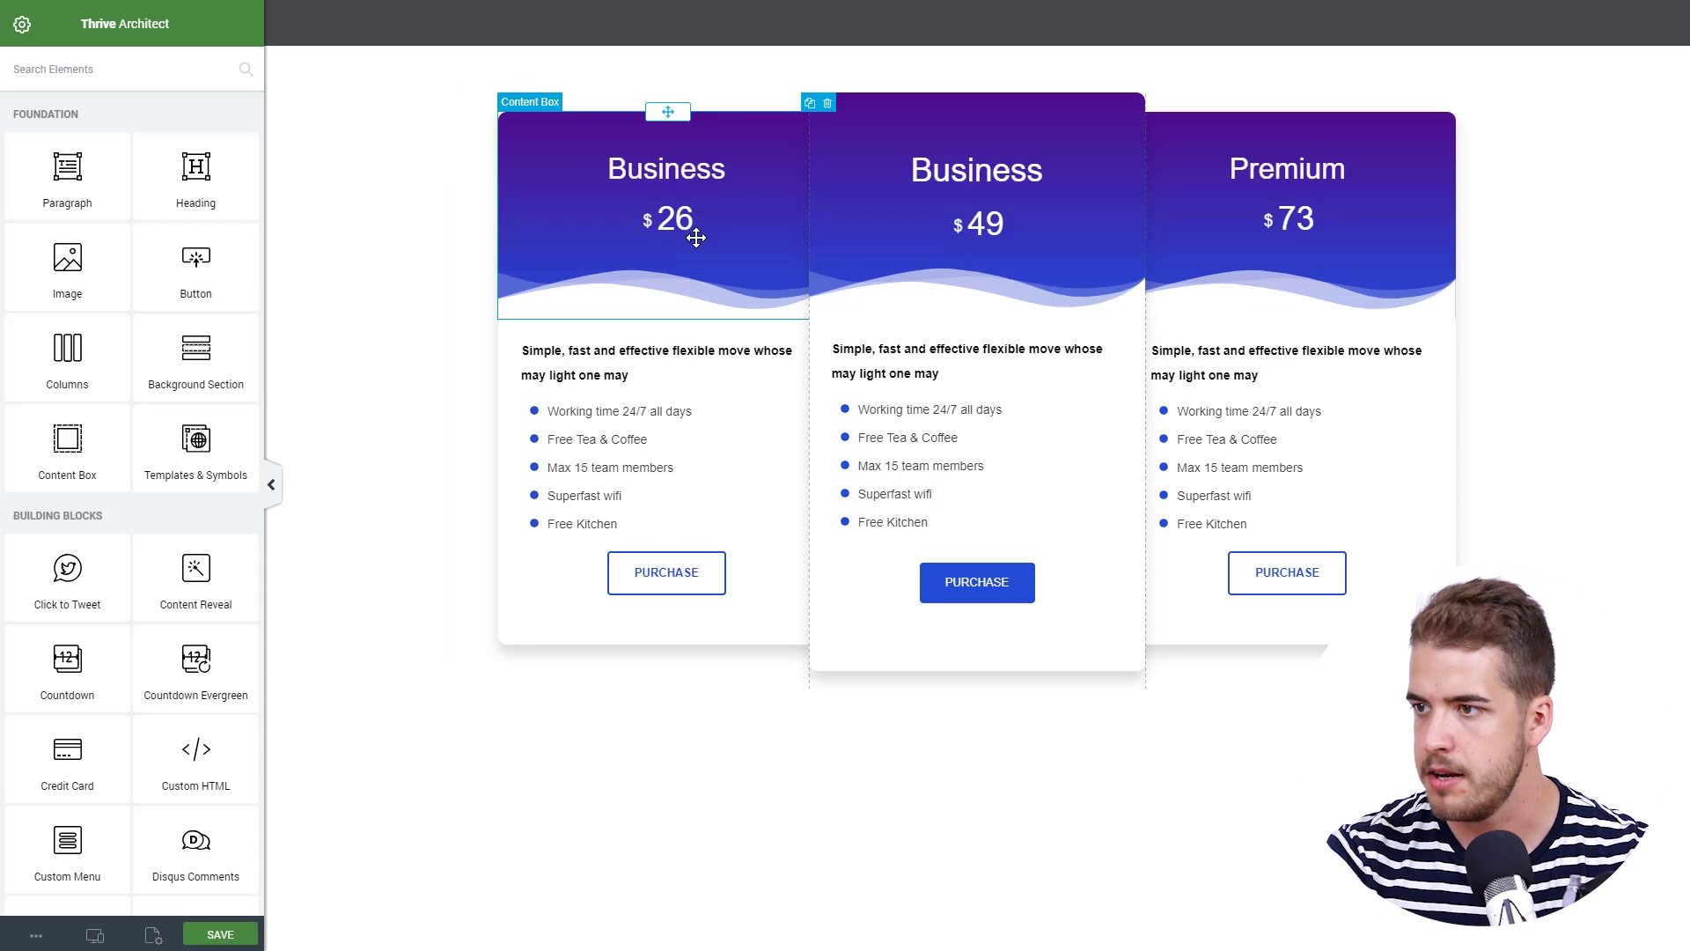
Widen the letter spacing of the 26, 49 and 73 prices, using 2 px for the middle box's 49.
{"action": "left_click", "coordinate": [677, 220]}
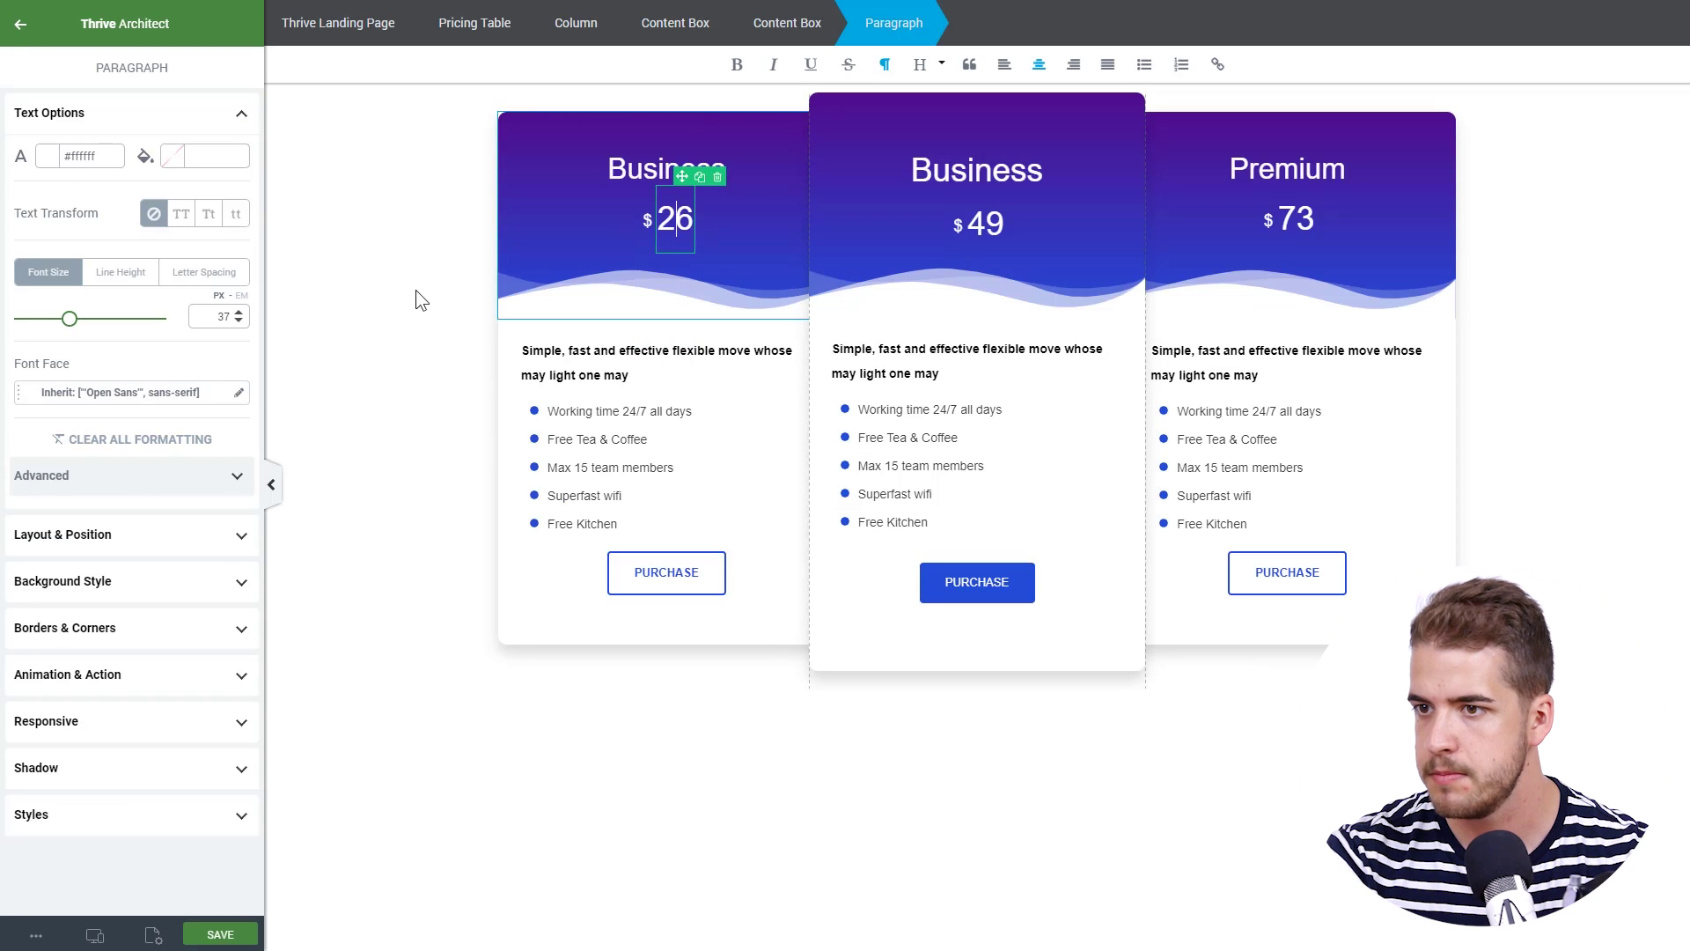
{"action": "left_click", "coordinate": [215, 273]}
{"action": "left_click", "coordinate": [241, 310]}
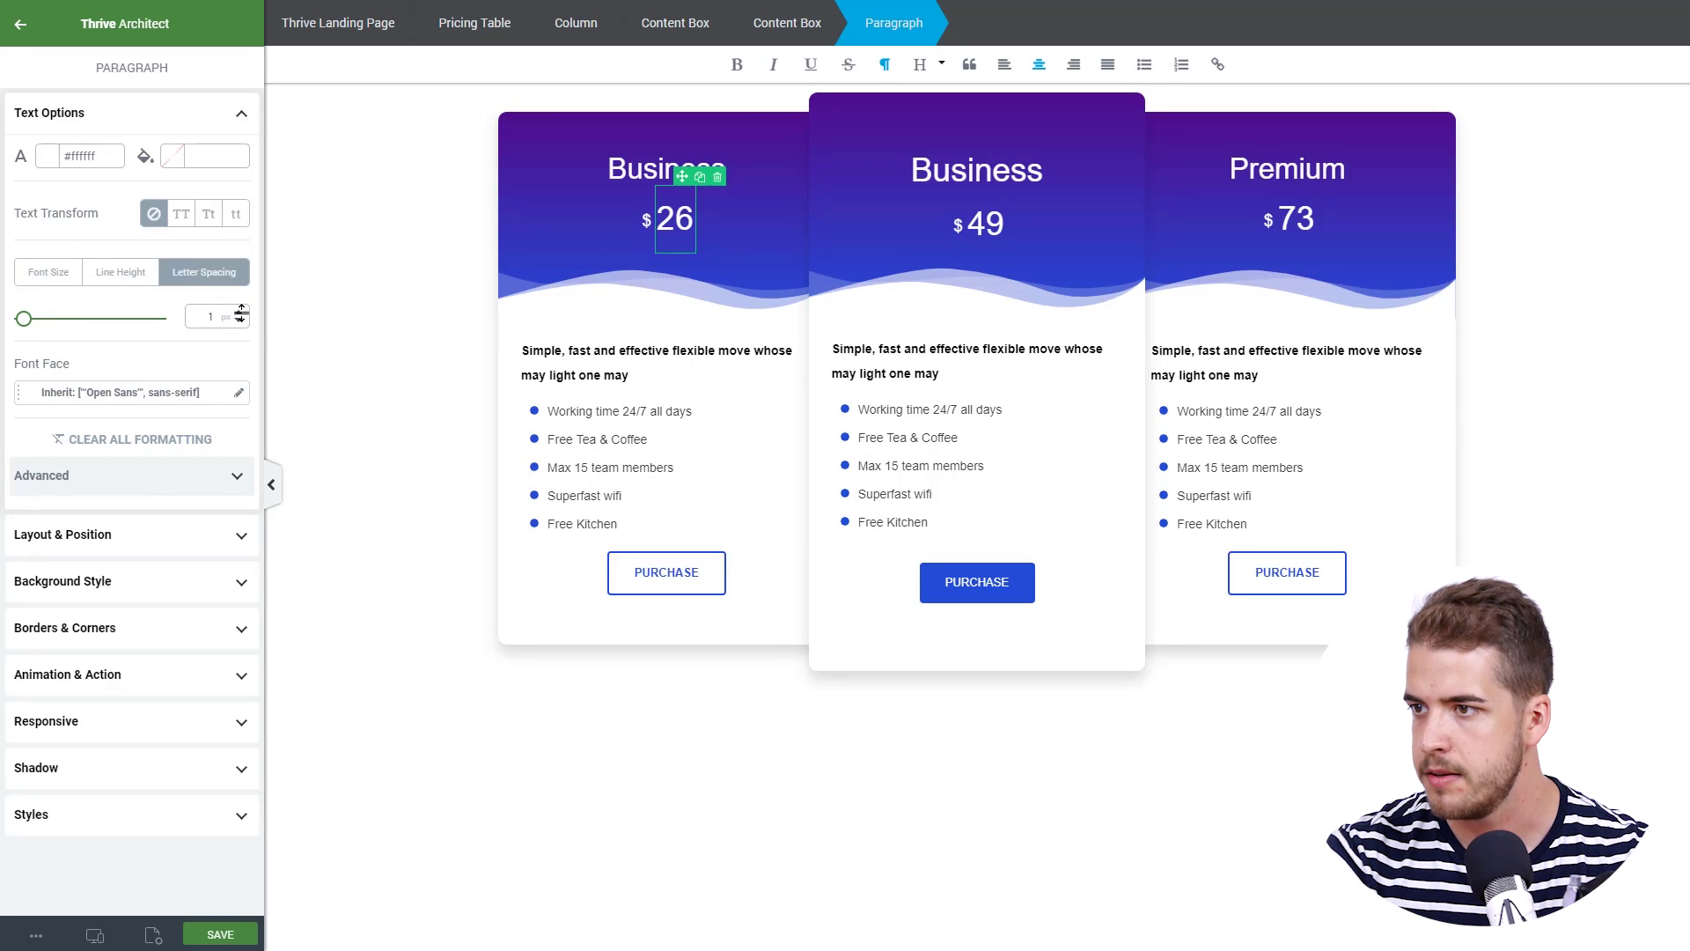
{"action": "left_click", "coordinate": [361, 339]}
{"action": "left_click", "coordinate": [986, 224]}
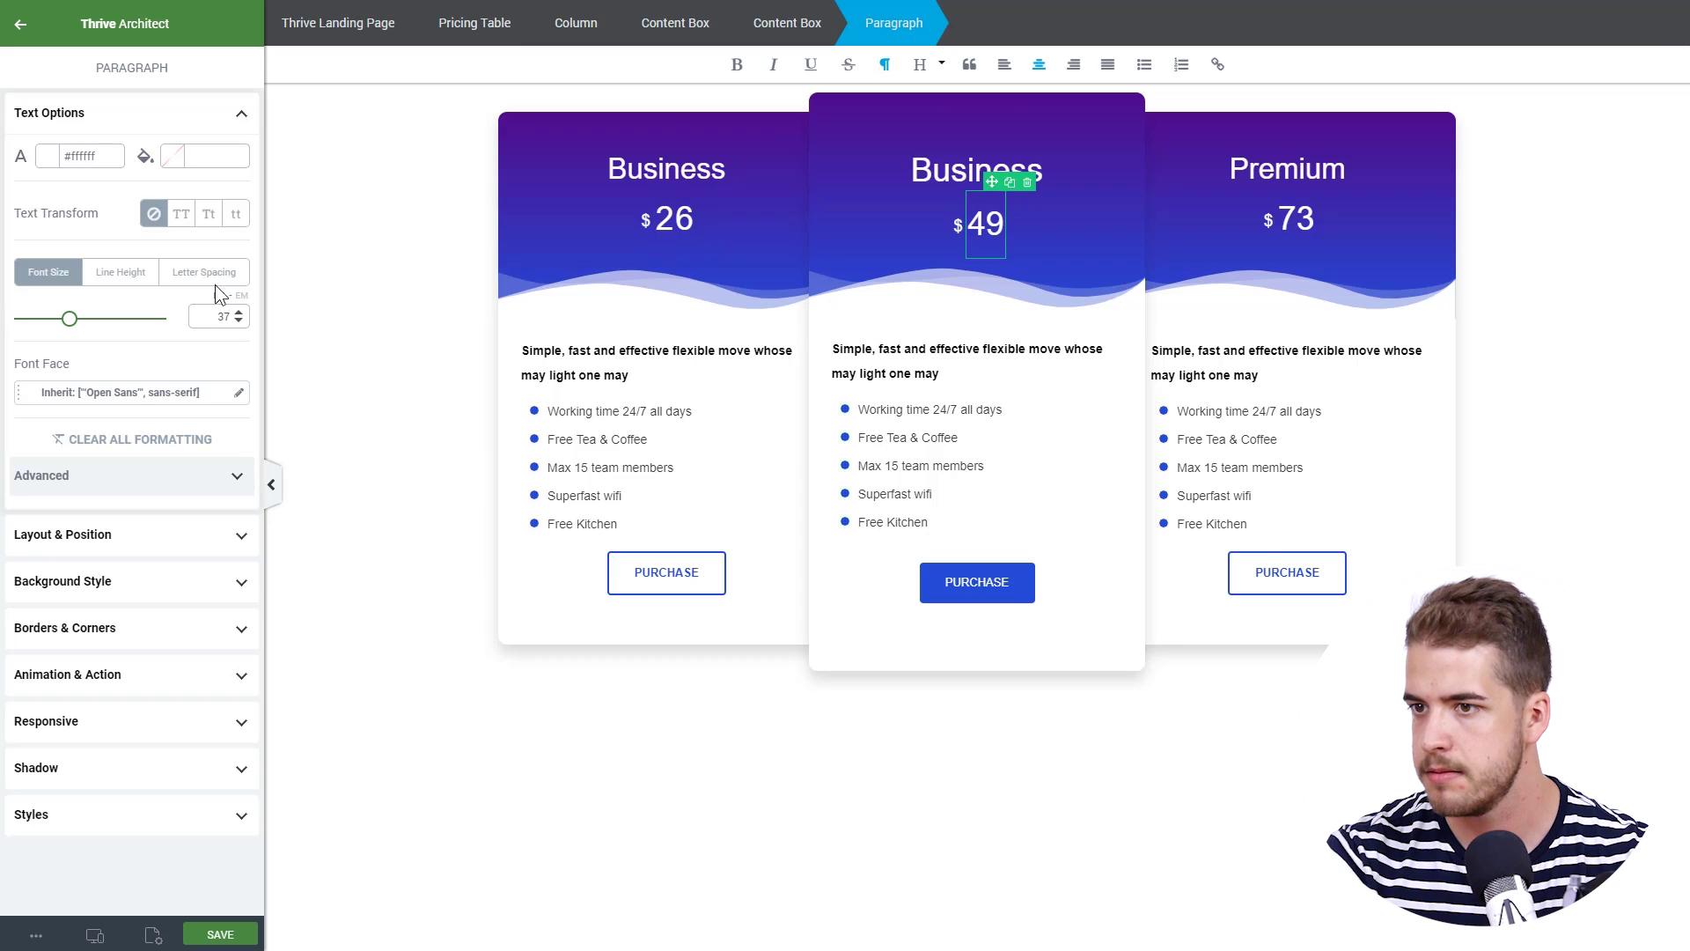
{"action": "left_click", "coordinate": [205, 272]}
{"action": "left_click", "coordinate": [239, 310]}
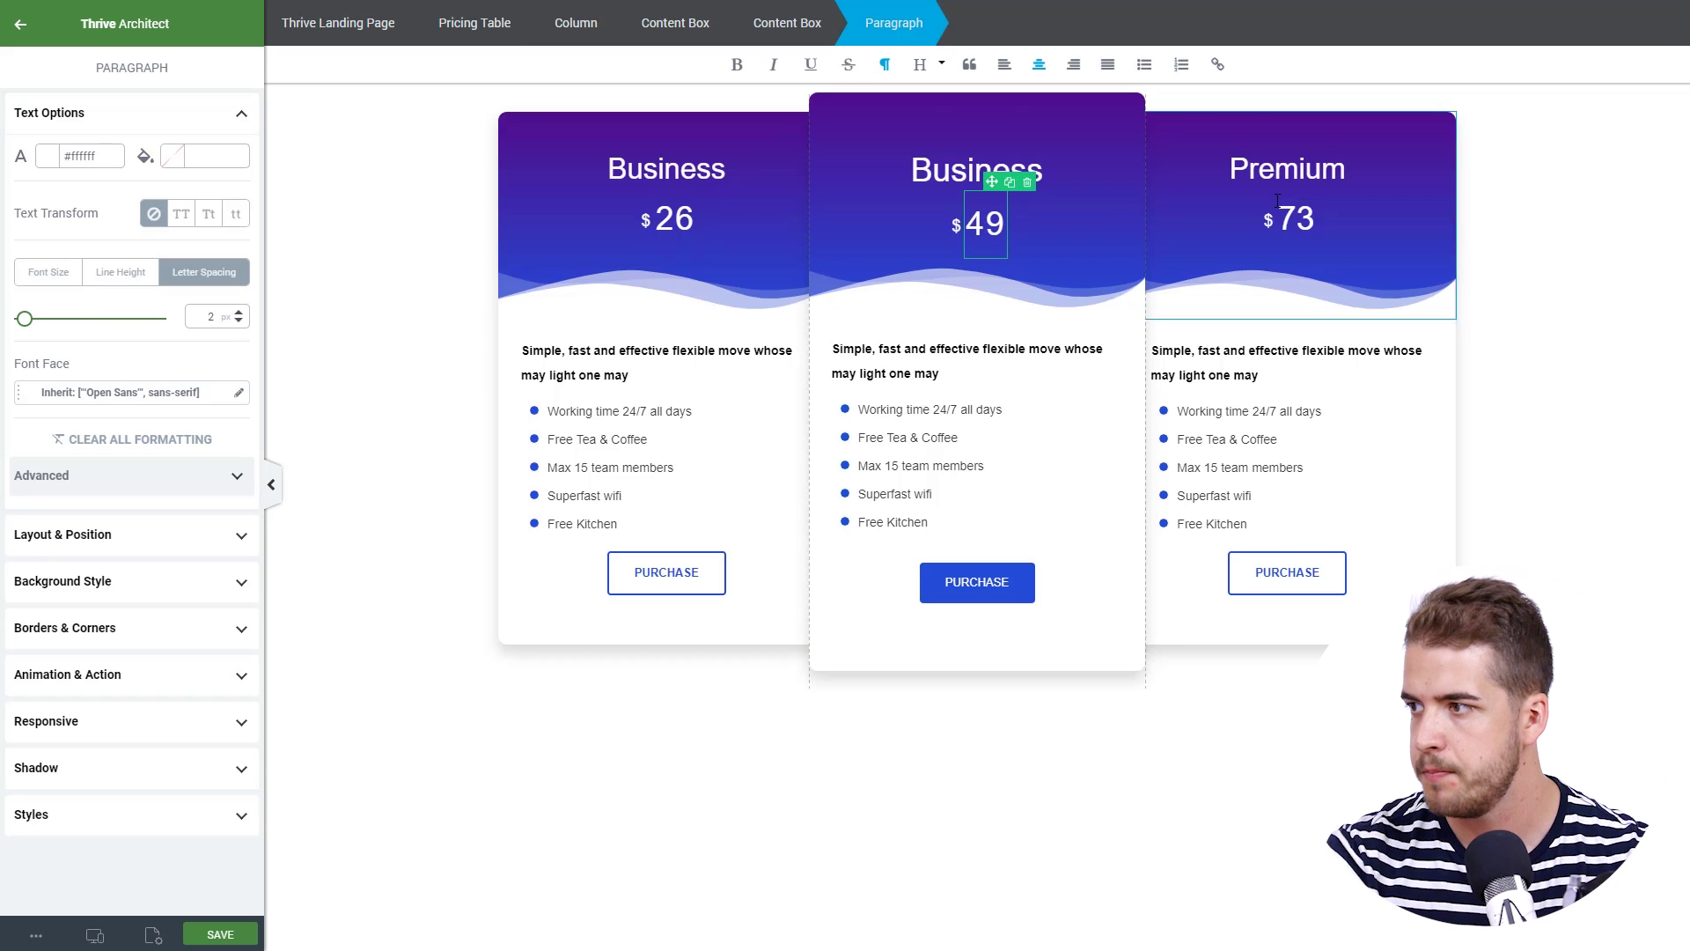
{"action": "left_click", "coordinate": [1296, 220]}
{"action": "left_click", "coordinate": [227, 273]}
{"action": "left_click", "coordinate": [240, 309]}
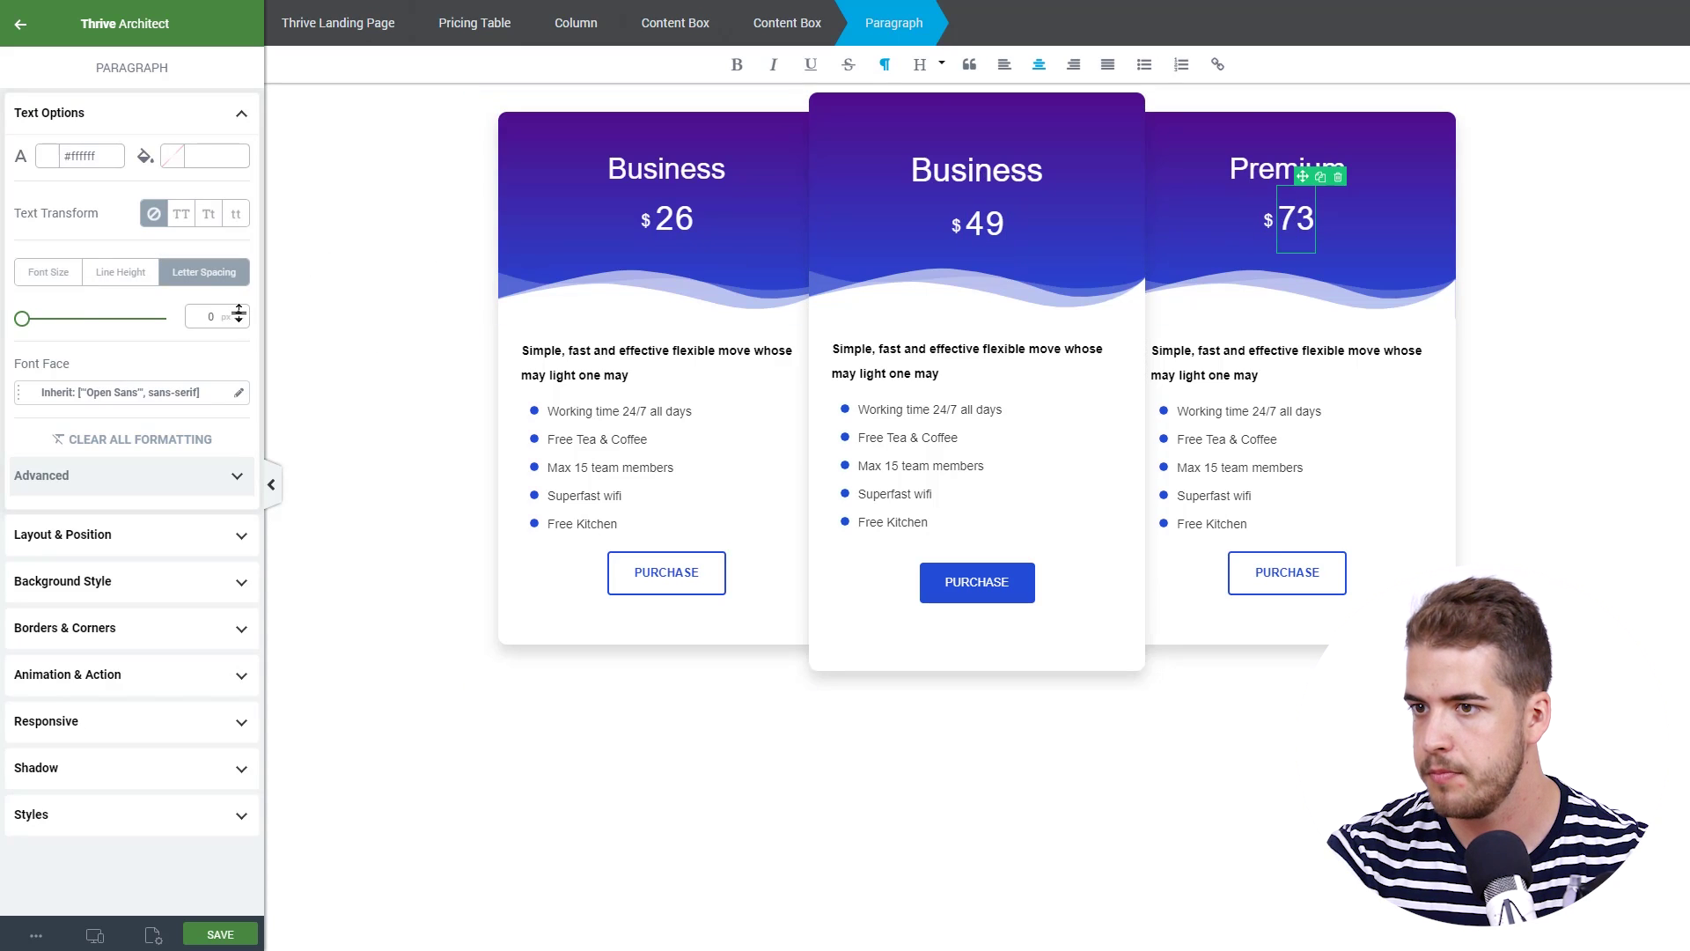
{"action": "left_click", "coordinate": [427, 429]}
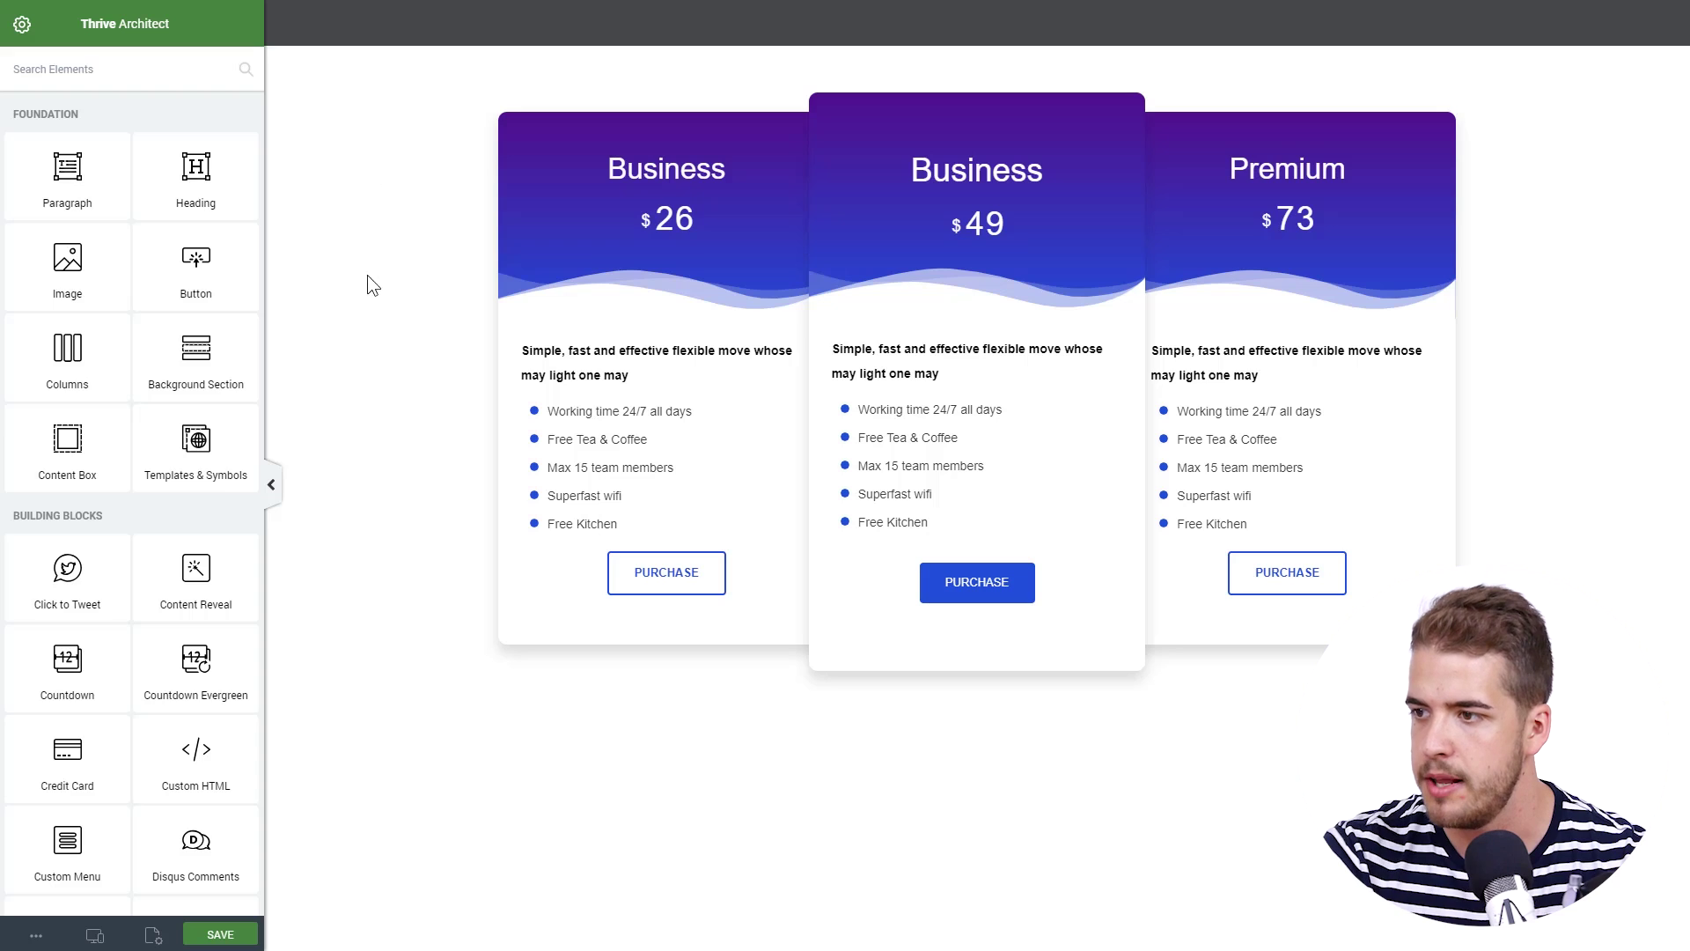
Narrow the bold description paragraph in the left pricing box to a max width of 292 px.
{"action": "left_click", "coordinate": [577, 347]}
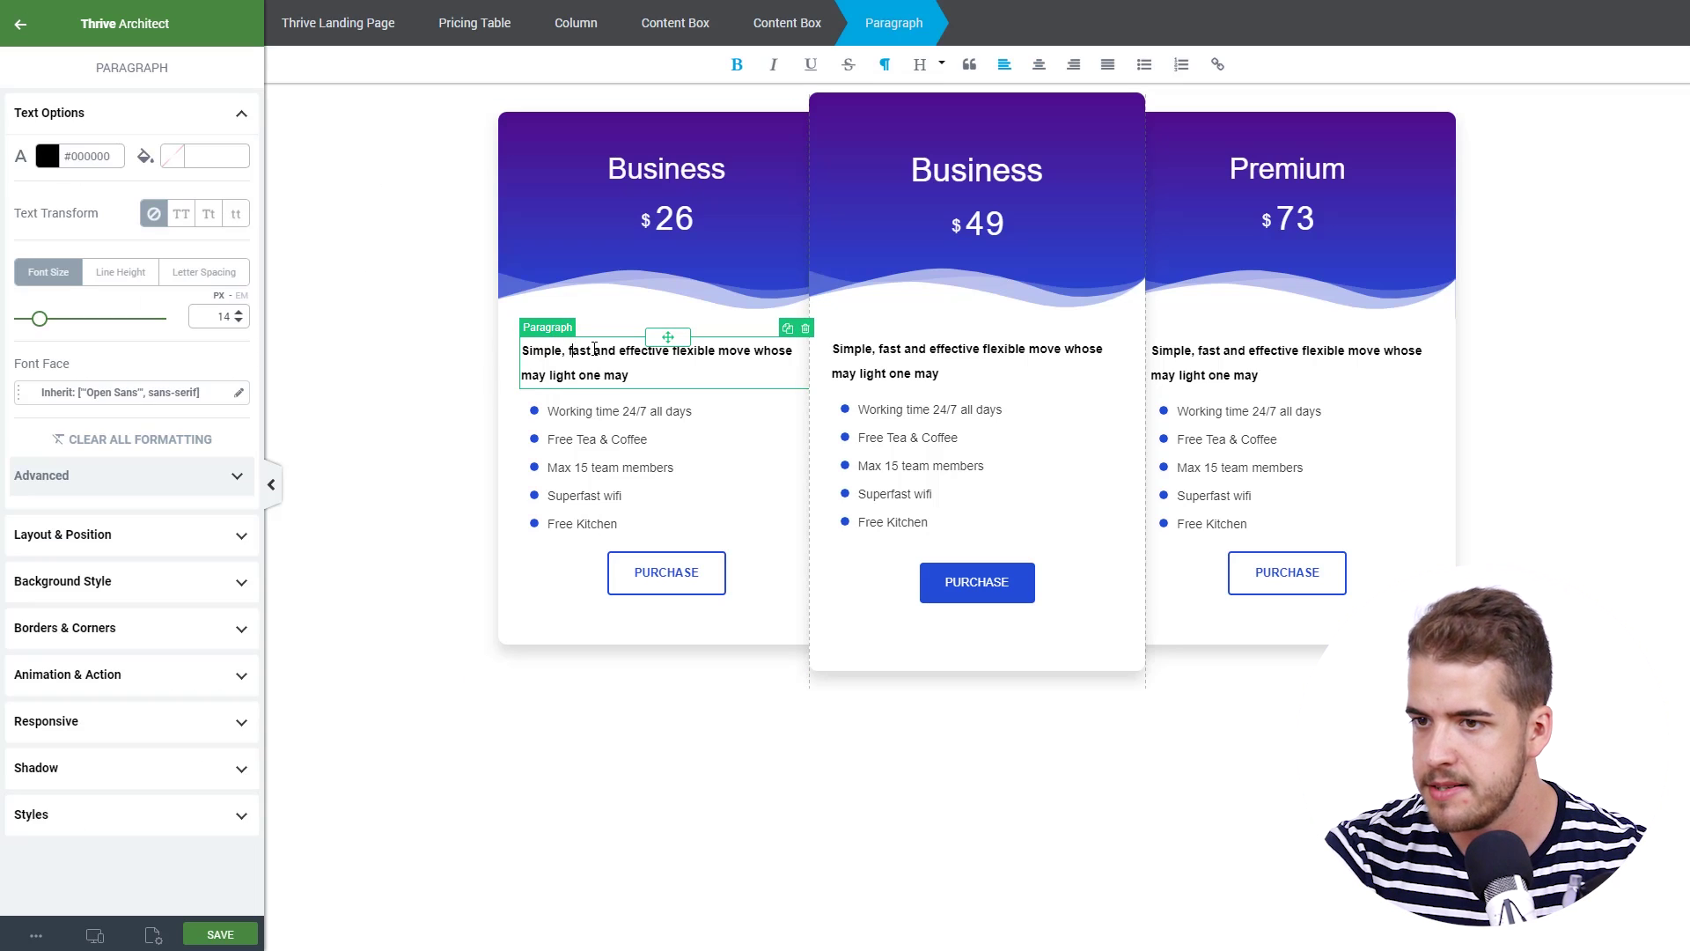
{"action": "left_click", "coordinate": [139, 554]}
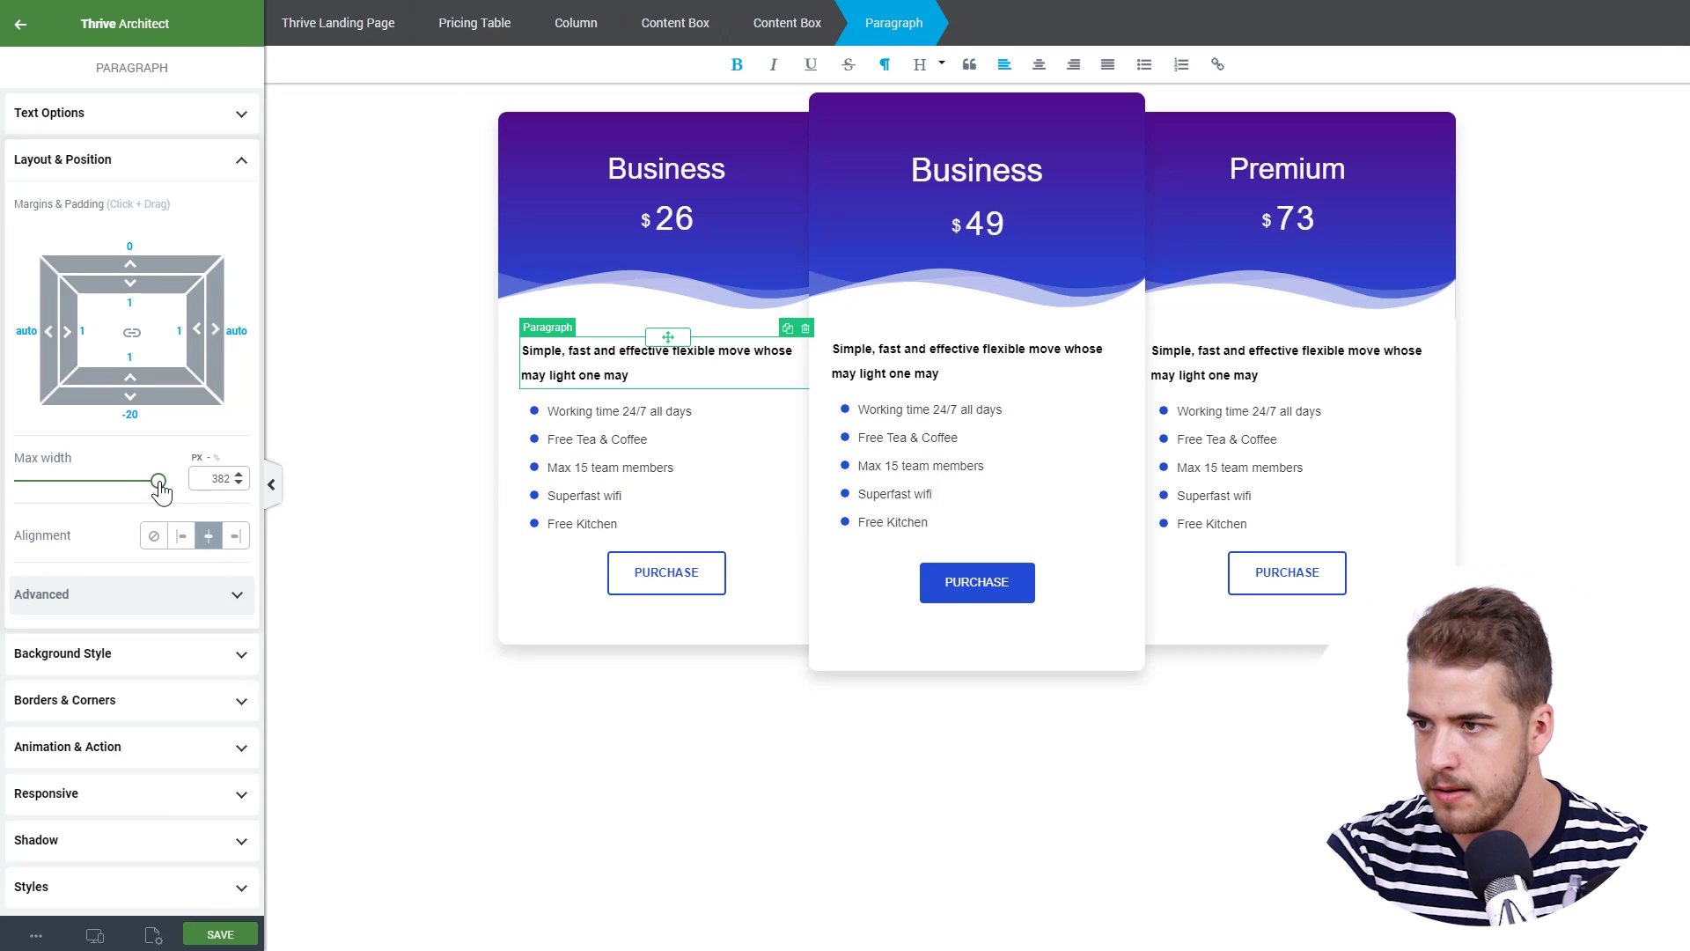
{"action": "left_click", "coordinate": [154, 481]}
{"action": "left_click_drag", "start_coordinate": [155, 483], "coordinate": [146, 493]}
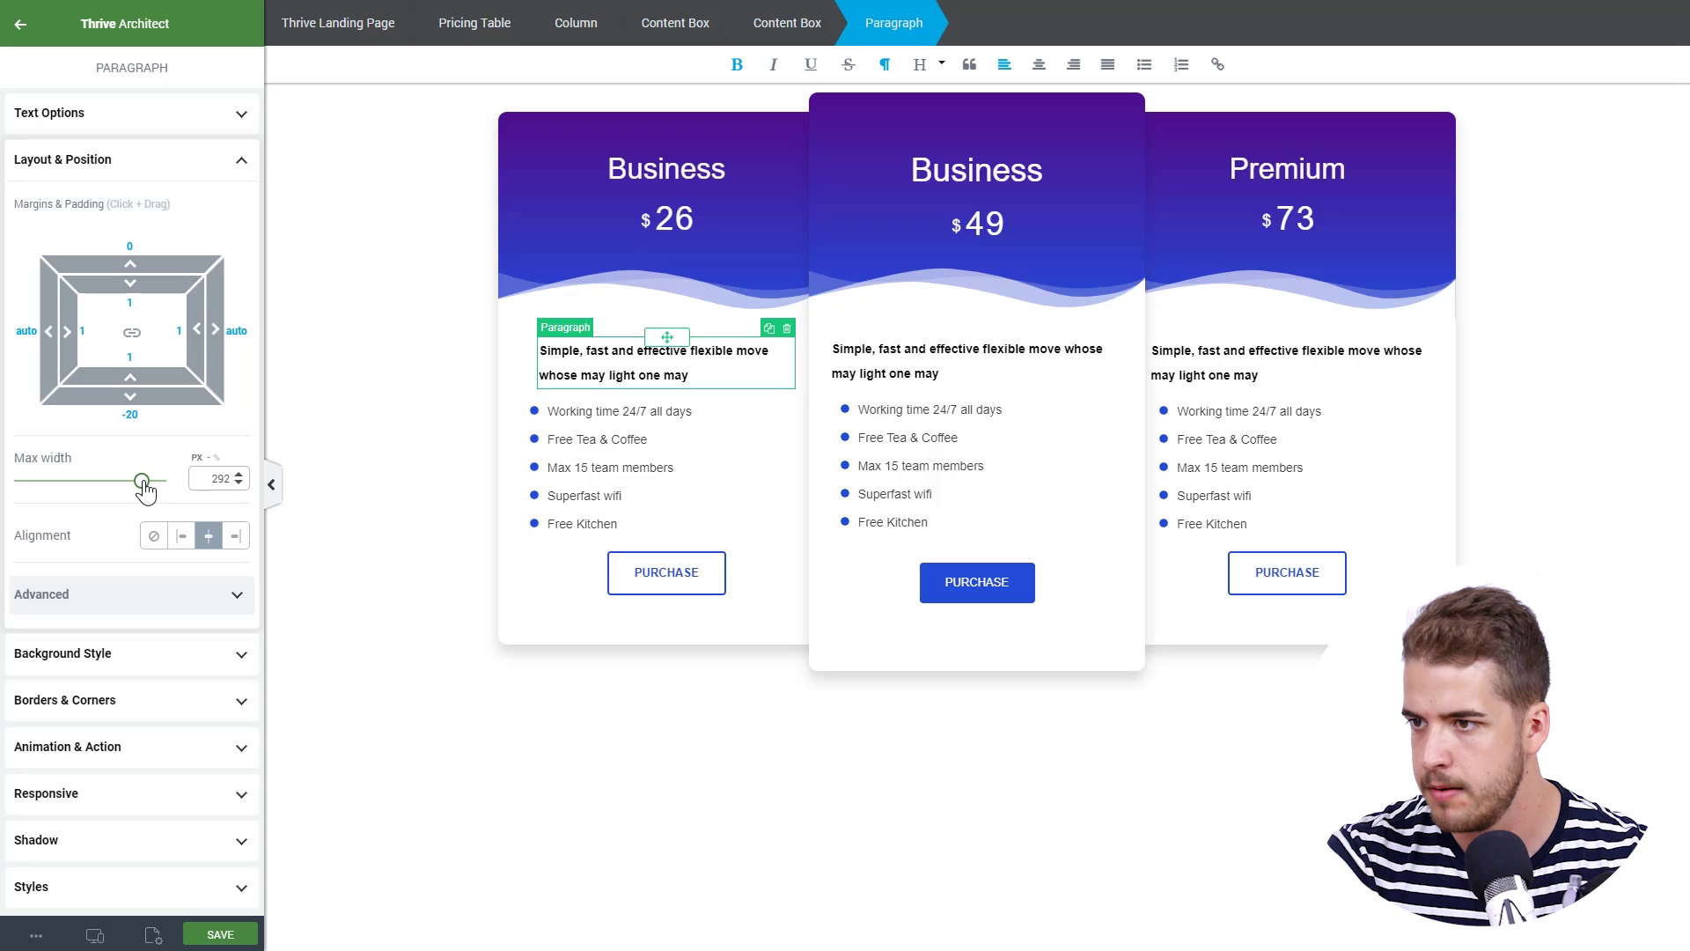
Set the max width of the bold description paragraphs in the middle and right pricing boxes to 292 px.
{"action": "left_click", "coordinate": [918, 365]}
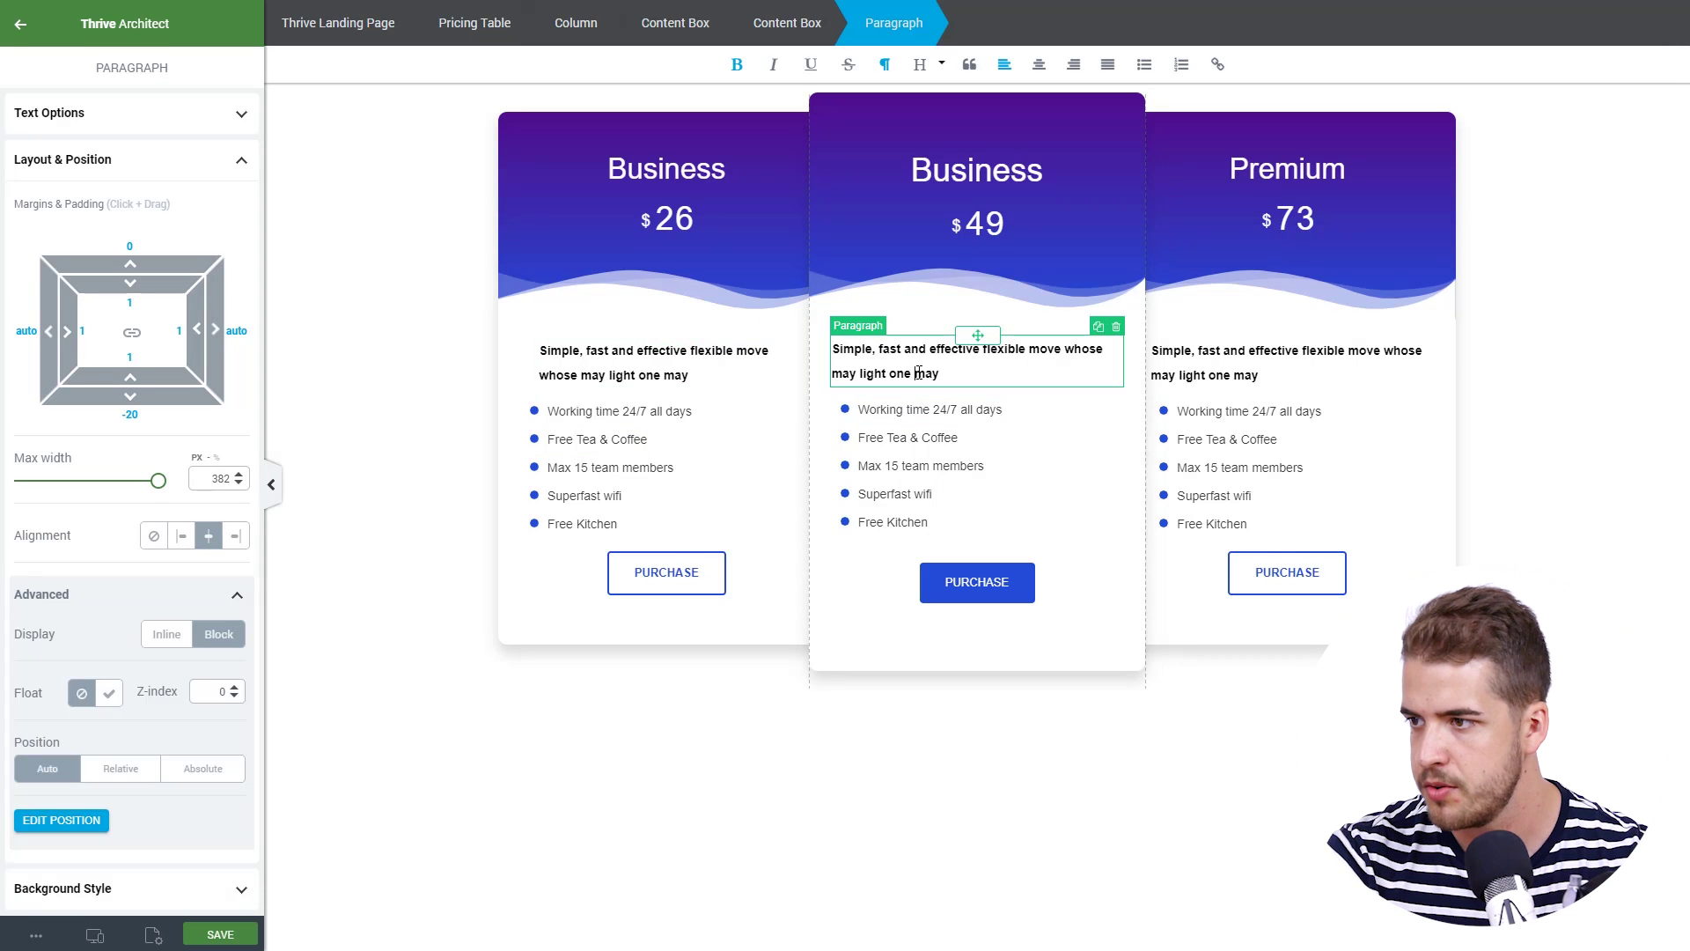
{"action": "double_click", "coordinate": [222, 477]}
{"action": "type", "text": "292"}
{"action": "key", "text": "Return"}
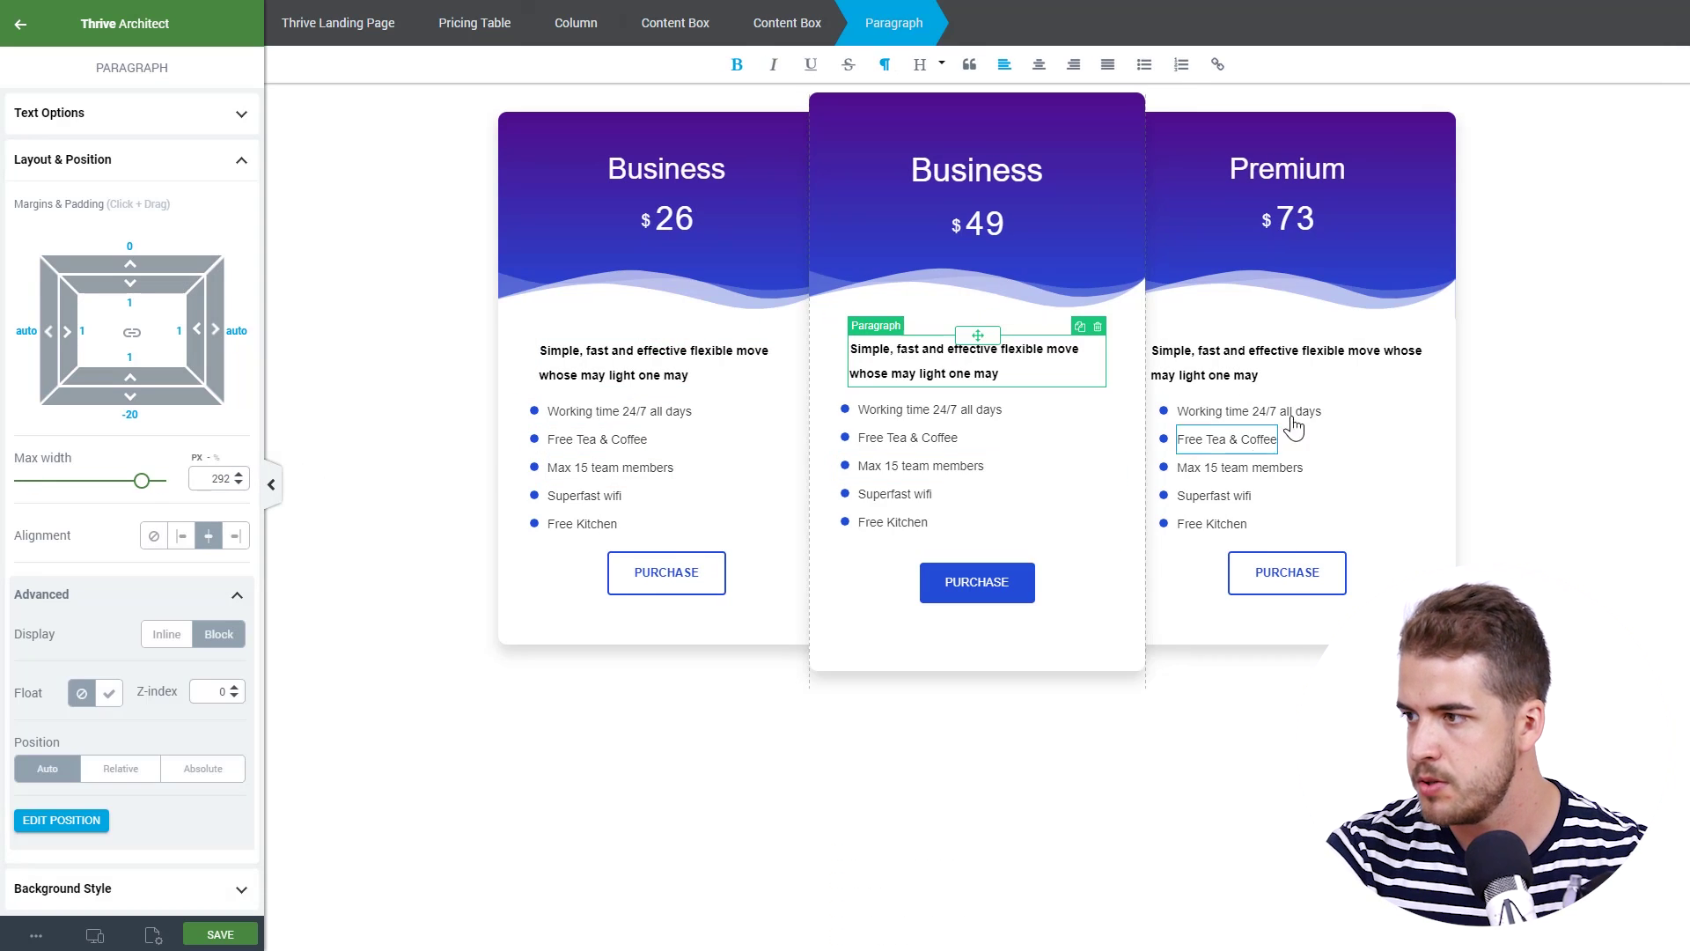
{"action": "left_click", "coordinate": [1205, 375]}
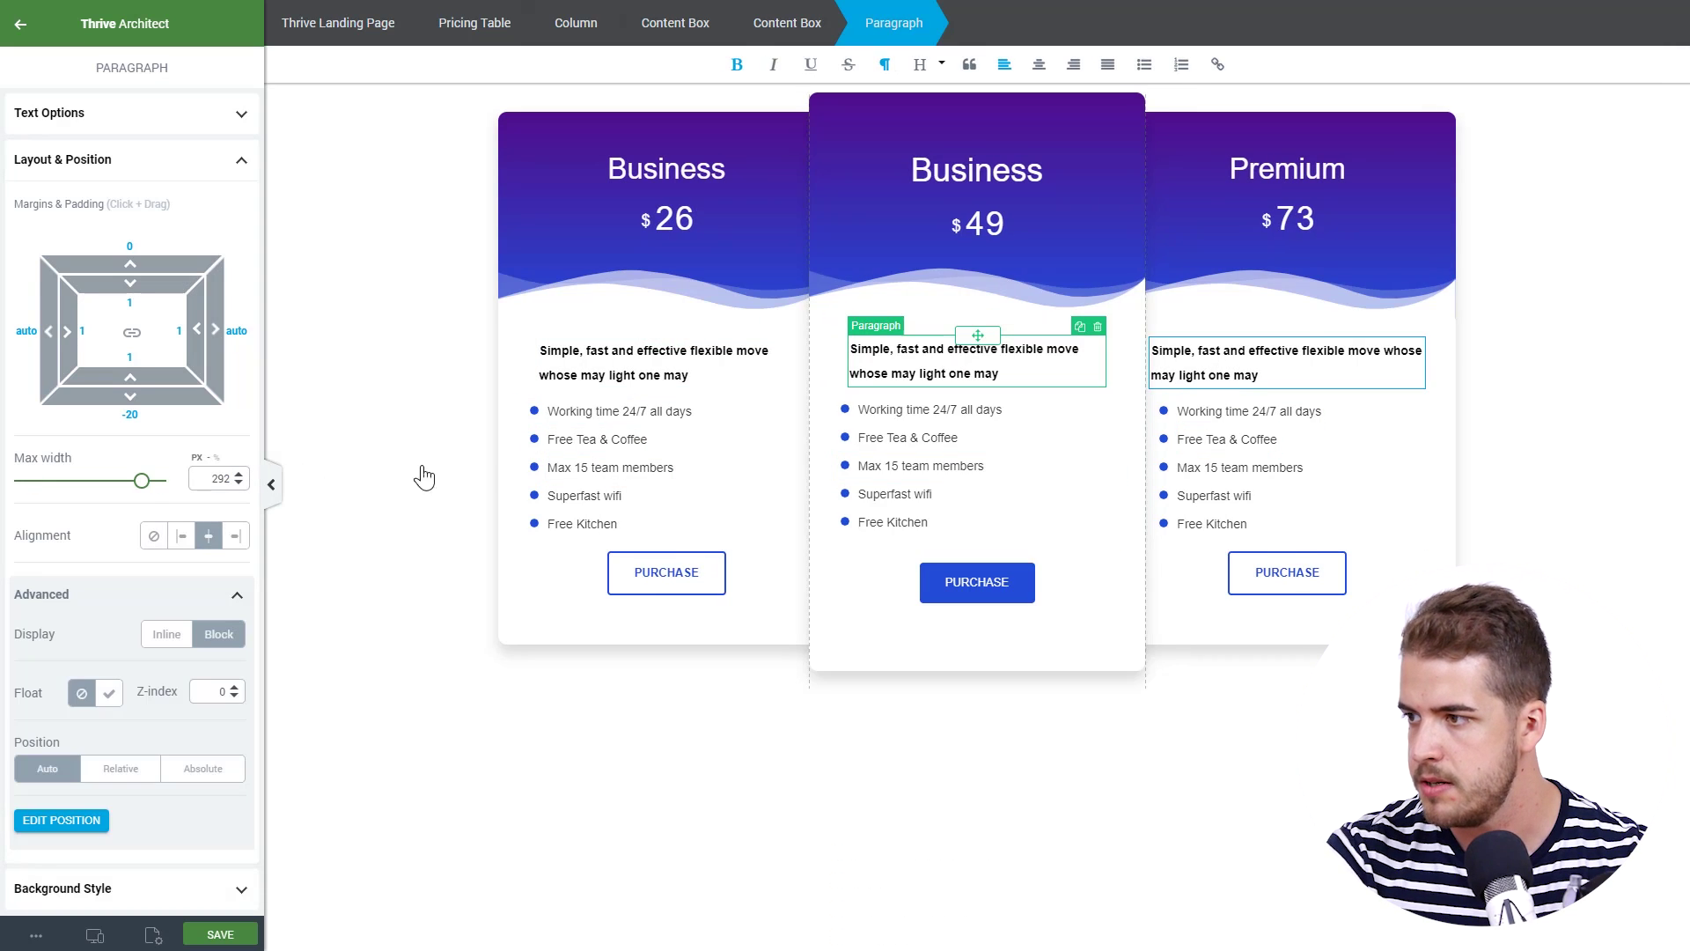
{"action": "double_click", "coordinate": [218, 478]}
{"action": "type", "text": "292"}
{"action": "key", "text": "Return"}
{"action": "left_click", "coordinate": [355, 768]}
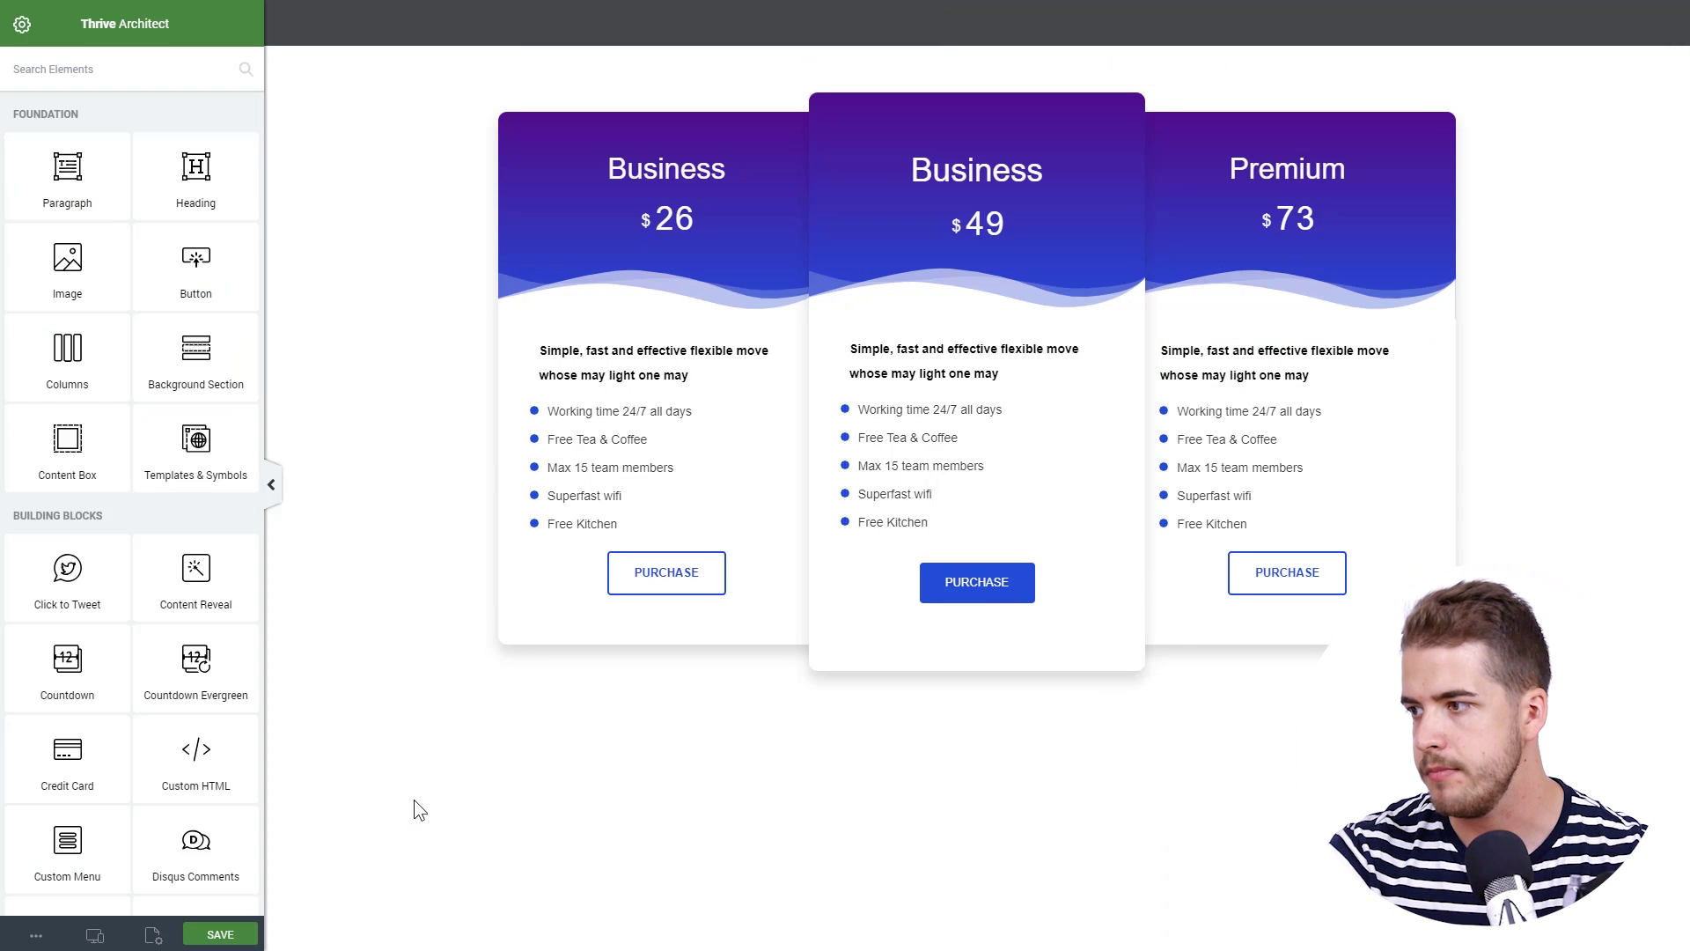